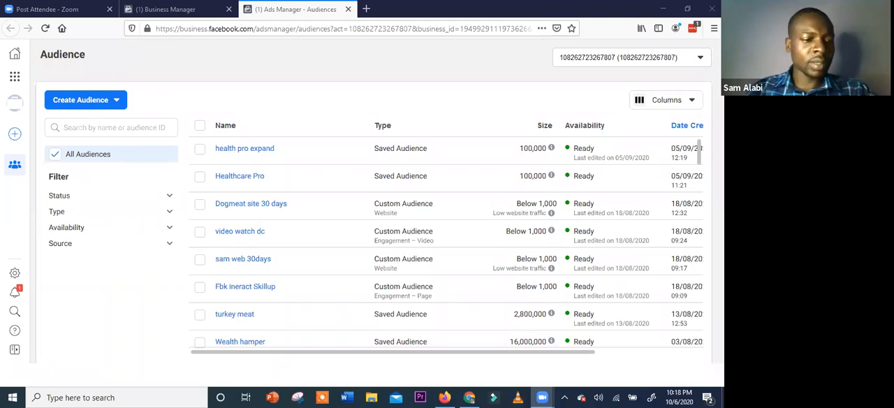
# Open Events Manager from the Business Manager home page in a separate browser tab
pyautogui.click(168, 9)
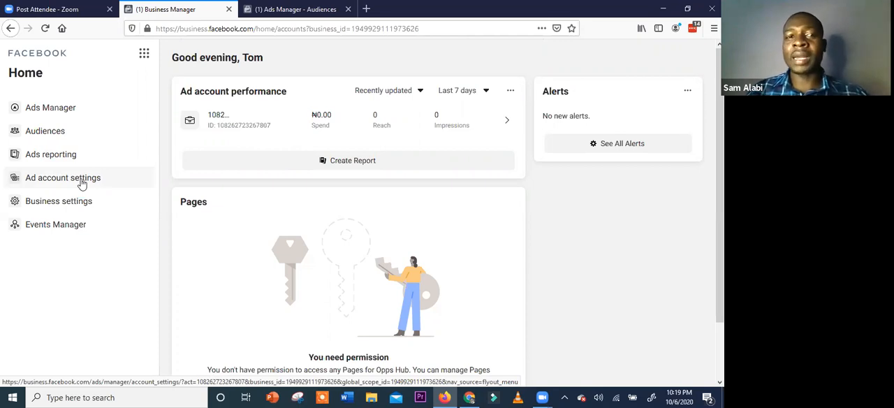
pyautogui.rightClick(65, 232)
pyautogui.press('Escape')
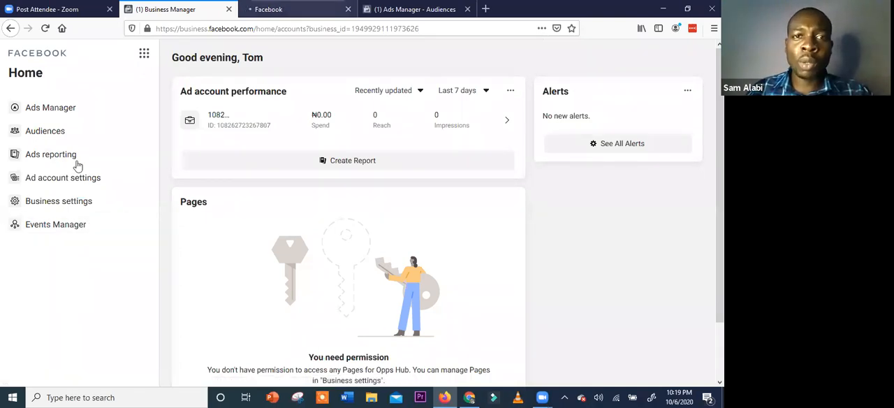
pyautogui.hotkey('ctrl', 'Tab')
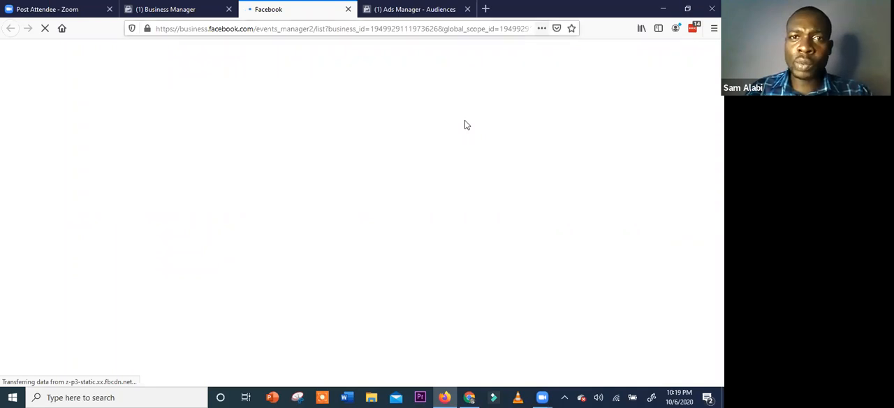
# Browse the existing saved, custom and lookalike audiences on the Ads Manager Audiences page
pyautogui.hotkey('ctrl', 'Tab')
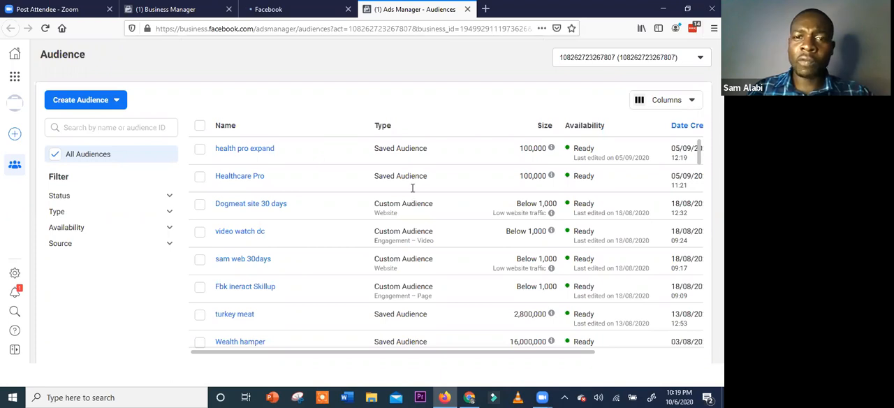
pyautogui.scroll(-5, 425, 210)
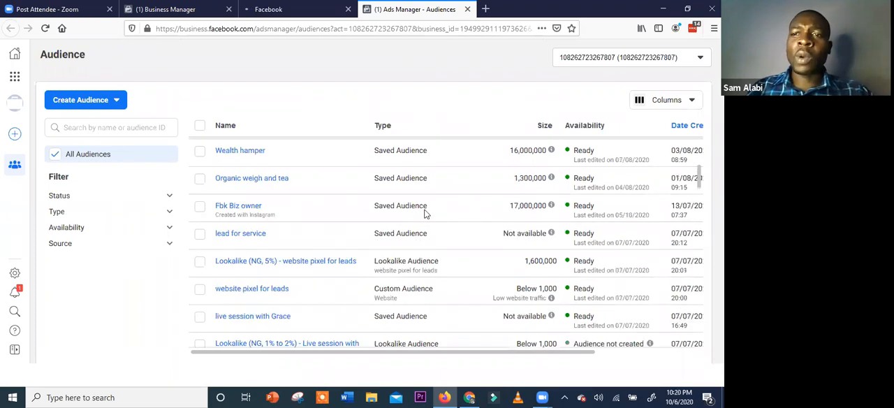
pyautogui.scroll(2, 424, 210)
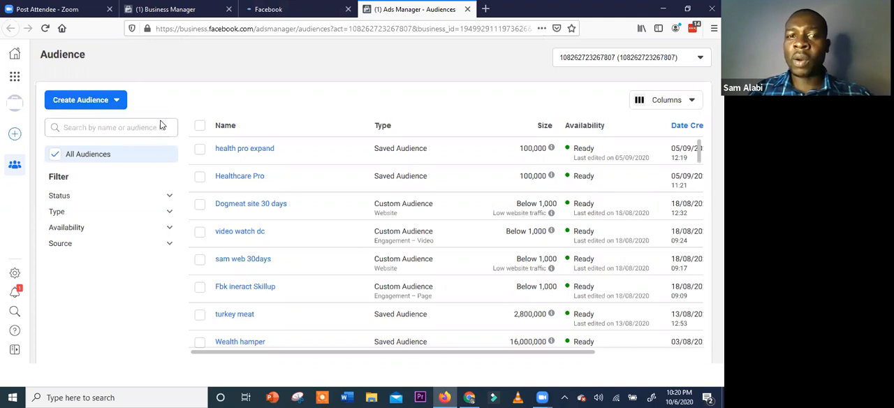
# View the descriptions of the audience types that can be created and open the Custom Audience creation dialog
pyautogui.click(122, 101)
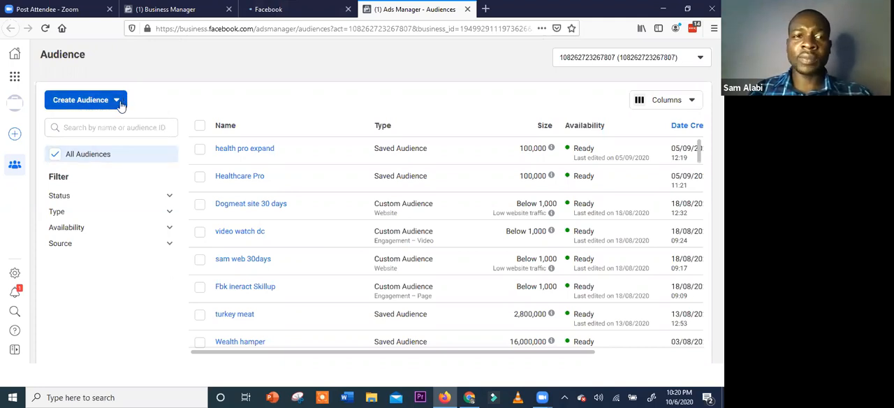
pyautogui.click(119, 102)
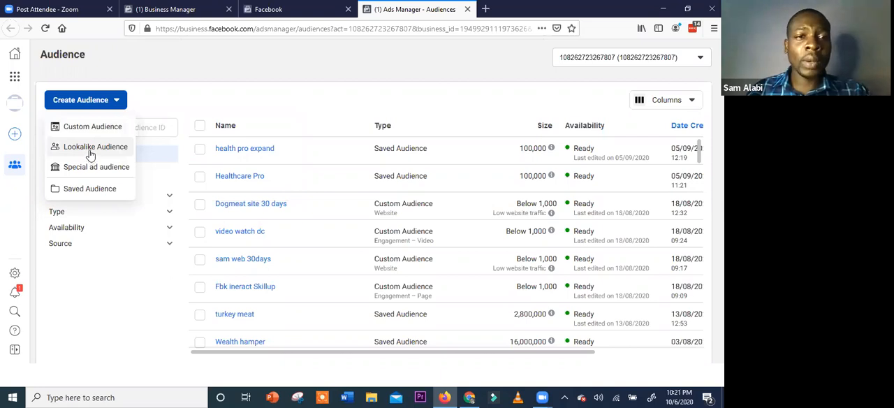
pyautogui.moveTo(91, 154)
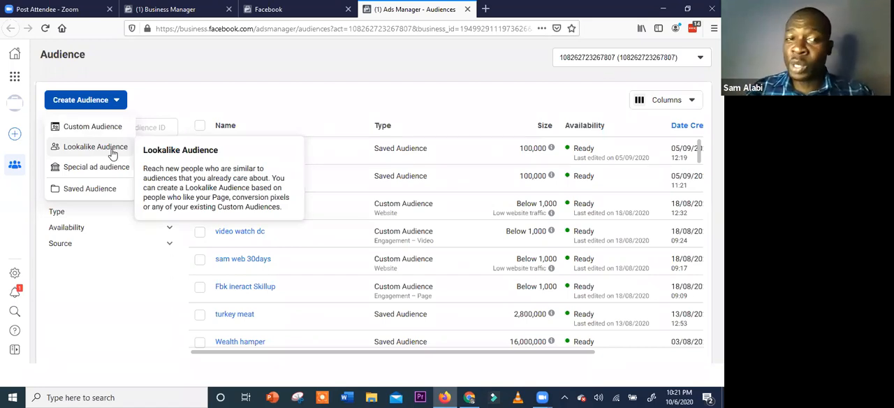
pyautogui.moveTo(107, 172)
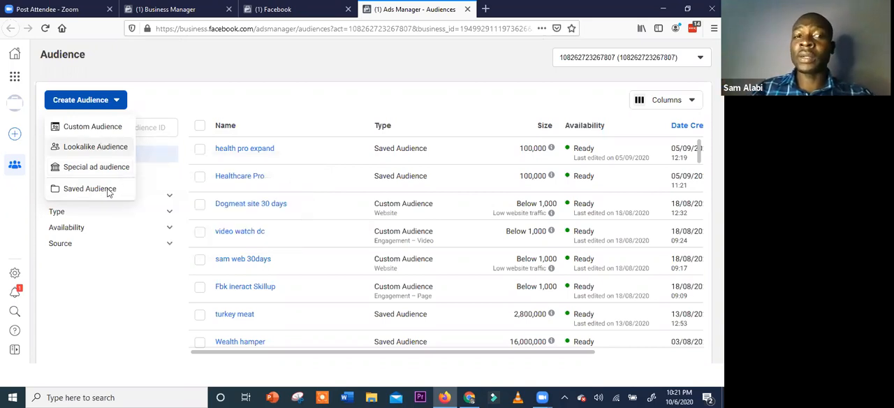
pyautogui.click(110, 130)
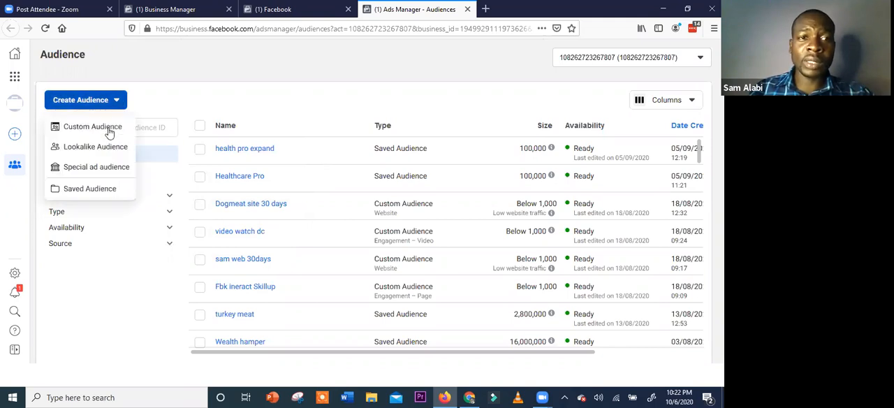
pyautogui.click(110, 133)
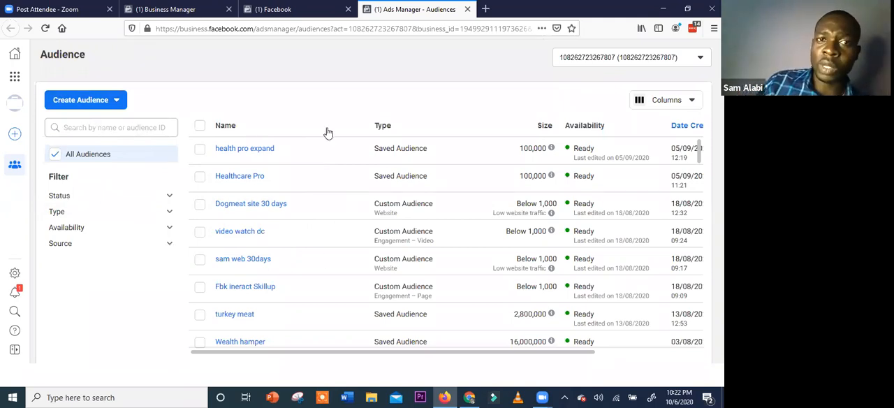
pyautogui.click(275, 9)
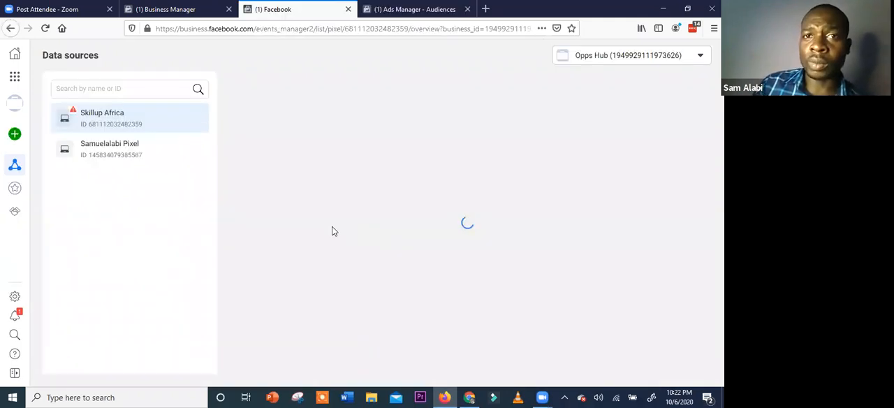
pyautogui.hotkey('ctrl', 'Tab')
pyautogui.scroll(-1, 287, 227)
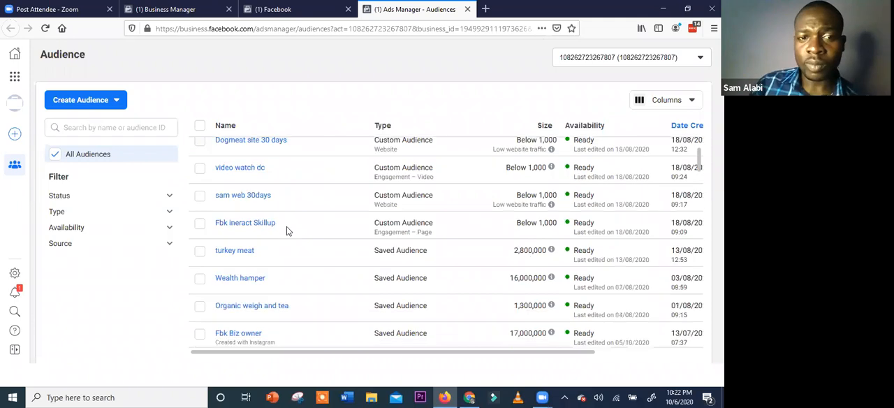
pyautogui.scroll(2, 304, 217)
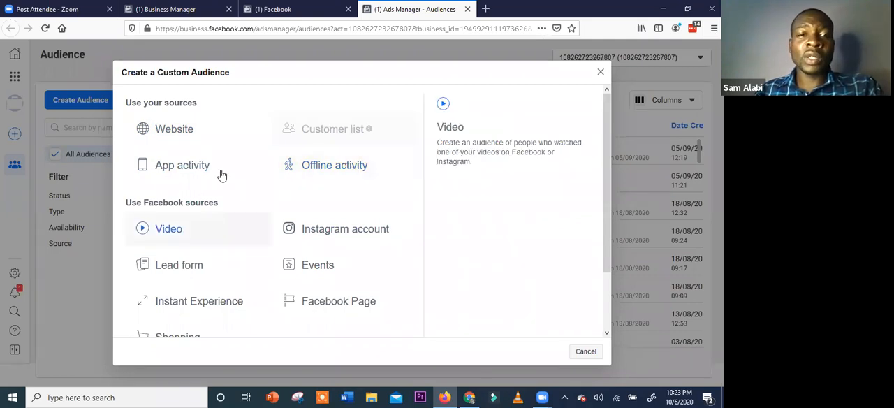
# Review the own and Facebook sources offered for a Custom Audience, and close the dialog without creating one
pyautogui.scroll(-1, 220, 175)
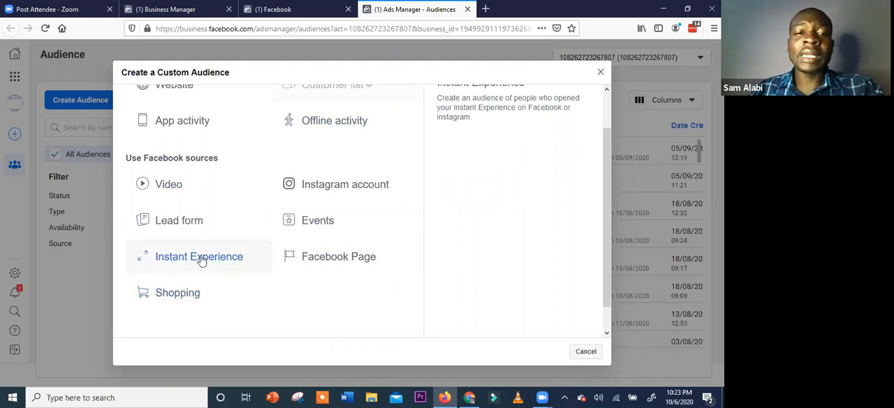
pyautogui.scroll(1, 201, 260)
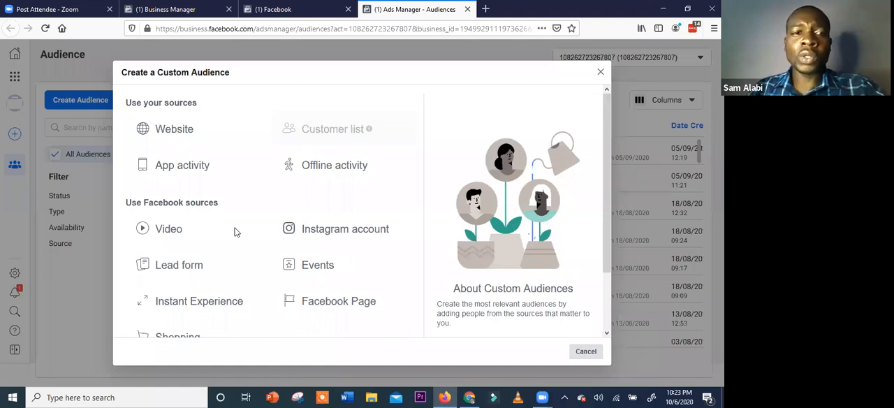
pyautogui.click(109, 114)
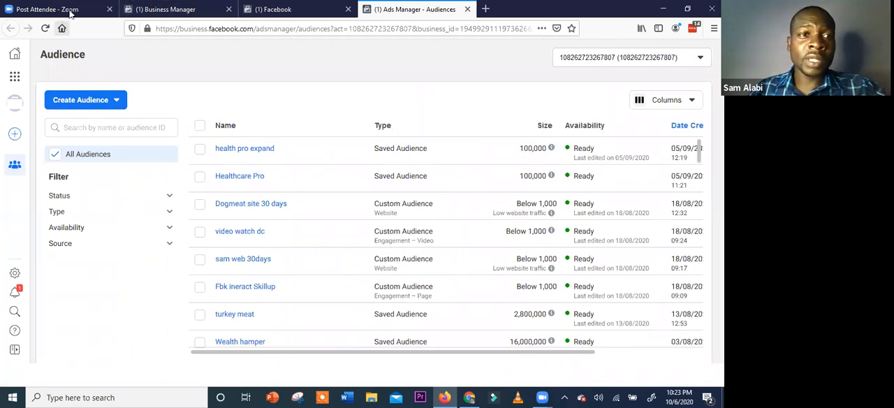
# Examine the Skillup Africa pixel overview in Events Manager, including its activity graph, website and list of tracked events
pyautogui.click(151, 10)
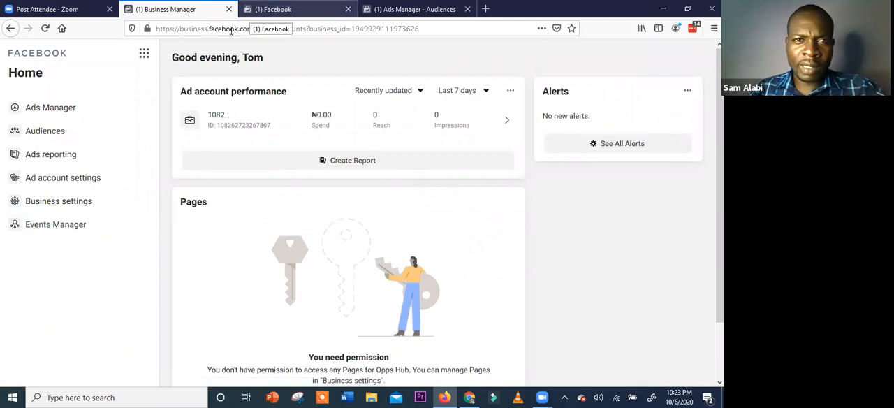
pyautogui.hotkey('ctrl', 'Tab')
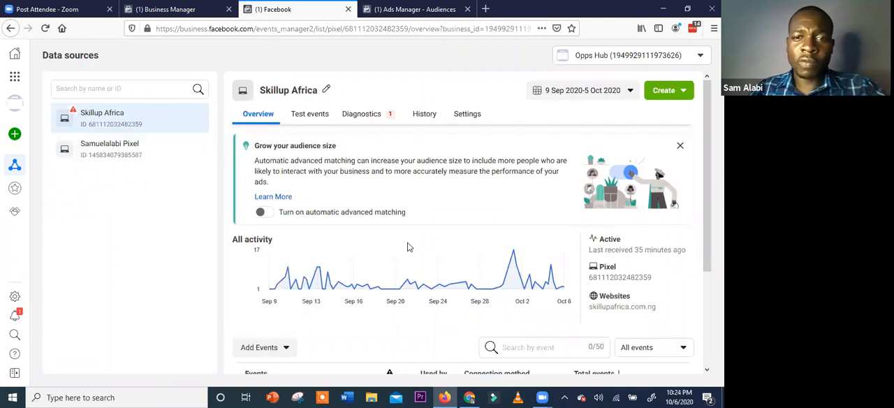
pyautogui.scroll(-2, 346, 225)
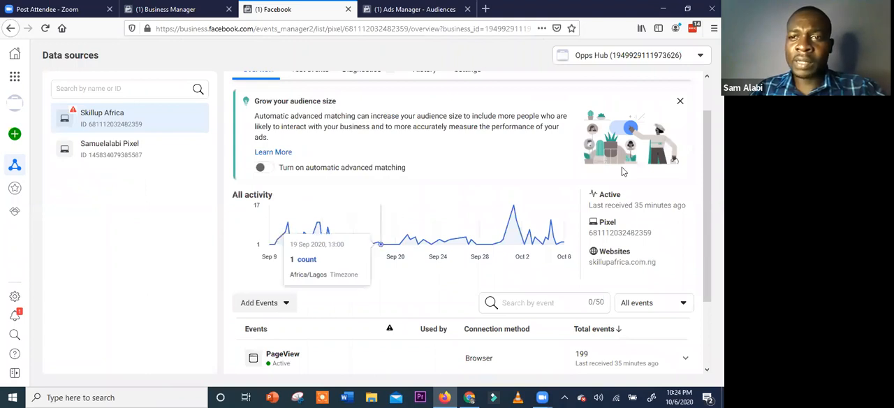
pyautogui.scroll(-1, 628, 166)
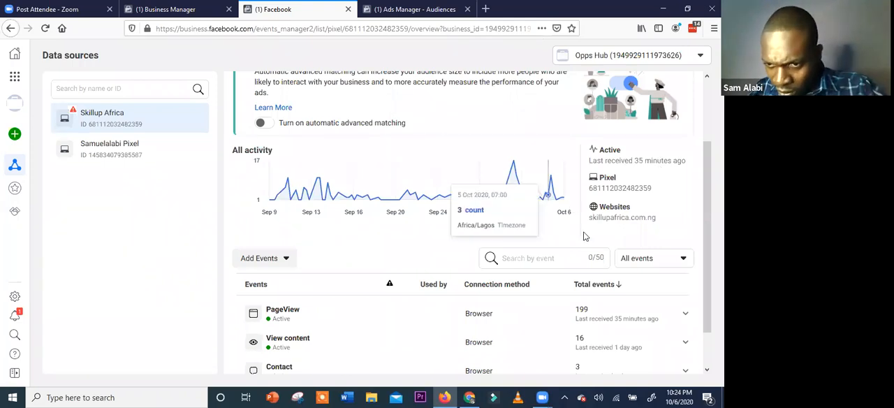
pyautogui.moveTo(552, 182)
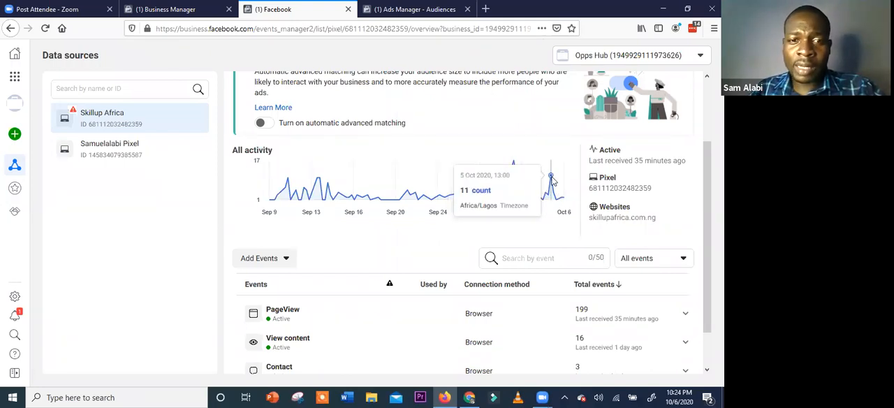
pyautogui.scroll(-1, 319, 289)
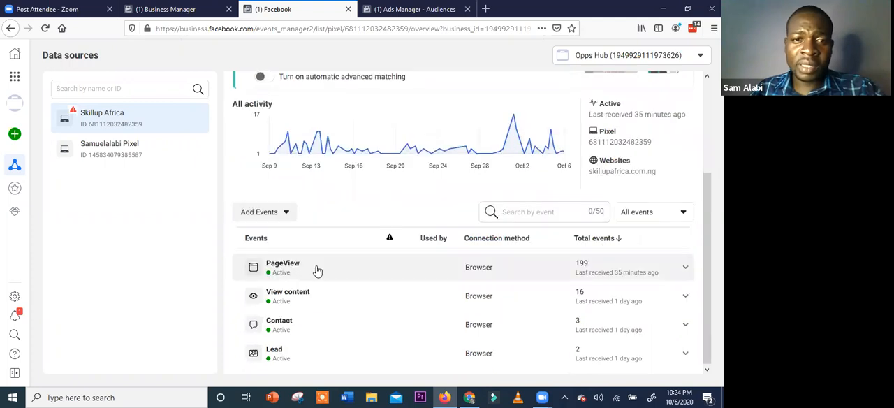
pyautogui.scroll(-1, 283, 273)
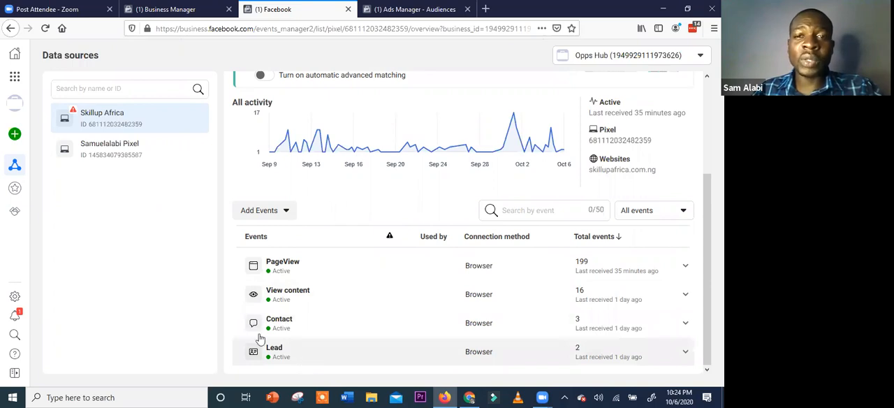
pyautogui.scroll(2, 371, 335)
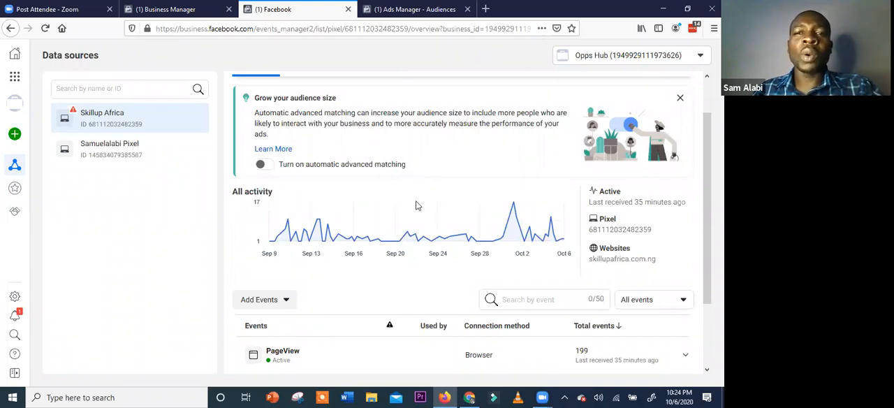
pyautogui.scroll(1, 405, 213)
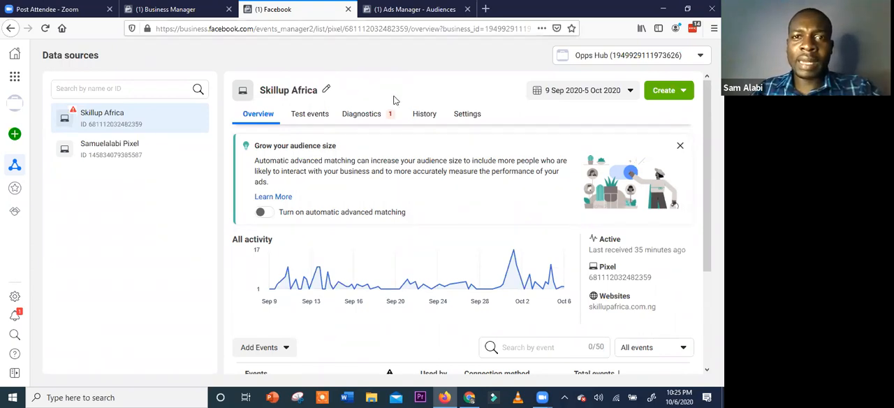
# Return to the Business Manager home page and switch from Opps Hub to the personal ad account
pyautogui.hotkey('ctrl', 'Tab')
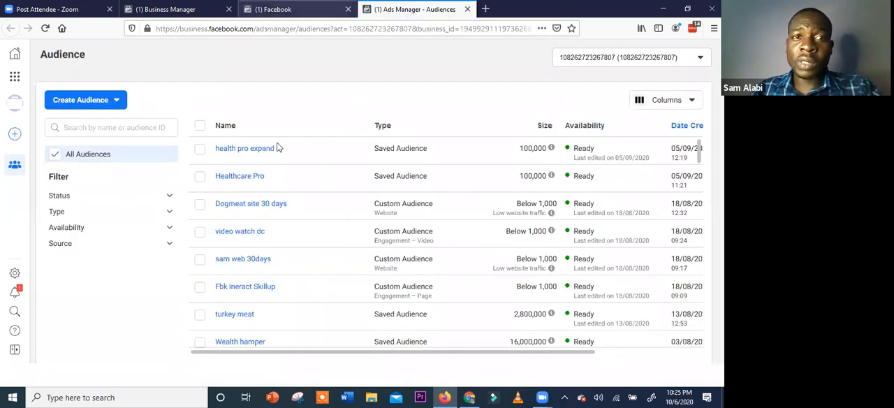
pyautogui.hotkey('ctrl', 'shift', 'Tab')
pyautogui.hotkey('ctrl', 'shift', 'Tab')
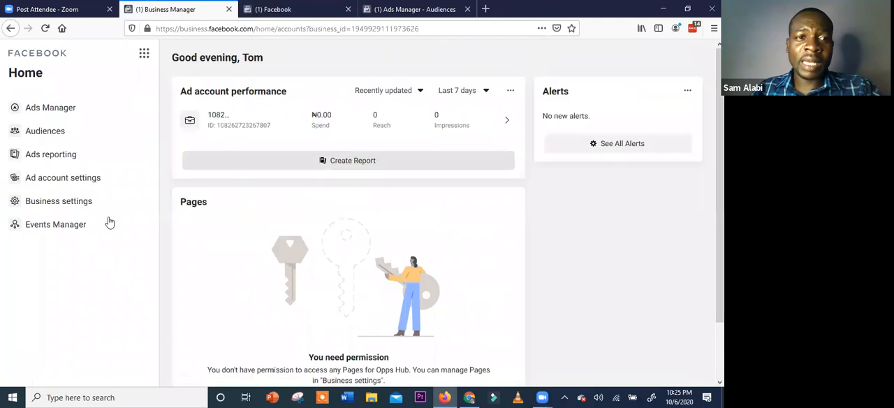
pyautogui.scroll(-2, 125, 279)
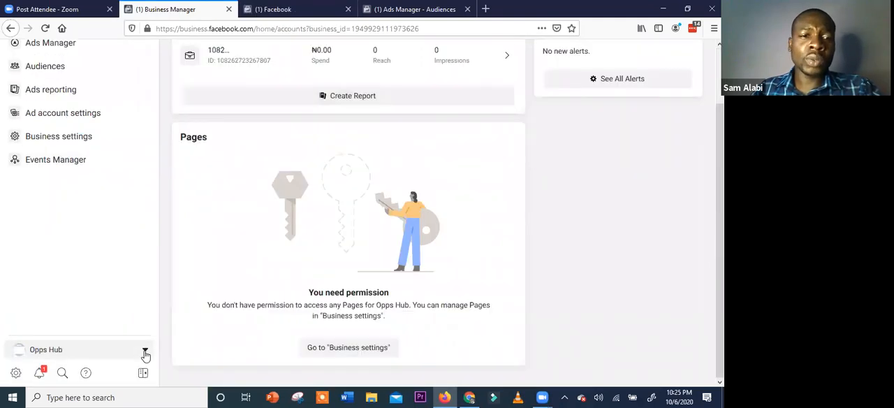
pyautogui.click(145, 355)
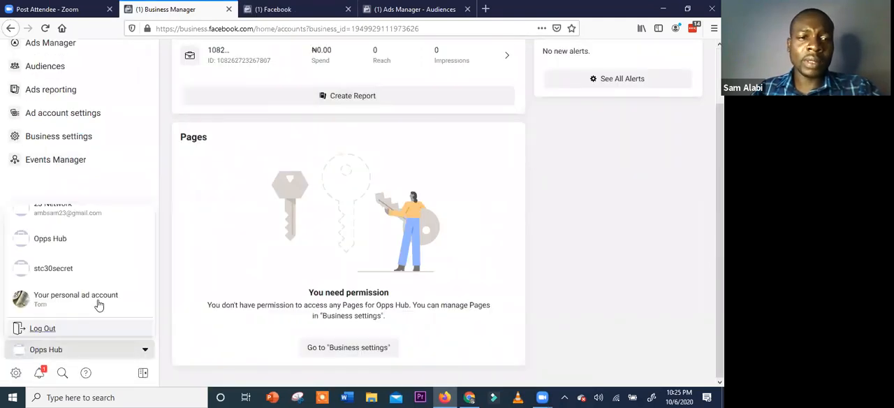
pyautogui.click(98, 303)
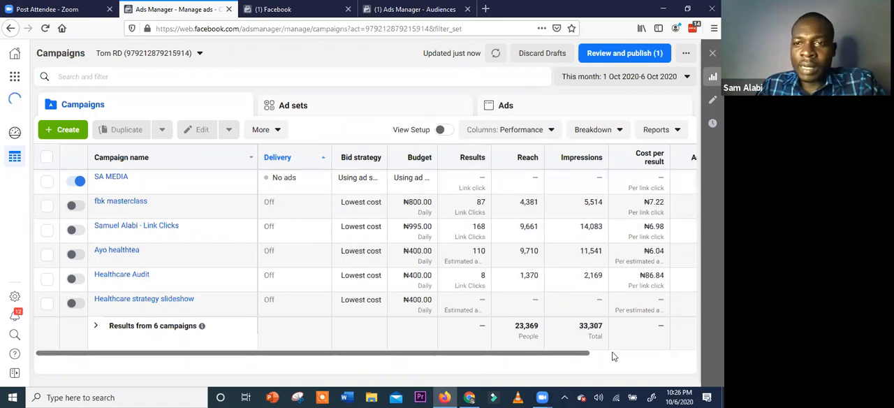
# Examine the results, reach, impressions, cost per result and amount spent for the campaigns in the personal ad account
pyautogui.hscroll(2, 528, 347)
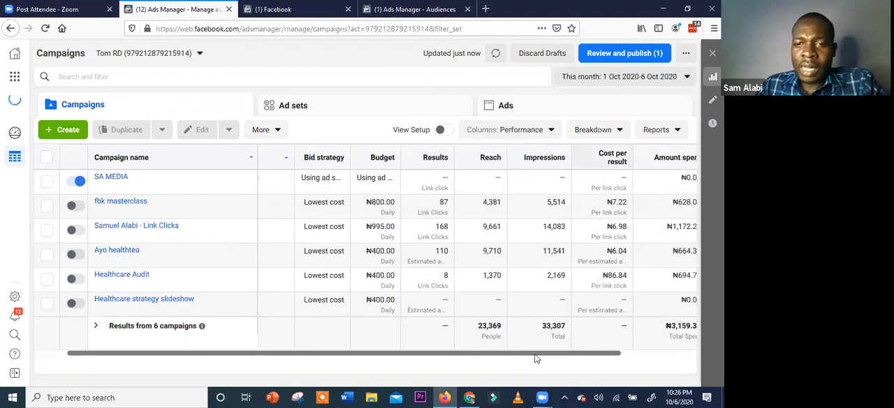
pyautogui.hscroll(4, 608, 357)
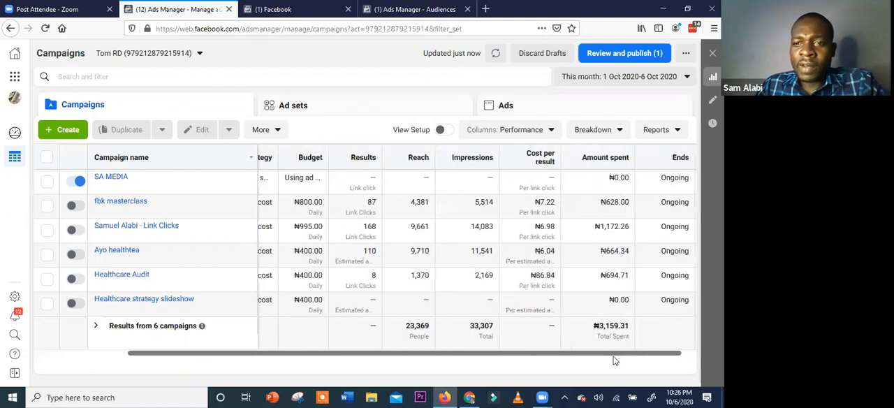
pyautogui.hscroll(1, 615, 361)
pyautogui.hscroll(-1, 583, 358)
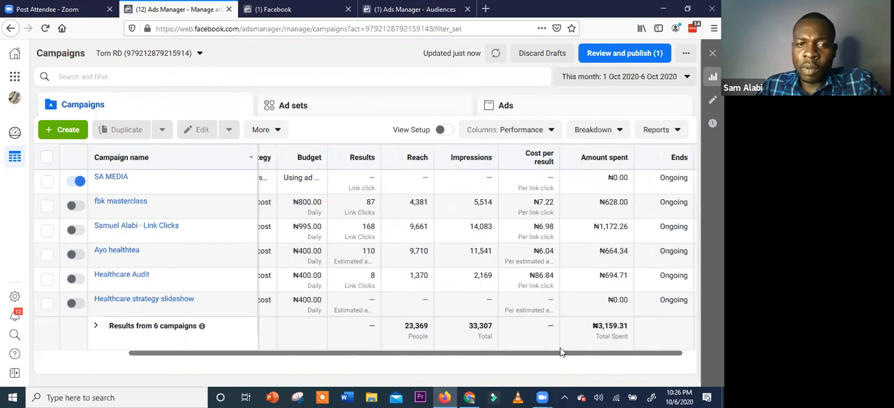
# Compare the campaigns' delivery, bid strategy and budget with their results, cost per result, amount spent and end dates
pyautogui.hscroll(-4, 562, 353)
pyautogui.hscroll(2, 562, 352)
pyautogui.hscroll(-3, 310, 349)
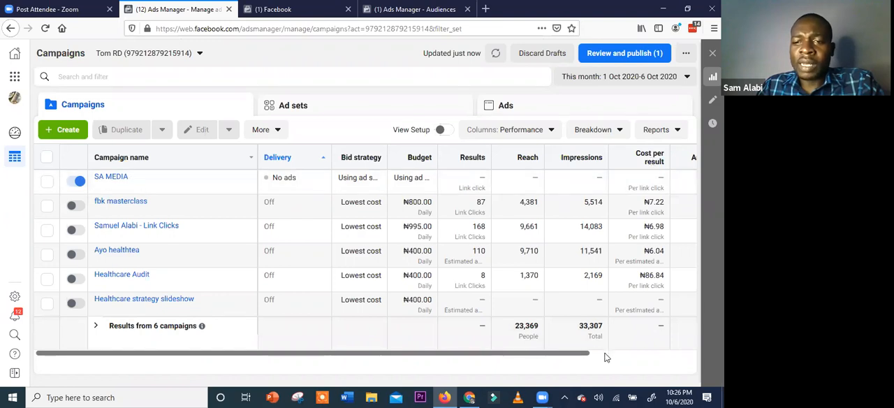
pyautogui.hscroll(1, 606, 358)
pyautogui.hscroll(2, 607, 358)
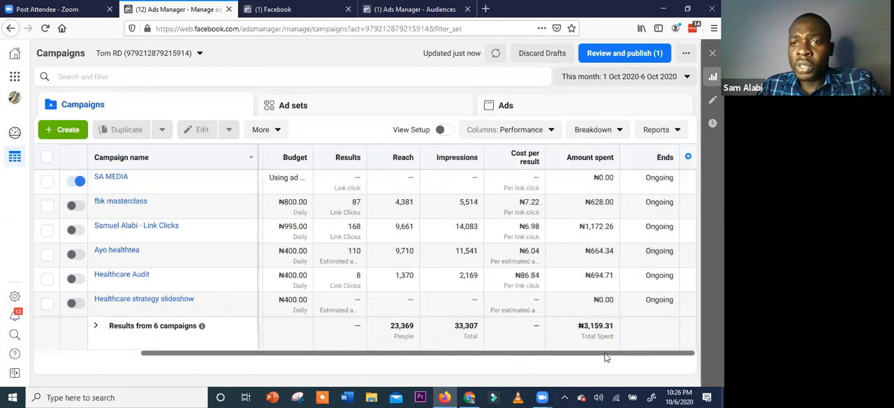
pyautogui.hscroll(-3, 440, 354)
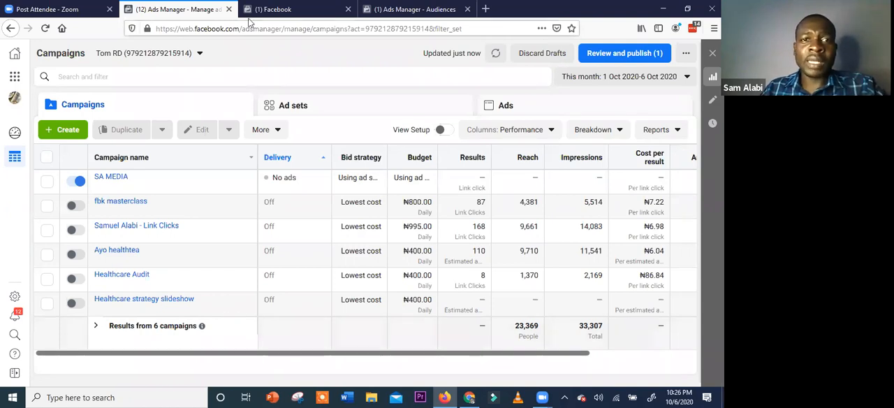
# Revisit the Skillup Africa pixel overview in Events Manager, and return to the personal ad account's campaign list
pyautogui.click(269, 9)
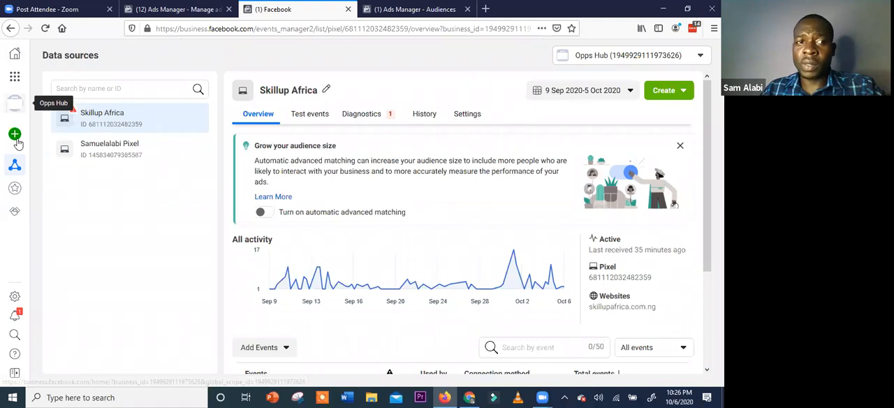
pyautogui.moveTo(73, 217)
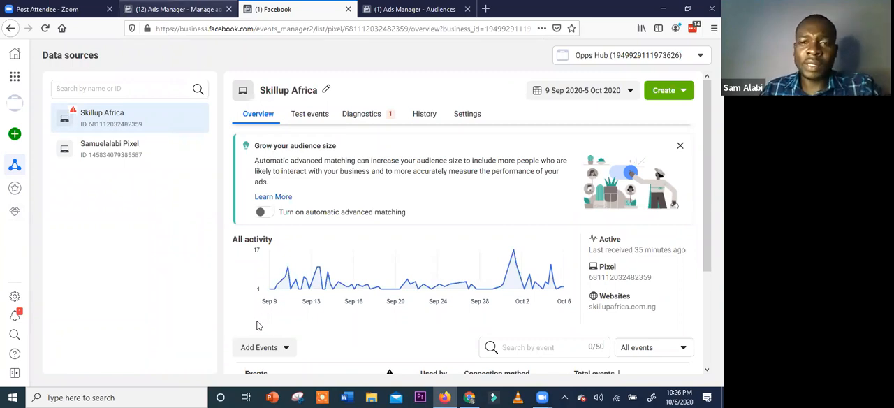
pyautogui.hotkey('ctrl', 'shift', 'Tab')
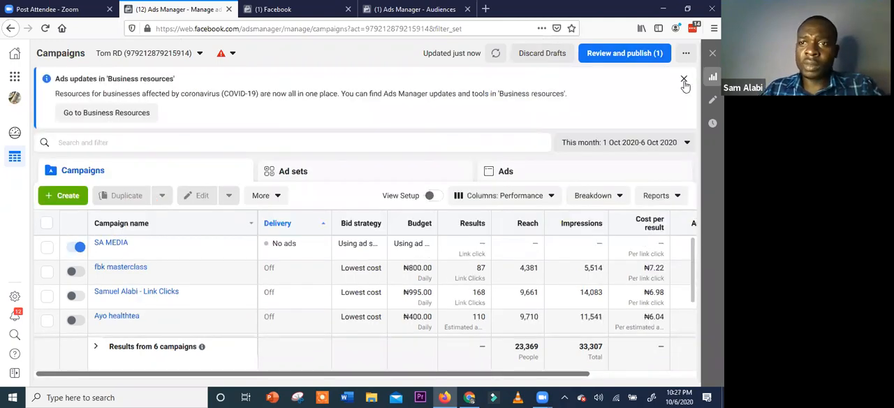
# Dismiss the Business resources notice and create a new campaign with the Traffic objective
pyautogui.click(684, 81)
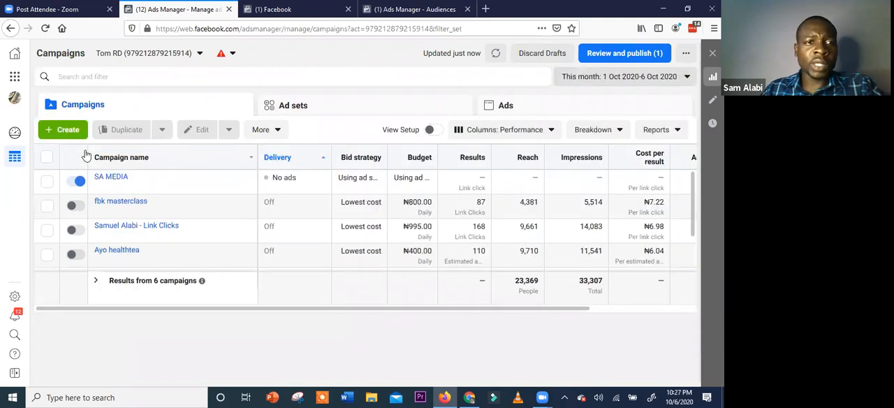
pyautogui.click(70, 133)
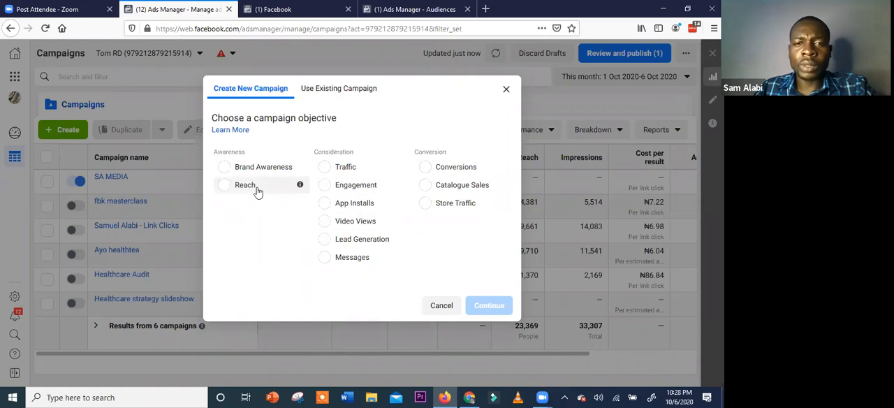
pyautogui.click(355, 170)
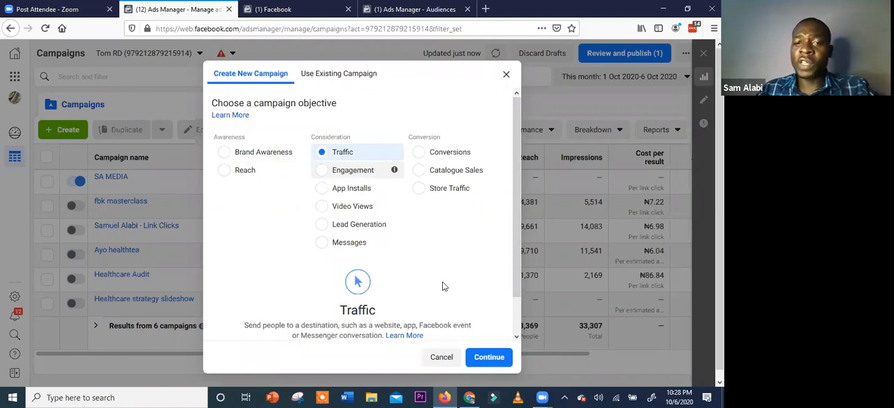
pyautogui.scroll(-1, 452, 242)
pyautogui.scroll(1, 375, 181)
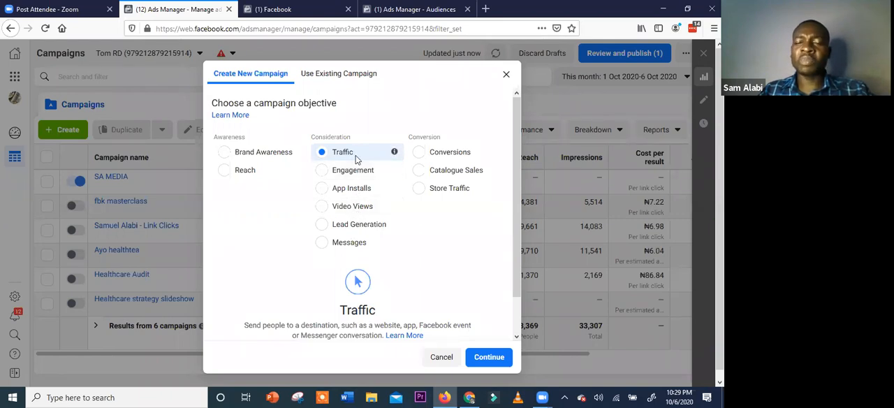
pyautogui.click(486, 358)
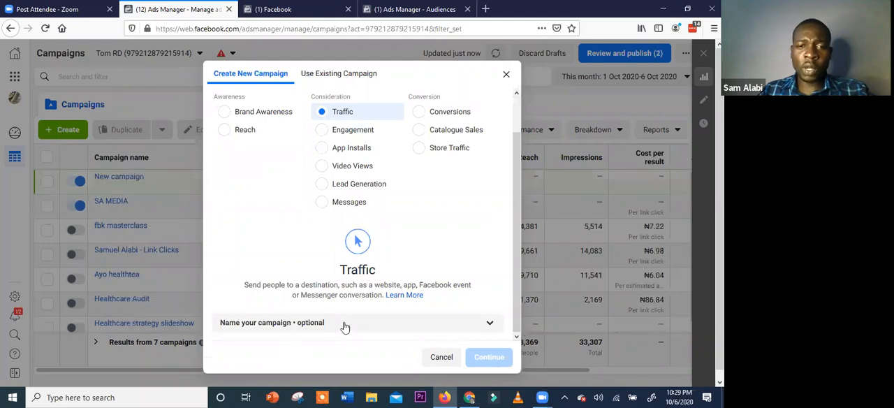
pyautogui.click(373, 321)
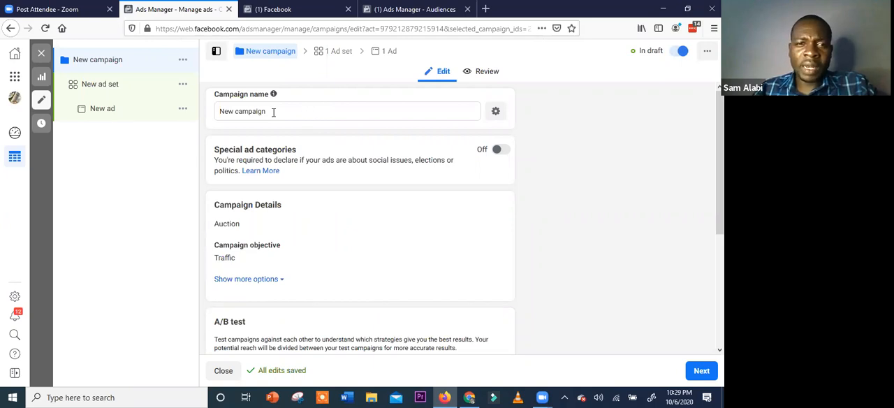
# Rename the new campaign as fbkTutorial
pyautogui.click(214, 110)
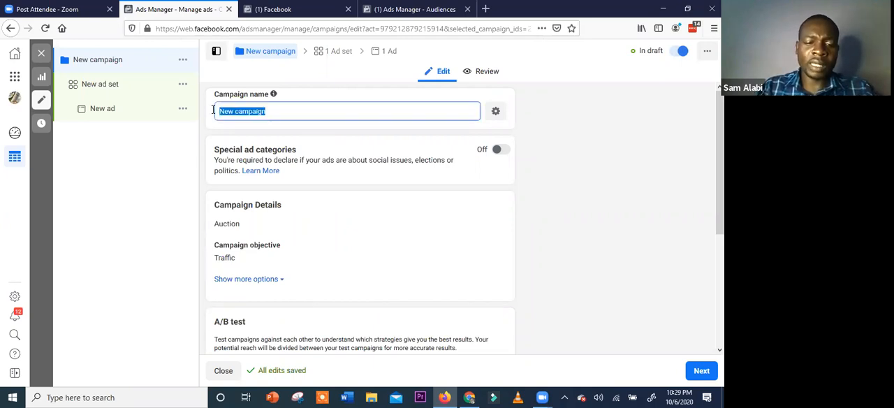
pyautogui.write('facebook ads')
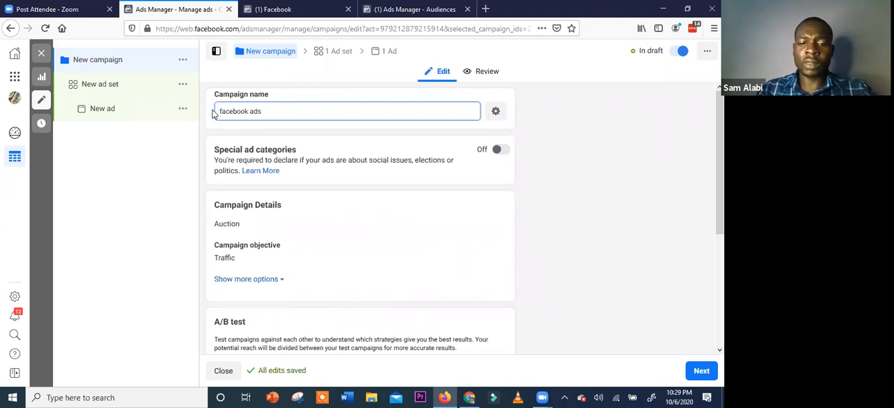
pyautogui.write(' 2020 tu')
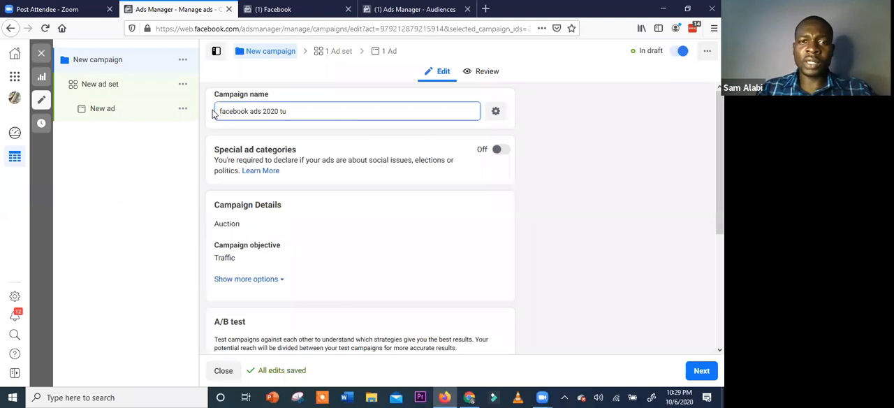
pyautogui.press('BackSpace')
pyautogui.press('BackSpace')
pyautogui.press('BackSpace')
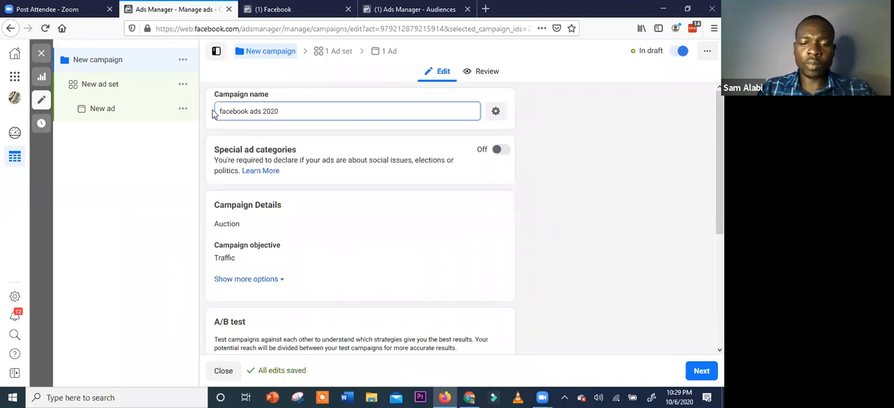
pyautogui.write('Tutorial')
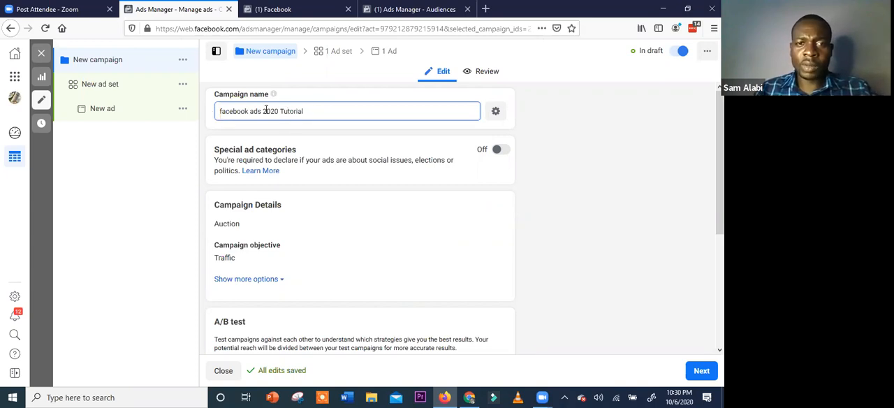
pyautogui.moveTo(279, 112); pyautogui.dragTo(219, 117)
pyautogui.write('bk')
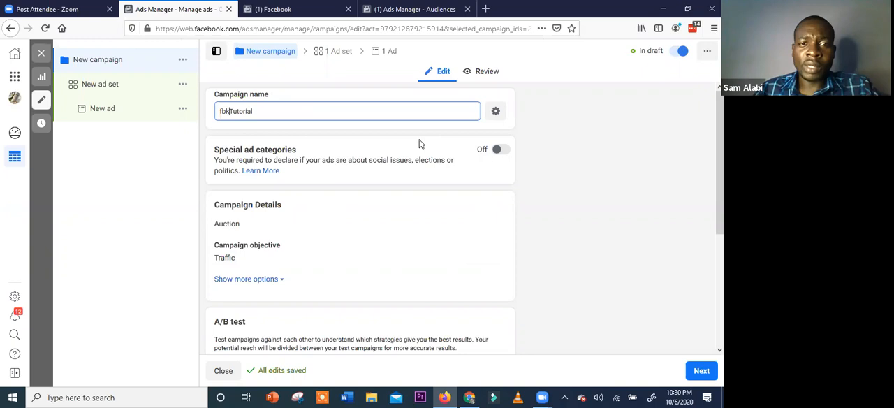
# Review the campaign's special ad categories, campaign details, A/B test and campaign budget optimisation sections
pyautogui.scroll(-2, 342, 267)
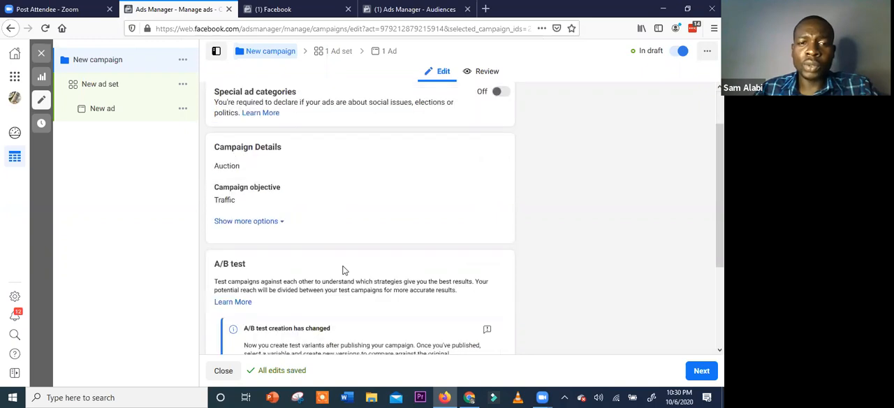
pyautogui.scroll(-4, 381, 277)
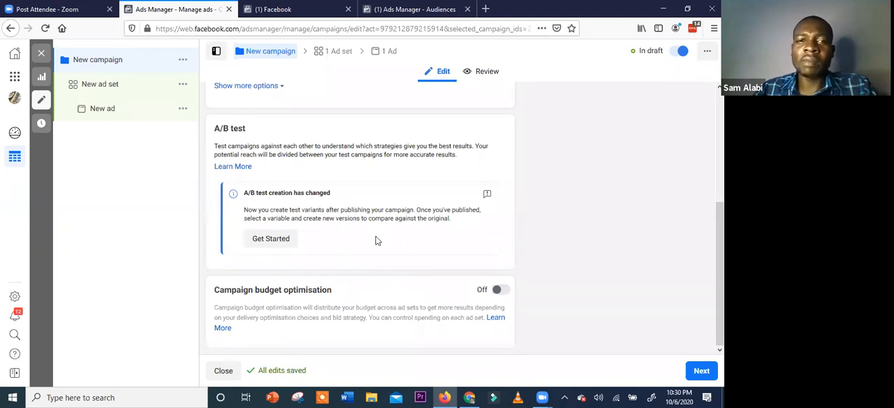
pyautogui.scroll(2, 376, 241)
pyautogui.scroll(3, 376, 241)
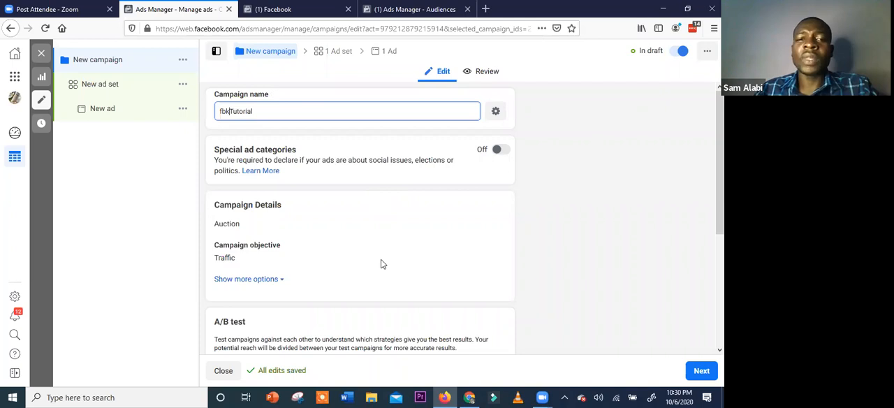
pyautogui.scroll(-5, 380, 262)
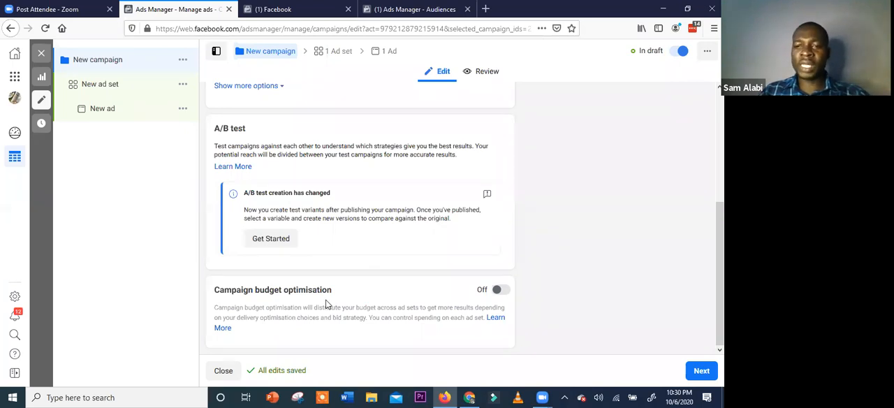
pyautogui.scroll(5, 321, 290)
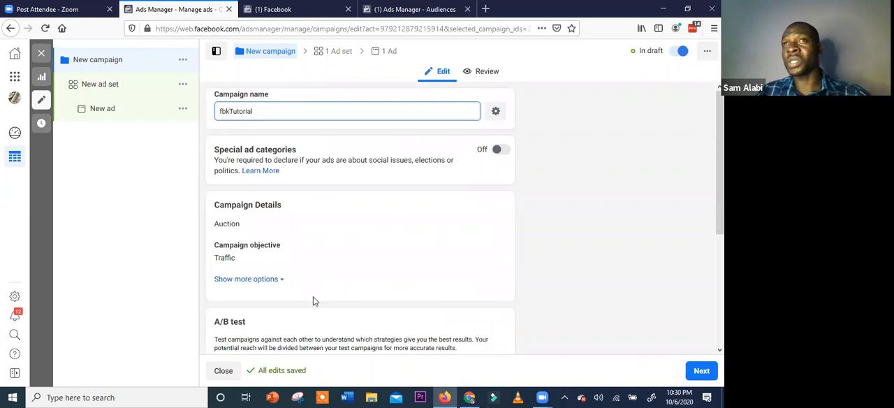
pyautogui.scroll(-1, 348, 334)
pyautogui.scroll(-2, 347, 324)
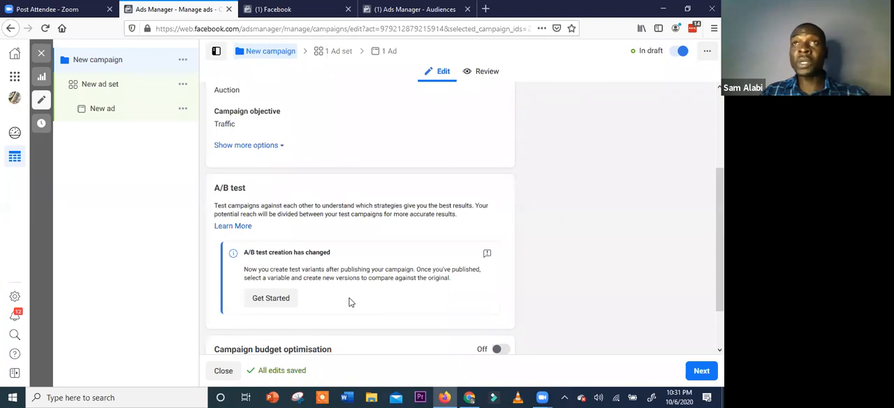
pyautogui.scroll(-2, 361, 276)
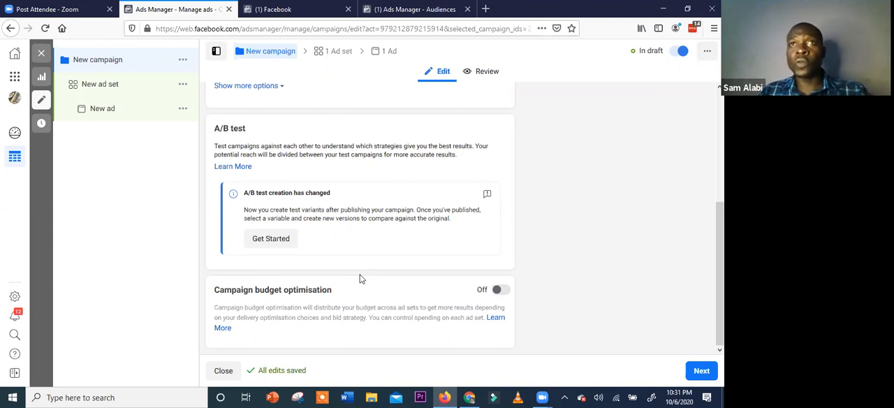
pyautogui.scroll(3, 359, 230)
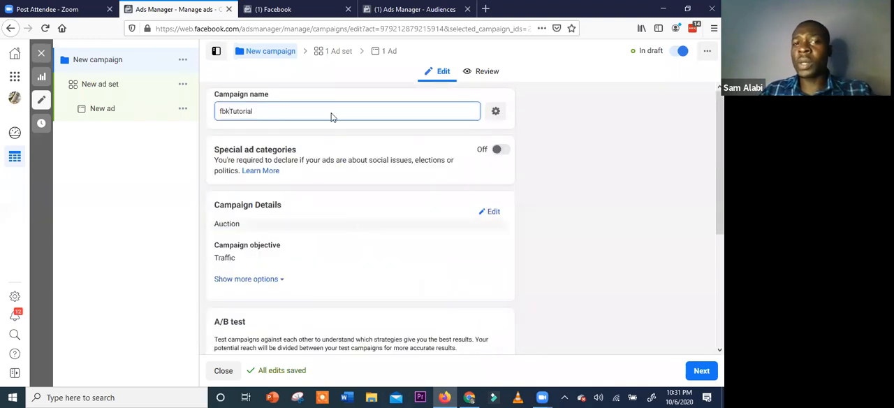
# Open the campaign details for editing, keep Auction as the buying type, and check the optional campaign spending limit
pyautogui.click(334, 110)
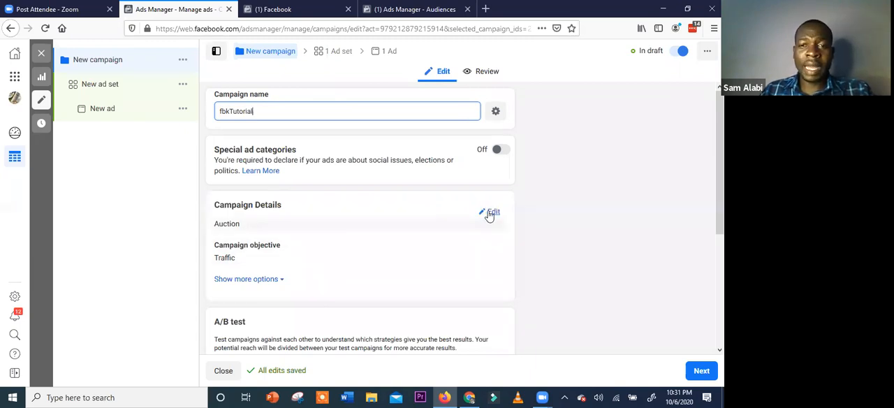
pyautogui.click(491, 212)
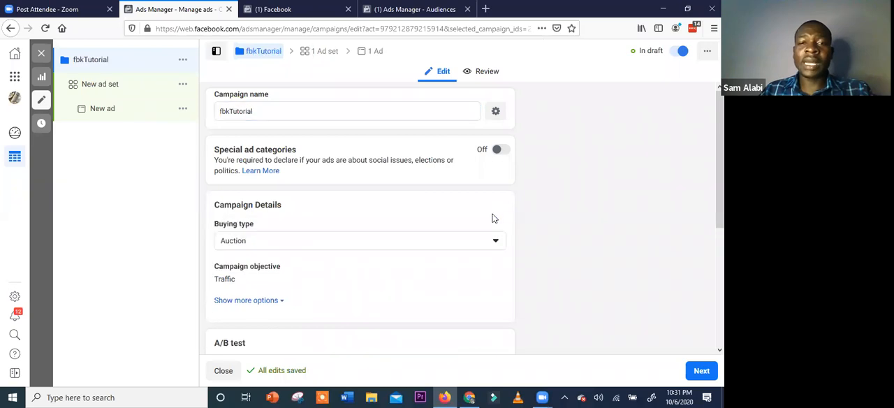
pyautogui.click(440, 246)
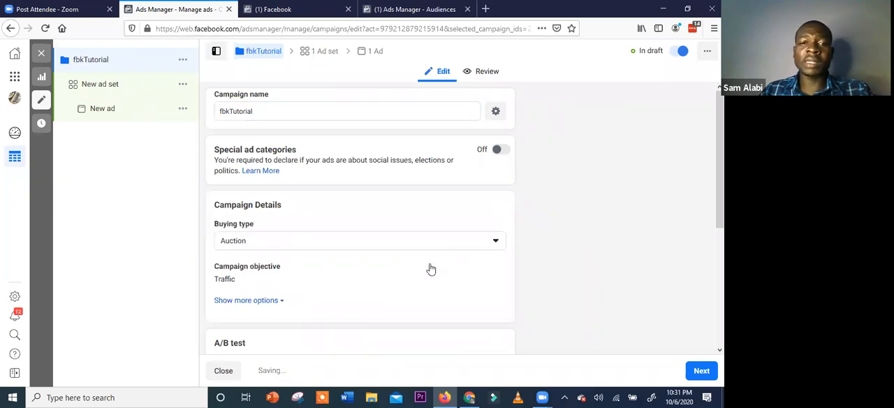
pyautogui.click(412, 240)
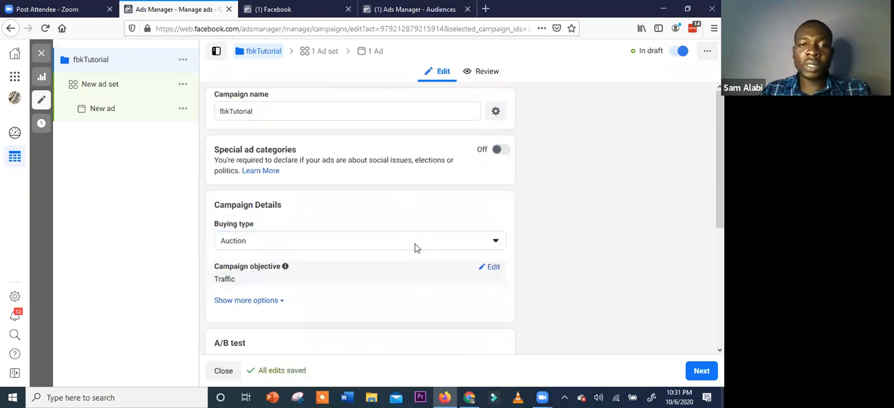
pyautogui.scroll(-2, 278, 216)
pyautogui.click(278, 212)
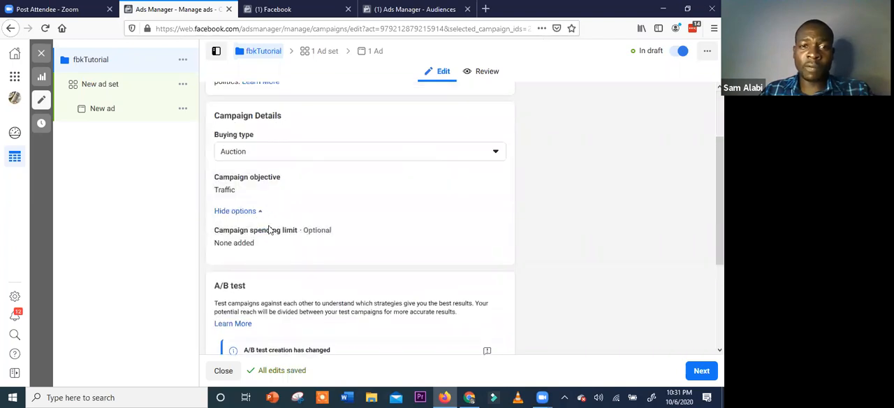
pyautogui.click(260, 211)
pyautogui.scroll(2, 321, 219)
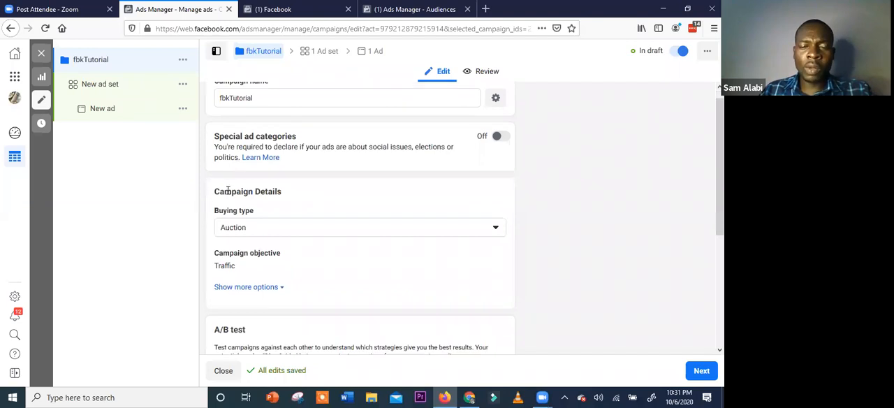
# Turn on campaign budget optimisation for the fbkTutorial campaign and show its budget settings
pyautogui.scroll(-4, 230, 189)
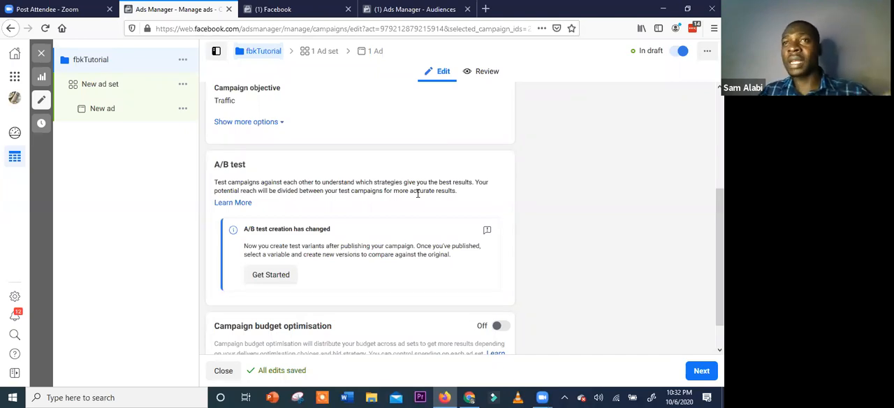
pyautogui.scroll(-1, 412, 210)
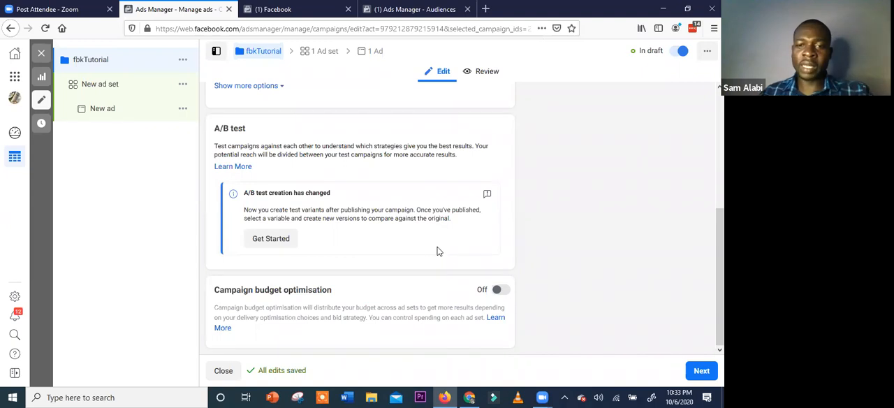
pyautogui.click(500, 290)
pyautogui.scroll(-2, 441, 278)
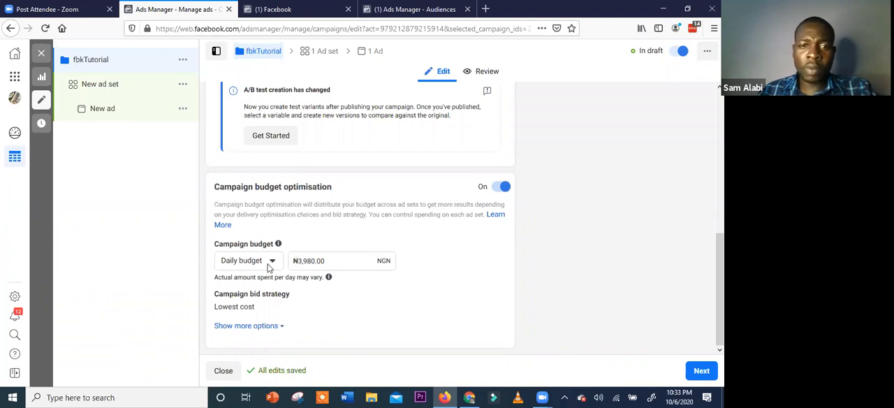
# Check the campaign budget types, keep Daily budget, and try a daily amount of ₦300
pyautogui.click(270, 265)
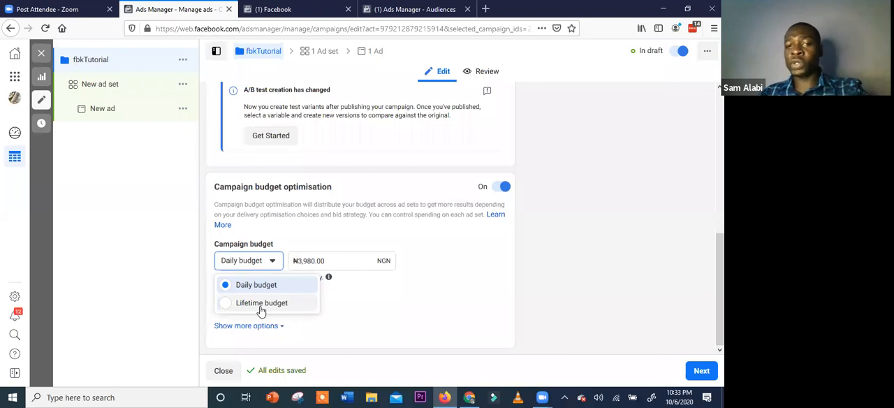
pyautogui.click(270, 263)
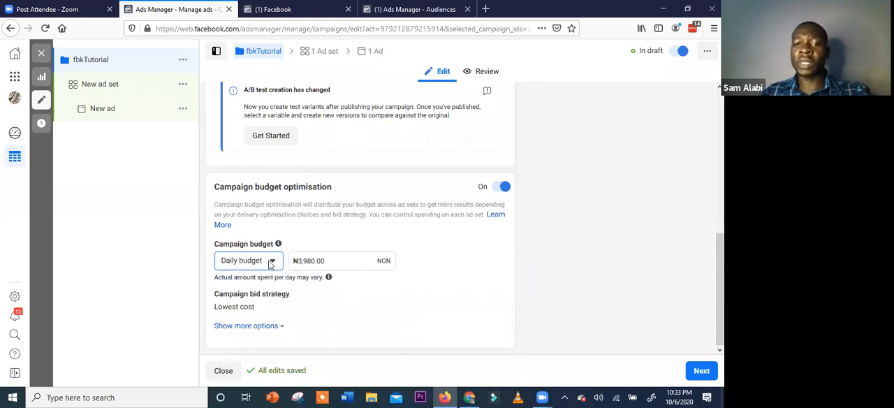
pyautogui.click(310, 262)
pyautogui.moveTo(324, 260); pyautogui.dragTo(299, 260)
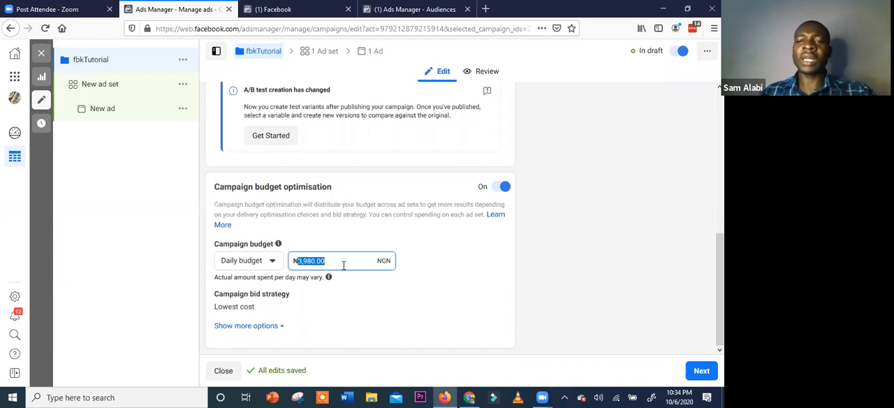
pyautogui.press('BackSpace')
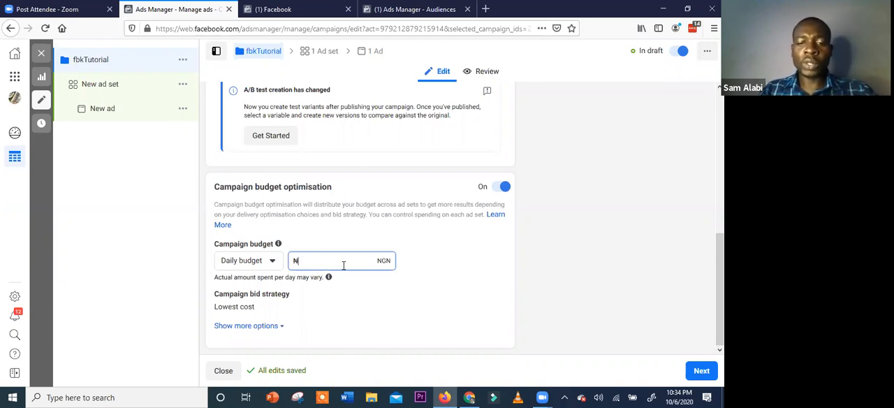
pyautogui.write('2')
pyautogui.press('BackSpace')
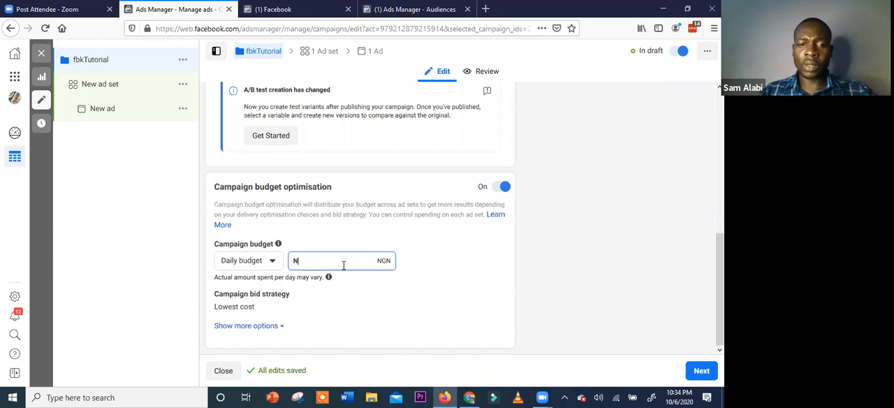
pyautogui.write('30')
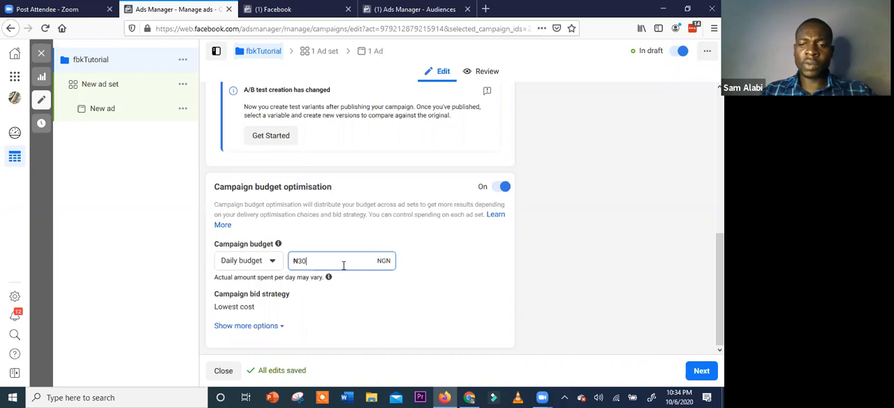
pyautogui.write('0')
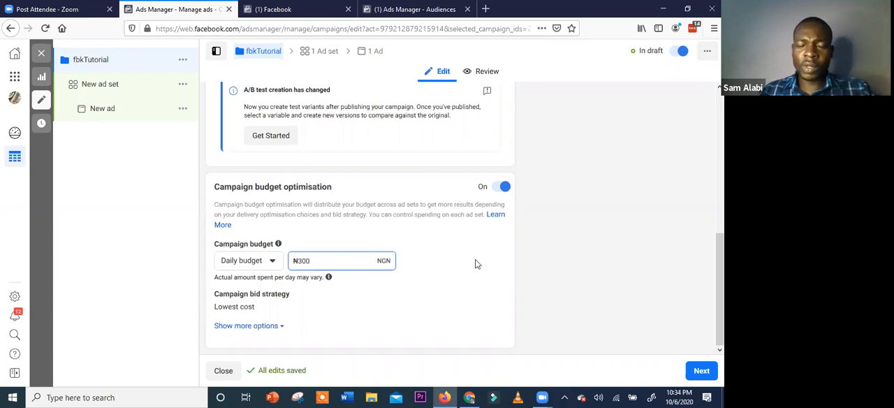
pyautogui.click(475, 265)
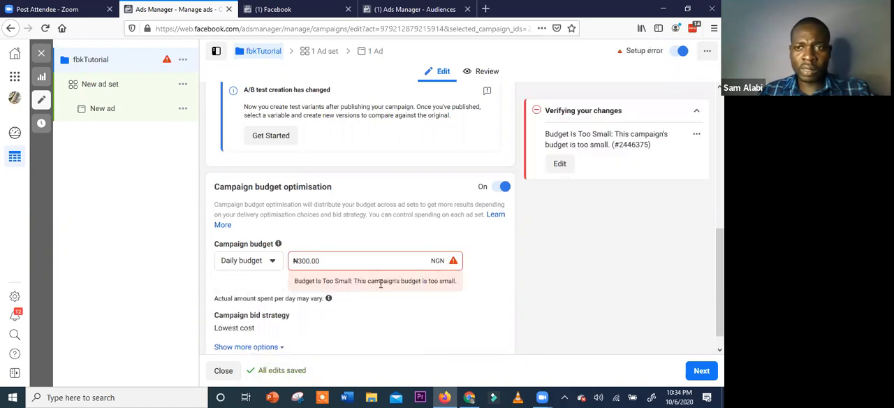
# Set the campaign's daily budget to ₦400
pyautogui.moveTo(325, 261); pyautogui.dragTo(300, 258)
pyautogui.write('400')
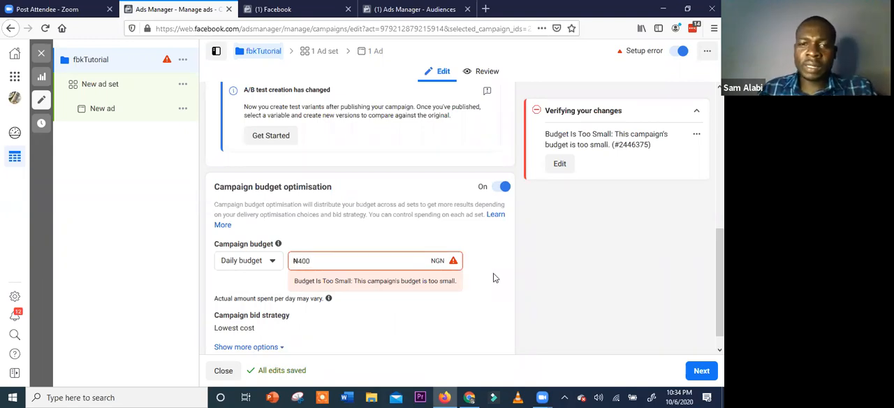
pyautogui.click(493, 278)
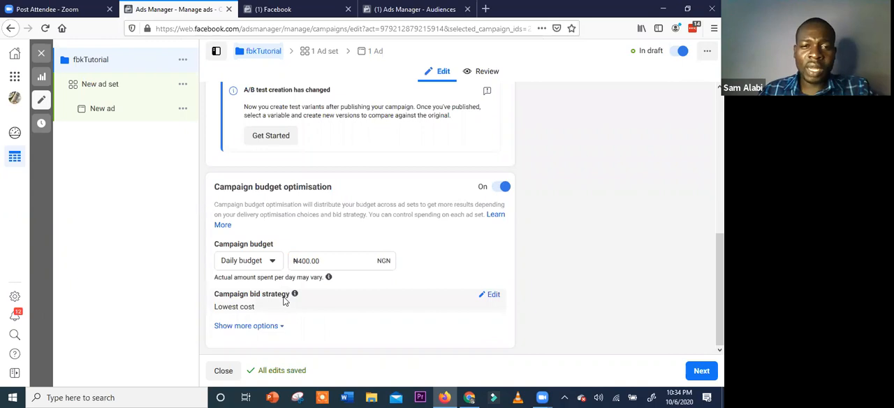
# Open the campaign bid strategy for editing, compare the available strategies and keep Lowest cost
pyautogui.moveTo(297, 296)
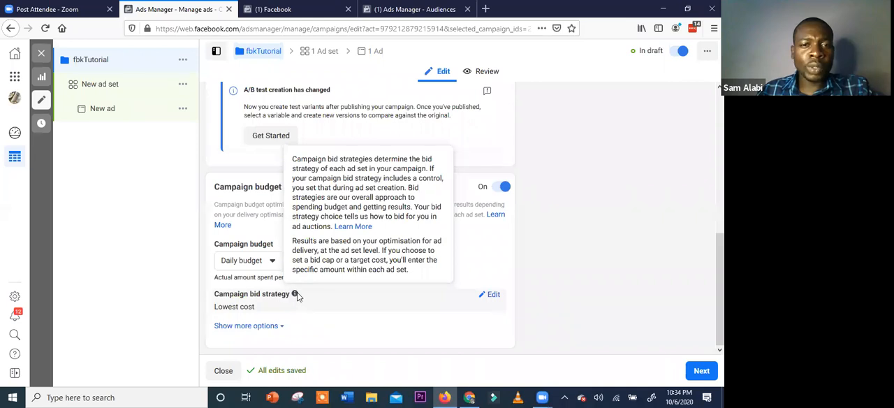
pyautogui.click(491, 294)
pyautogui.click(438, 313)
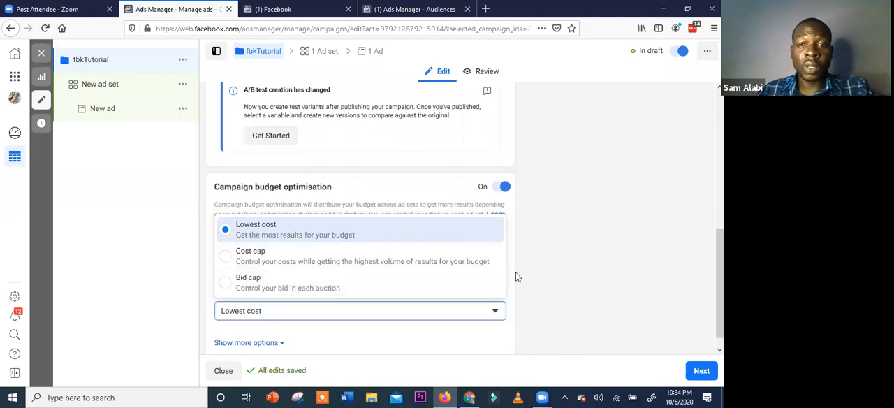
pyautogui.click(415, 324)
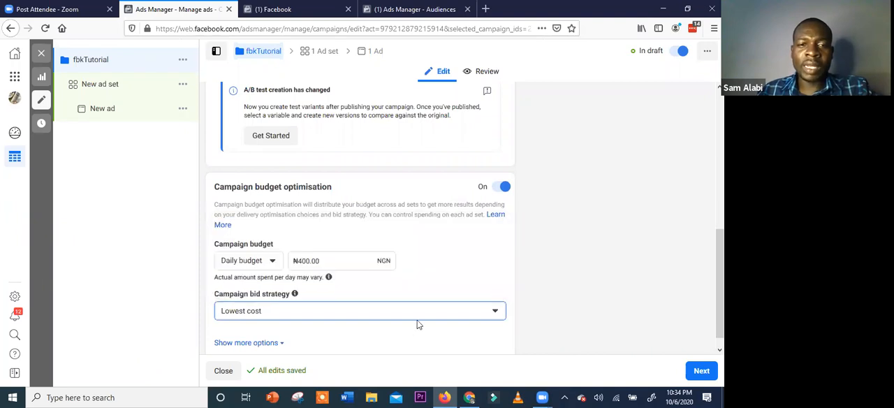
# Expand the extra budget optimisation options to check ad scheduling, and compare the Daily and Lifetime budget types
pyautogui.scroll(-1, 297, 333)
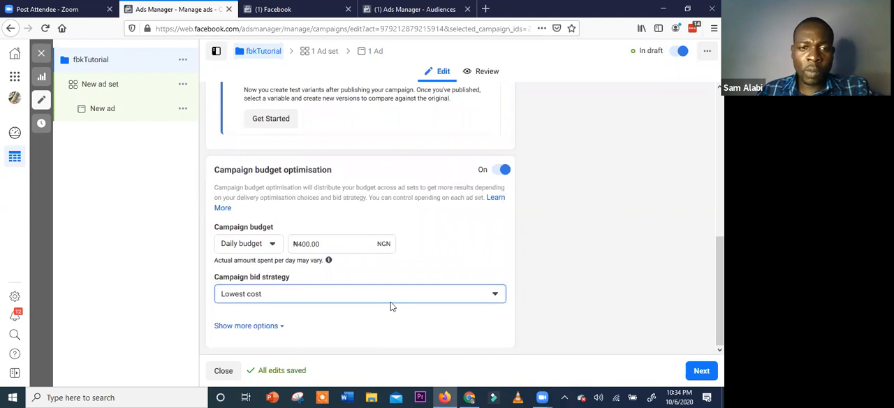
pyautogui.click(309, 321)
pyautogui.scroll(-2, 283, 330)
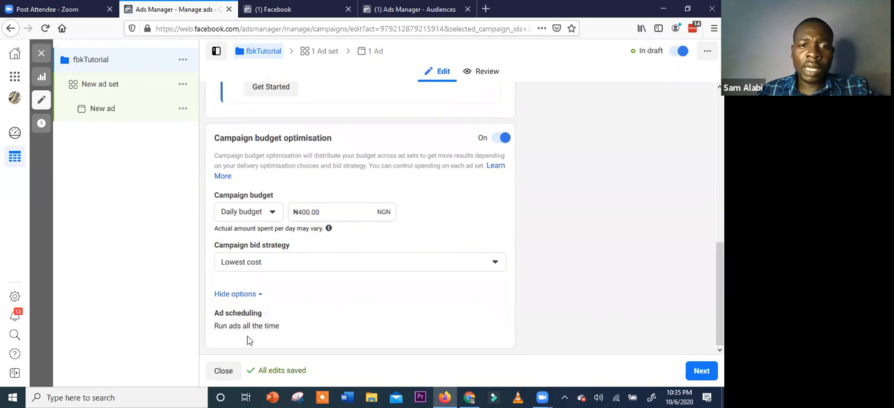
pyautogui.moveTo(494, 313)
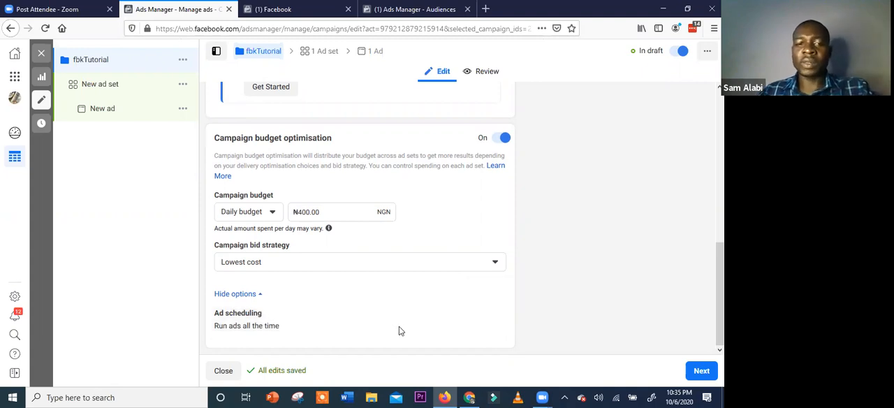
pyautogui.click(268, 214)
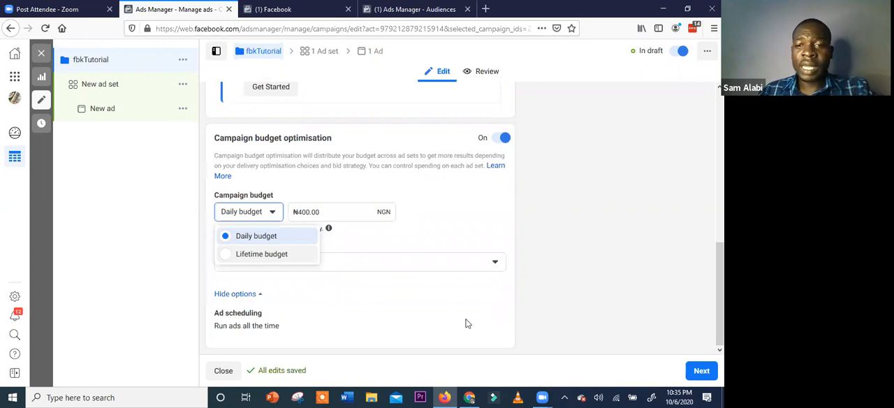
pyautogui.click(382, 267)
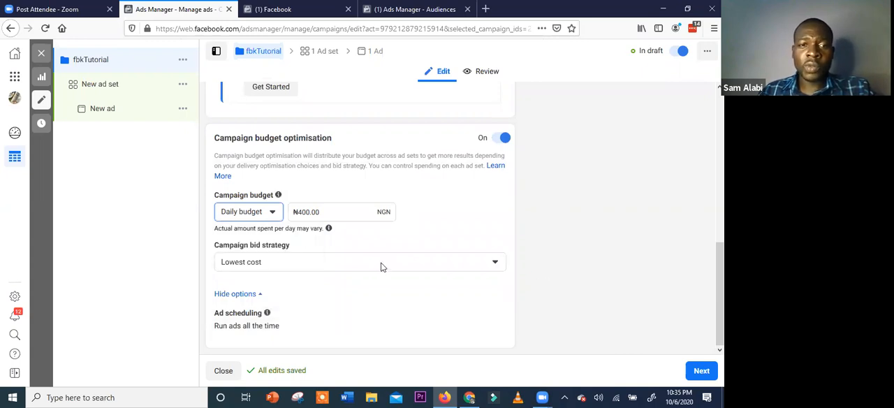
pyautogui.scroll(3, 302, 260)
pyautogui.scroll(2, 302, 260)
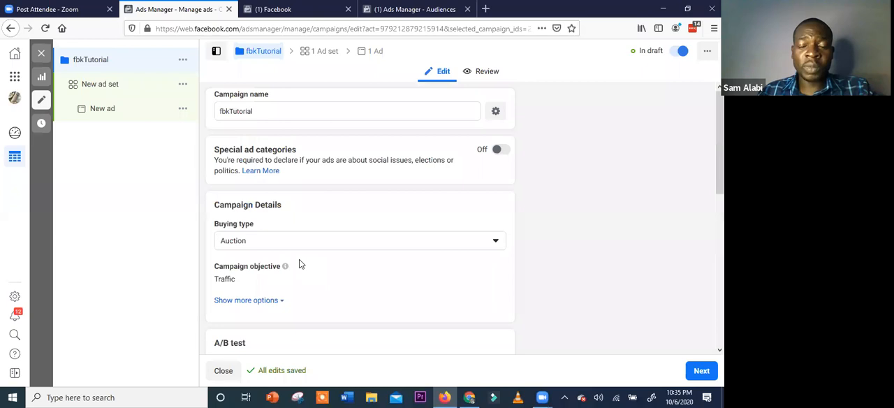
# Proceed to the new ad set and choose Website as the place to drive traffic
pyautogui.click(700, 372)
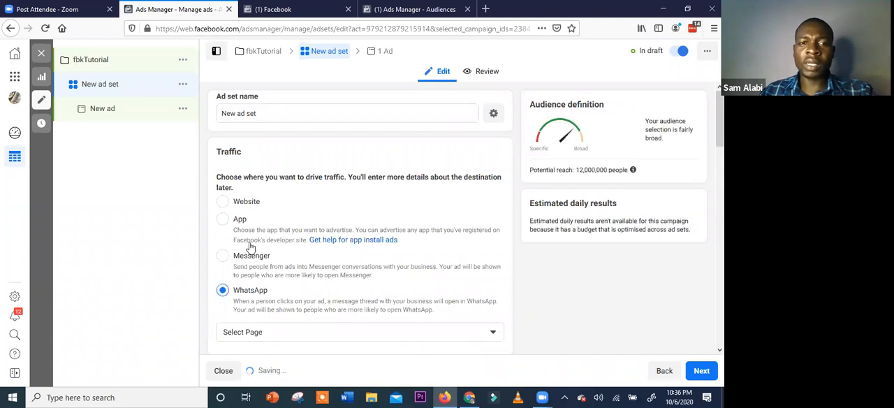
pyautogui.scroll(-2, 253, 251)
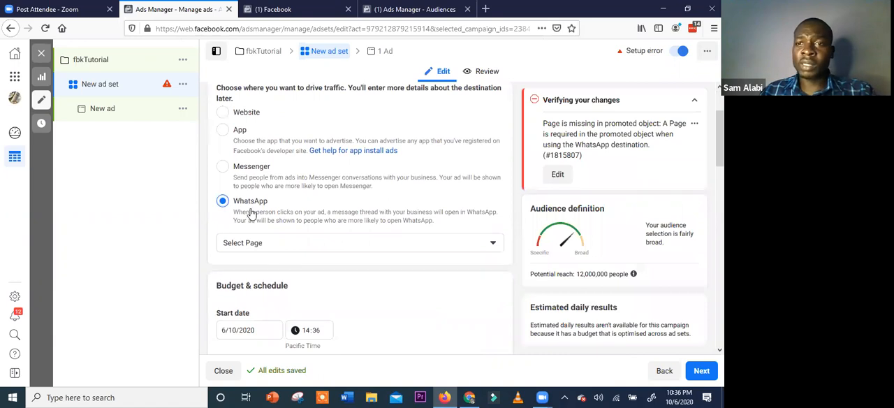
pyautogui.scroll(1, 252, 213)
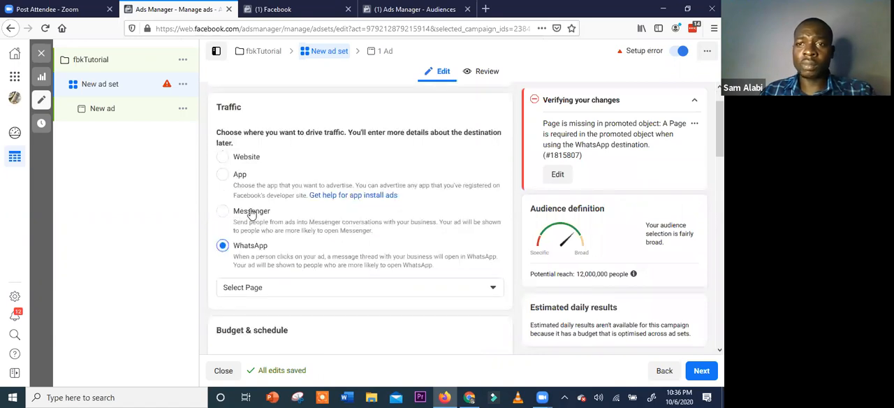
pyautogui.click(246, 161)
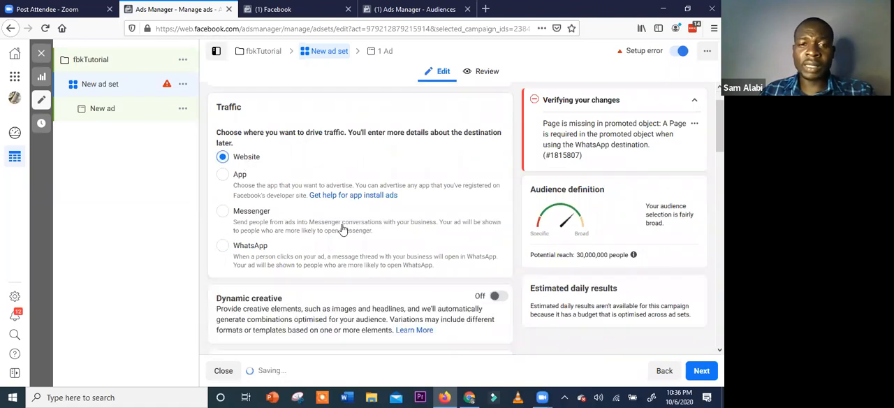
# Review the ad set's traffic destination, dynamic creative, offer, and budget and schedule sections
pyautogui.scroll(-3, 343, 227)
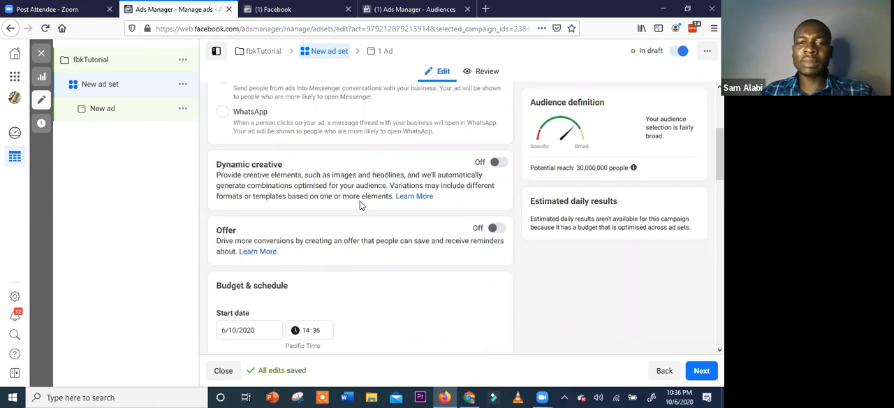
pyautogui.scroll(1, 361, 205)
pyautogui.scroll(-2, 361, 205)
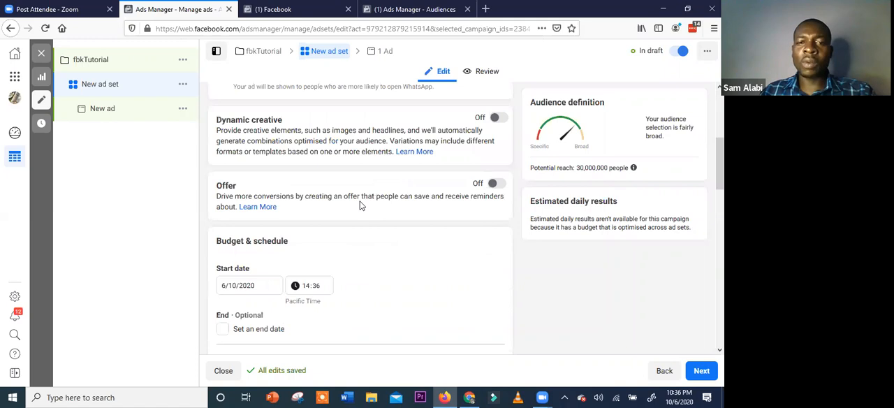
pyautogui.scroll(2, 361, 206)
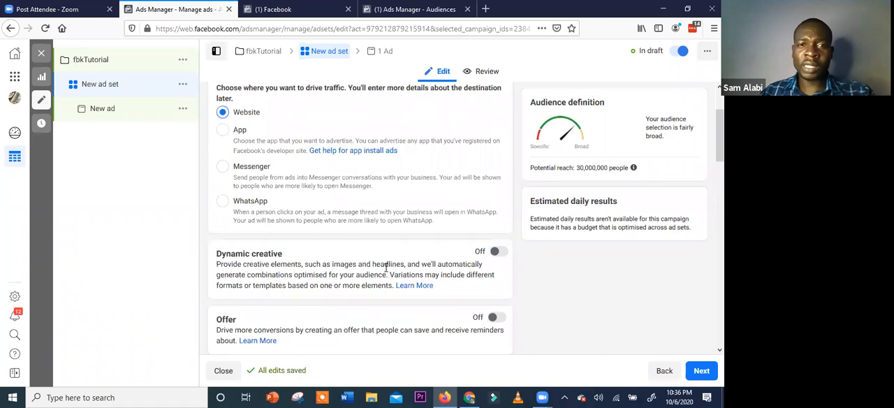
pyautogui.scroll(2, 318, 200)
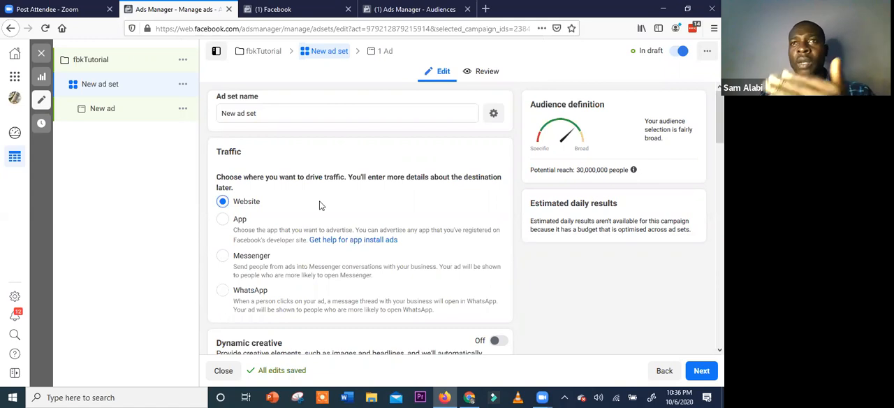
pyautogui.scroll(-5, 331, 225)
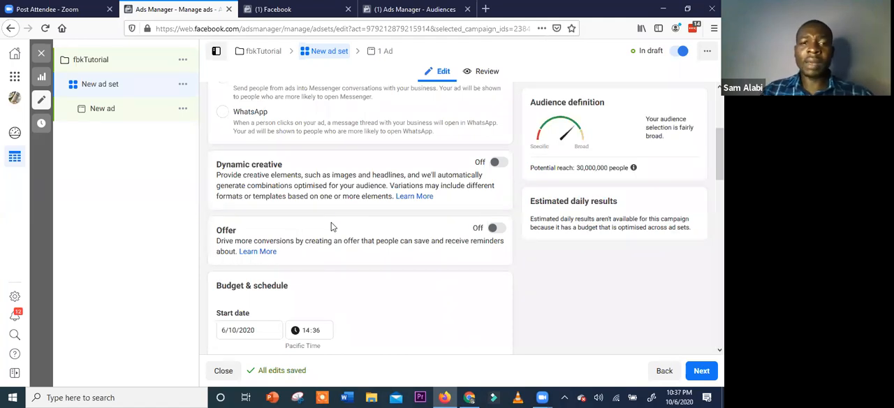
pyautogui.scroll(-1, 274, 254)
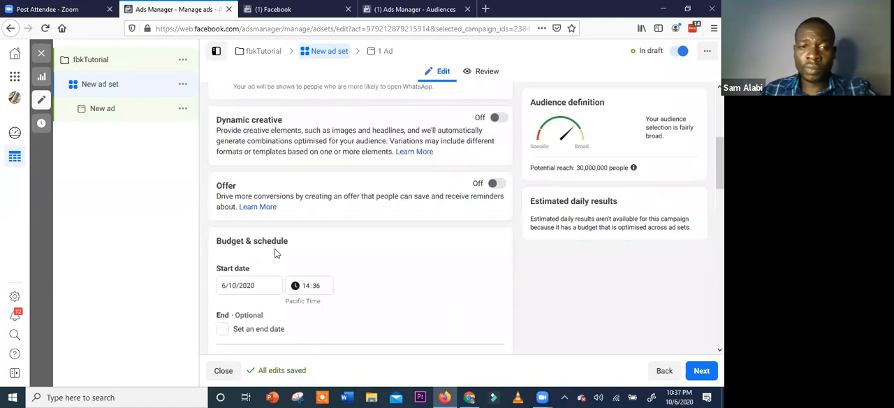
# Check the start date calendar in the ad set's Budget & schedule section, keeping the start date and setting no end date
pyautogui.scroll(-2, 273, 253)
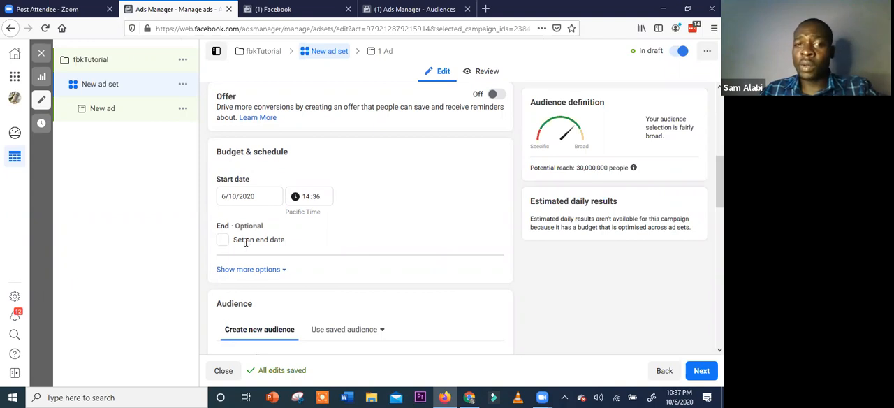
pyautogui.click(268, 195)
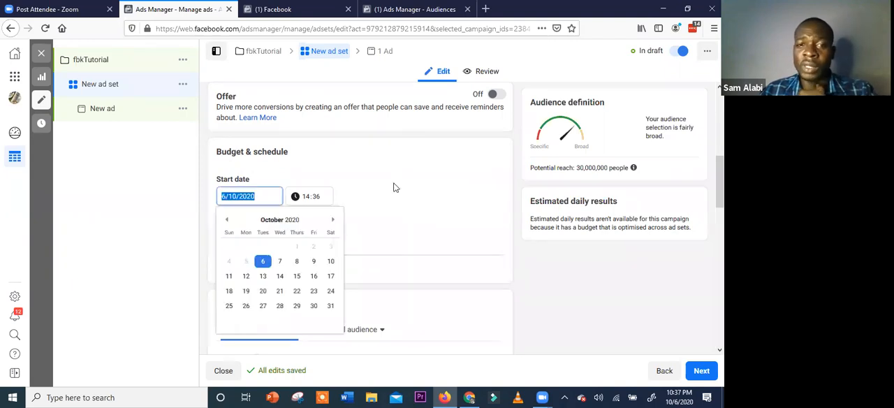
pyautogui.click(393, 186)
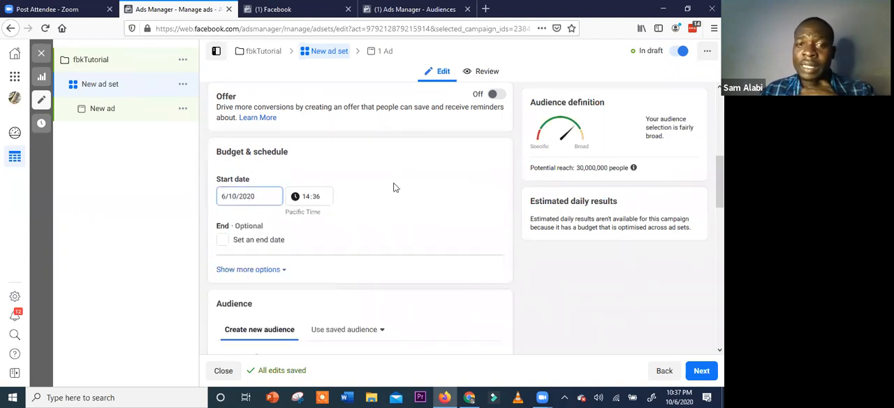
pyautogui.click(248, 199)
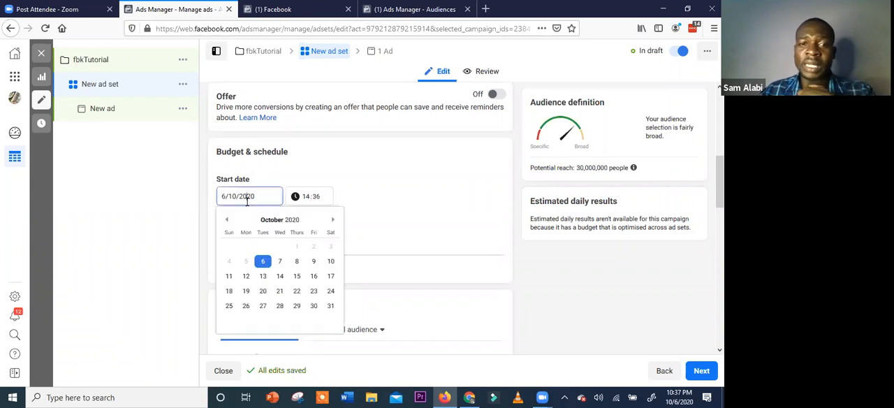
pyautogui.click(238, 238)
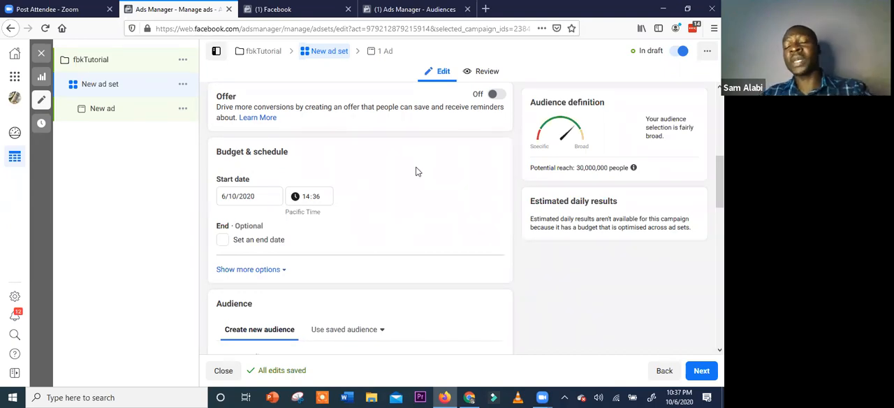
pyautogui.click(282, 248)
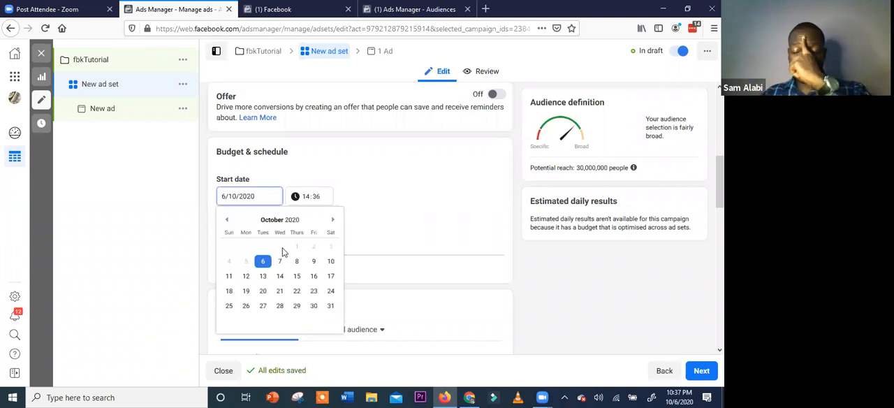
pyautogui.click(282, 248)
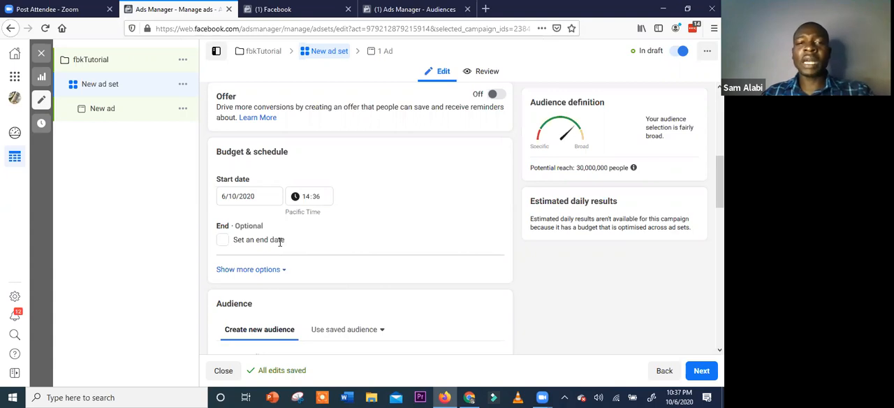
pyautogui.click(244, 196)
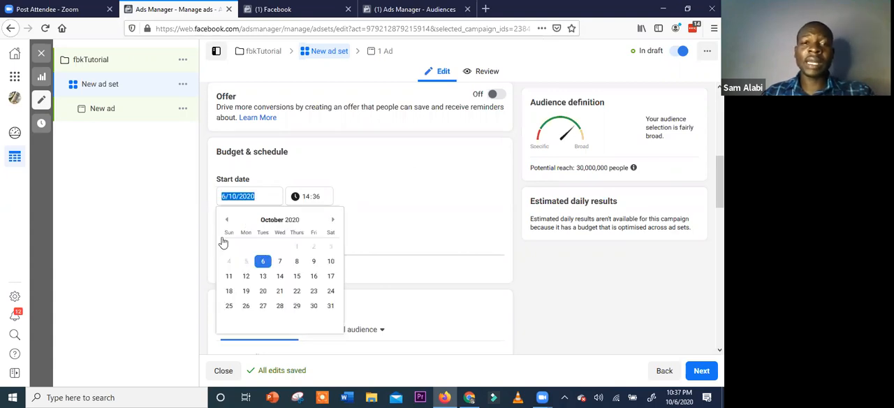
pyautogui.click(223, 242)
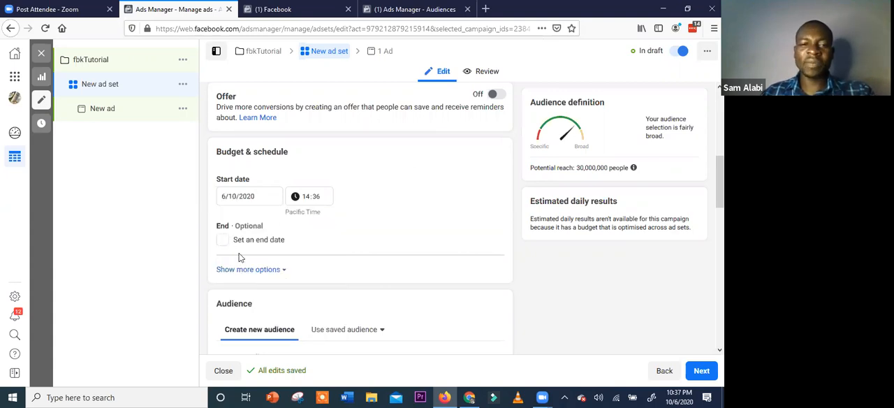
# Review the ad set's audience settings for custom audiences, locations, age and detailed targeting, and open Gender for editing
pyautogui.scroll(-1, 247, 249)
pyautogui.scroll(-4, 245, 129)
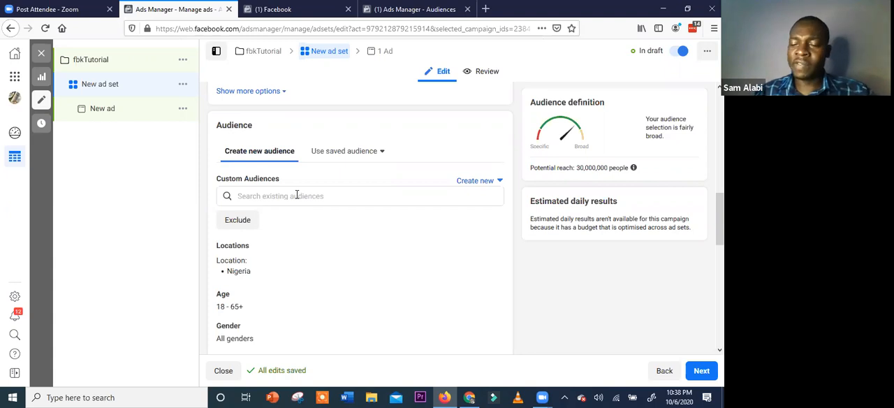
pyautogui.scroll(-2, 311, 208)
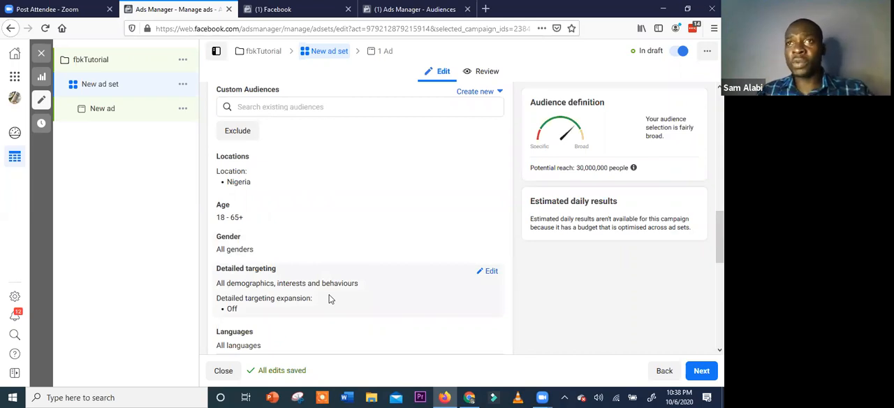
pyautogui.scroll(3, 338, 276)
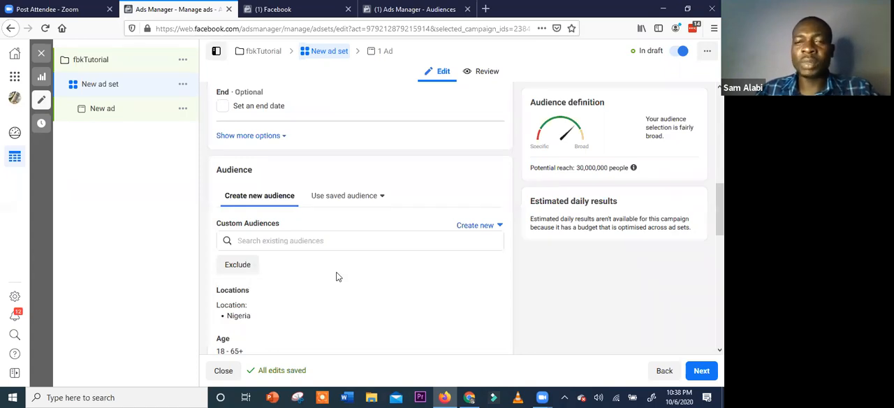
pyautogui.scroll(-2, 337, 276)
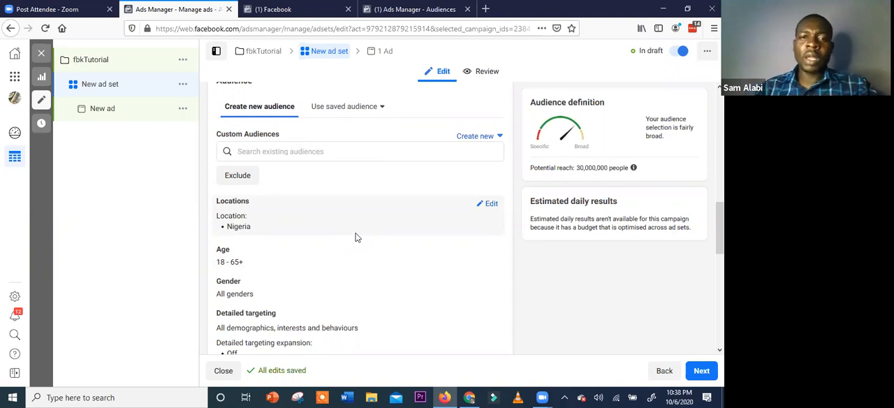
pyautogui.moveTo(234, 251)
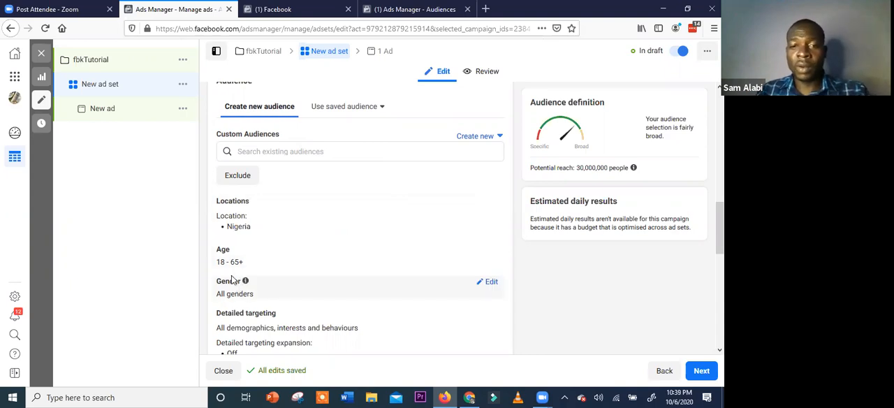
pyautogui.click(490, 284)
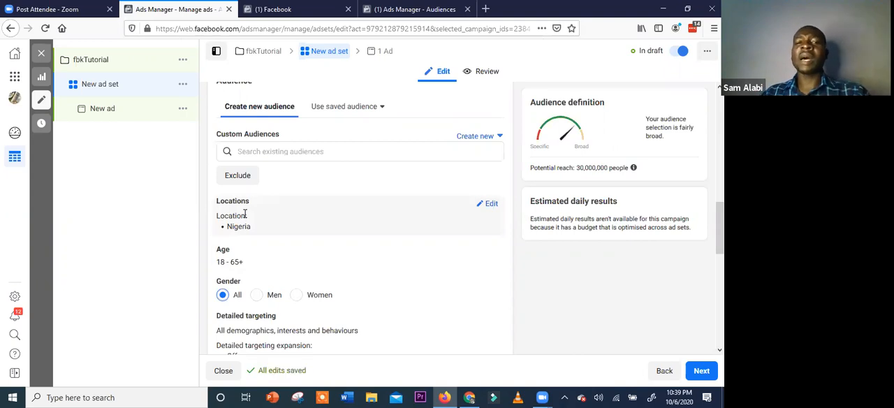
# Remove Nigeria from the audience locations and compare the location types, keeping People living in or recently in this location
pyautogui.click(491, 204)
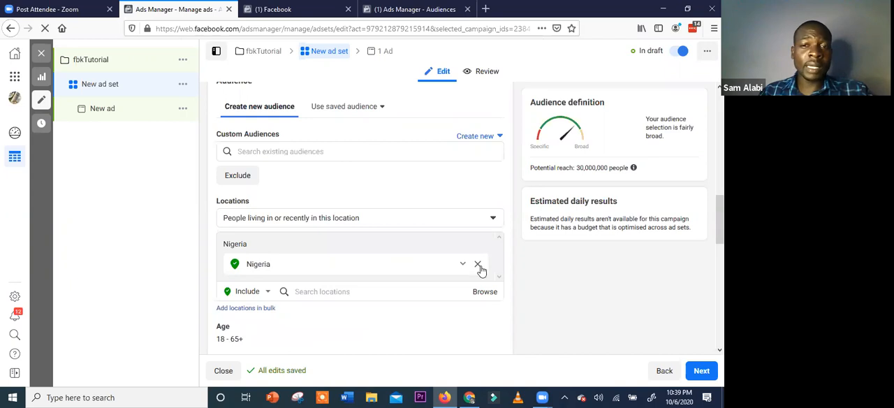
pyautogui.click(477, 264)
pyautogui.click(363, 253)
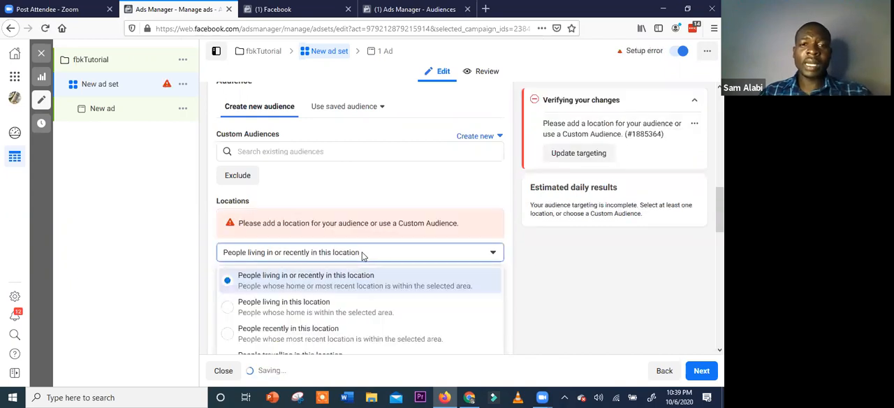
pyautogui.click(354, 256)
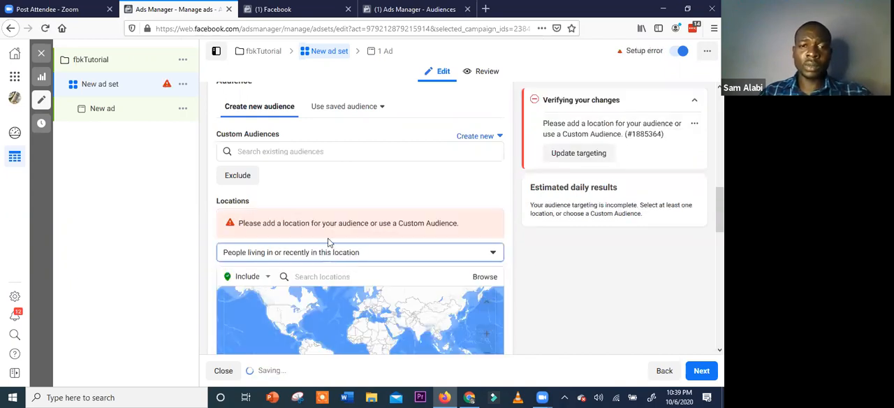
pyautogui.click(336, 257)
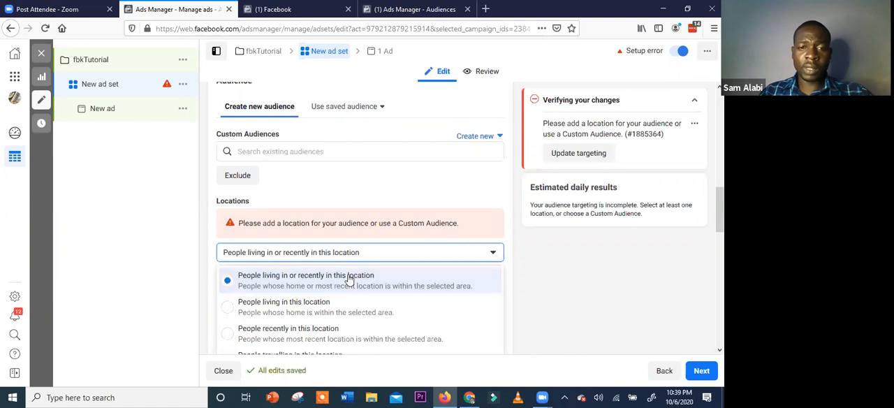
pyautogui.click(388, 261)
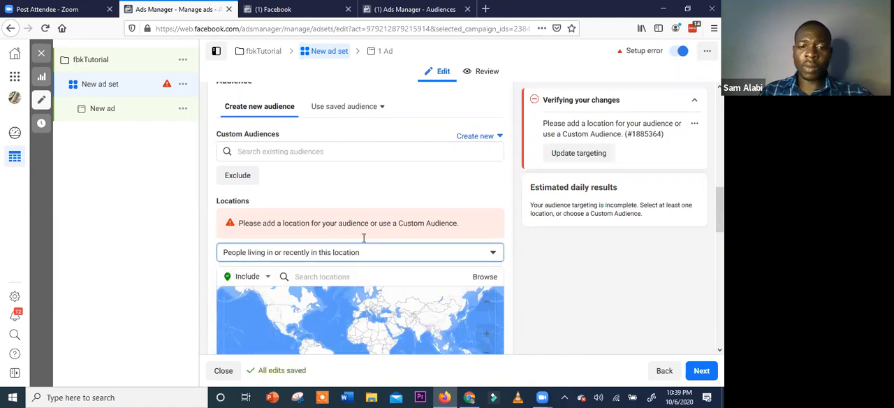
# Include the county of Lagos, Nigeria in the audience locations
pyautogui.scroll(-1, 364, 238)
pyautogui.click(364, 239)
pyautogui.write('Lagos')
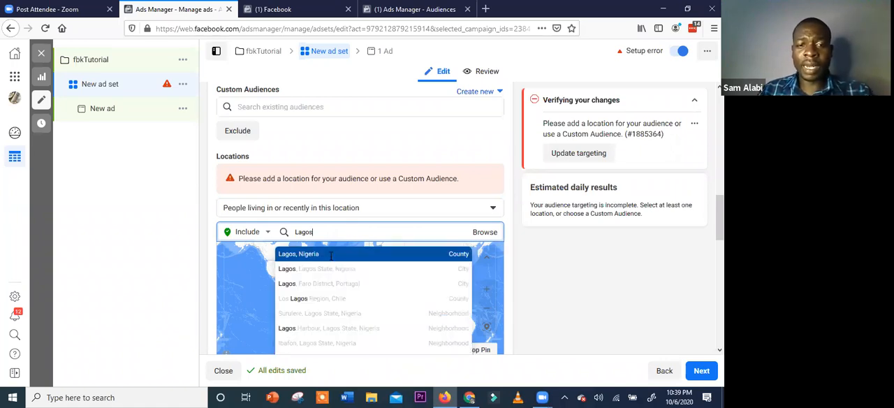
pyautogui.click(332, 255)
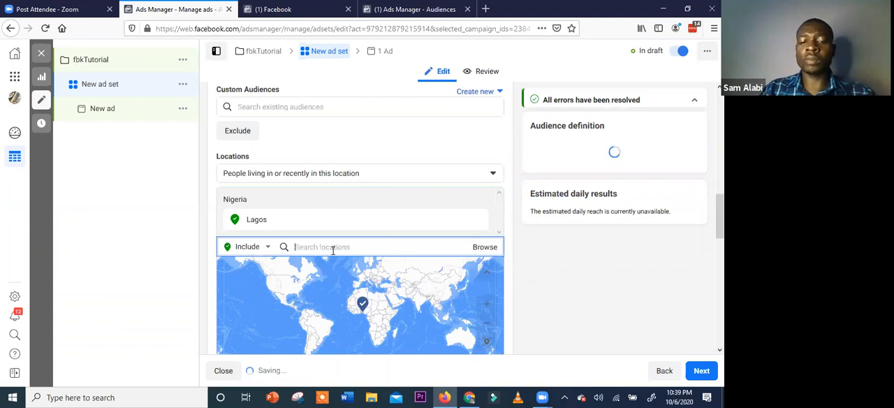
# Include the city of Enugu, Enugu State, Nigeria in the audience locations
pyautogui.write('Eneugu')
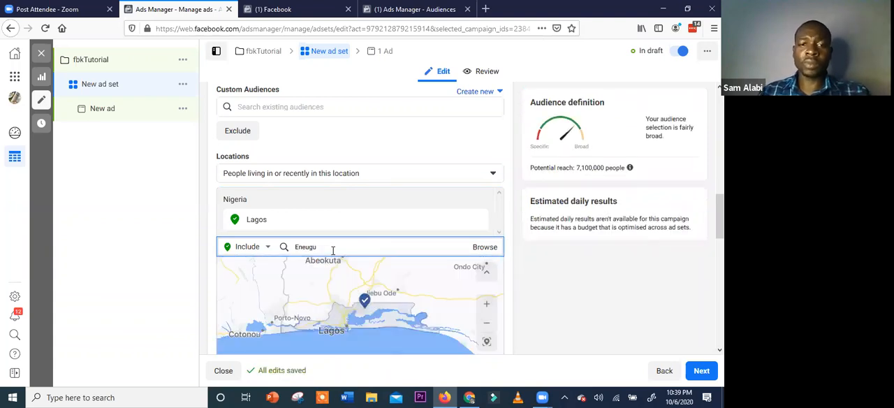
pyautogui.press('BackSpace')
pyautogui.press('BackSpace')
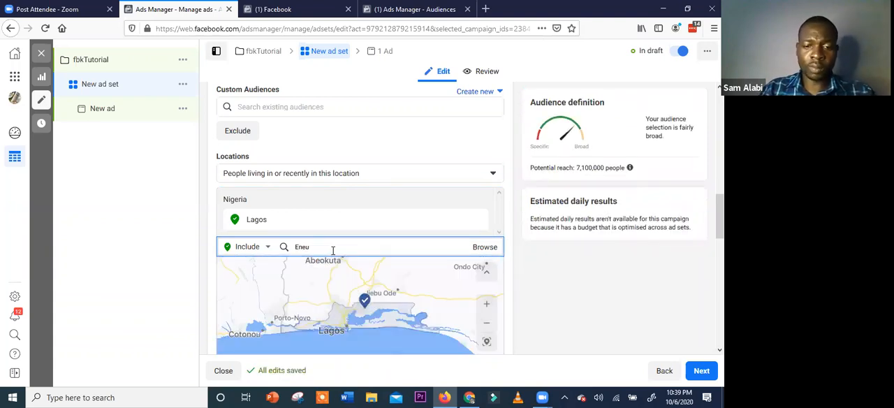
pyautogui.press('BackSpace')
pyautogui.press('BackSpace')
pyautogui.write('ugu')
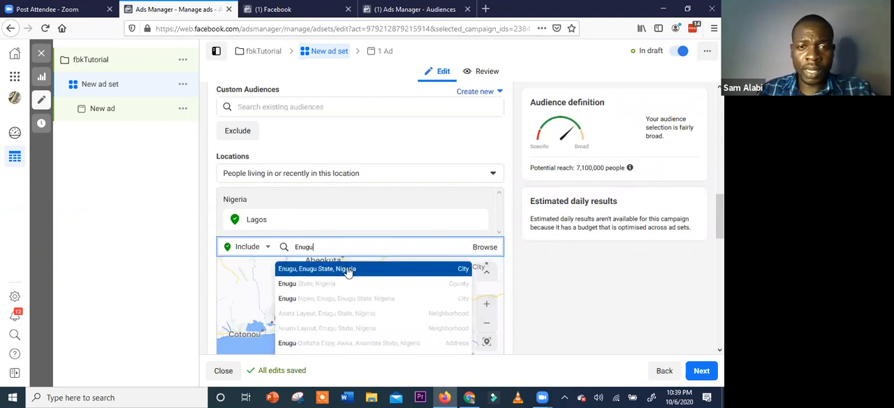
pyautogui.click(348, 268)
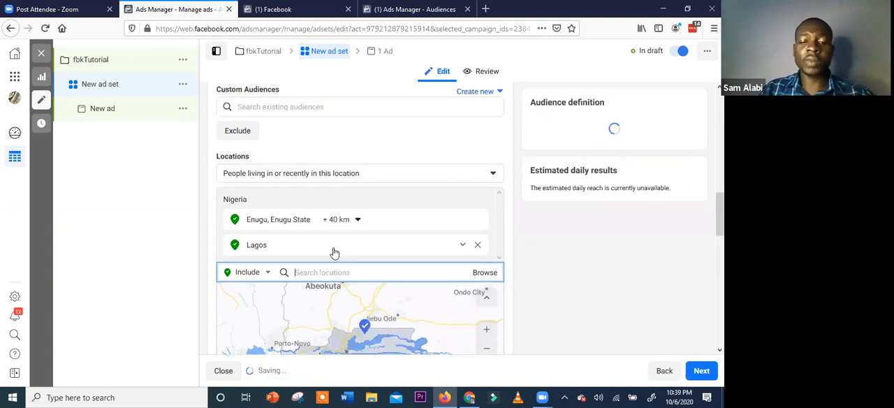
# Include the city of Conakry, Guinea in the audience locations
pyautogui.write('co')
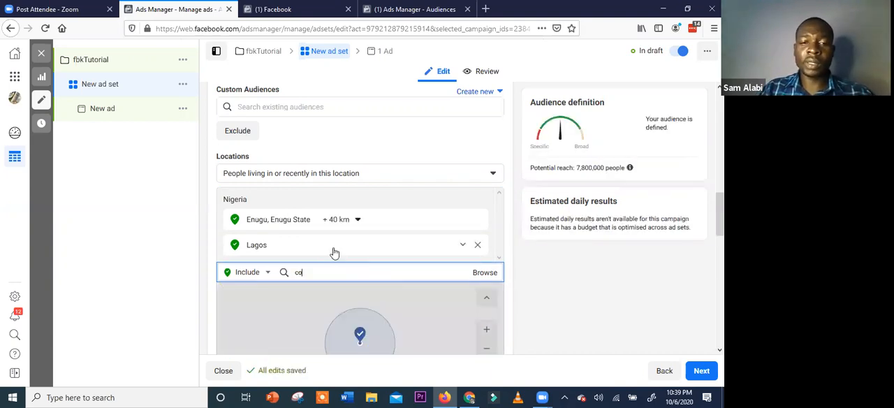
pyautogui.write('nakry')
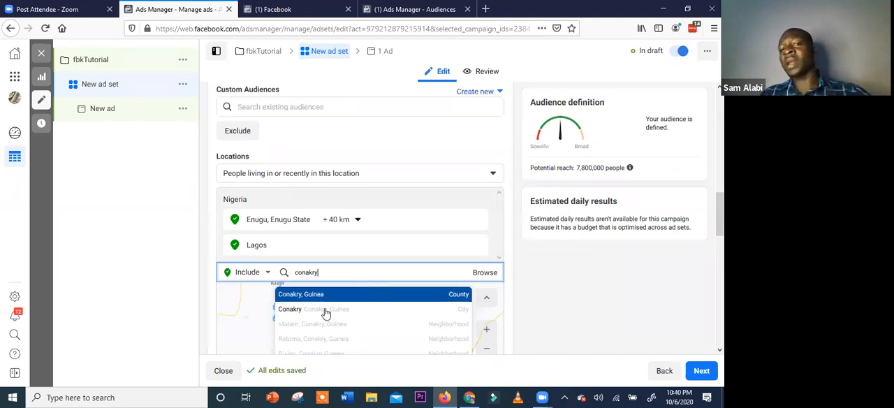
pyautogui.click(325, 313)
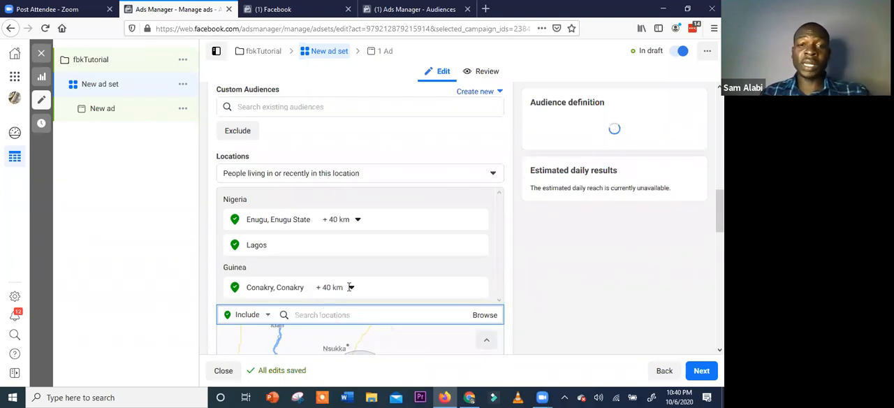
# Open the ad set's detailed targeting for editing
pyautogui.scroll(-2, 463, 247)
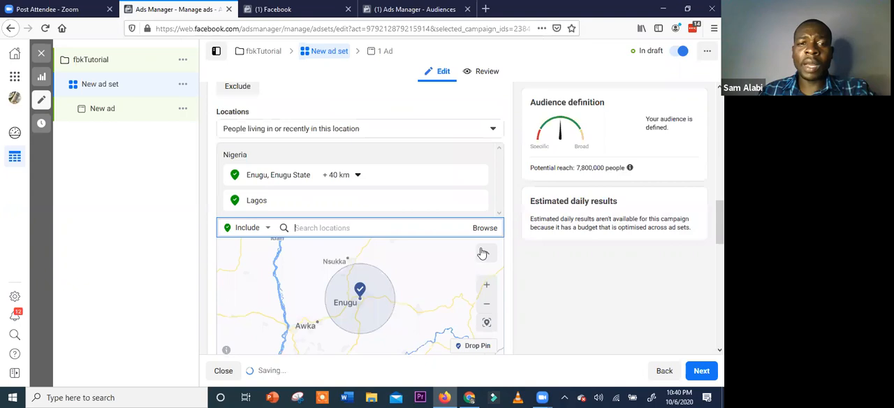
pyautogui.scroll(-3, 342, 275)
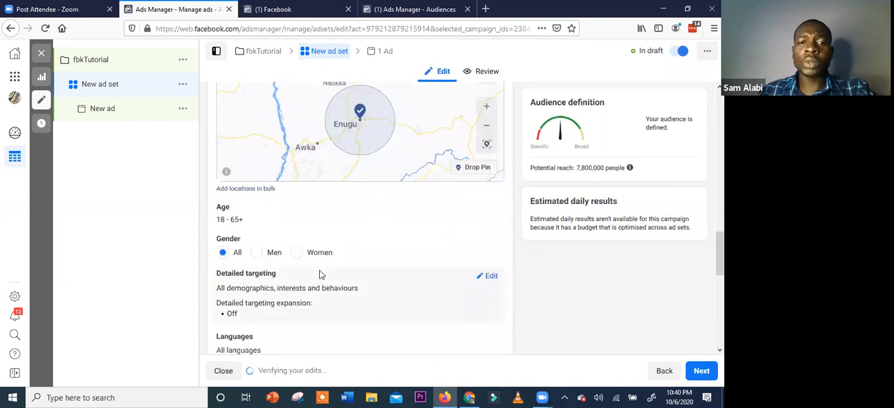
pyautogui.scroll(-2, 269, 188)
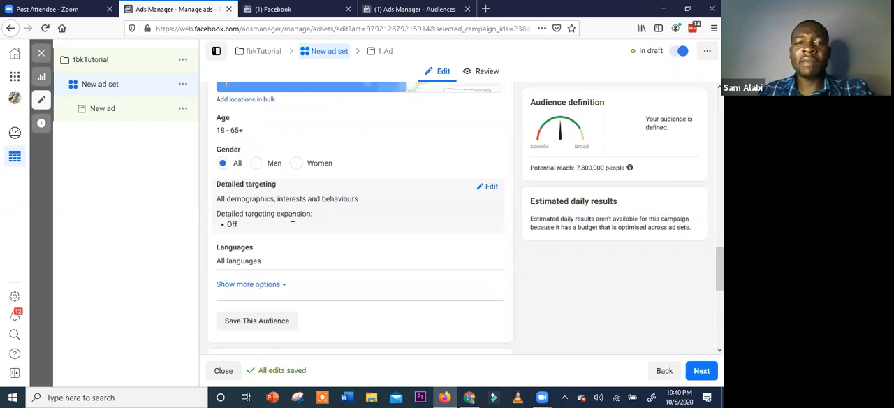
pyautogui.click(489, 187)
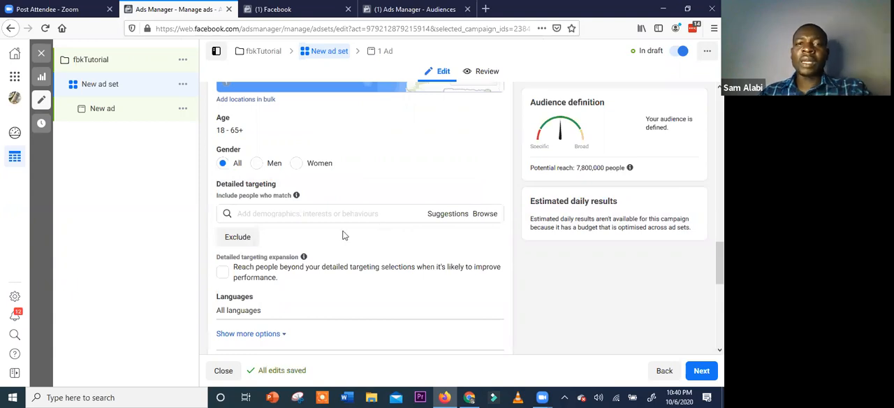
pyautogui.scroll(-1, 345, 233)
pyautogui.scroll(1, 346, 229)
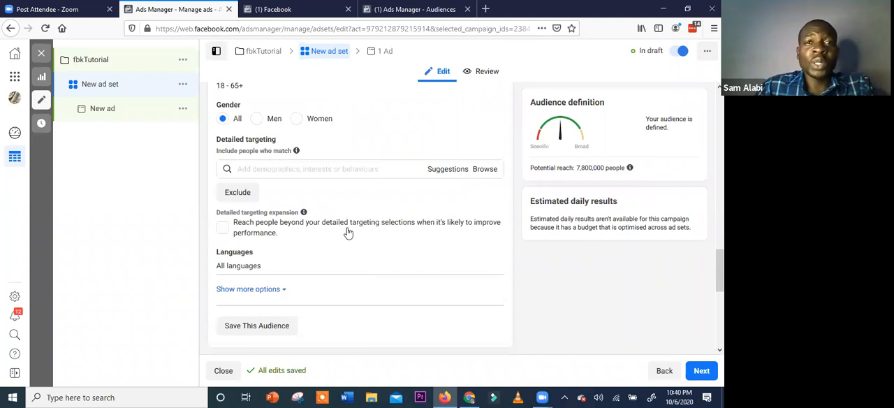
# Review the suggested demographics, interests and behaviours for the detailed targeting
pyautogui.click(447, 175)
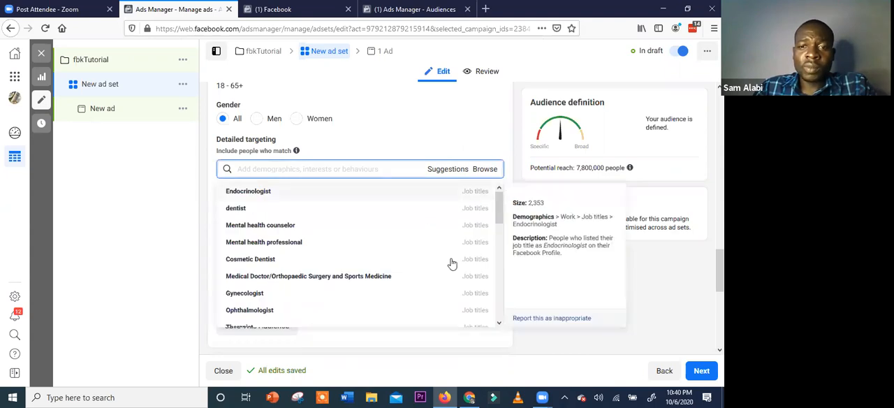
pyautogui.scroll(-5, 453, 262)
pyautogui.scroll(-3, 469, 307)
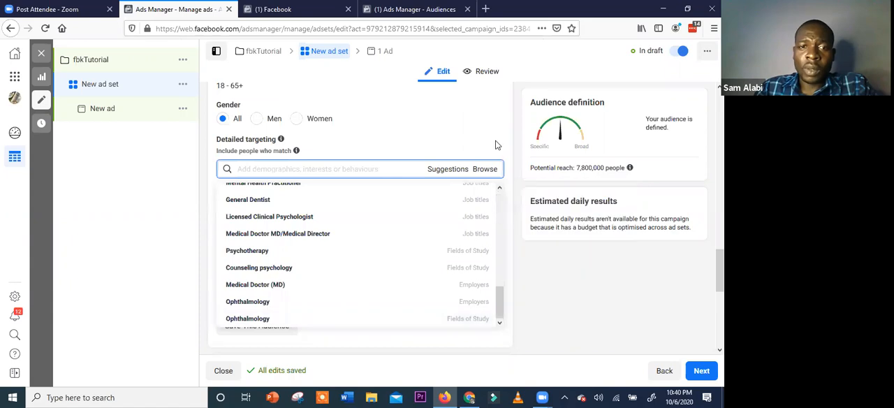
# Browse the Demographics targeting categories and examine the relationship status options
pyautogui.click(485, 170)
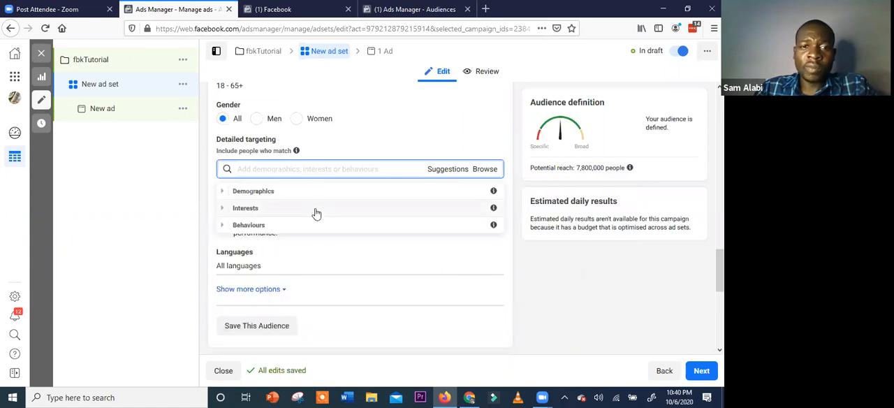
pyautogui.scroll(-1, 306, 172)
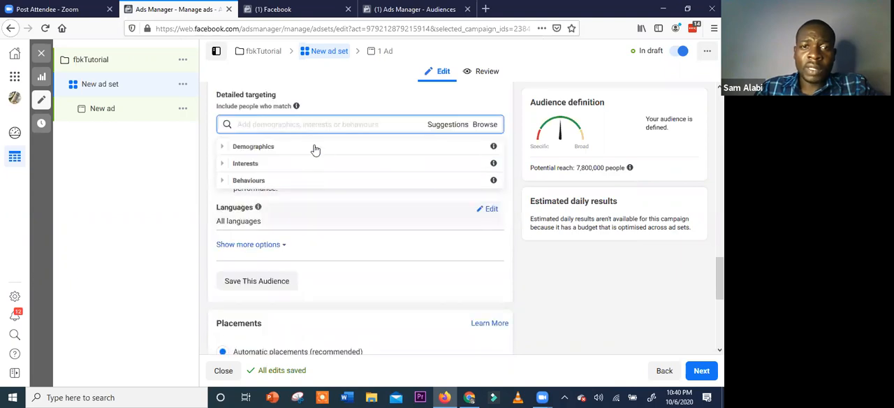
pyautogui.click(307, 152)
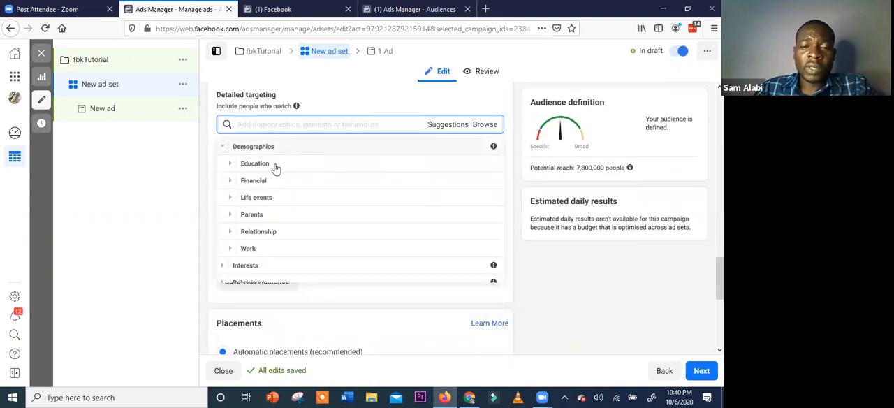
pyautogui.click(275, 232)
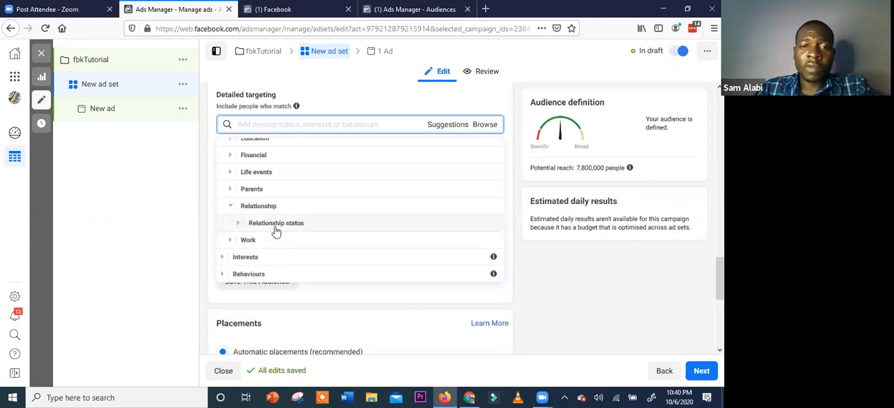
pyautogui.click(276, 229)
pyautogui.scroll(-2, 286, 254)
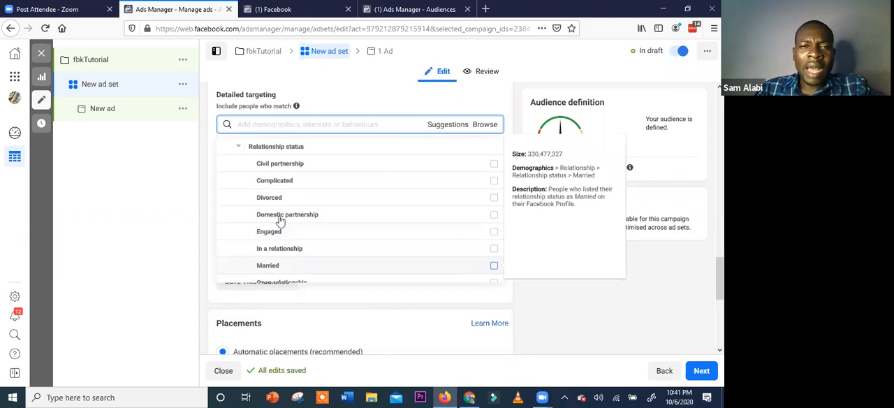
pyautogui.scroll(3, 277, 199)
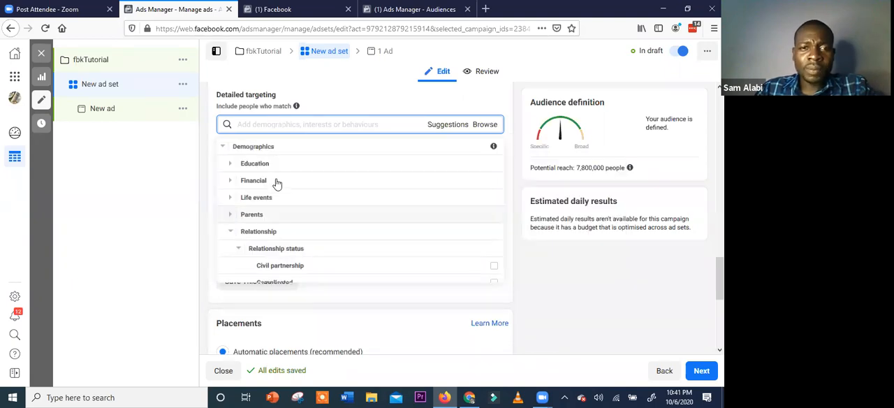
# Examine the Income options under Financial and the subcategories under Education in the Demographics targeting
pyautogui.click(276, 183)
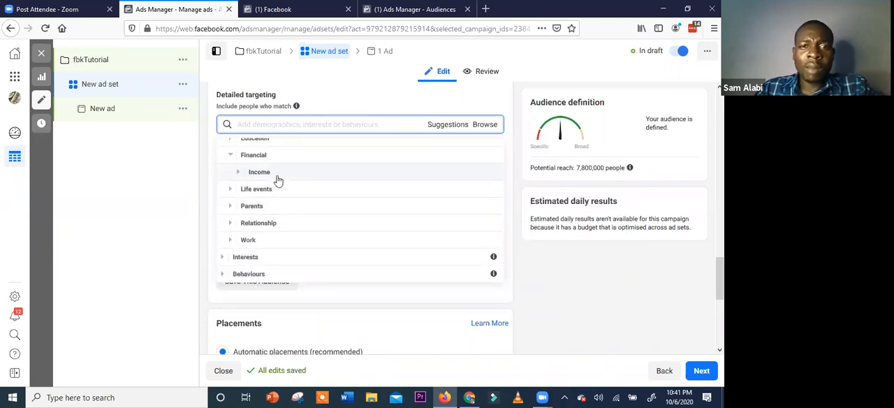
pyautogui.click(322, 172)
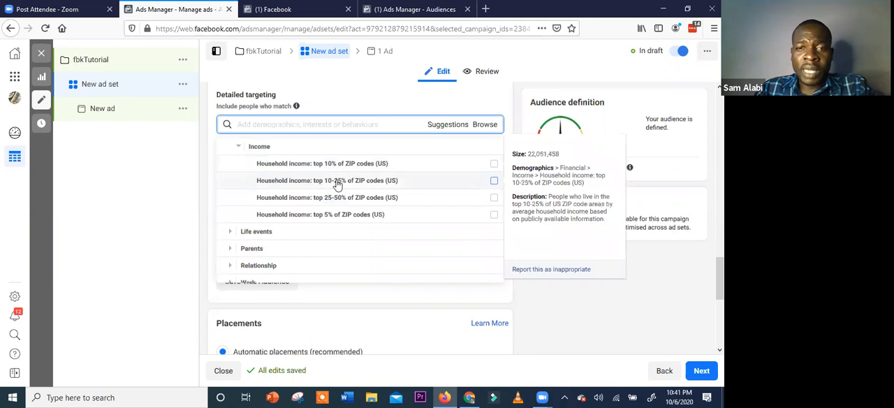
pyautogui.scroll(1, 351, 224)
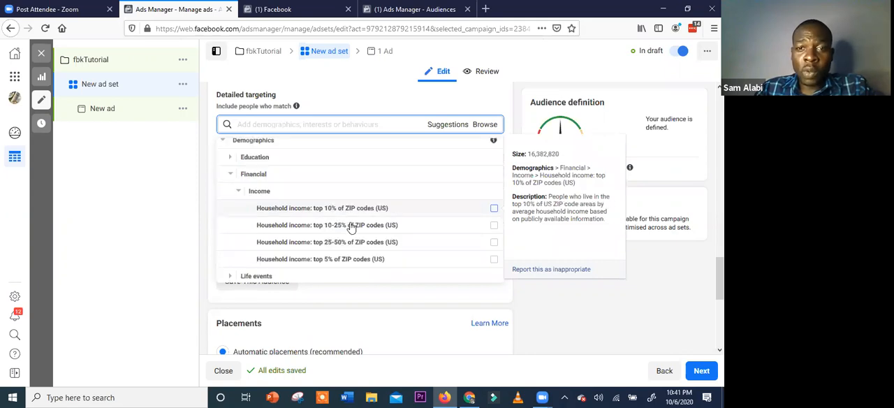
pyautogui.click(241, 194)
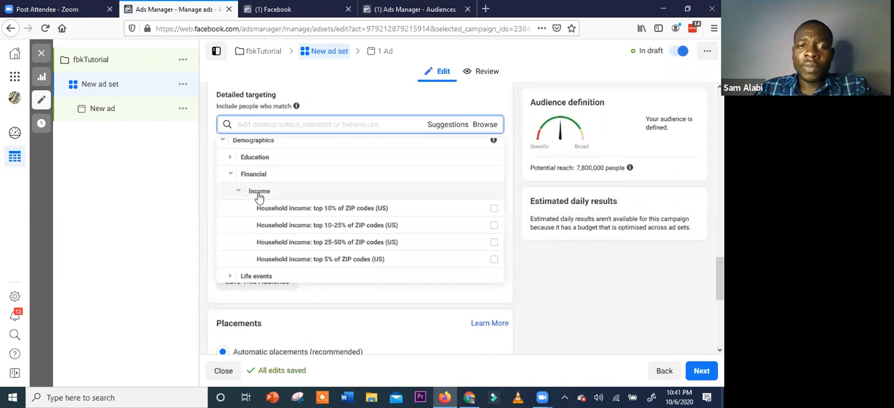
pyautogui.click(275, 161)
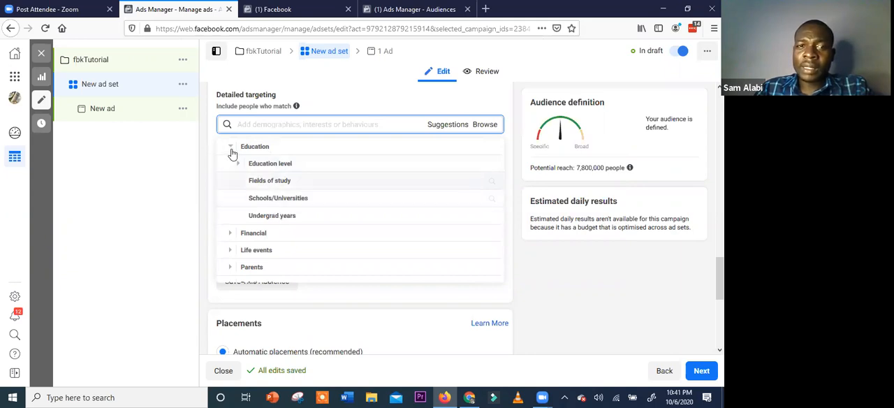
pyautogui.scroll(1, 248, 229)
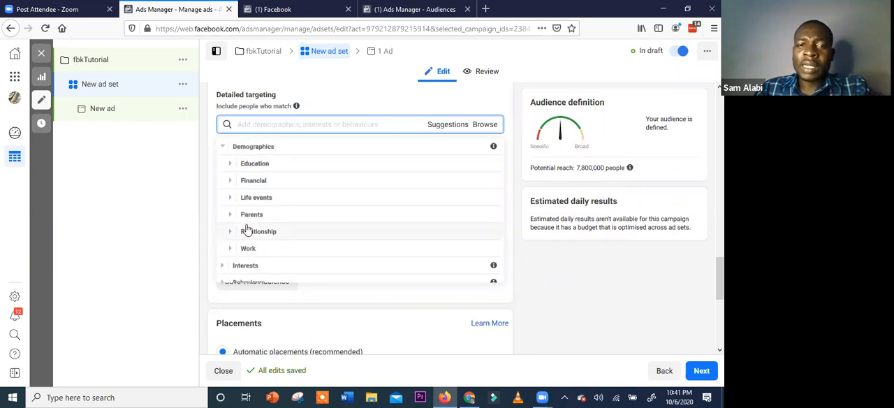
# Look through the Interests targeting categories, from Business and industry to Technology
pyautogui.scroll(-2, 235, 237)
pyautogui.click(237, 216)
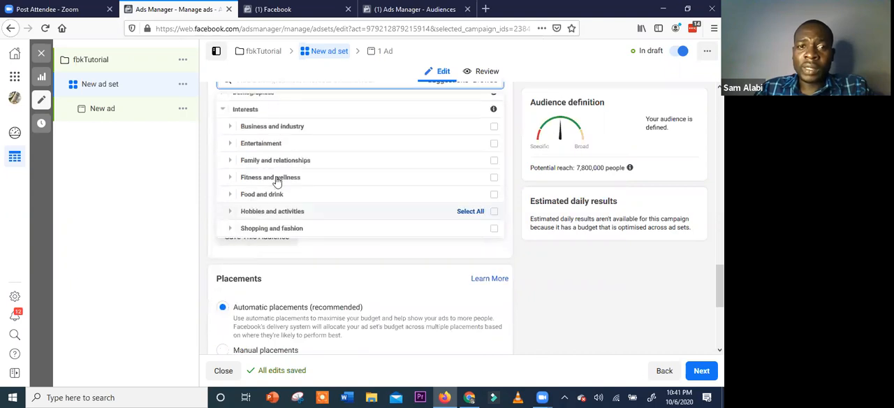
pyautogui.scroll(-1, 277, 125)
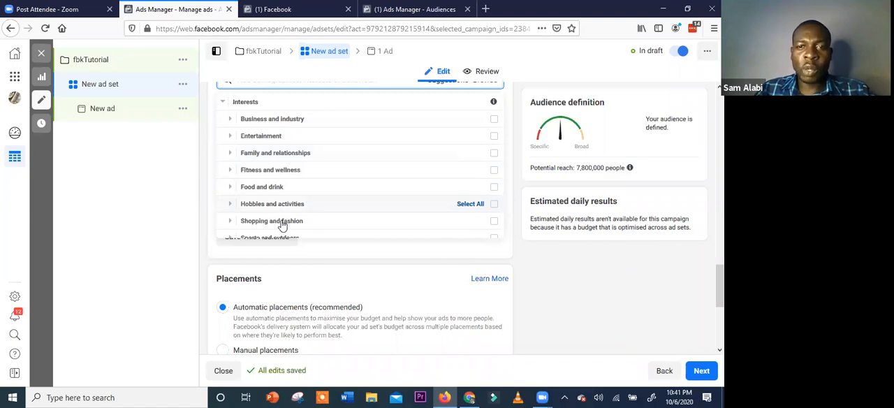
pyautogui.scroll(-1, 285, 202)
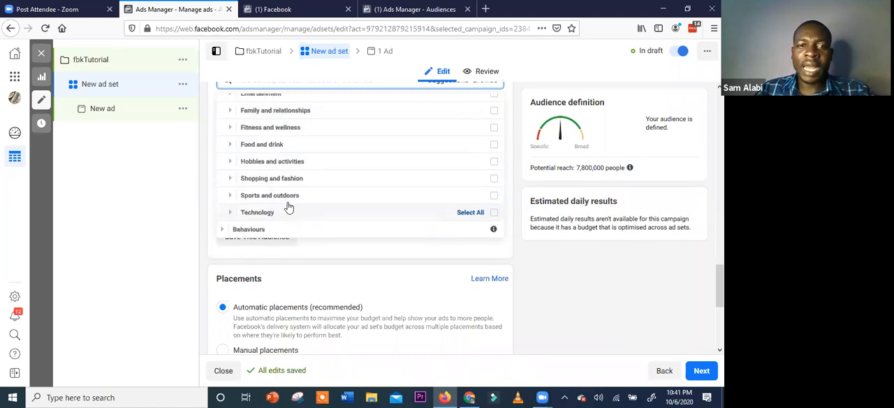
pyautogui.scroll(-1, 273, 190)
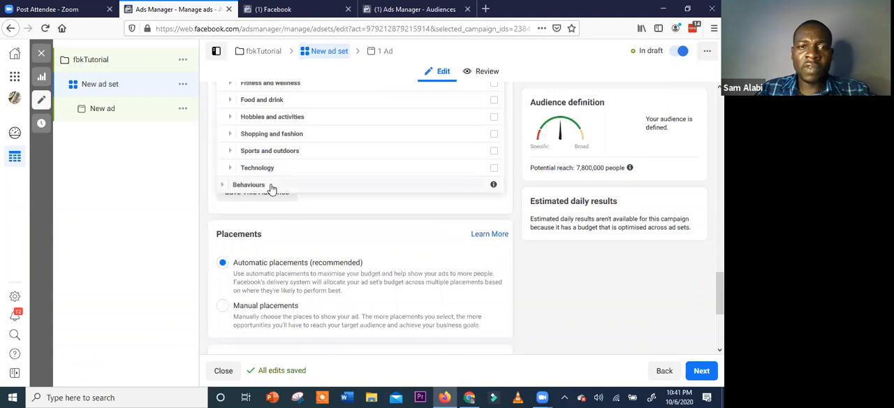
# Look through the Behaviours targeting categories and the mobile device options, leaving the category list without selecting any
pyautogui.scroll(-2, 294, 116)
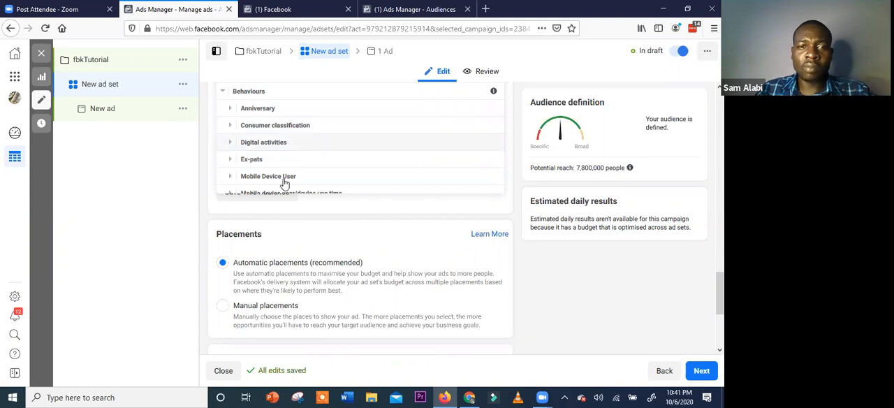
pyautogui.scroll(-1, 284, 183)
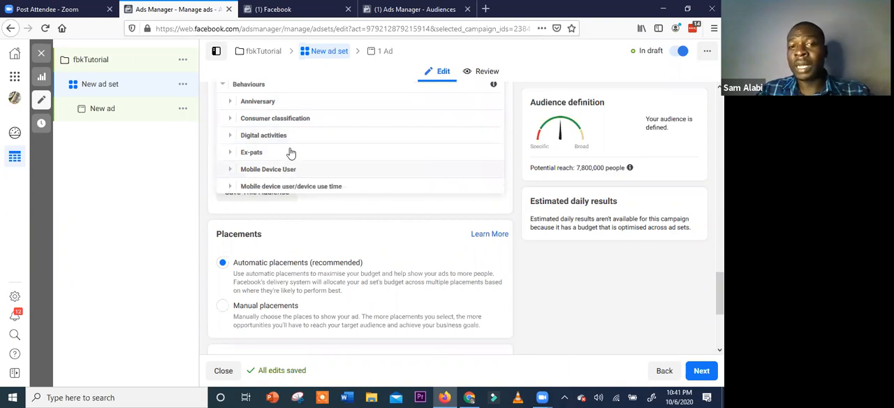
pyautogui.scroll(-1, 291, 153)
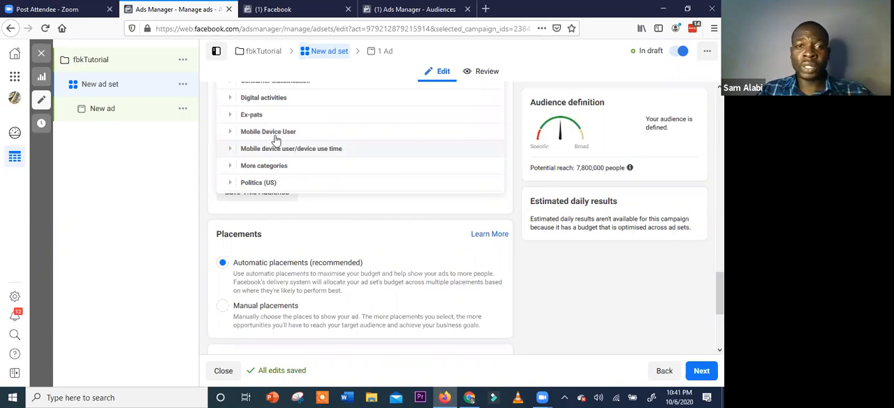
pyautogui.click(296, 159)
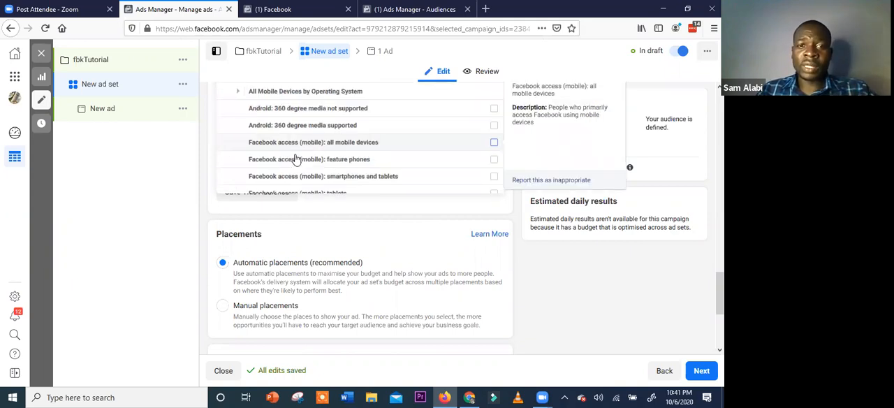
pyautogui.click(383, 221)
pyautogui.click(392, 215)
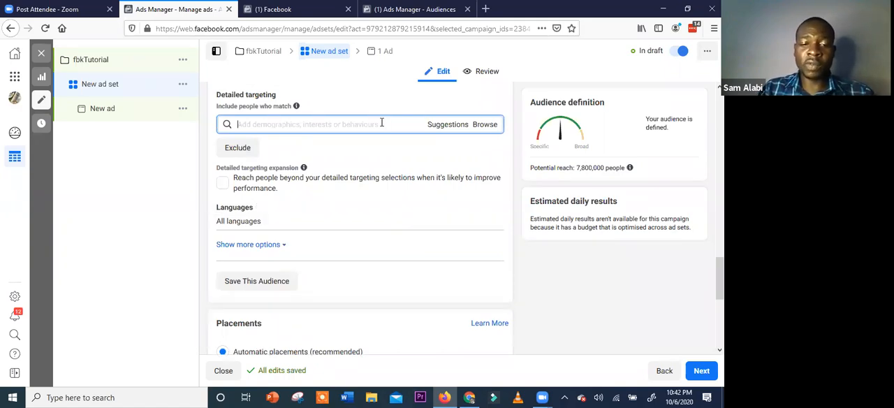
# Search the detailed targeting for "birthday" and review the matching options, then close the list without adding one
pyautogui.write('birthday')
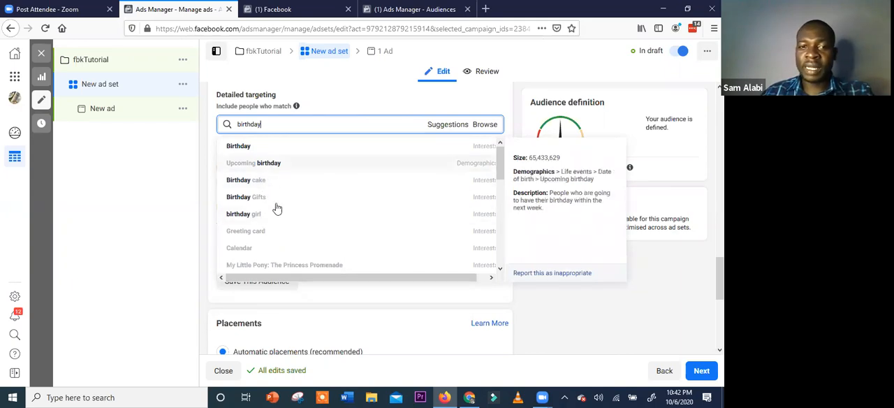
pyautogui.scroll(-2, 266, 237)
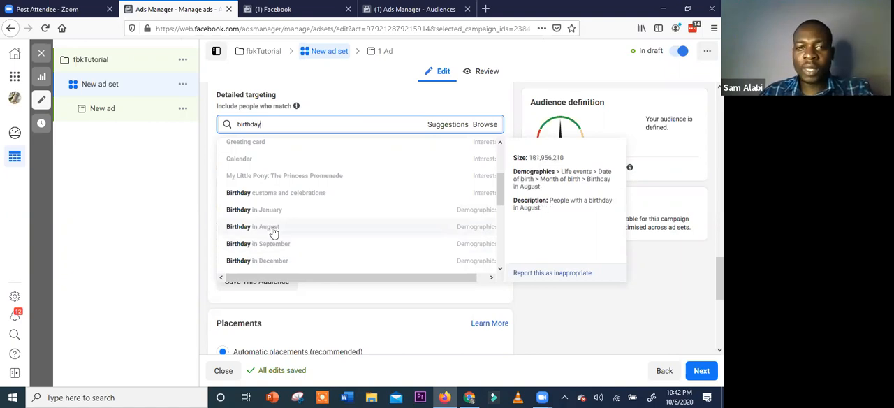
pyautogui.scroll(-2, 274, 233)
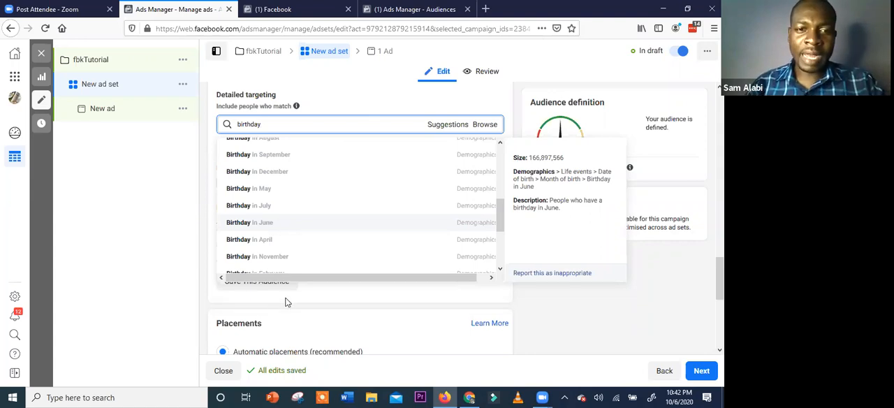
pyautogui.click(303, 324)
pyautogui.scroll(-3, 309, 315)
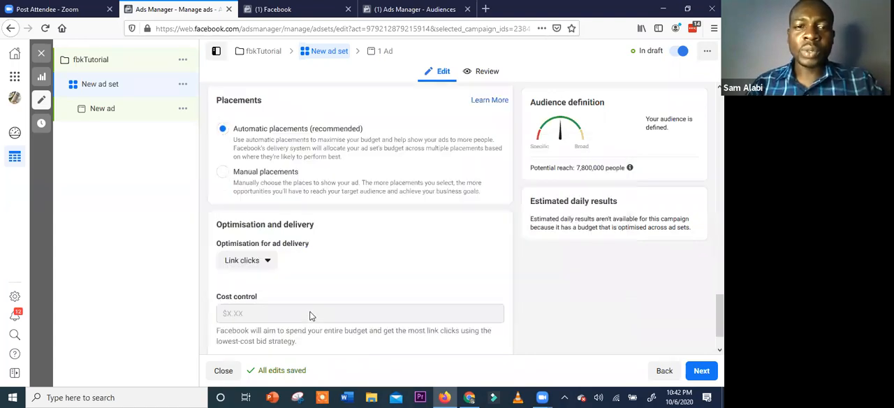
pyautogui.scroll(3, 313, 311)
pyautogui.scroll(2, 313, 311)
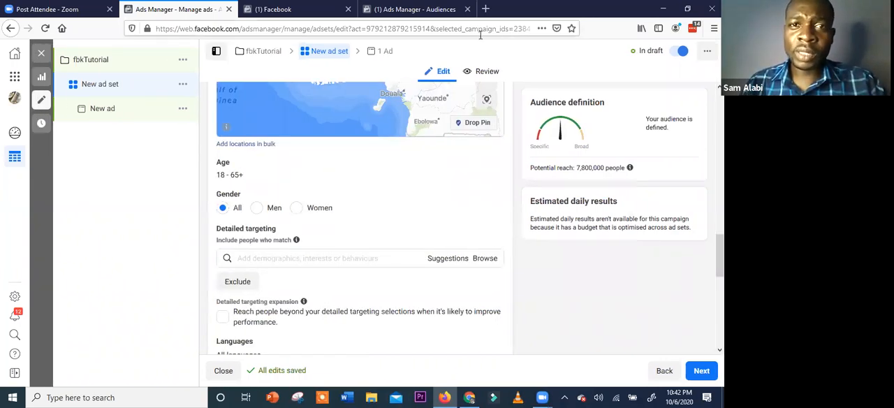
# Search the web for "facebook audience insights" in a new browser tab and open Facebook's Audience Insights page from the results
pyautogui.hotkey('ctrl', 't')
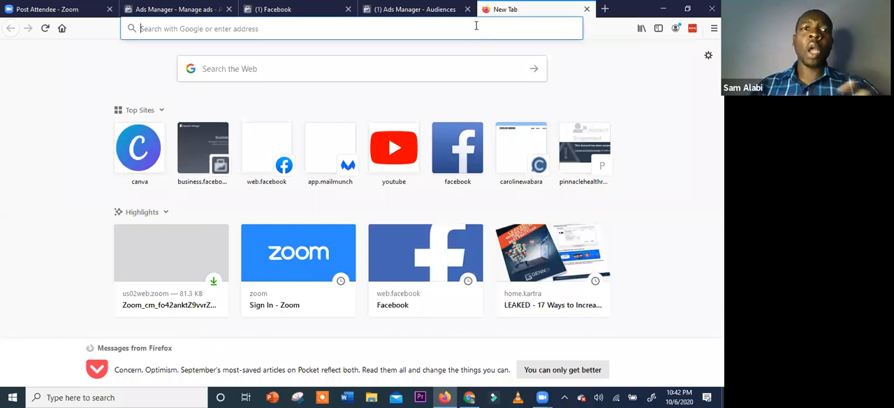
pyautogui.click(475, 26)
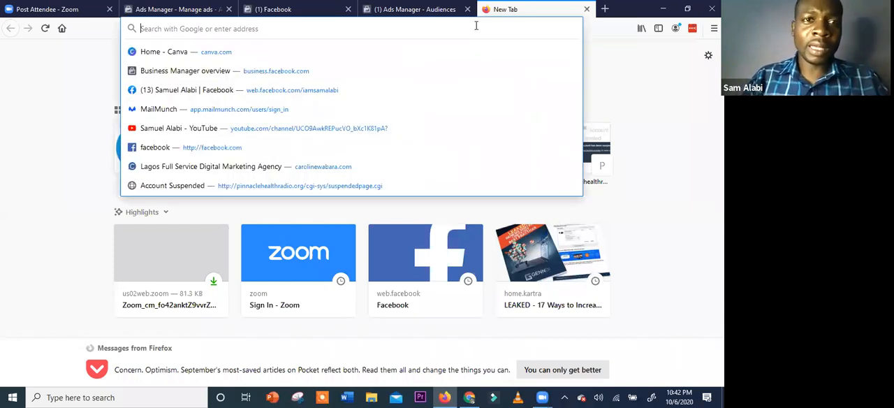
pyautogui.write('facebook ')
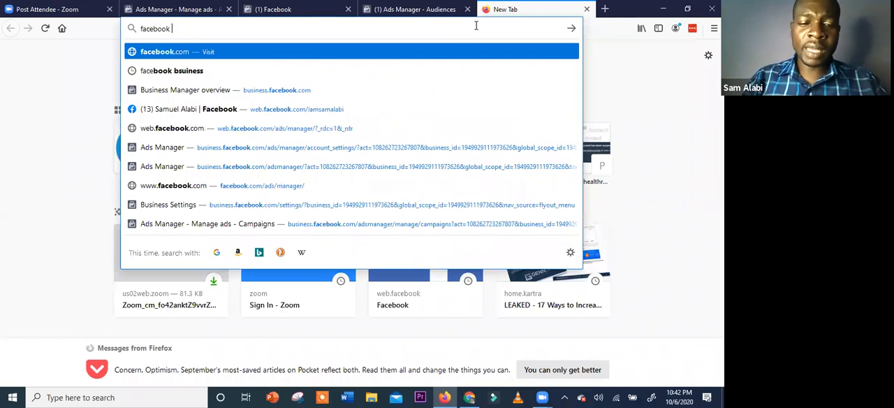
pyautogui.write('audien')
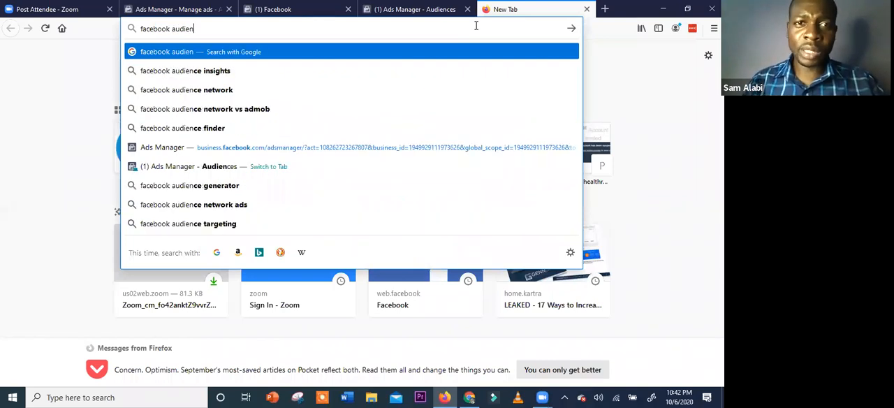
pyautogui.click(426, 70)
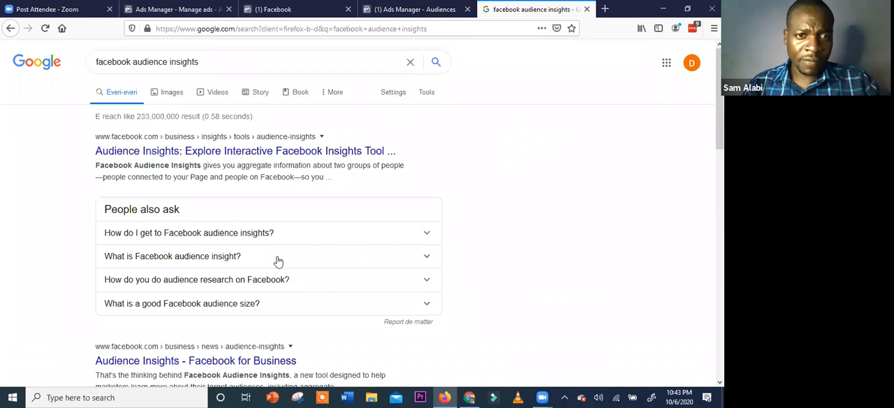
pyautogui.scroll(-3, 277, 261)
pyautogui.scroll(3, 255, 154)
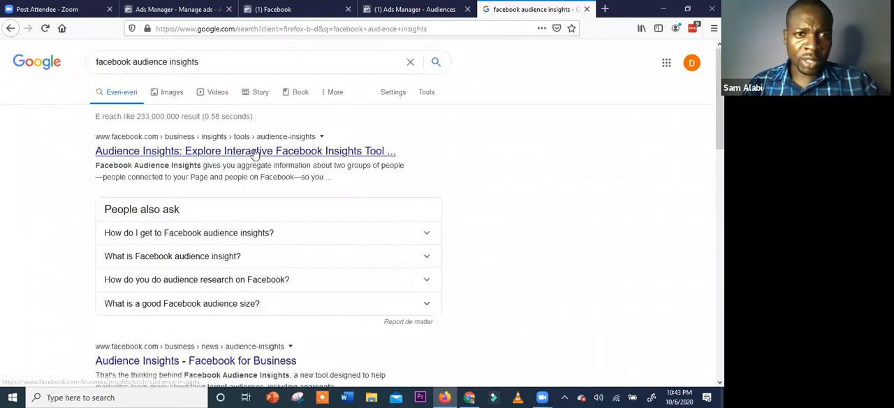
pyautogui.click(255, 153)
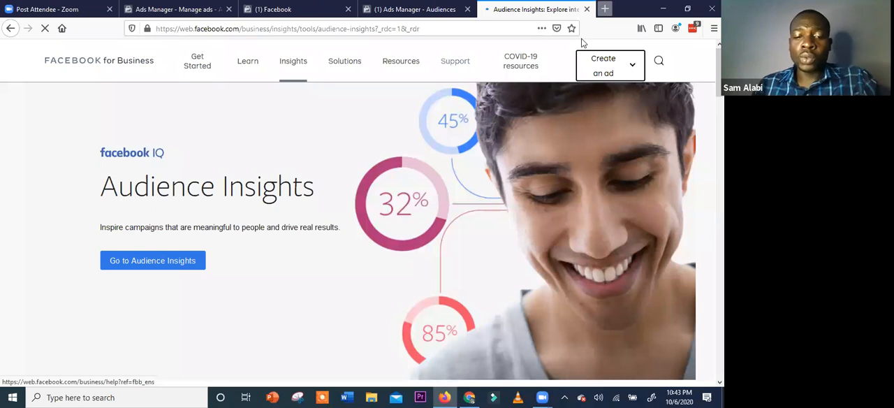
# Search for "google trends" in another new browser tab and open the Google Trends site
pyautogui.hotkey('ctrl', 't')
pyautogui.write('g')
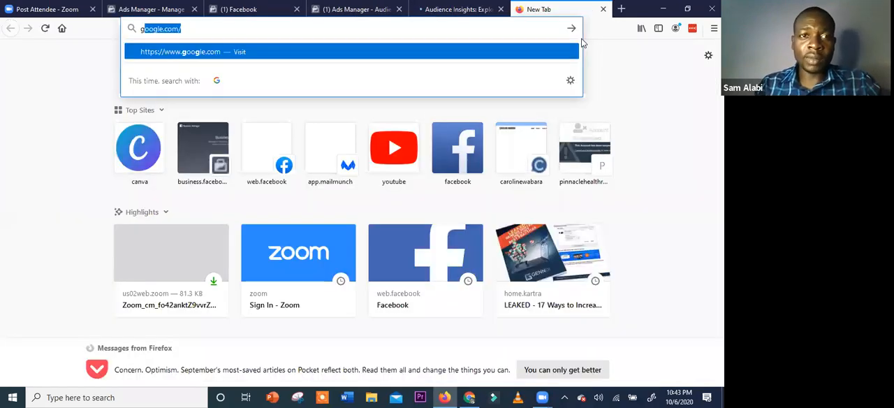
pyautogui.write('oogle trends')
pyautogui.press('Return')
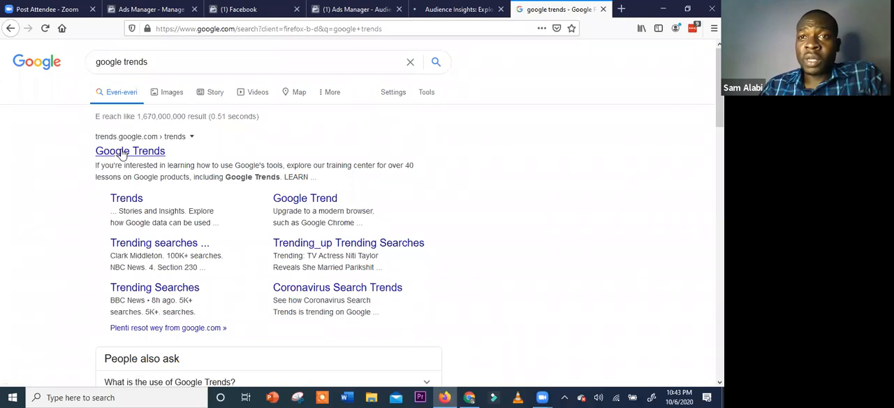
pyautogui.click(122, 153)
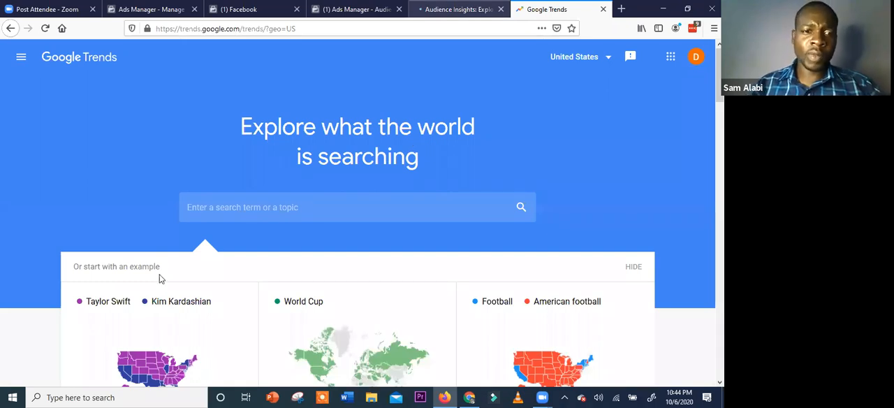
# Return to the Audience Insights page, launch the tool and choose Everyone on Facebook as the starting audience
pyautogui.hotkey('ctrl', 'shift', 'Tab')
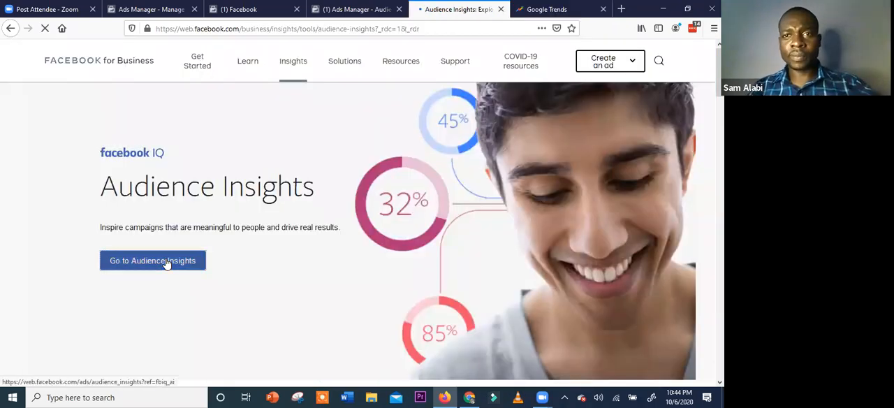
pyautogui.click(167, 264)
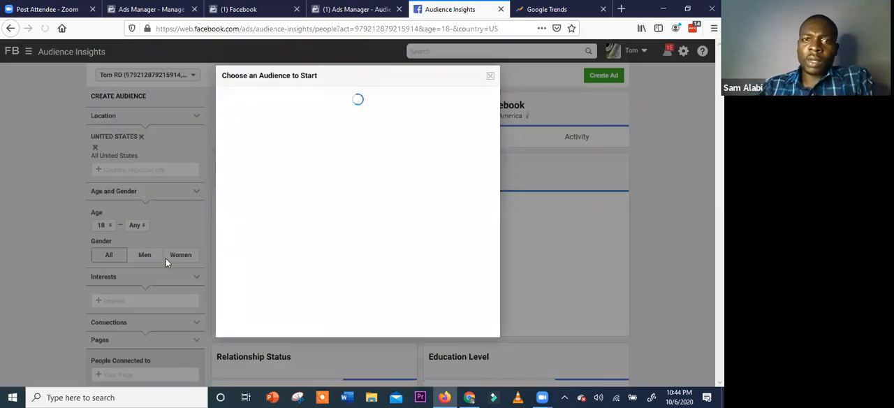
pyautogui.click(418, 250)
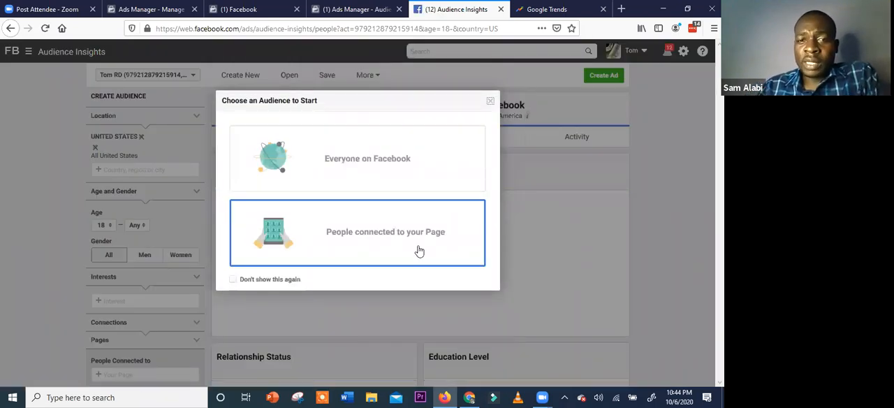
pyautogui.click(416, 170)
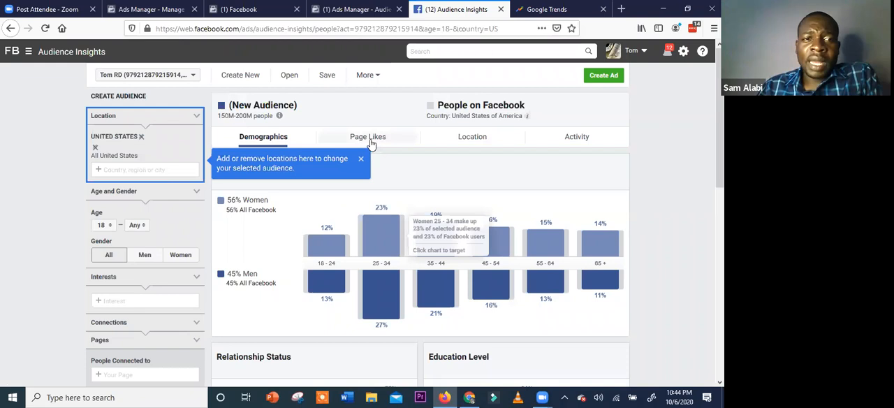
# Replace the United States with Nigeria as the audience location
pyautogui.click(141, 138)
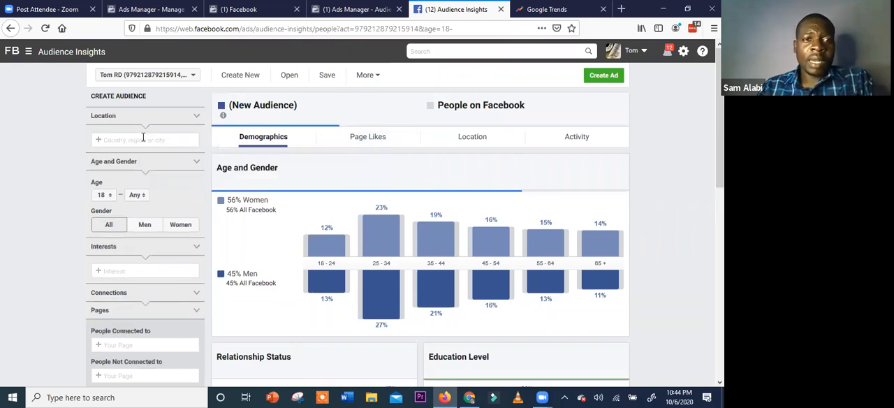
pyautogui.write('Nige')
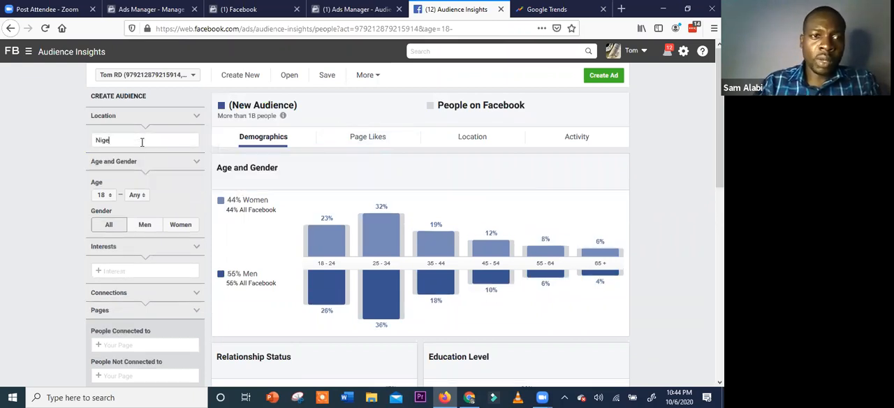
pyautogui.write('ria')
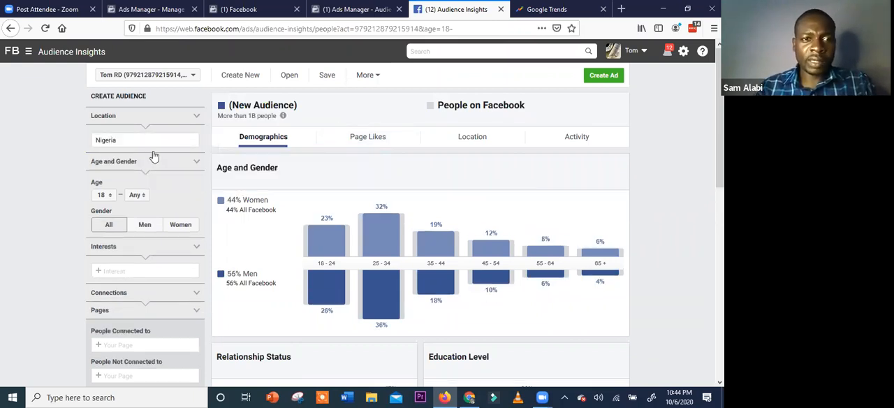
pyautogui.click(156, 155)
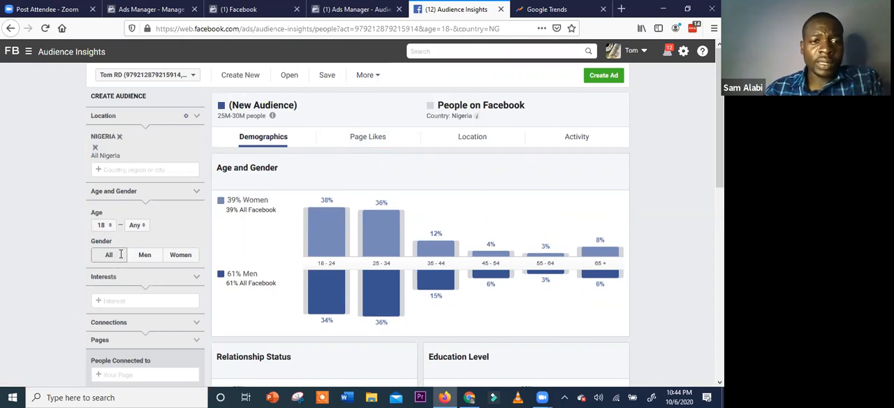
# Add the Birthday cake interest to the audience
pyautogui.scroll(-1, 121, 255)
pyautogui.write('b')
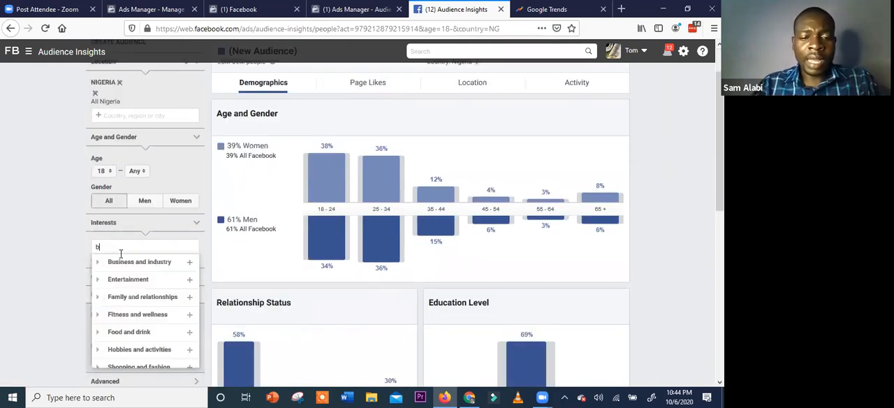
pyautogui.write('irthday c')
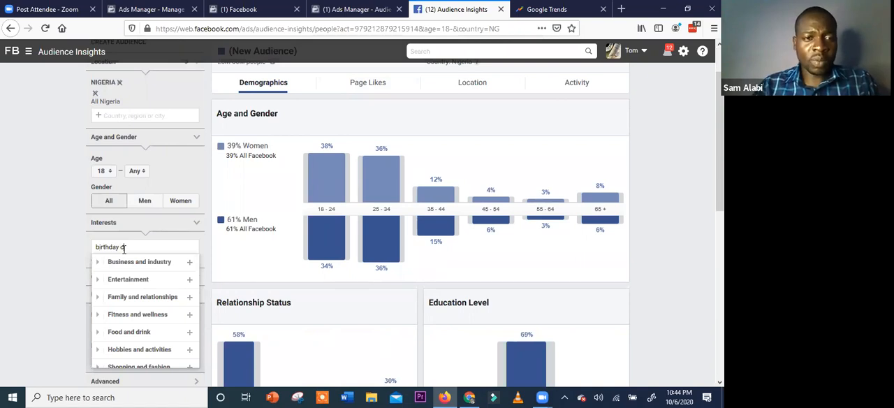
pyautogui.write('ake')
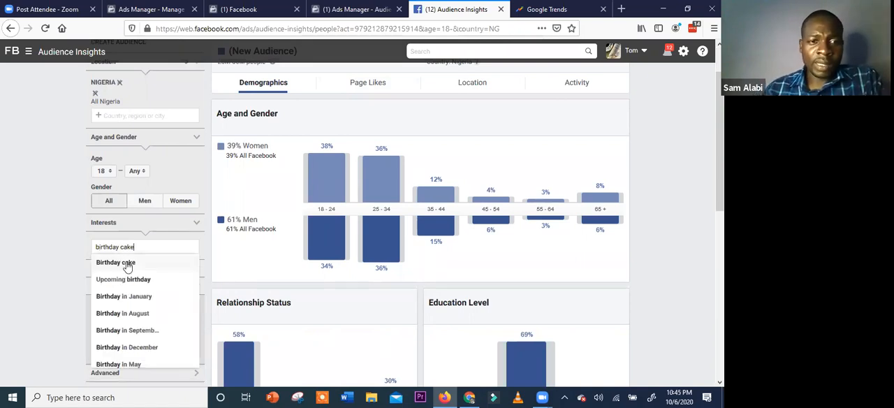
pyautogui.click(133, 266)
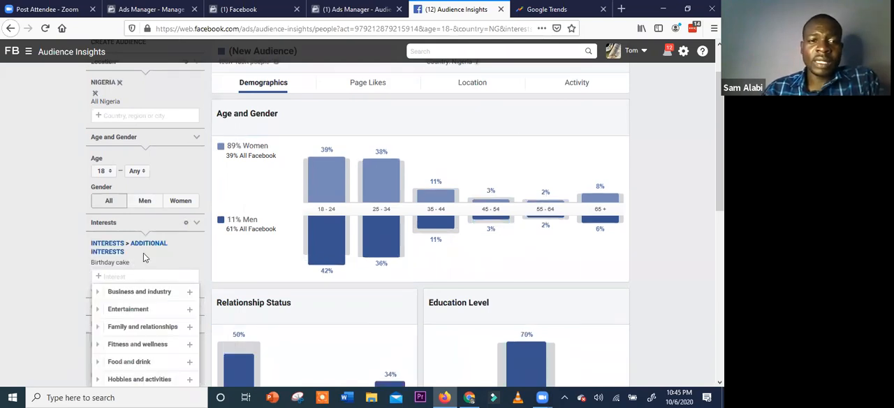
# Look through the pages offered under People Connected to and close the list without choosing one
pyautogui.scroll(-2, 143, 285)
pyautogui.scroll(-1, 136, 213)
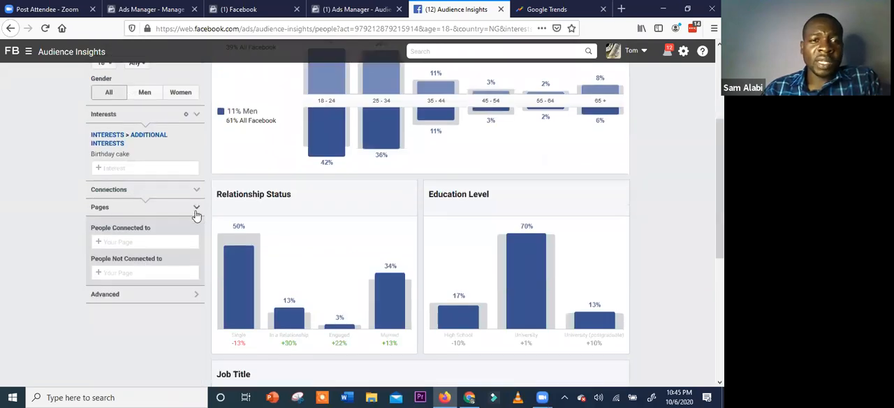
pyautogui.click(196, 210)
pyautogui.click(196, 209)
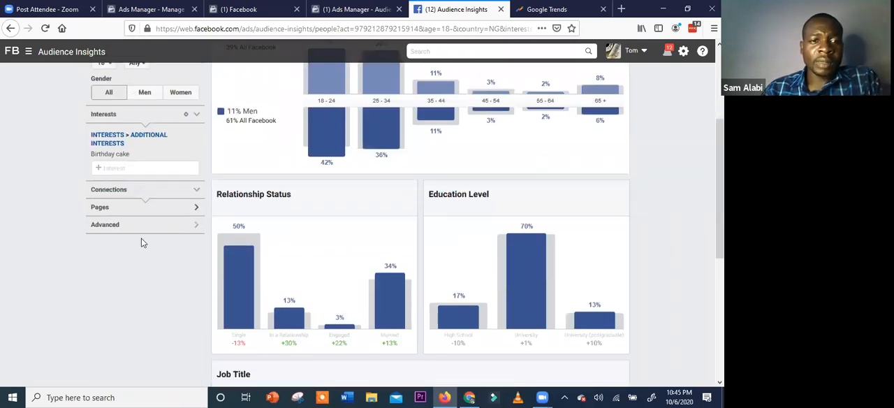
pyautogui.click(121, 248)
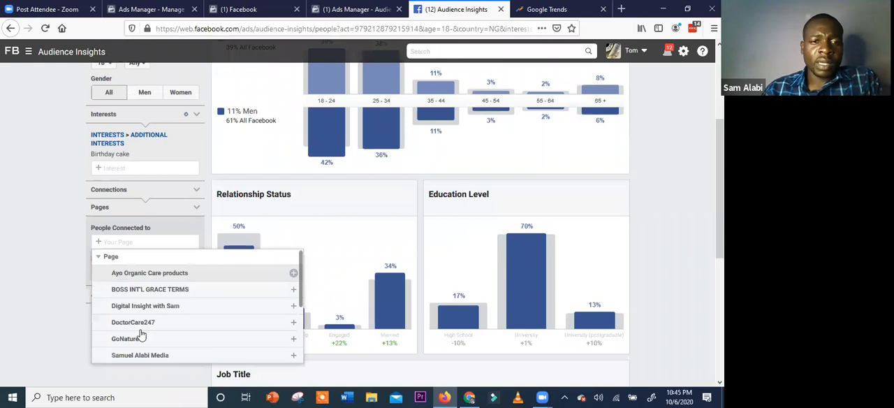
pyautogui.scroll(-3, 140, 326)
pyautogui.scroll(3, 160, 285)
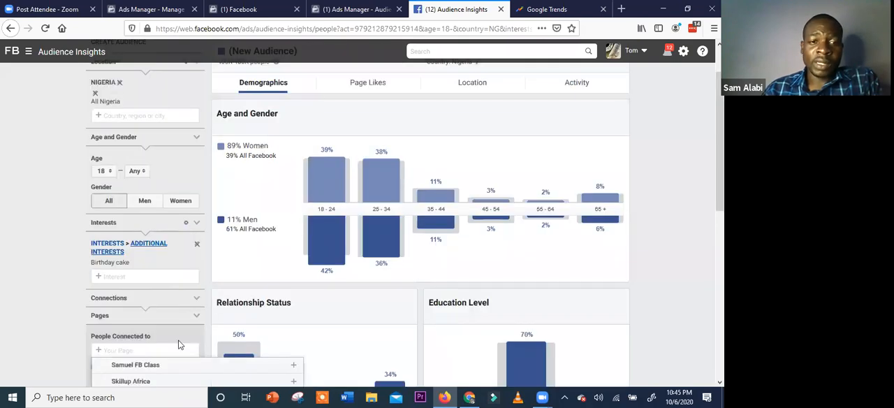
pyautogui.click(185, 334)
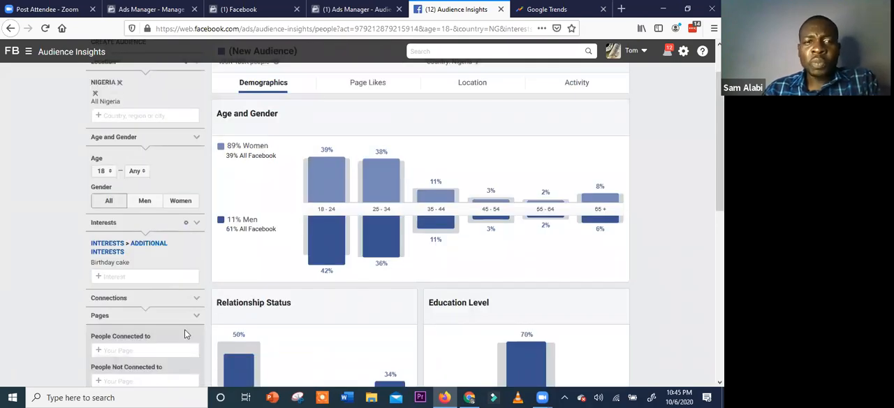
# Review the audience's filters and examine its Age and Gender breakdown in the Demographics section
pyautogui.scroll(-4, 185, 330)
pyautogui.scroll(6, 185, 330)
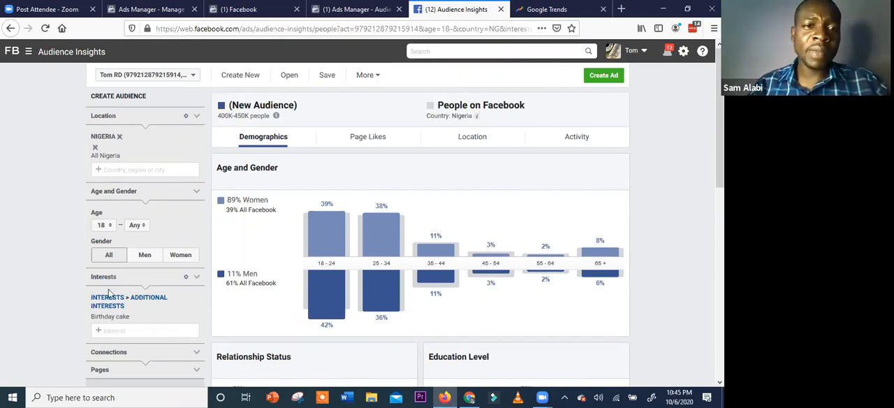
pyautogui.scroll(-3, 143, 244)
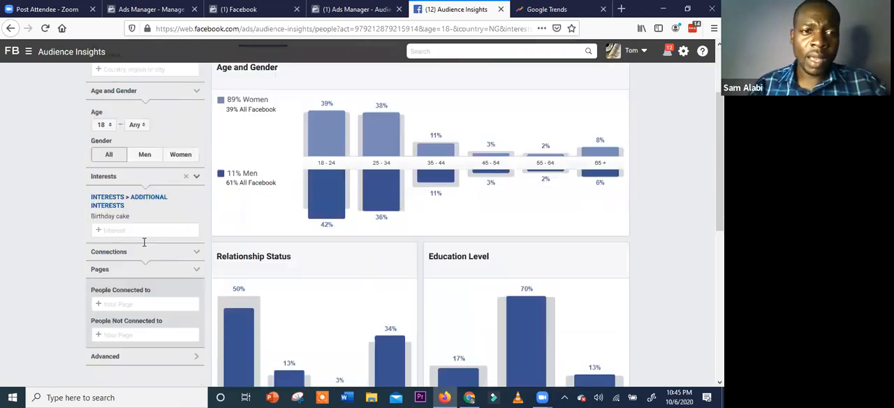
pyautogui.scroll(1, 130, 255)
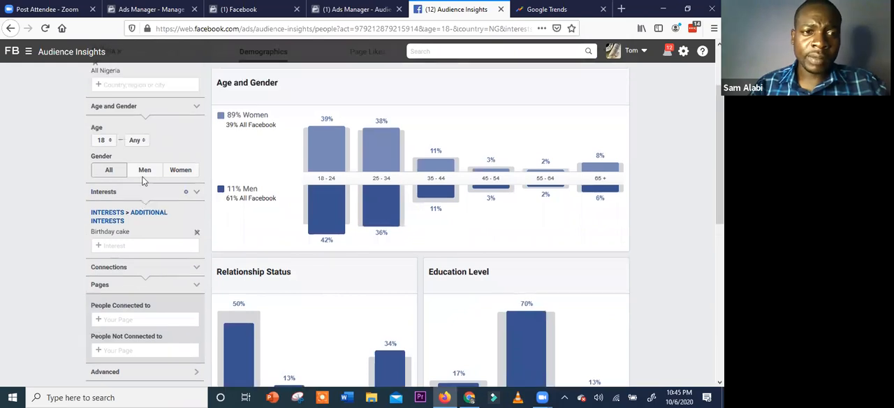
pyautogui.scroll(-2, 142, 176)
pyautogui.scroll(4, 645, 157)
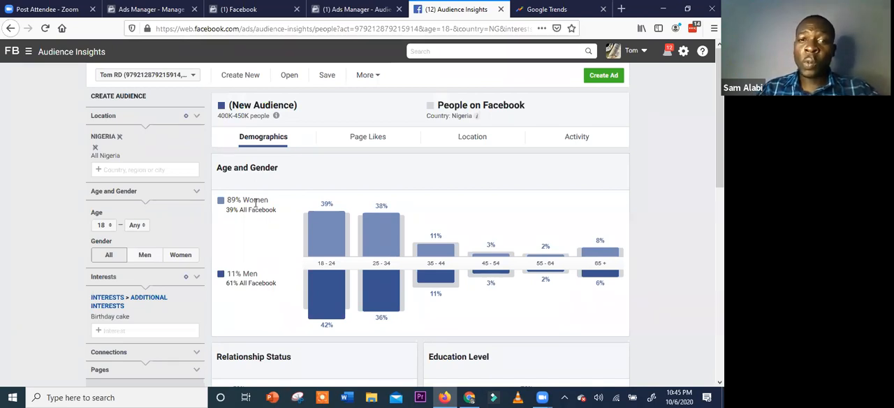
# Examine the birthday cake audience's Relationship Status and Education Level charts and bring its Job Title breakdown into view
pyautogui.scroll(-2, 256, 269)
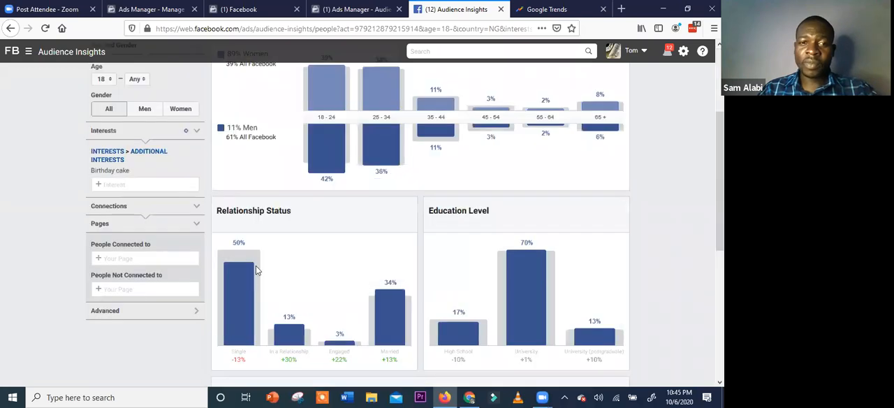
pyautogui.scroll(-1, 257, 268)
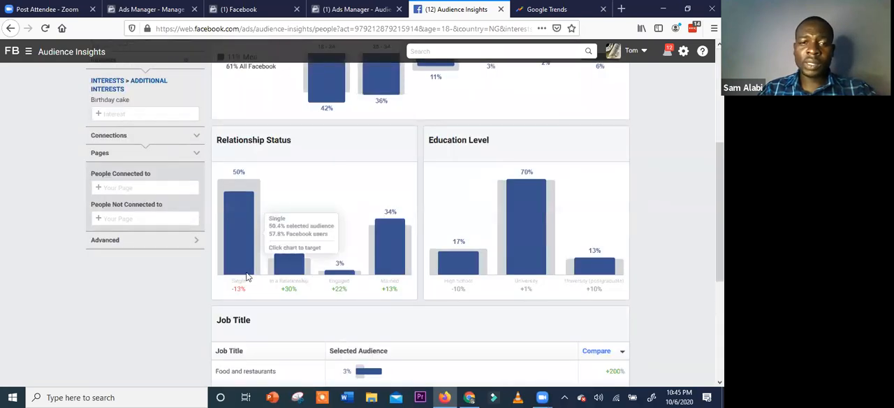
pyautogui.moveTo(245, 287)
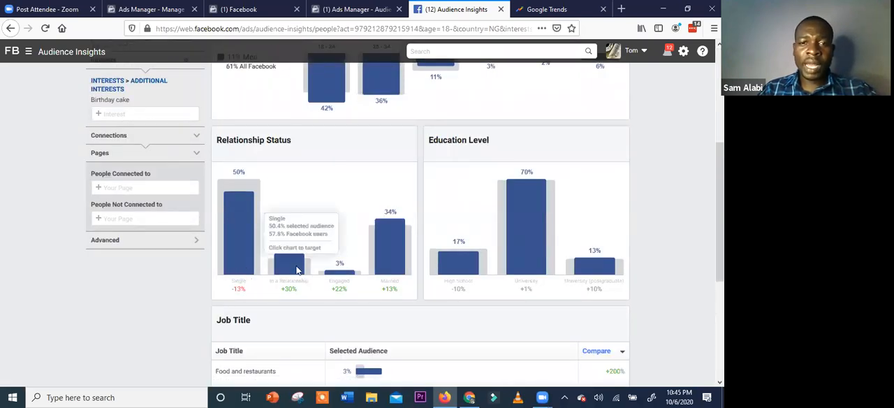
pyautogui.moveTo(384, 258)
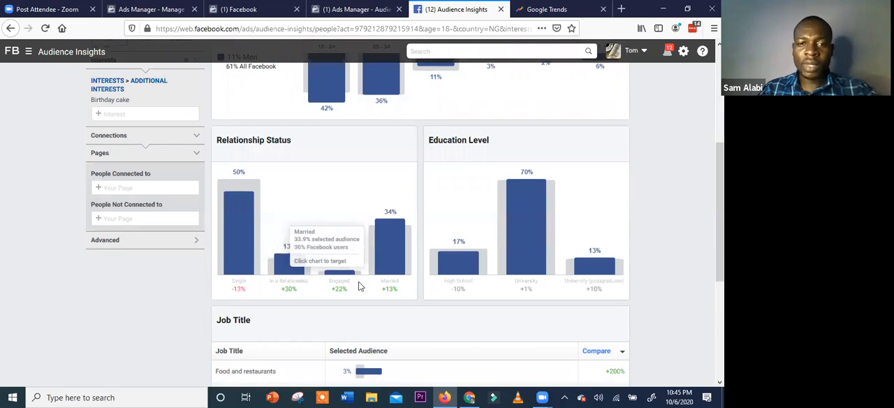
pyautogui.moveTo(291, 272)
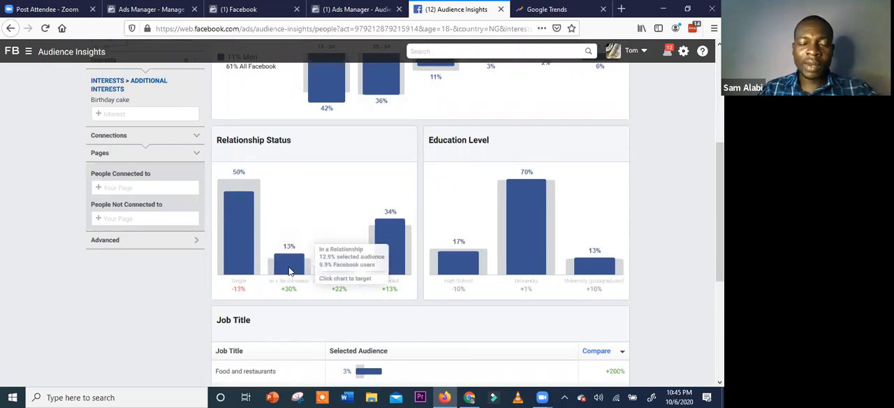
pyautogui.moveTo(351, 274)
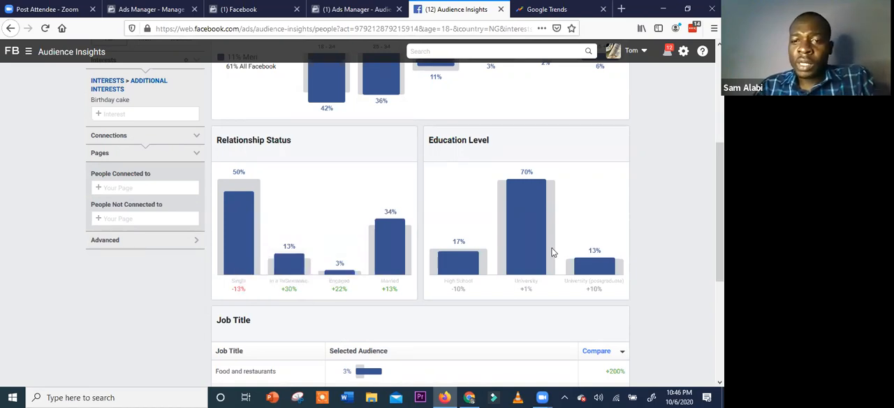
pyautogui.moveTo(533, 234)
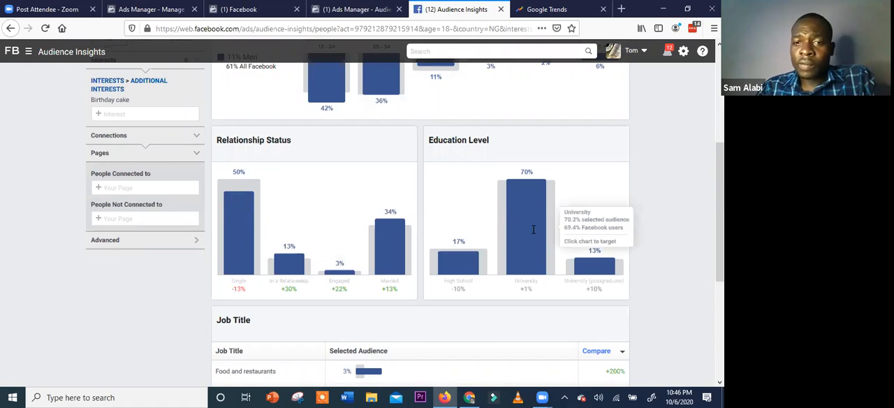
pyautogui.scroll(-1, 587, 224)
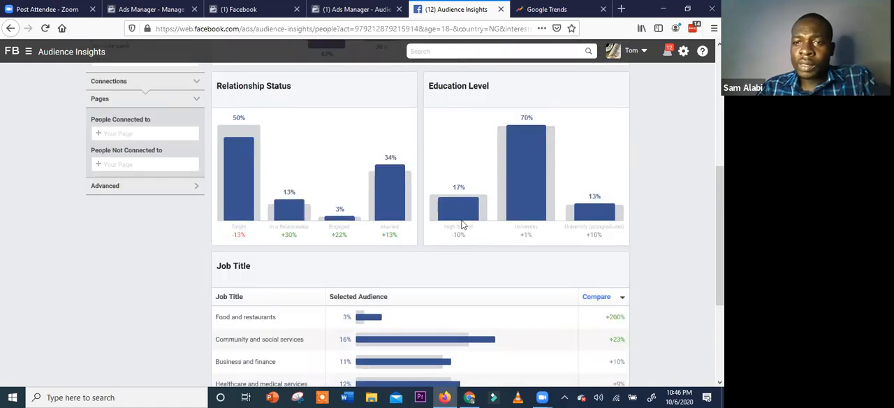
pyautogui.moveTo(446, 241)
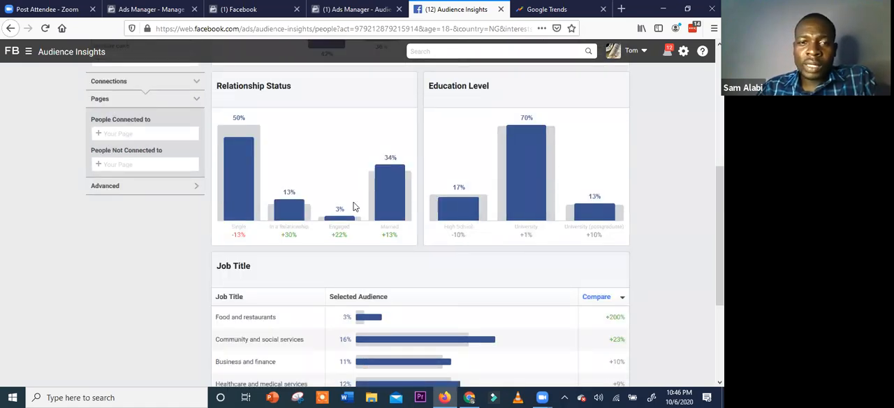
pyautogui.scroll(-2, 254, 165)
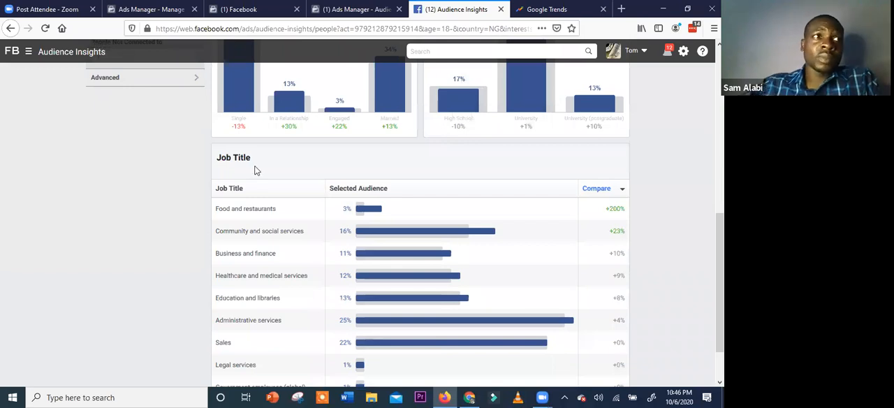
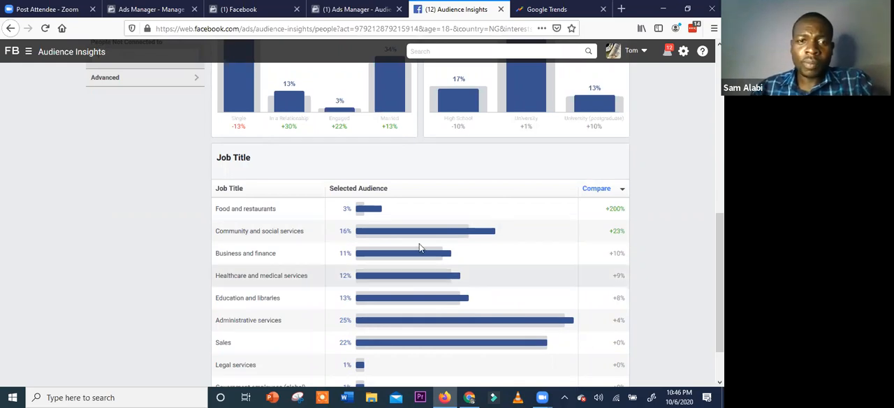
# Expand the Job Title breakdown to show every job title and examine the birthday cake audience's full list
pyautogui.scroll(-1, 412, 252)
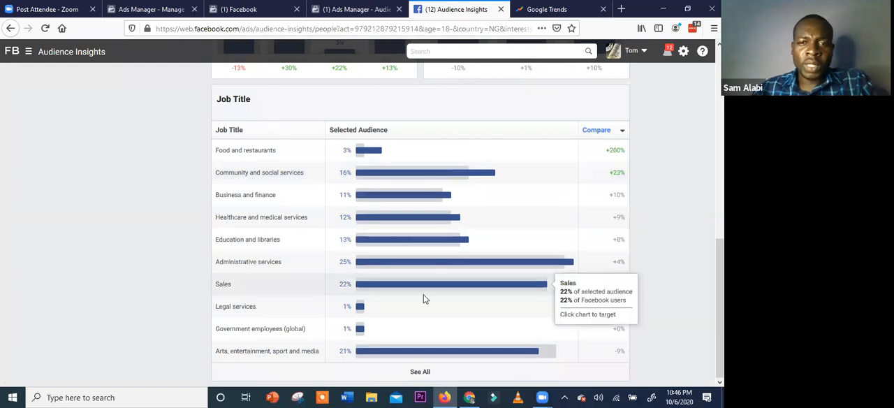
pyautogui.scroll(-1, 425, 367)
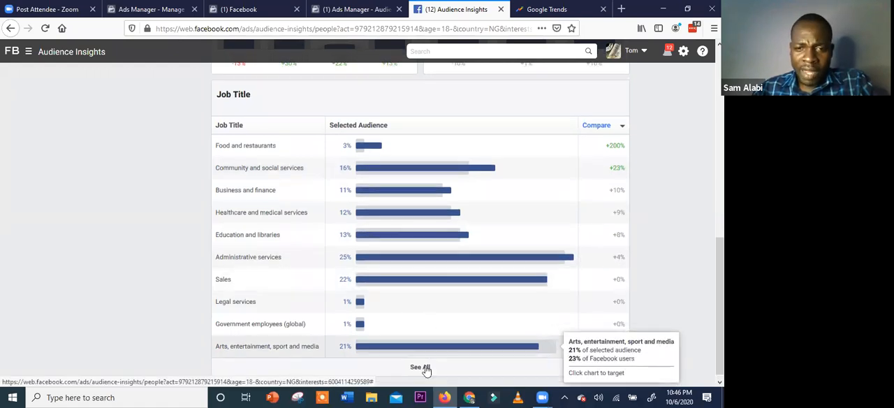
pyautogui.click(419, 368)
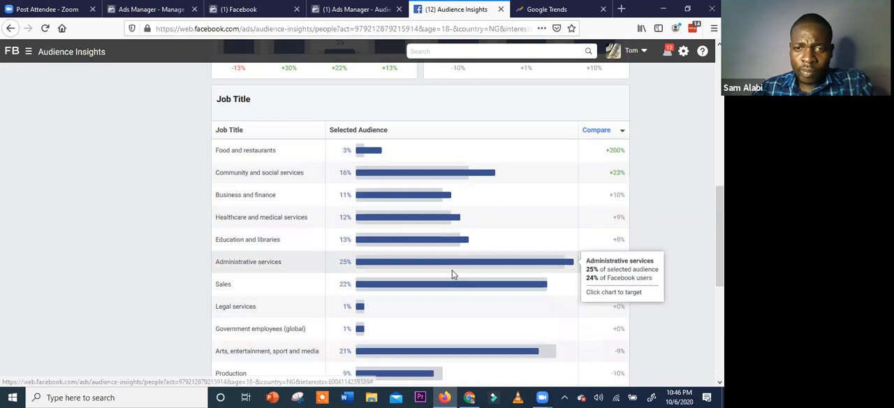
pyautogui.scroll(-4, 453, 273)
pyautogui.scroll(2, 455, 278)
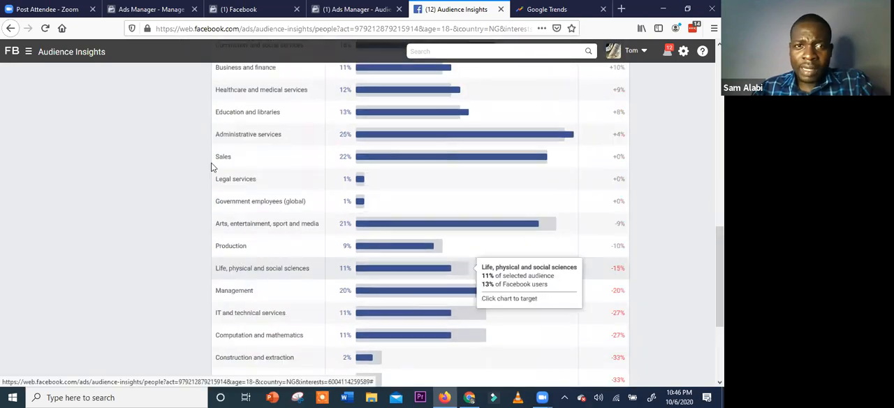
pyautogui.scroll(1, 290, 180)
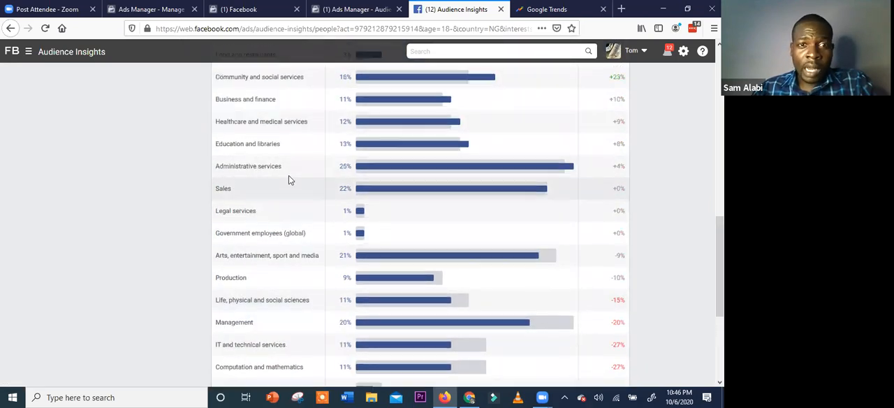
pyautogui.scroll(1, 288, 180)
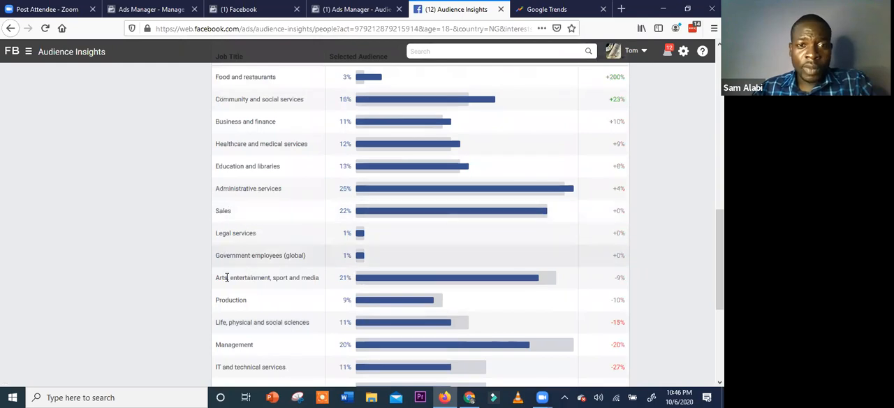
pyautogui.scroll(-2, 319, 278)
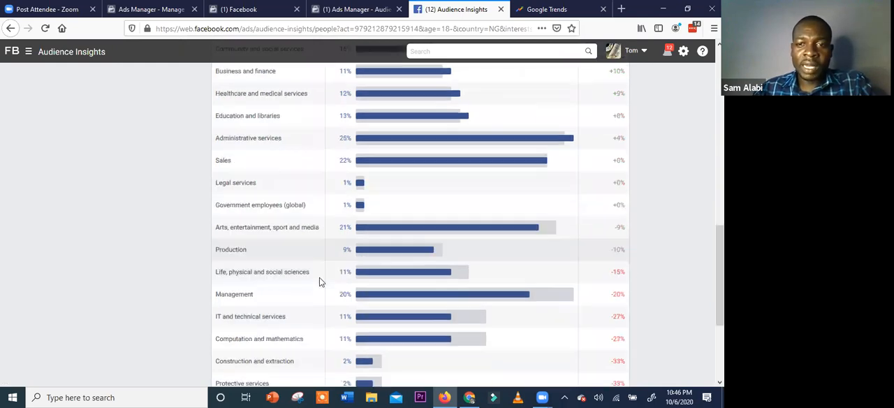
pyautogui.scroll(-3, 271, 287)
pyautogui.scroll(-3, 423, 350)
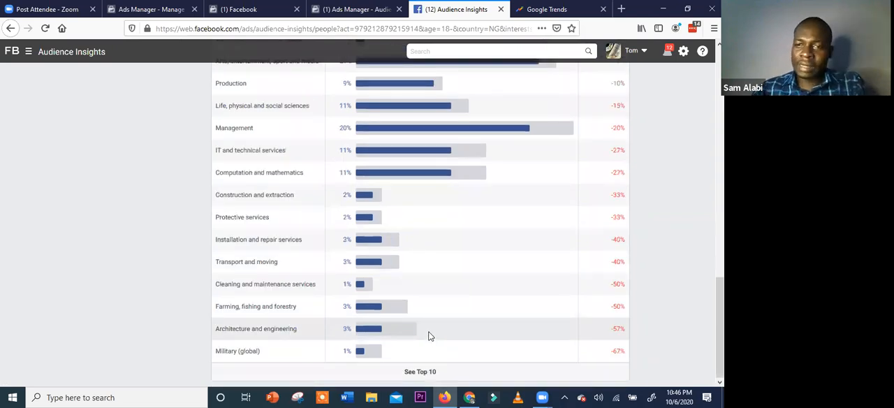
# Open the birthday cake audience's Page Likes insights and examine the Top Categories and the ranked list of liked pages
pyautogui.scroll(15, 430, 336)
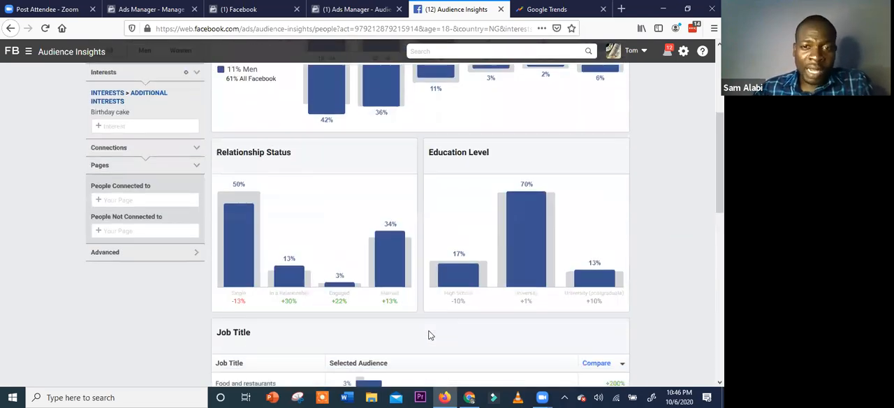
pyautogui.scroll(5, 427, 333)
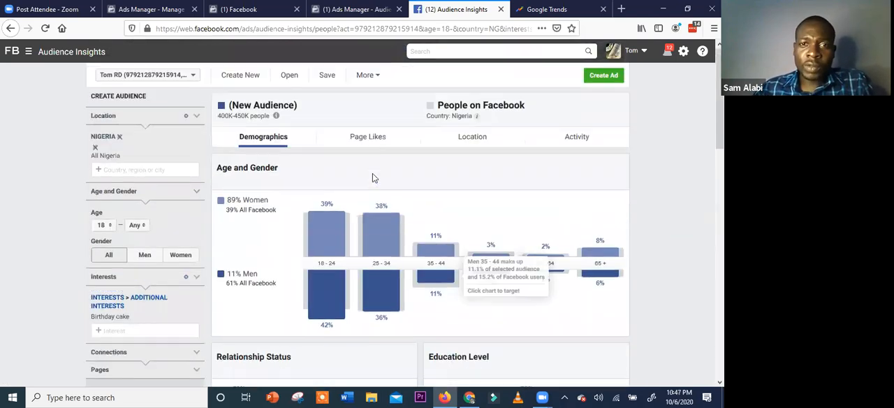
pyautogui.click(368, 138)
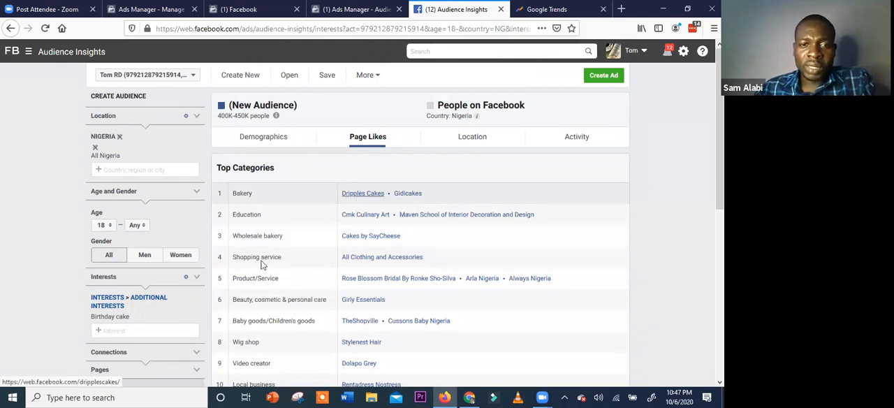
pyautogui.scroll(-2, 269, 280)
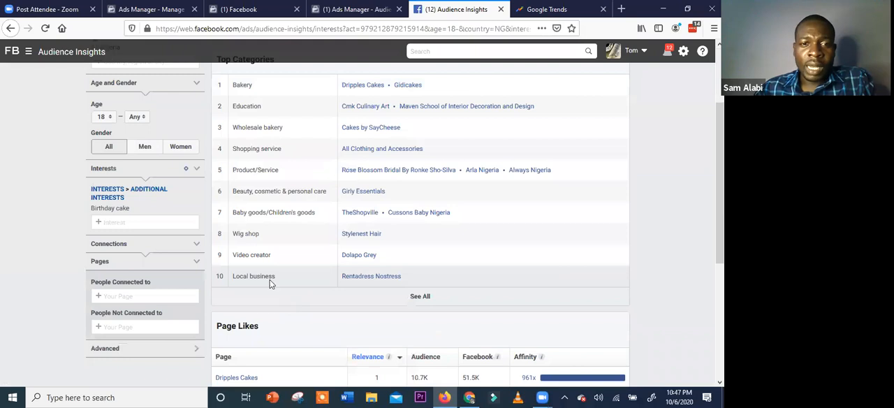
pyautogui.scroll(-2, 386, 259)
pyautogui.scroll(-2, 447, 261)
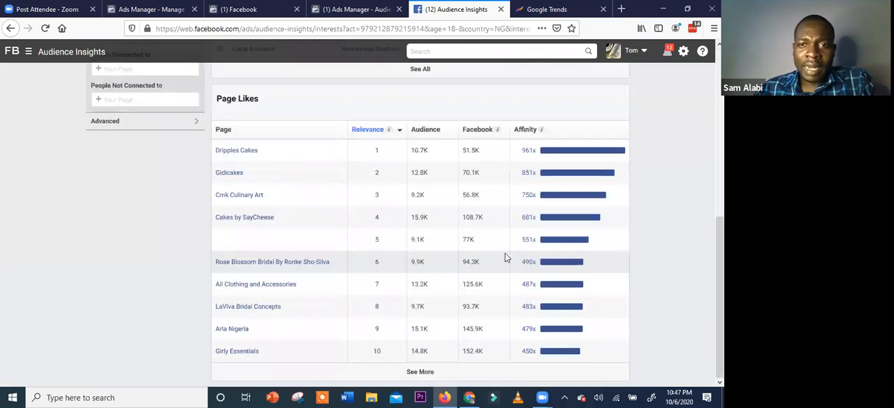
# Open the audience's Location insights, expand Top Towns/Cities to the full list, and examine each city's share of the audience
pyautogui.scroll(6, 510, 243)
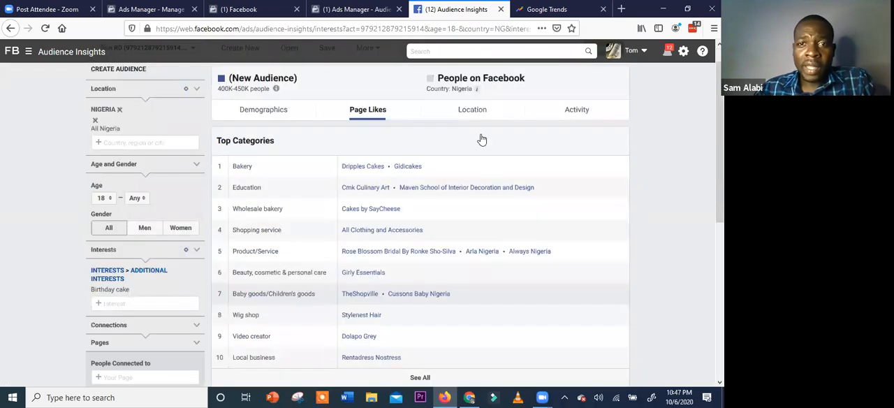
pyautogui.scroll(1, 482, 140)
pyautogui.click(481, 138)
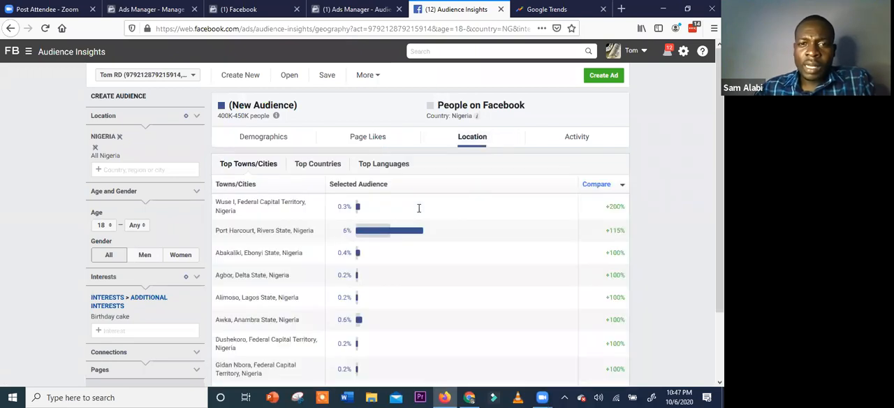
pyautogui.scroll(-2, 363, 278)
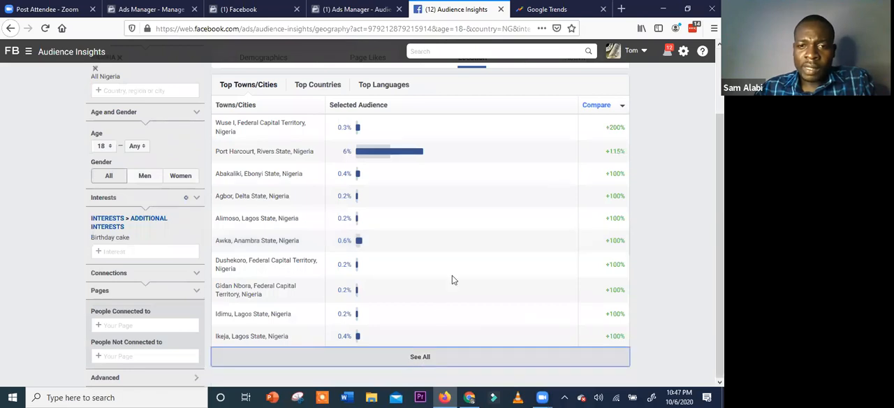
pyautogui.scroll(-5, 288, 186)
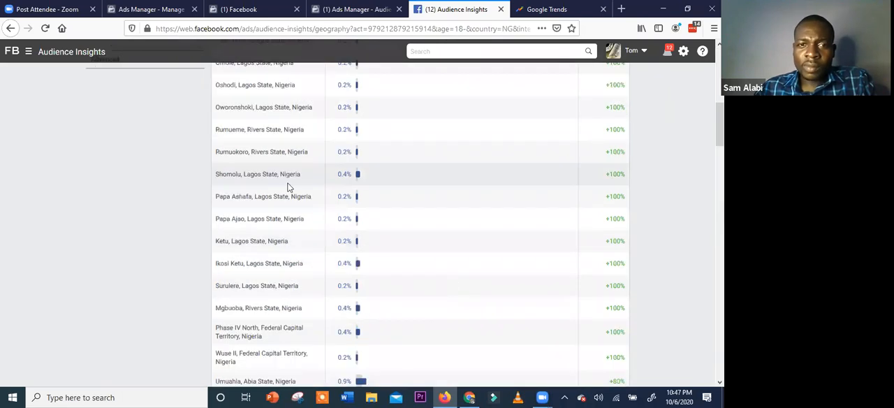
pyautogui.scroll(-4, 288, 184)
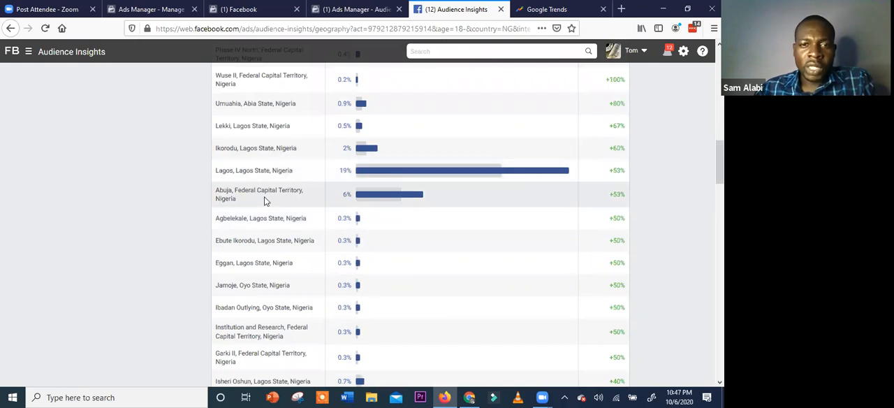
pyautogui.scroll(-3, 289, 343)
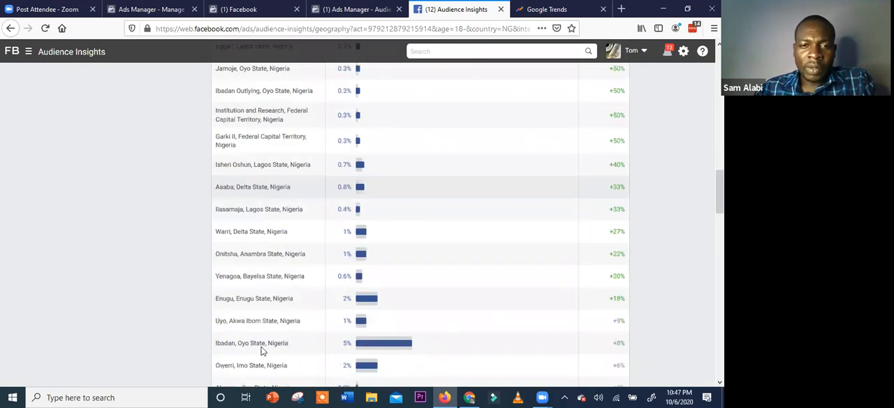
pyautogui.scroll(-2, 260, 303)
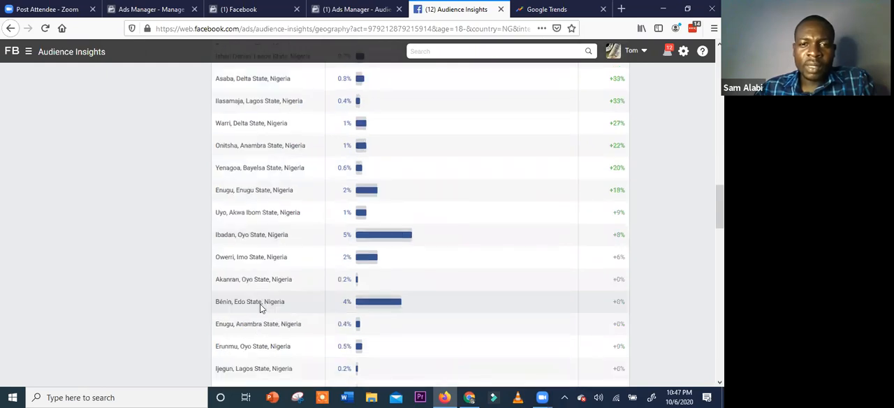
pyautogui.scroll(-4, 259, 306)
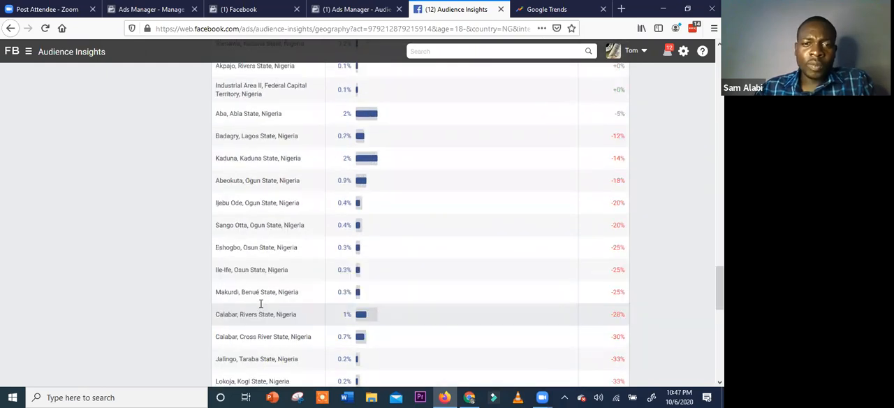
pyautogui.scroll(-5, 261, 299)
pyautogui.scroll(6, 271, 292)
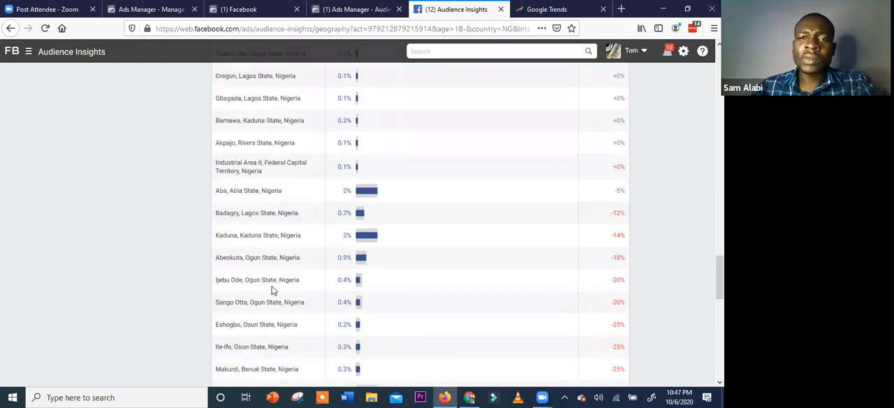
# Open the audience's Activity insights and examine the Frequency of Activities chart, including the median number of ads clicked
pyautogui.scroll(10, 276, 286)
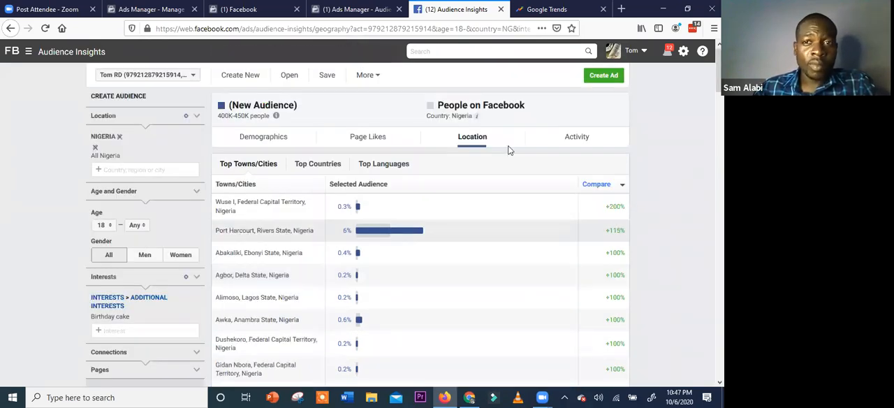
pyautogui.click(567, 140)
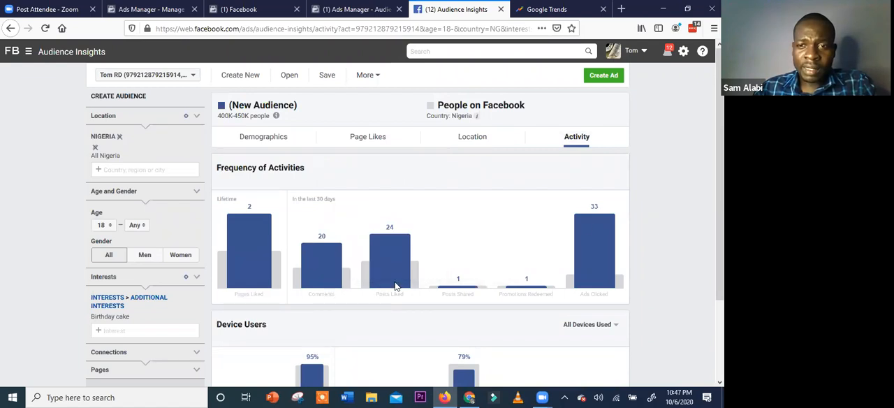
pyautogui.scroll(-2, 600, 248)
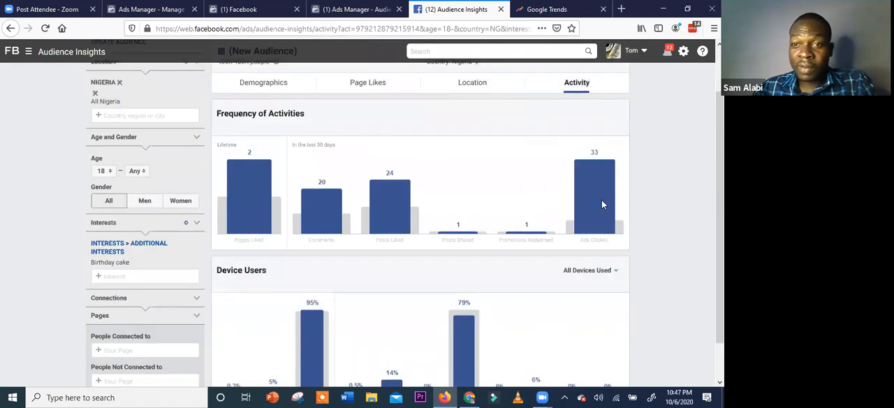
pyautogui.moveTo(603, 197)
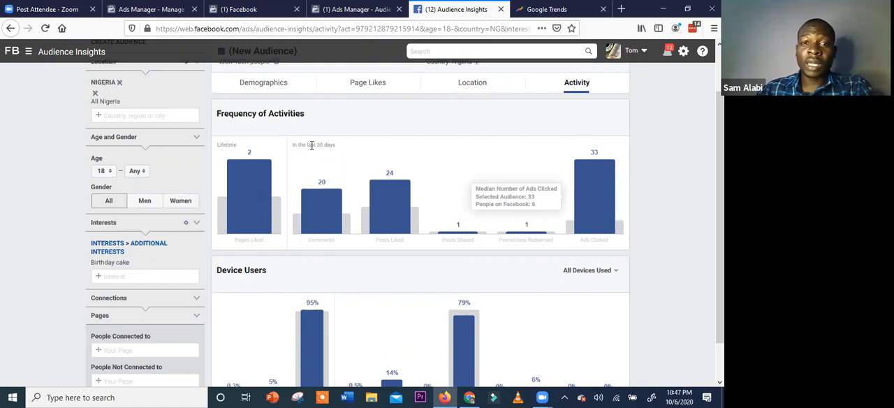
pyautogui.moveTo(404, 215)
# Examine the Device Users chart, reading the details for Mobile Only, Android and iPhone/iPod users
pyautogui.scroll(-2, 401, 264)
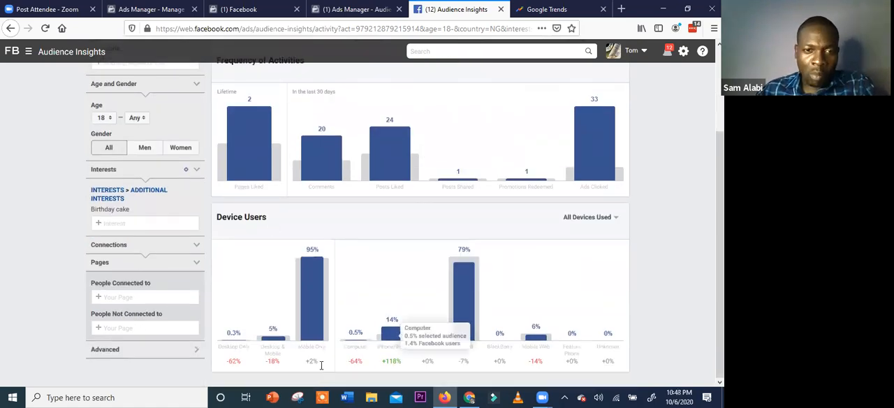
pyautogui.scroll(1, 319, 334)
pyautogui.moveTo(318, 322)
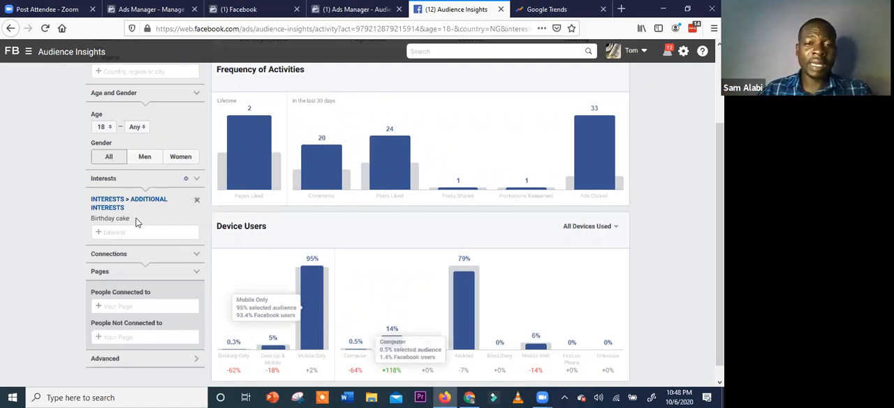
pyautogui.moveTo(313, 259)
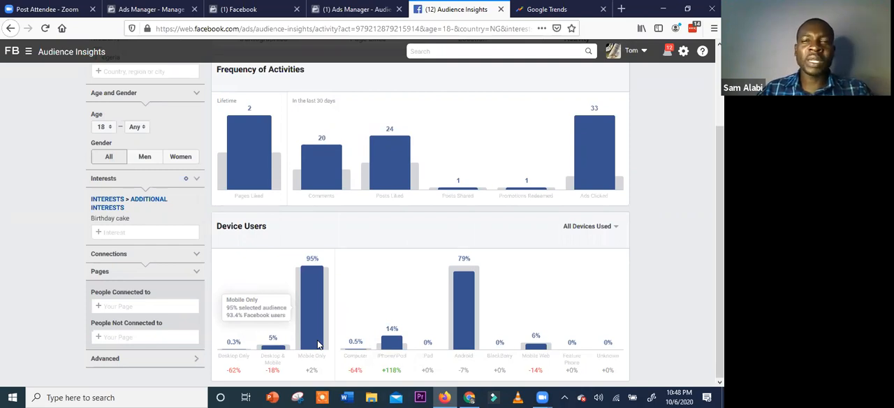
pyautogui.moveTo(468, 296)
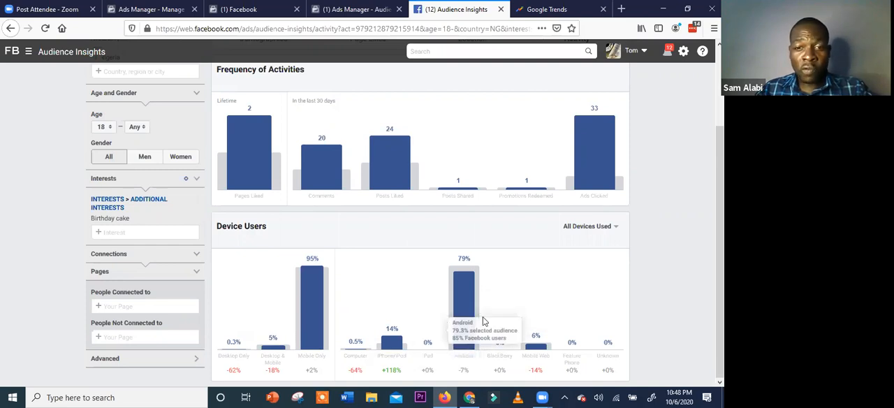
pyautogui.moveTo(393, 350)
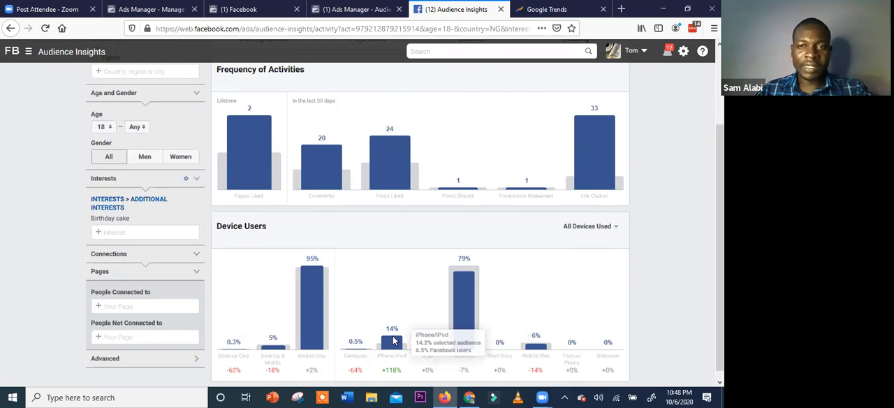
# Switch from Audience Insights to Google Trends and explore the search term "birthday cakes"
pyautogui.scroll(3, 394, 340)
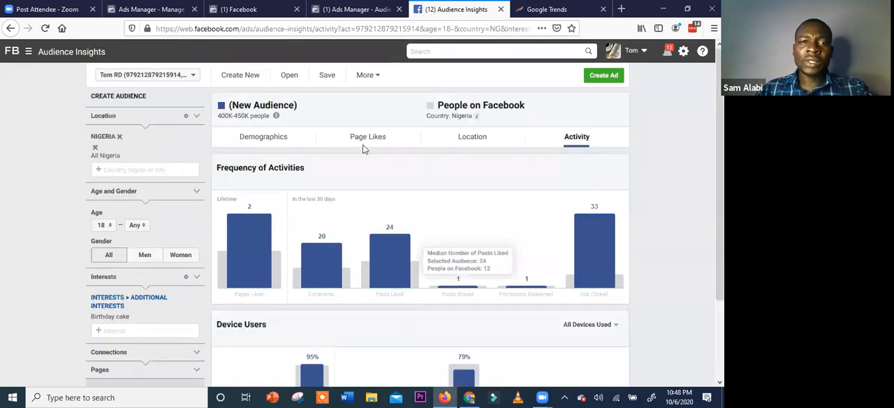
pyautogui.click(542, 10)
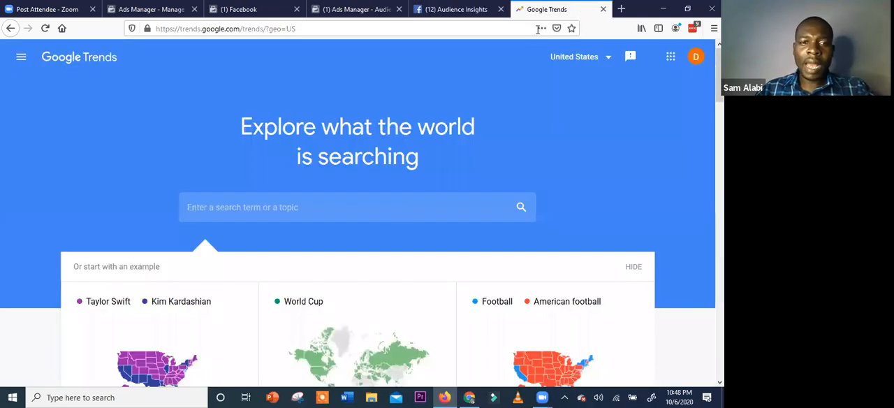
pyautogui.click(404, 207)
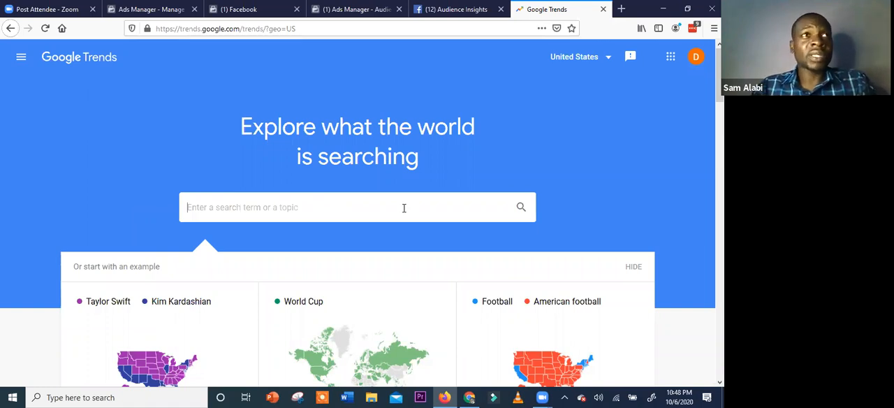
pyautogui.write('b')
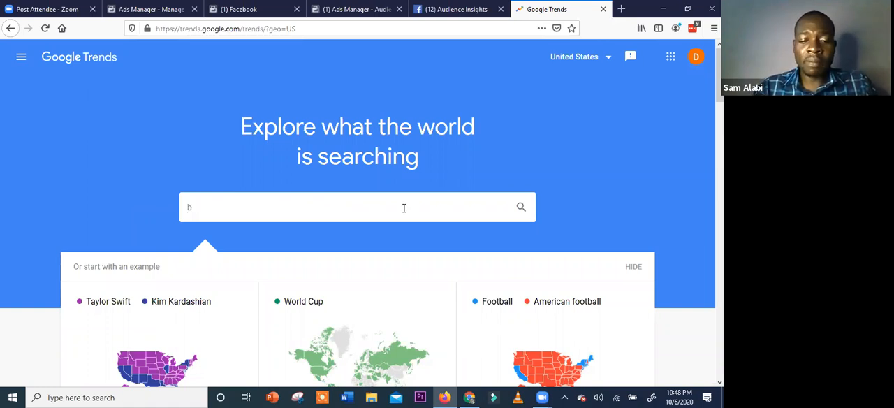
pyautogui.write('irthday ')
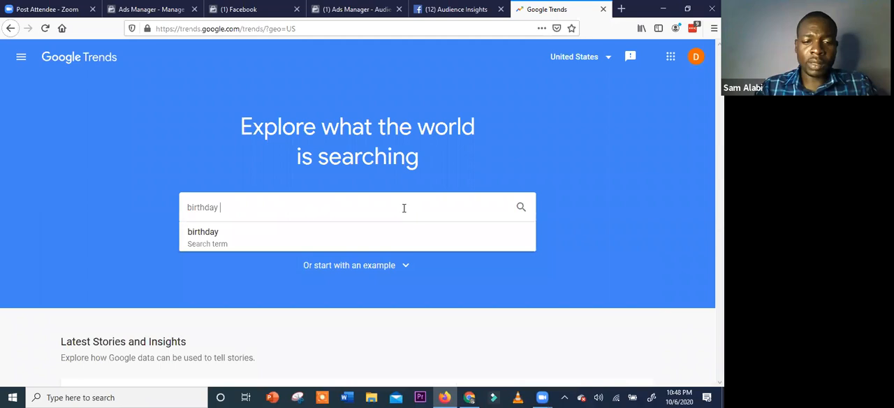
pyautogui.write('cakes')
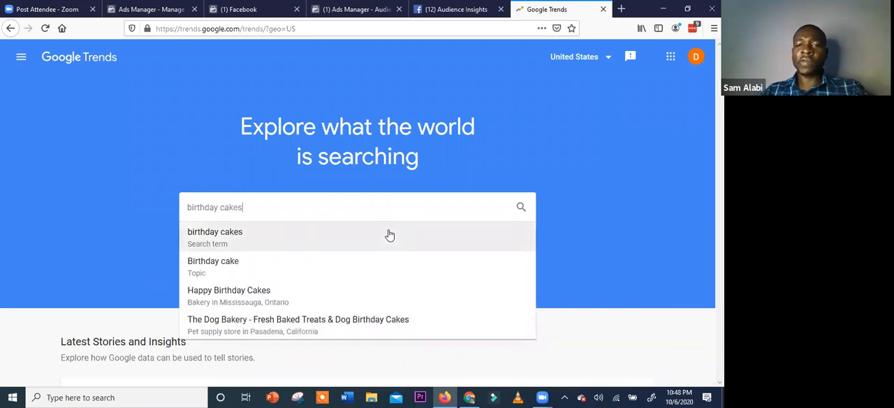
pyautogui.click(390, 235)
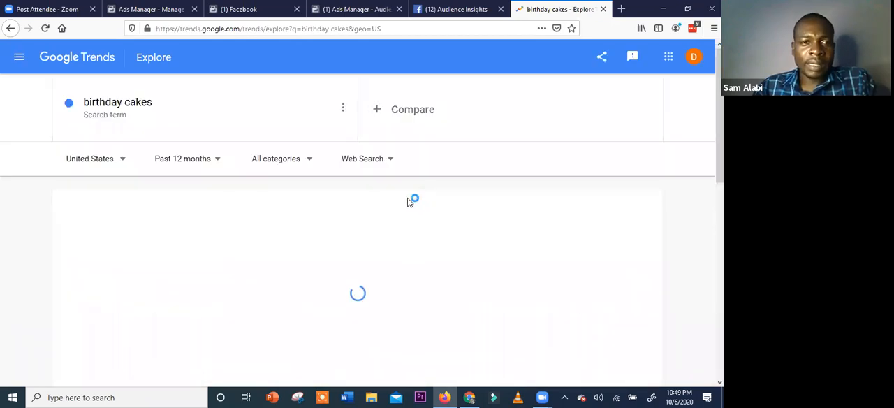
# Set the birthday cakes trend's region to Nigeria and its time range to Past 90 days
pyautogui.click(123, 162)
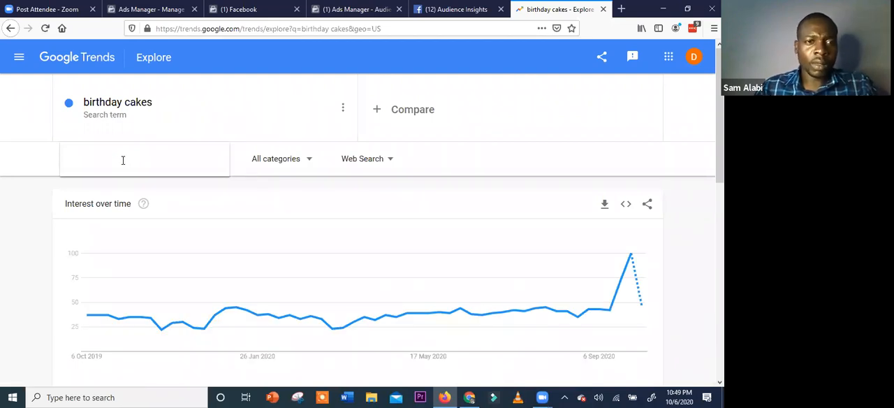
pyautogui.click(122, 160)
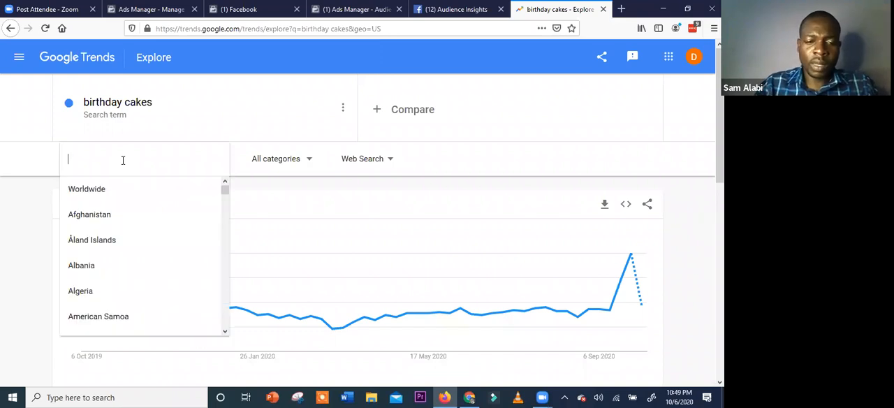
pyautogui.write('Nigeria')
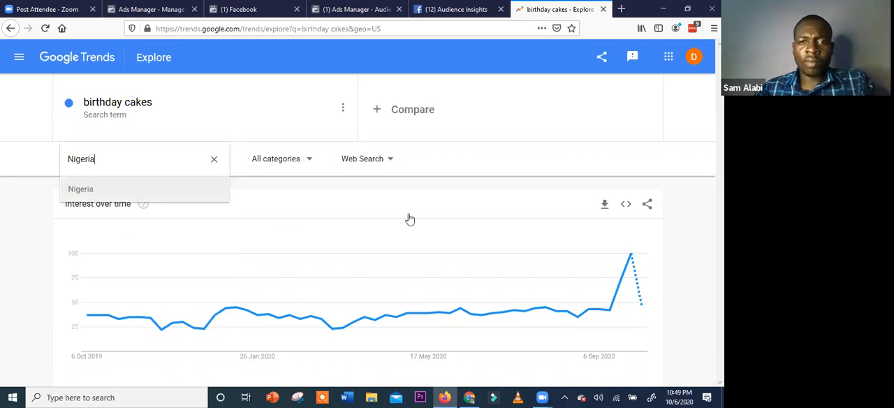
pyautogui.press('Return')
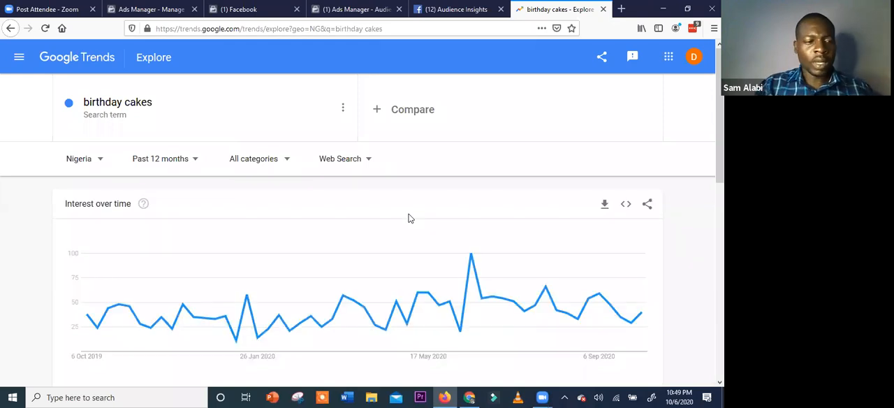
pyautogui.click(194, 159)
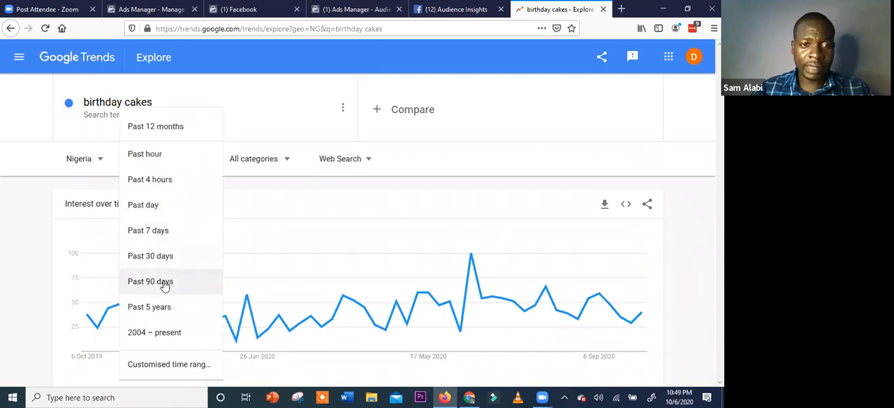
pyautogui.click(165, 283)
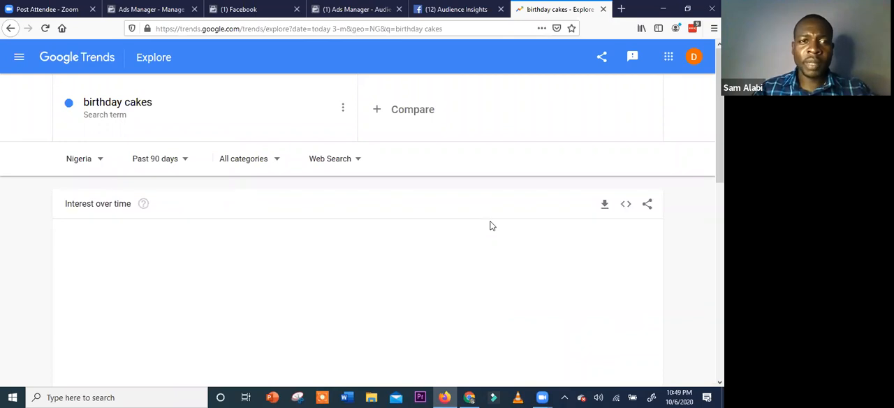
# Examine the birthday cakes trend's Interest over time chart, Interest by sub-region ranking and Related topics
pyautogui.scroll(-1, 489, 224)
pyautogui.scroll(-4, 573, 215)
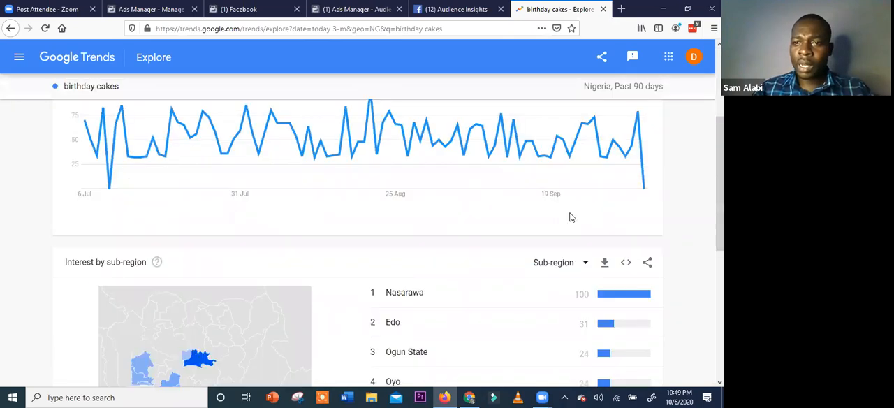
pyautogui.scroll(3, 598, 233)
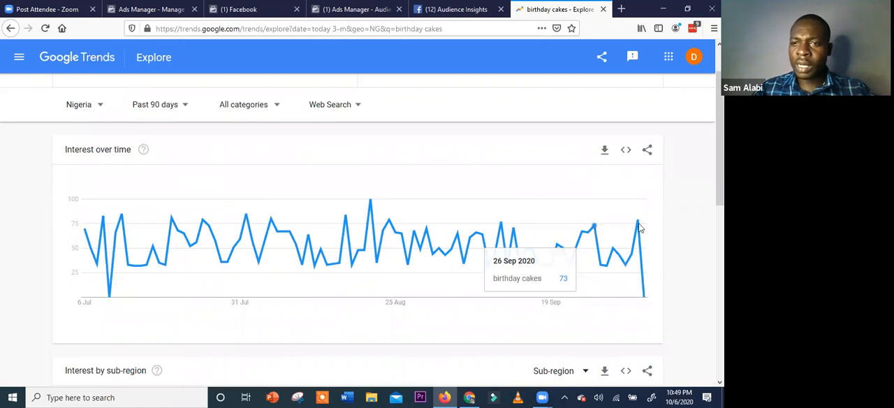
pyautogui.scroll(-3, 646, 200)
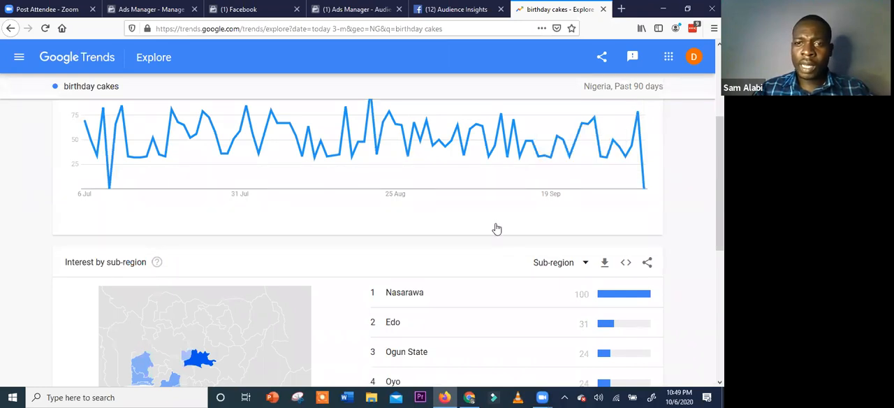
pyautogui.scroll(-3, 457, 140)
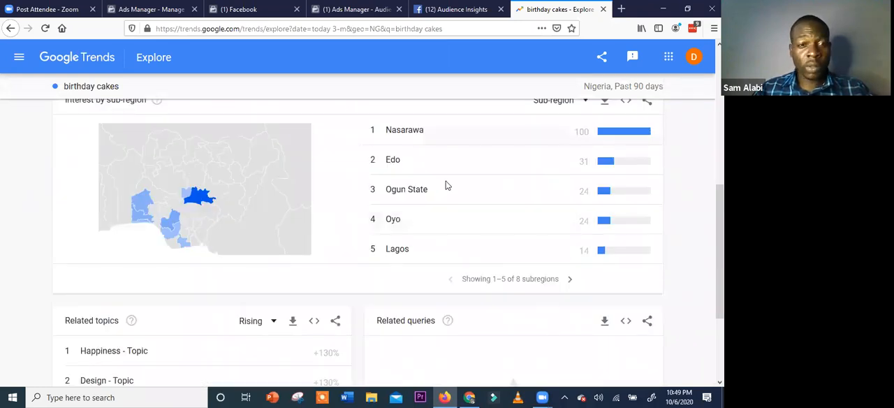
pyautogui.scroll(2, 371, 207)
pyautogui.scroll(-2, 405, 194)
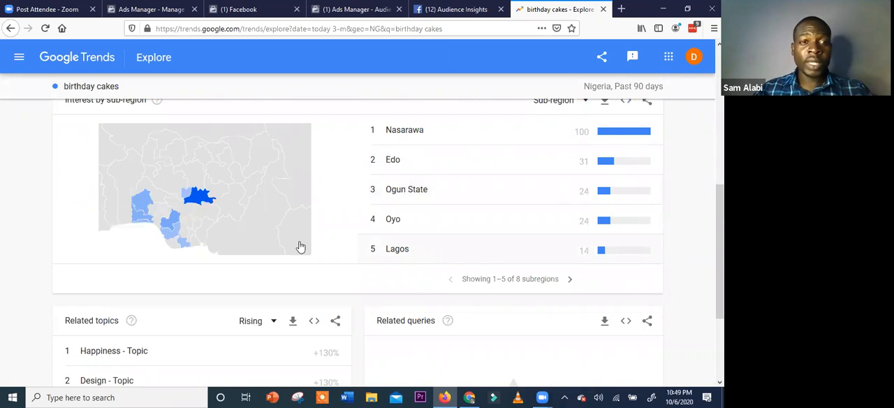
pyautogui.scroll(-2, 300, 247)
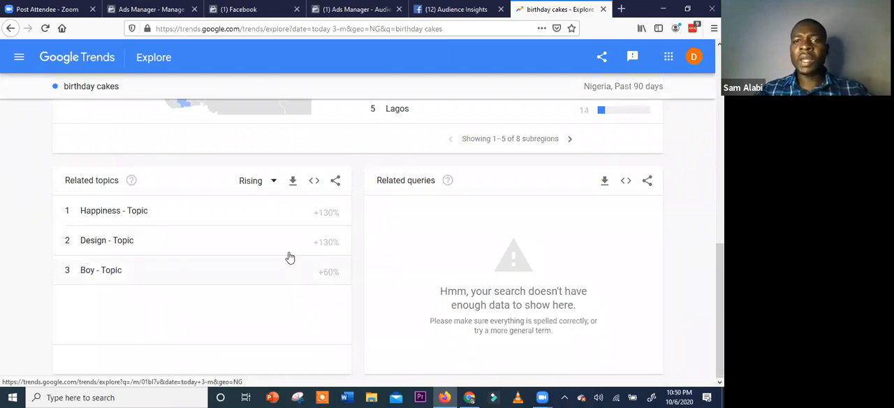
# Add the search term "cakes" as a comparison to "birthday cakes"
pyautogui.scroll(5, 297, 249)
pyautogui.scroll(2, 296, 248)
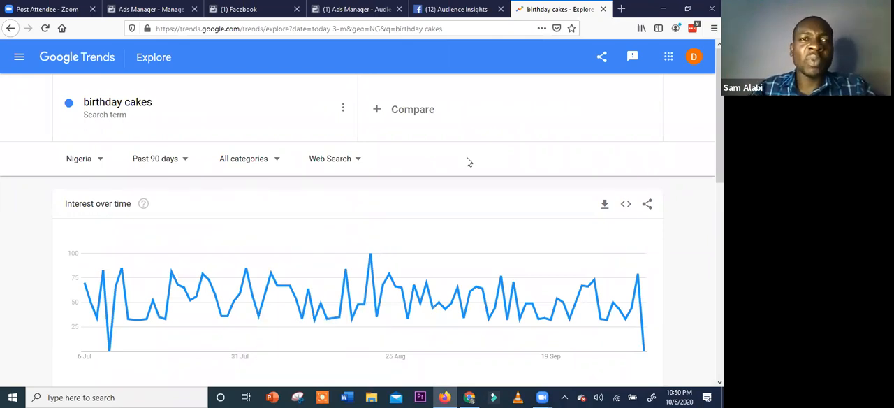
pyautogui.click(422, 111)
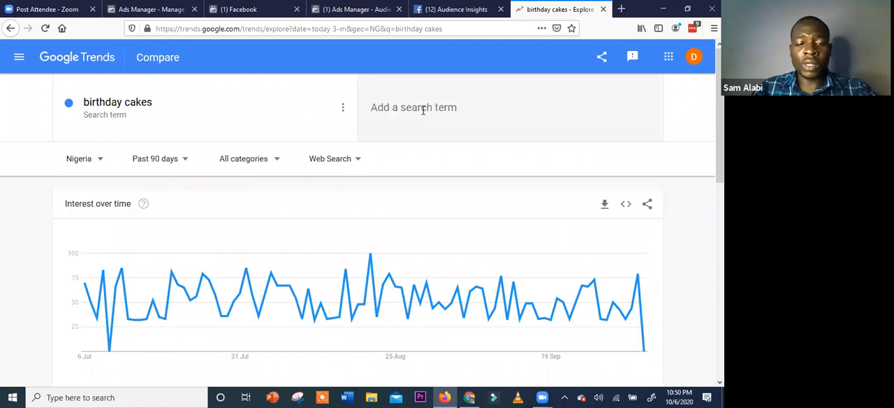
pyautogui.write('cakes')
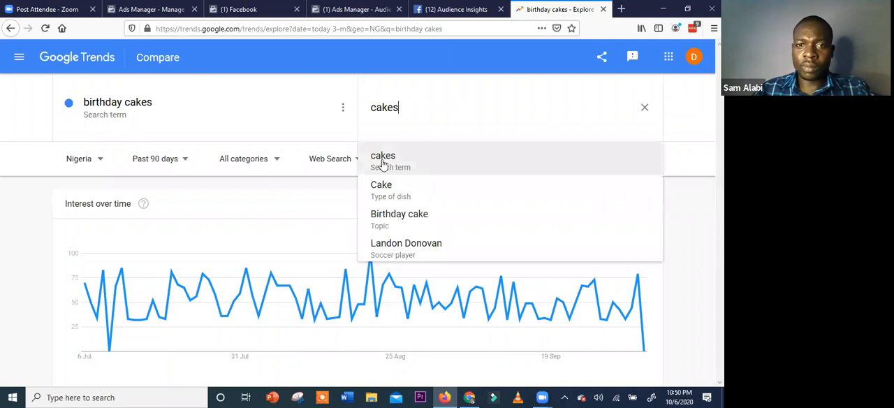
pyautogui.click(383, 157)
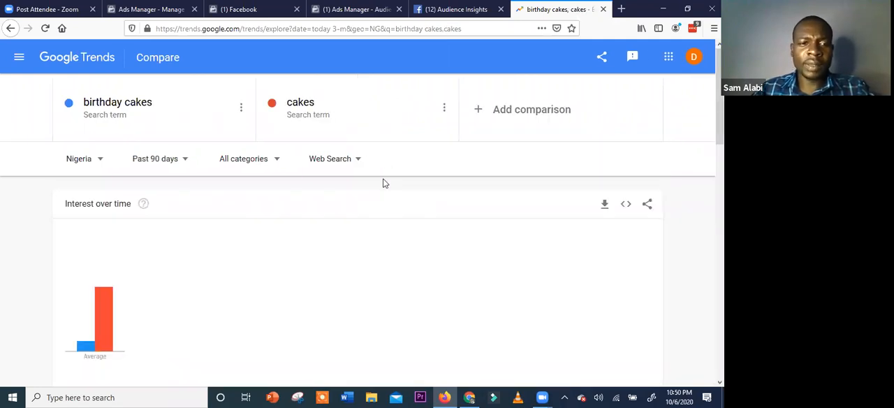
# Examine the Interest over time chart comparing birthday cakes with cakes, including the early October readings
pyautogui.scroll(-1, 383, 183)
pyautogui.scroll(-3, 139, 231)
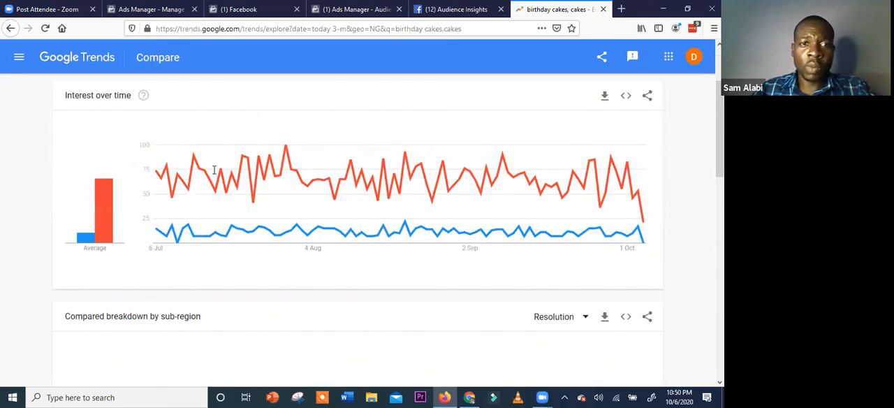
pyautogui.scroll(3, 373, 204)
pyautogui.scroll(-3, 581, 165)
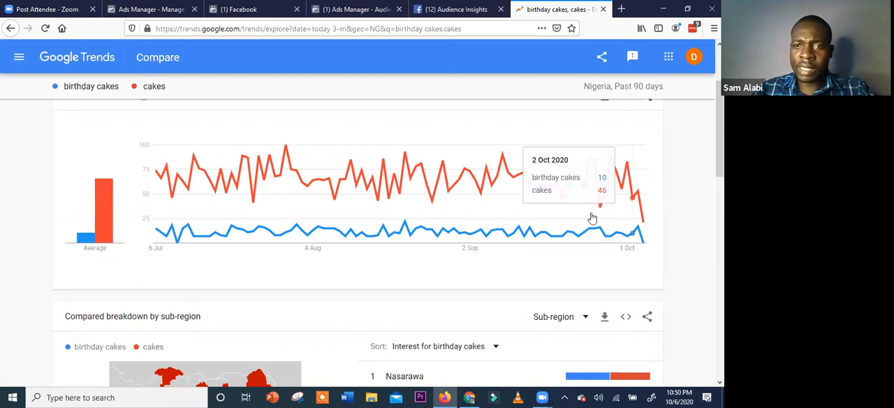
# Examine the Compared breakdown by sub-region, paging to subregions 6–10 and reading the split for Lagos
pyautogui.scroll(-2, 633, 219)
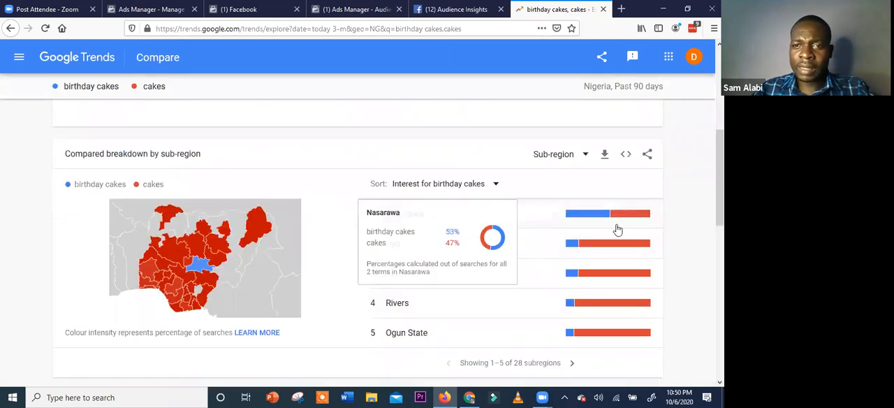
pyautogui.scroll(-1, 632, 219)
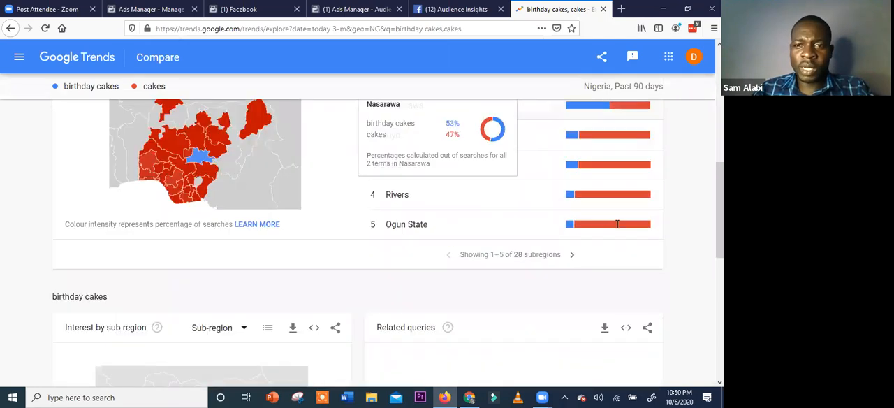
pyautogui.click(573, 255)
pyautogui.scroll(1, 543, 243)
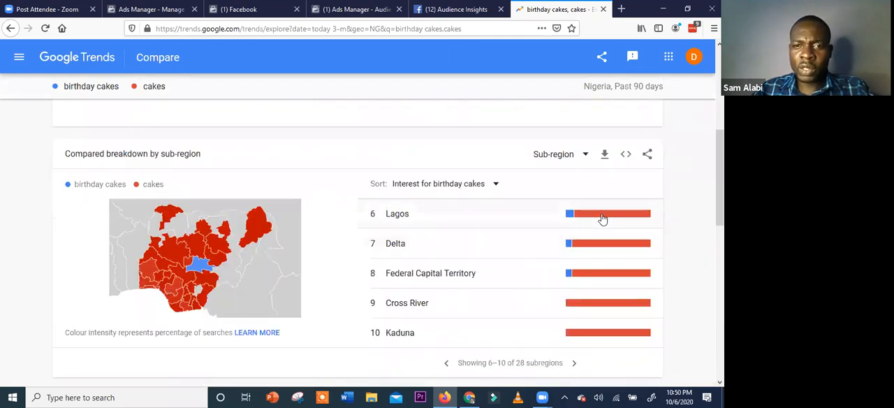
pyautogui.moveTo(603, 219)
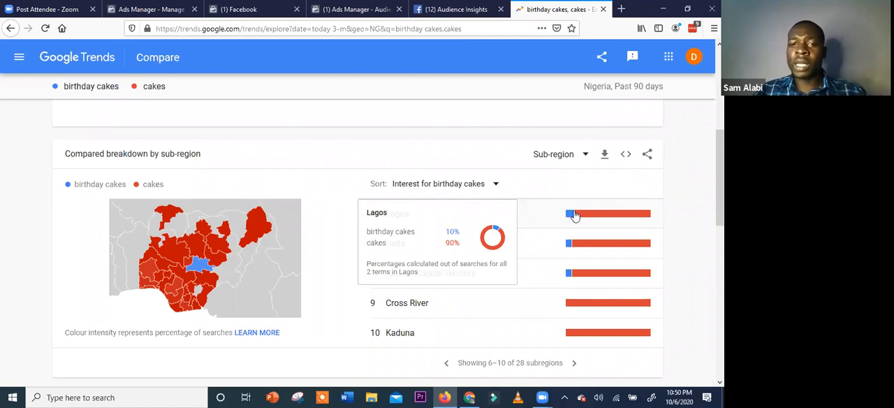
# Examine the rising Related queries and the Interest by sub-region map for the term "cakes"
pyautogui.scroll(-3, 573, 244)
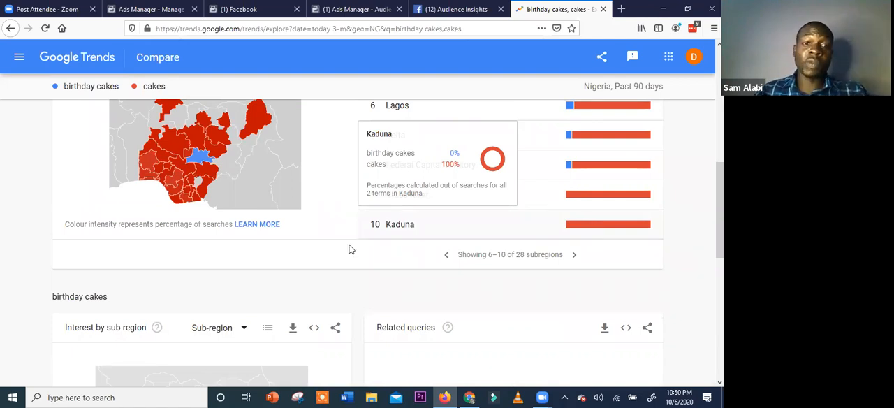
pyautogui.scroll(-5, 332, 270)
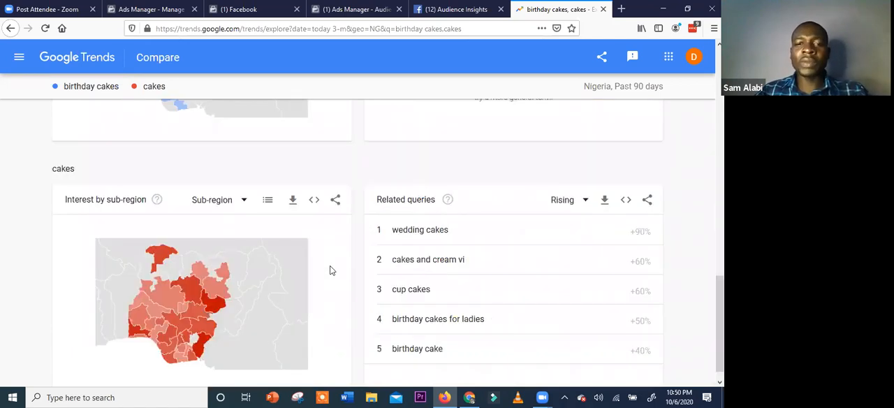
pyautogui.scroll(-1, 423, 223)
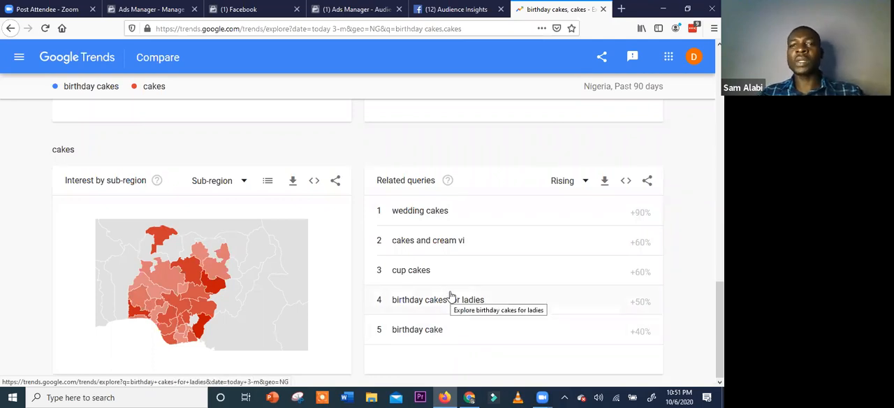
pyautogui.scroll(3, 451, 272)
# Switch from Google Trends back to the Ads Manager page listing the account's audiences
pyautogui.hotkey('ctrl', 'shift', 'Tab')
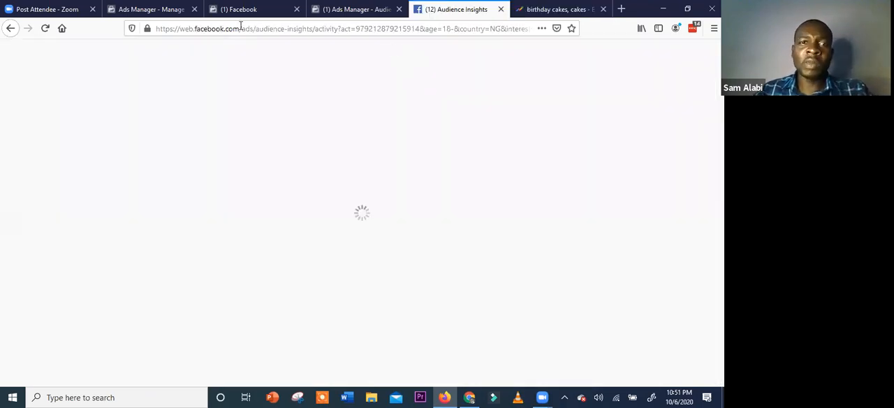
pyautogui.hotkey('ctrl', 'shift', 'Tab')
pyautogui.hotkey('ctrl', 'shift', 'Tab')
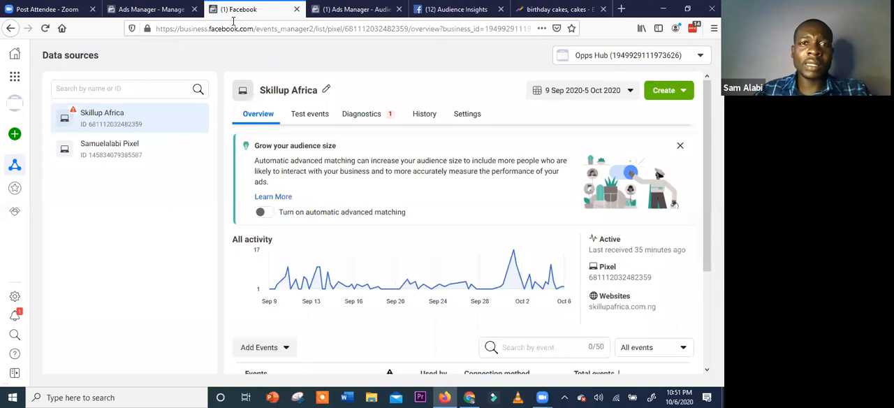
pyautogui.hotkey('ctrl', 'Tab')
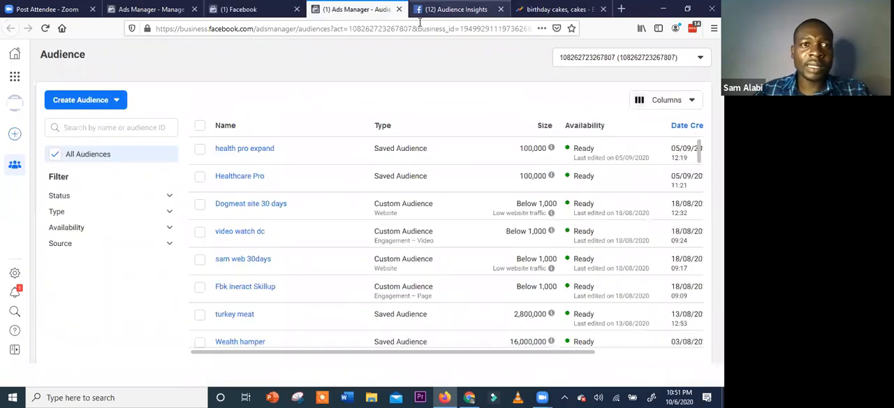
# Return to the fbkTutorial ad set and review its age, gender and detailed targeting options
pyautogui.hotkey('ctrl', 'shift', 'Tab')
pyautogui.hotkey('ctrl', 'shift', 'Tab')
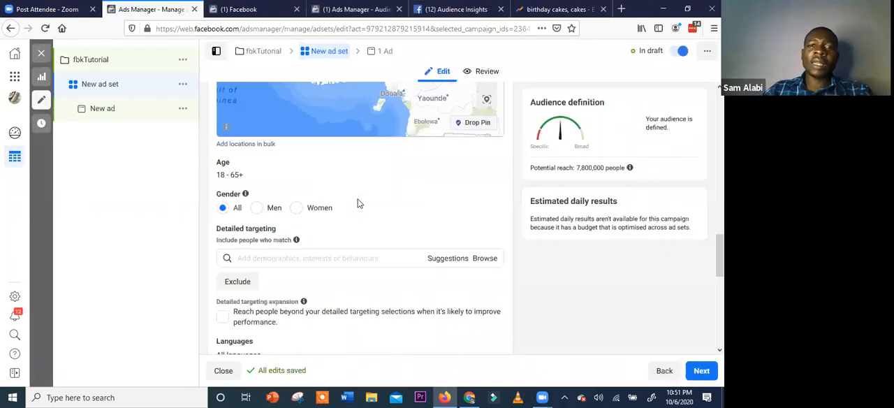
pyautogui.scroll(-2, 357, 204)
pyautogui.scroll(1, 357, 203)
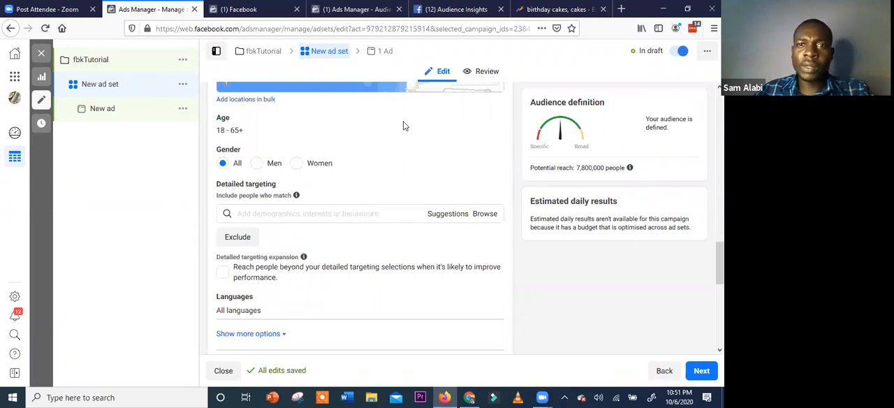
pyautogui.scroll(-1, 403, 126)
# Check the Age and Gender demographics in Audience Insights and set the ad set's gender to Women
pyautogui.hotkey('ctrl', '5')
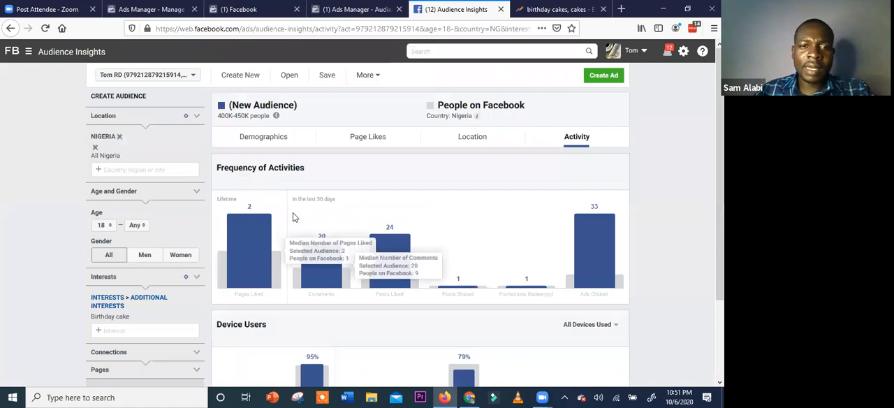
pyautogui.scroll(-2, 283, 151)
pyautogui.scroll(2, 281, 146)
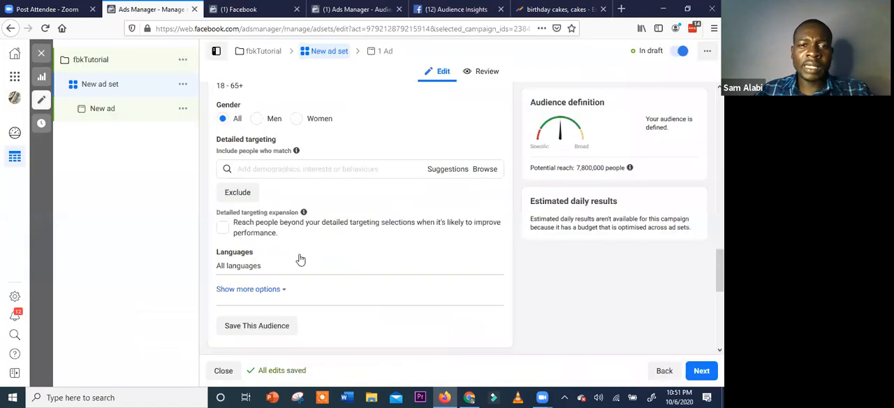
pyautogui.scroll(2, 299, 256)
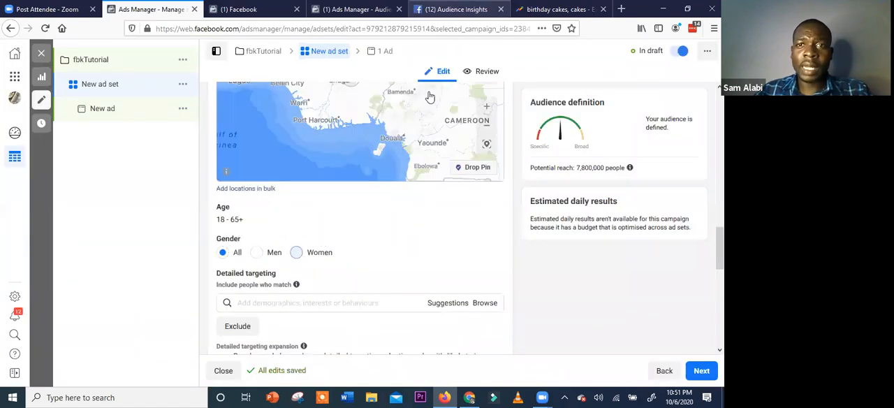
# Examine the Audience Insights demographics for birthday cake, covering age and gender, relationship status, education level and job titles
pyautogui.click(469, 10)
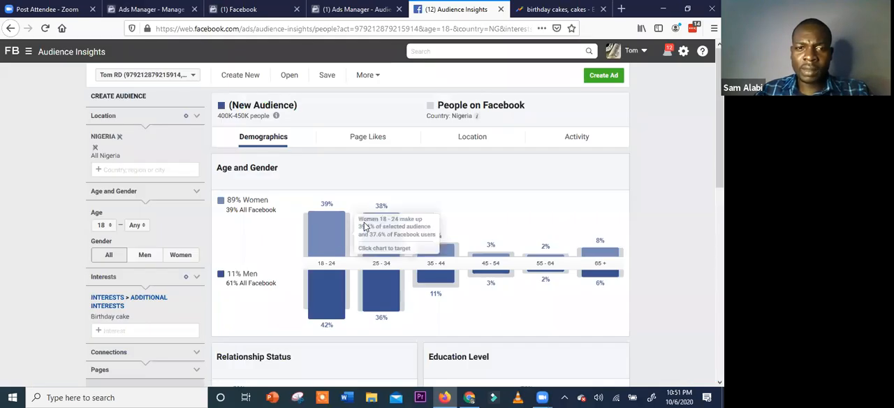
pyautogui.scroll(-3, 368, 222)
pyautogui.scroll(-2, 368, 225)
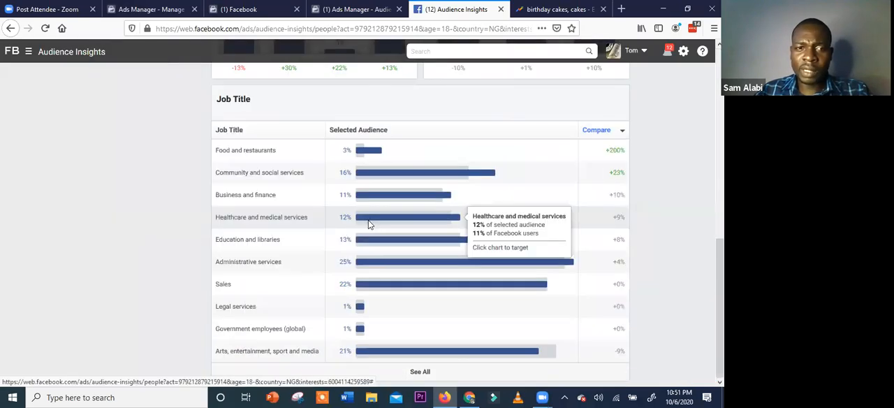
pyautogui.scroll(2, 368, 223)
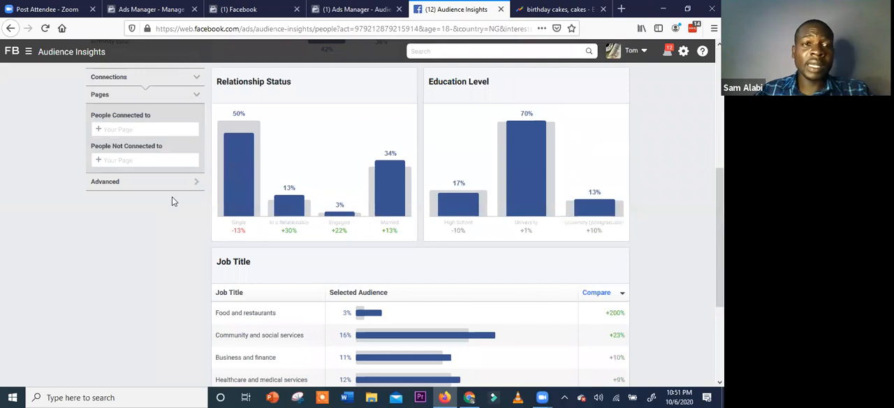
pyautogui.scroll(3, 112, 226)
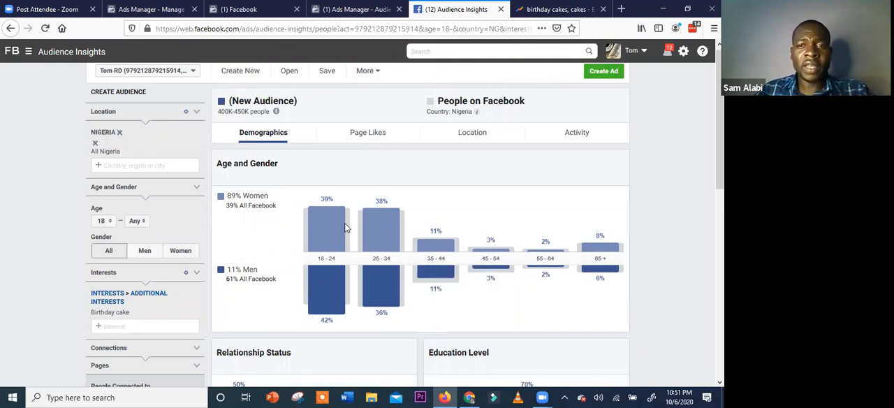
pyautogui.scroll(-3, 381, 288)
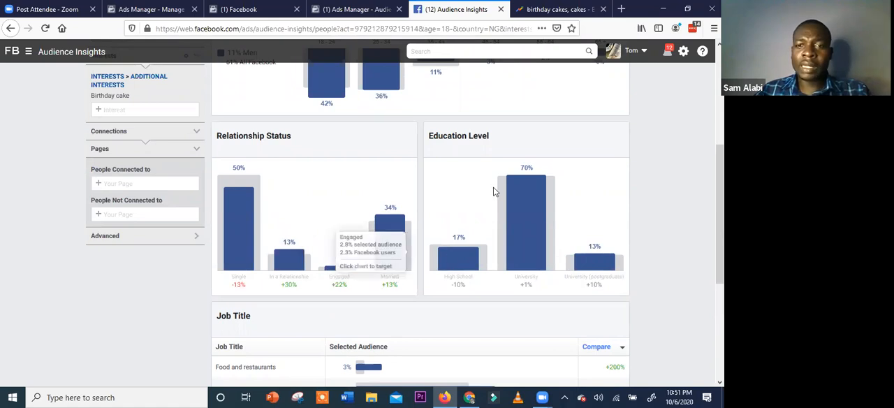
pyautogui.scroll(-1, 524, 185)
pyautogui.scroll(-2, 535, 189)
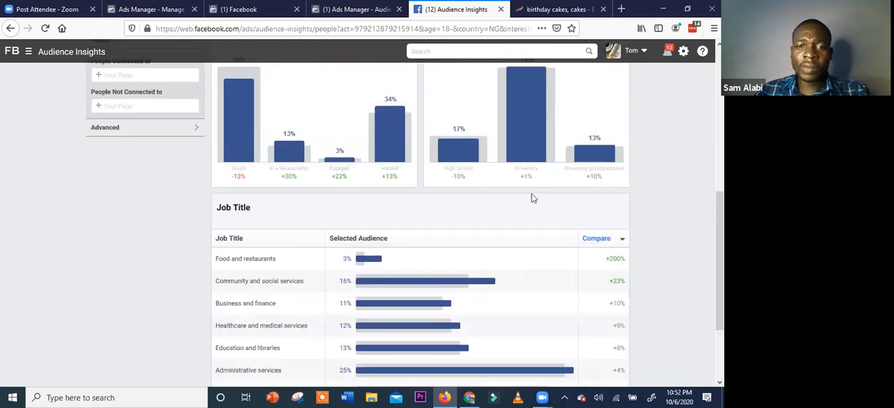
pyautogui.scroll(-2, 524, 205)
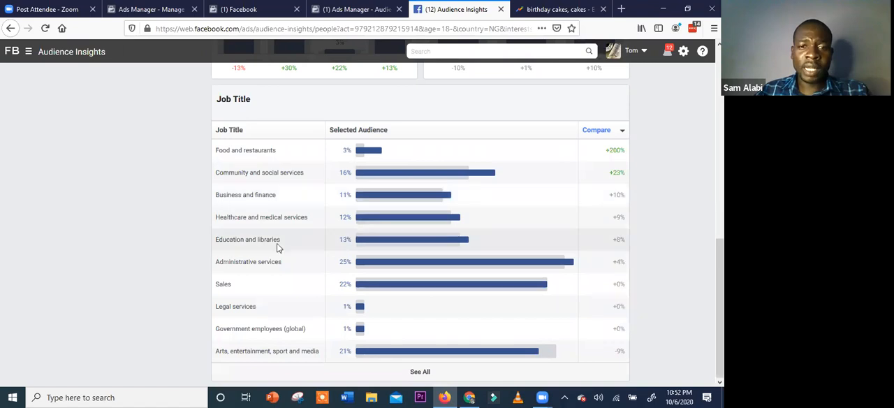
# Copy "Administrative services" from the job titles and add Administrative Services Manager to the ad set's detailed targeting
pyautogui.moveTo(285, 261); pyautogui.dragTo(216, 264)
pyautogui.hotkey('ctrl', 'c')
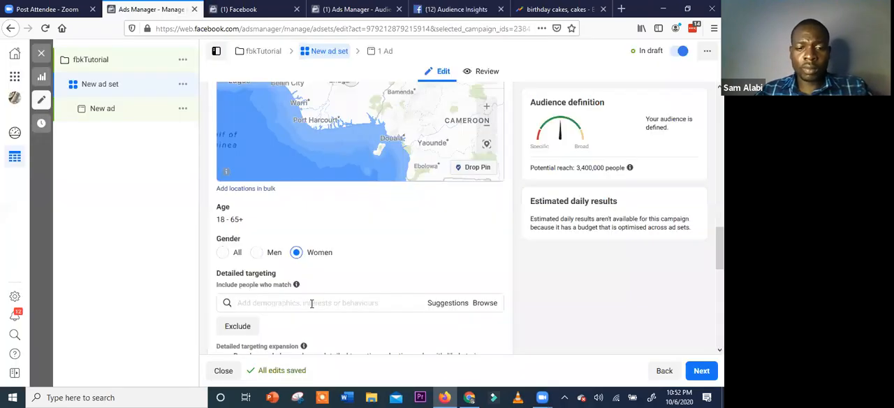
pyautogui.click(311, 304)
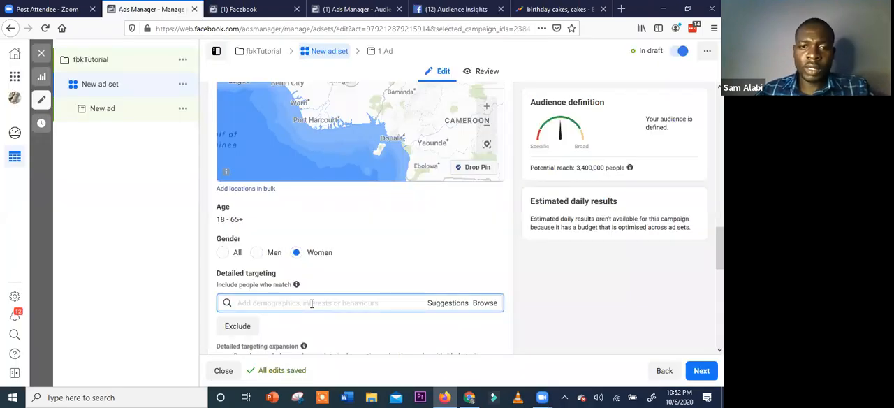
pyautogui.hotkey('ctrl', 'v')
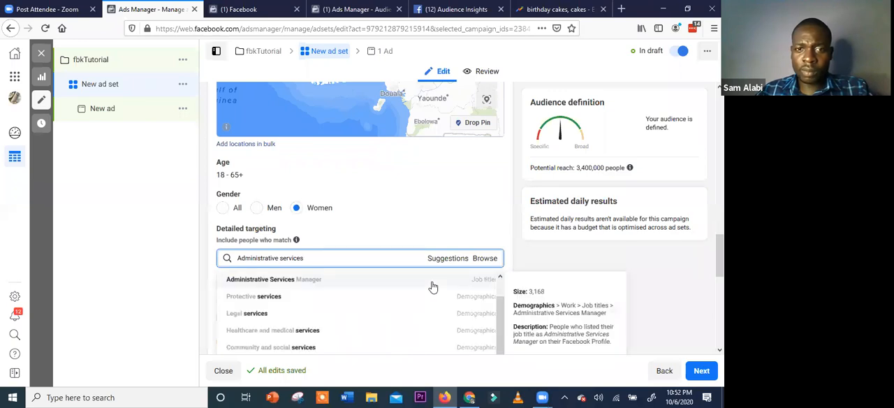
pyautogui.click(433, 283)
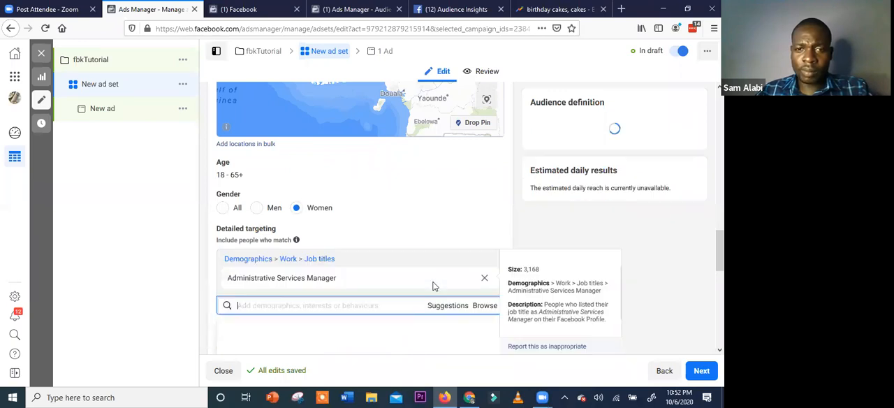
pyautogui.click(393, 202)
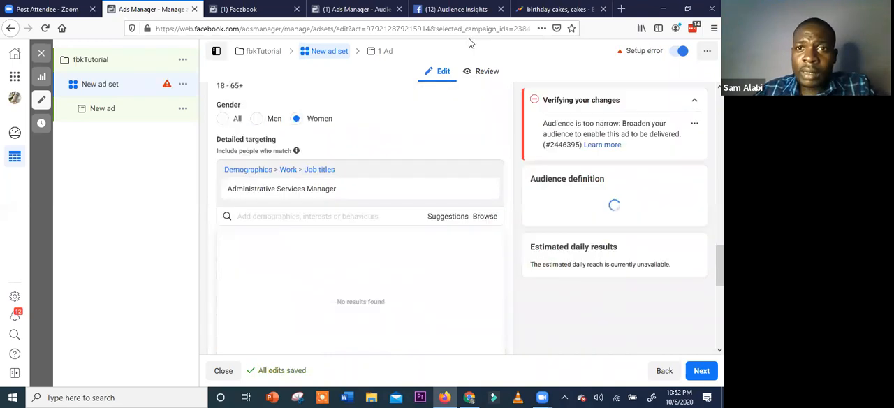
# Copy "Sales" from the Audience Insights job titles and add the Sales industry demographic to the ad set's detailed targeting
pyautogui.click(461, 10)
pyautogui.click(355, 271)
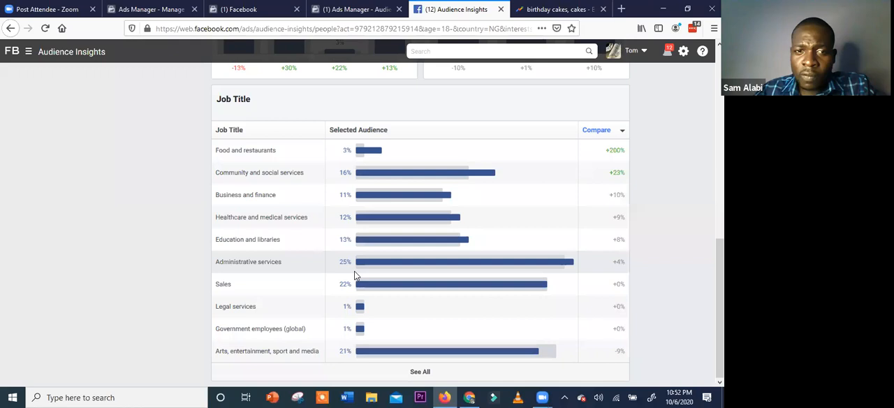
pyautogui.doubleClick(216, 285)
pyautogui.hotkey('ctrl', 'c')
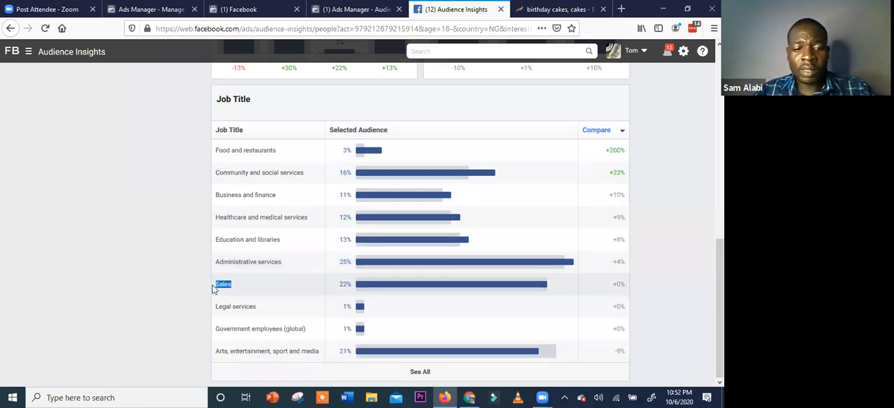
pyautogui.click(148, 14)
pyautogui.hotkey('ctrl', 'v')
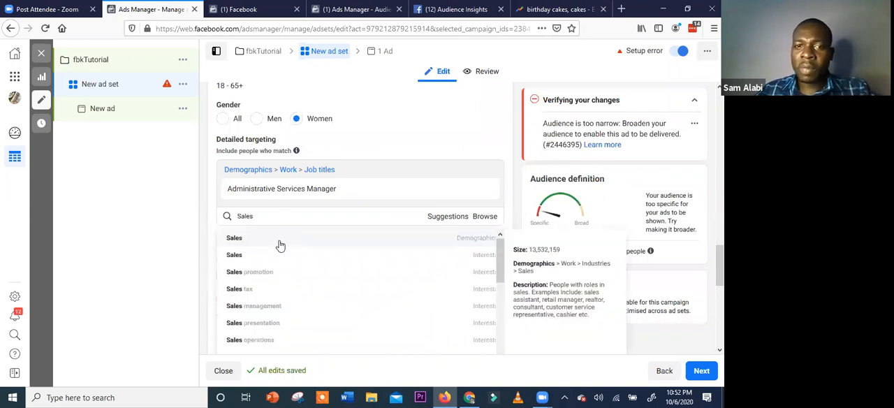
pyautogui.click(280, 241)
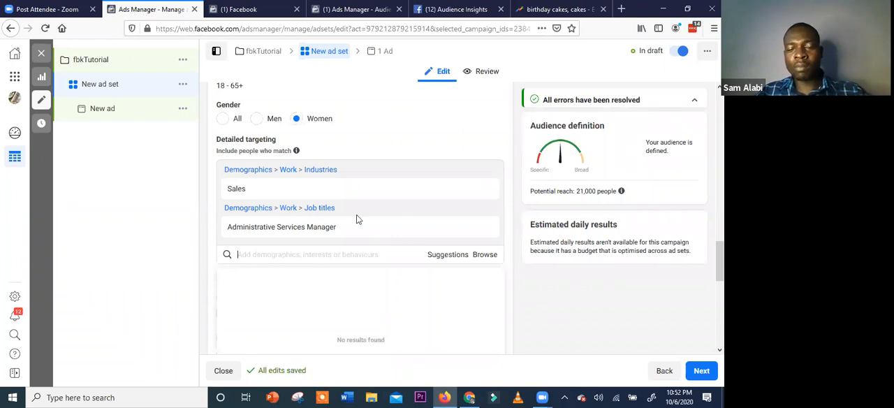
pyautogui.moveTo(357, 219)
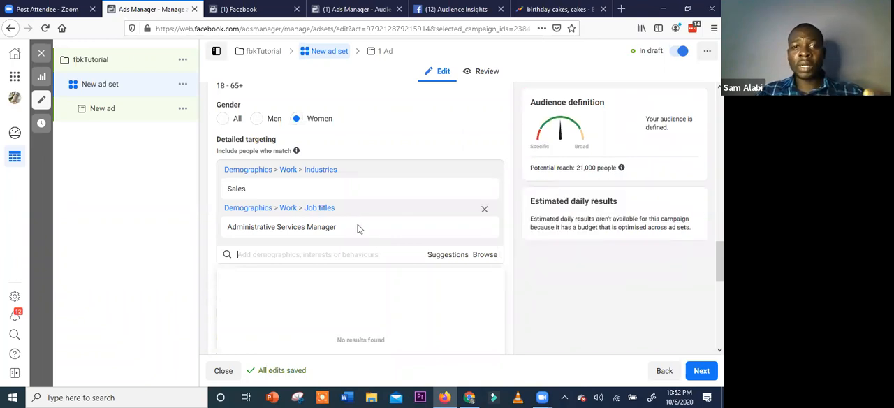
# Remove Enugu, Enugu State from the ad set's targeted locations
pyautogui.scroll(2, 358, 229)
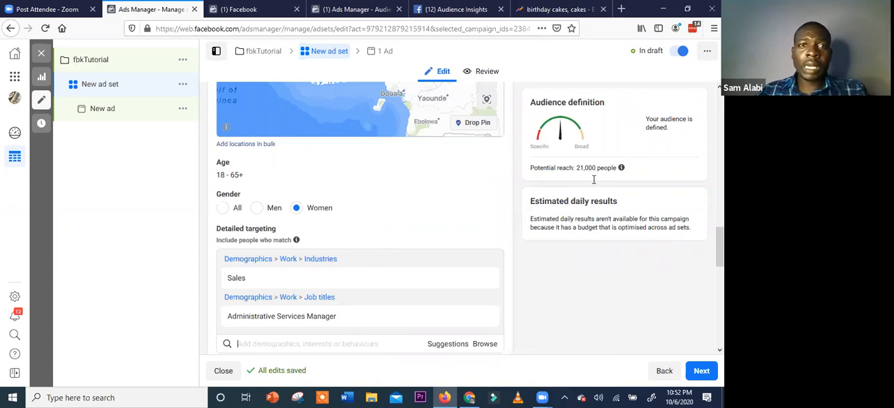
pyautogui.scroll(2, 321, 299)
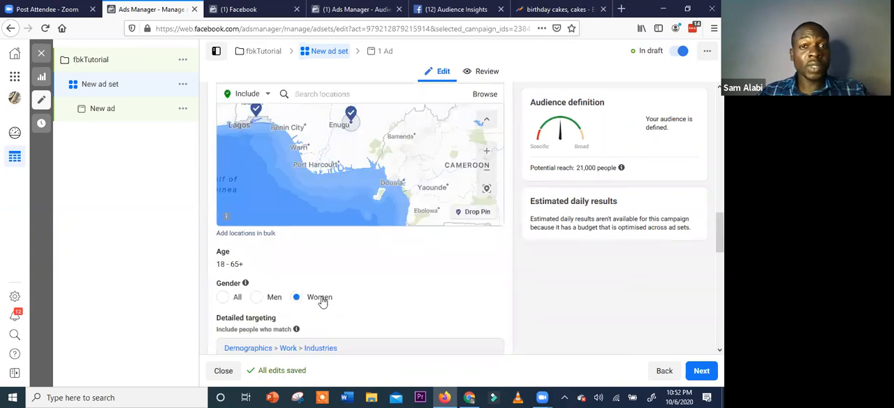
pyautogui.scroll(2, 375, 212)
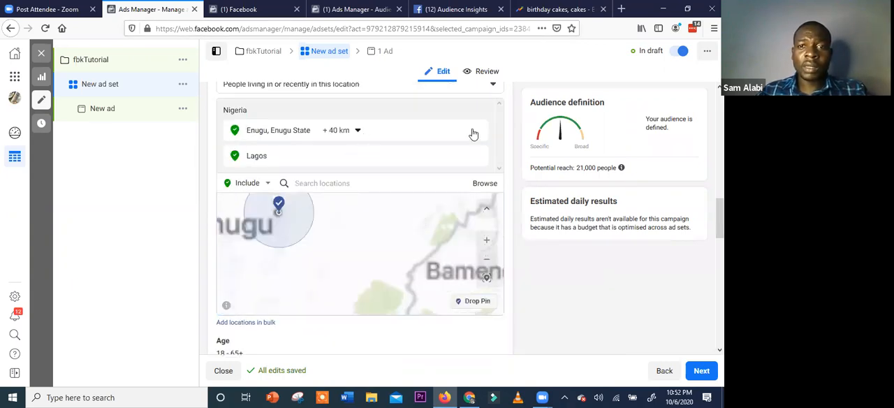
pyautogui.moveTo(480, 132)
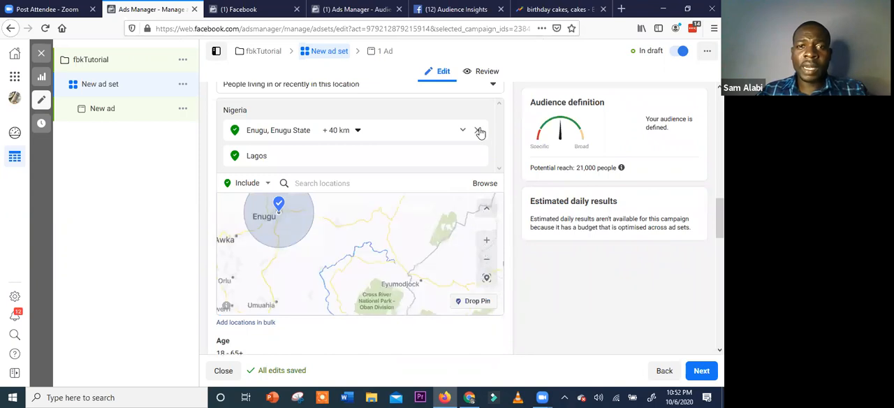
pyautogui.click(479, 132)
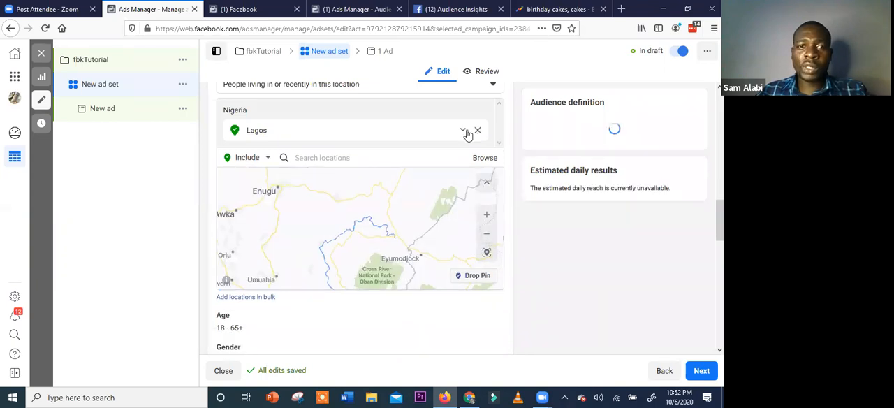
# Add the city of Abuja, Federal Capital Territory and the county of Nasarawa, Nigeria to the ad set's included locations
pyautogui.click(367, 156)
pyautogui.write('Ab')
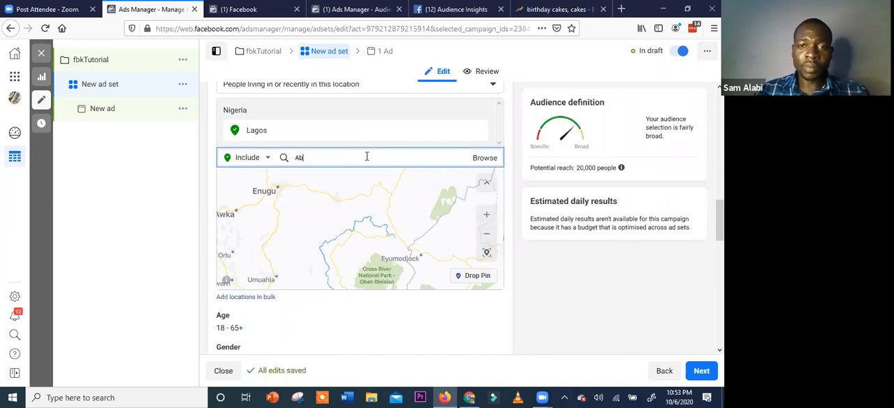
pyautogui.write('uja')
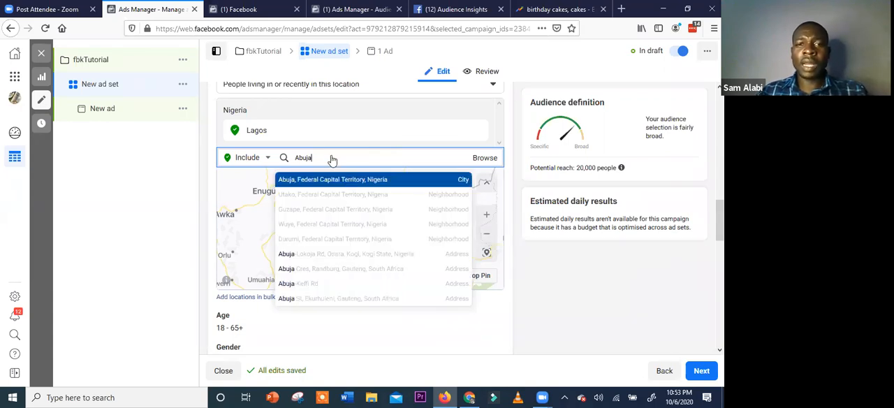
pyautogui.click(339, 176)
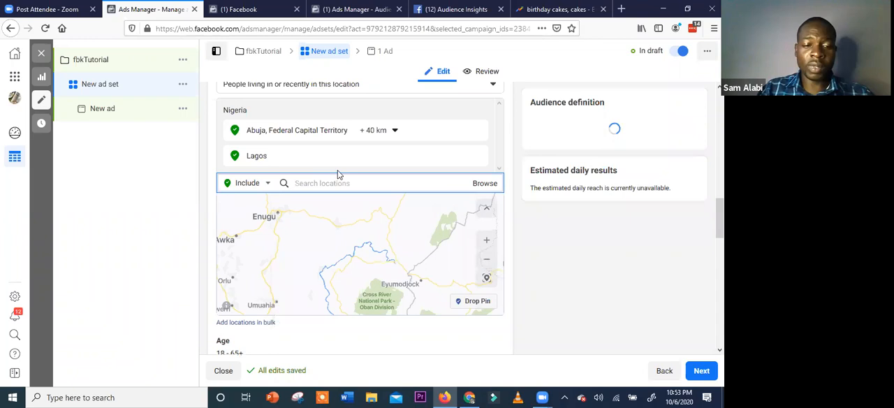
pyautogui.write('Nassa')
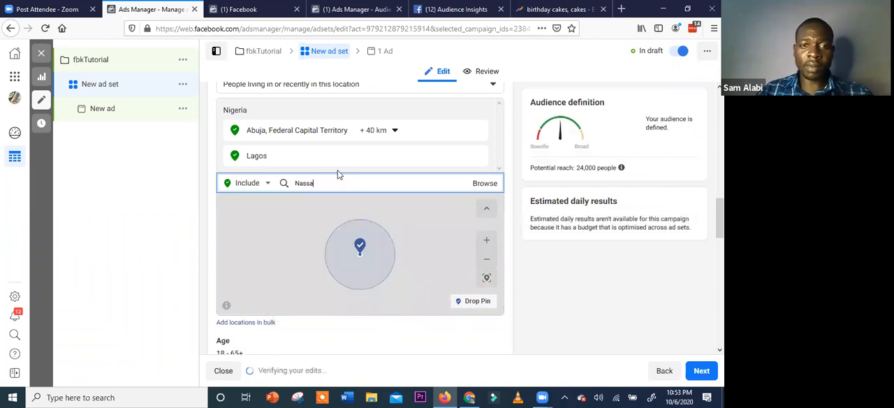
pyautogui.write('rawa')
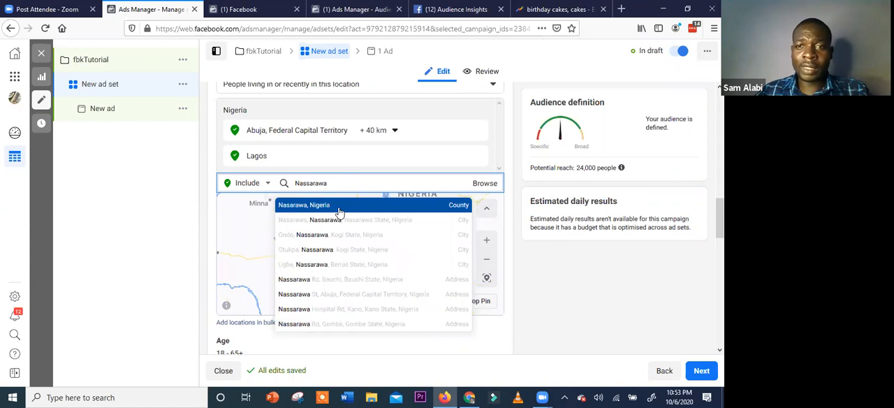
pyautogui.press('Return')
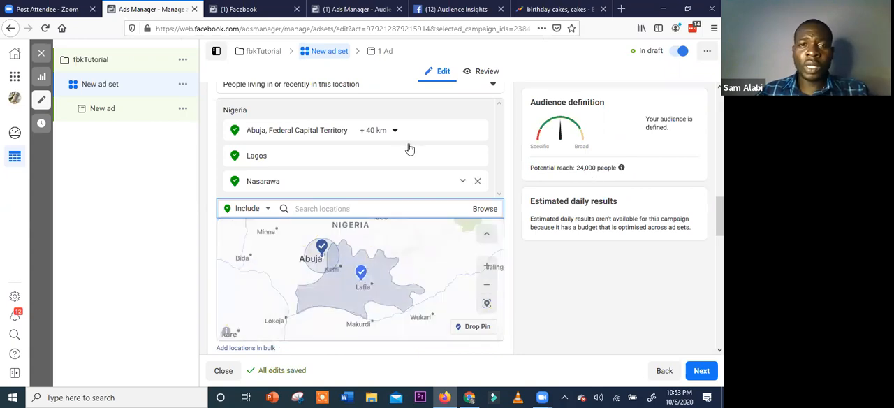
# Copy "Arts, entertainment, sport and media" from the Audience Insights job titles and add the arts and Entertainment interests to the ad set's detailed targeting
pyautogui.scroll(3, 384, 258)
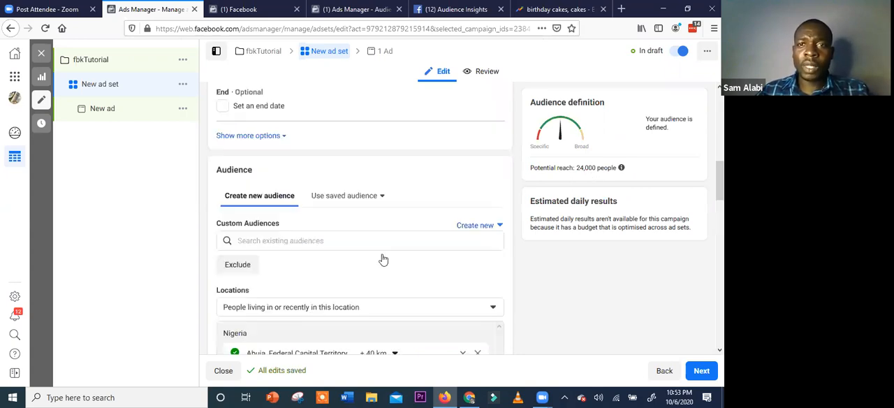
pyautogui.scroll(-4, 463, 33)
pyautogui.click(459, 9)
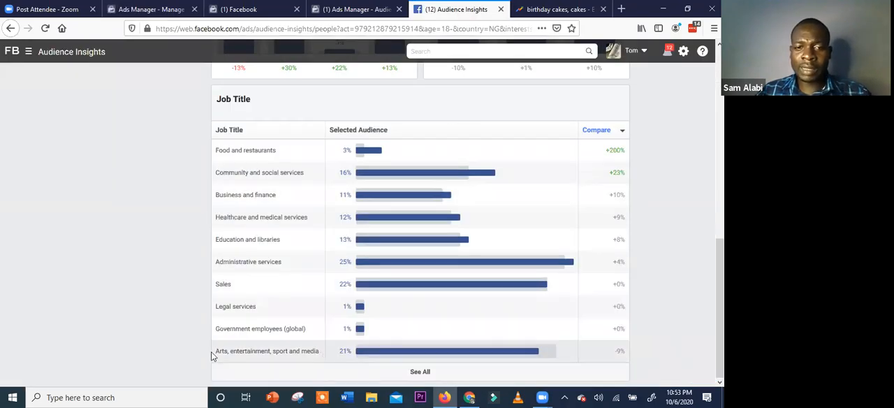
pyautogui.moveTo(319, 351); pyautogui.dragTo(215, 351)
pyautogui.hotkey('ctrl', 'c')
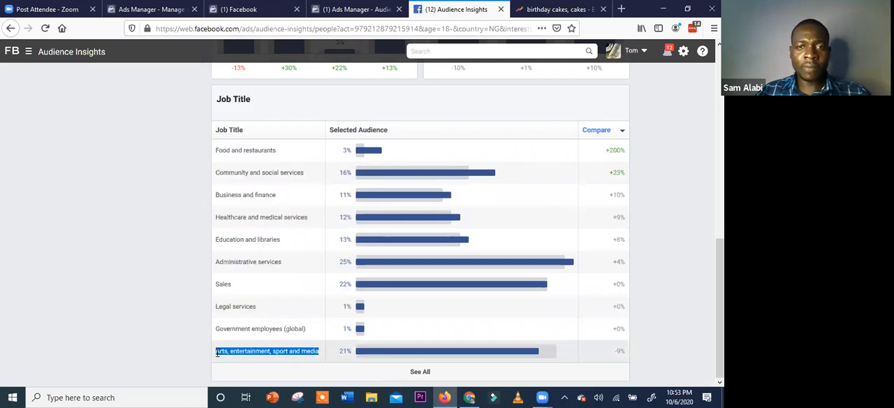
pyautogui.hotkey('ctrl', '2')
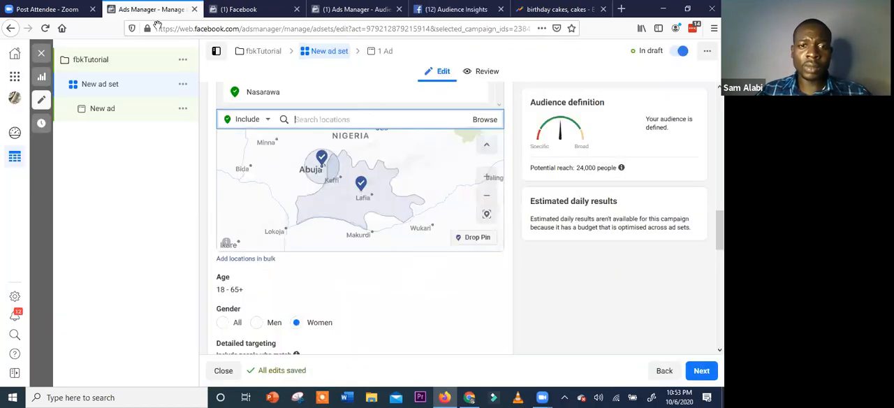
pyautogui.scroll(-3, 296, 253)
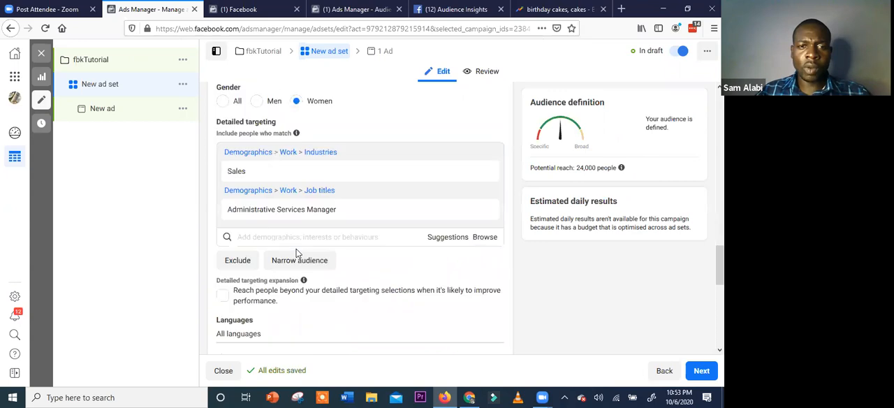
pyautogui.click(293, 236)
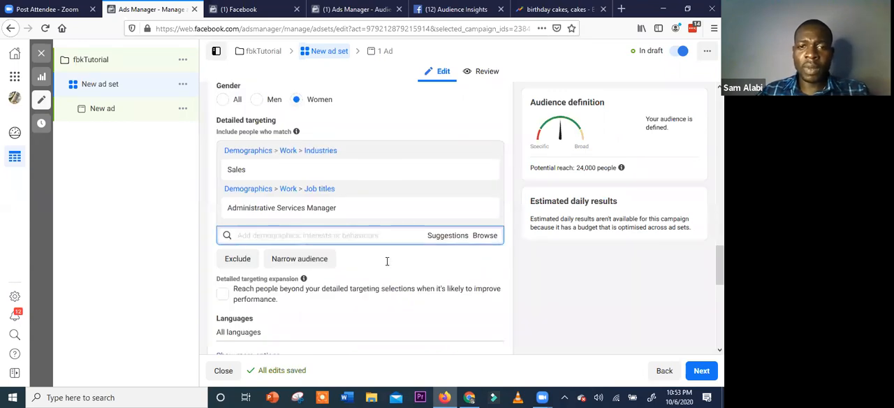
pyautogui.hotkey('ctrl', 'v')
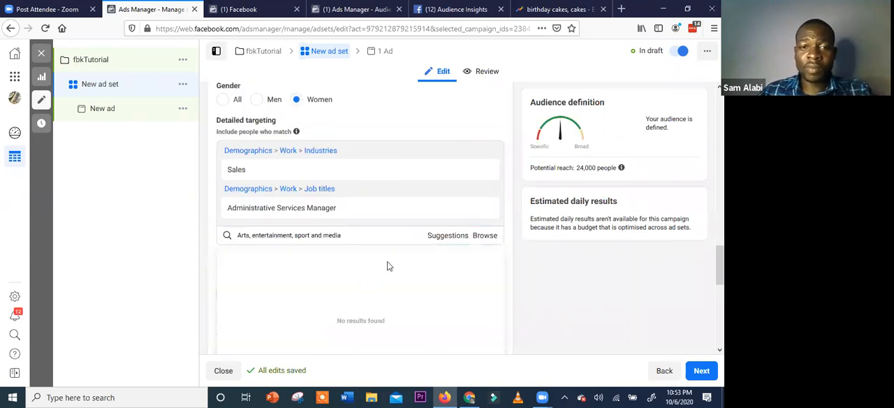
pyautogui.click(293, 260)
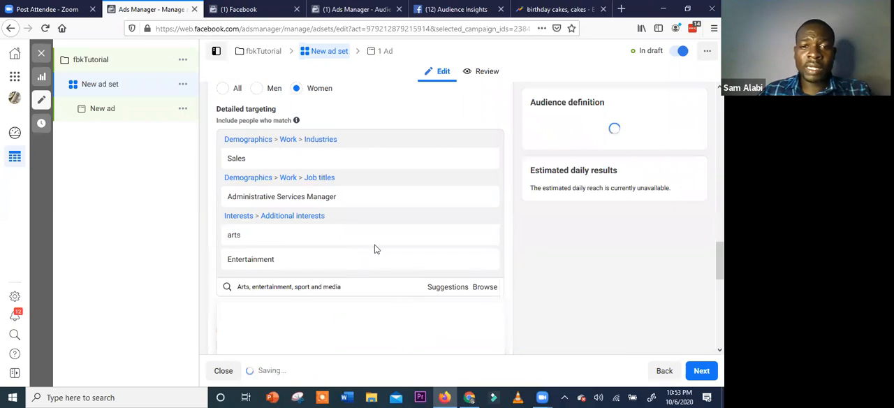
# Add the Arts, entertainment, sport and media industry demographic to the ad set's detailed targeting
pyautogui.scroll(-1, 362, 216)
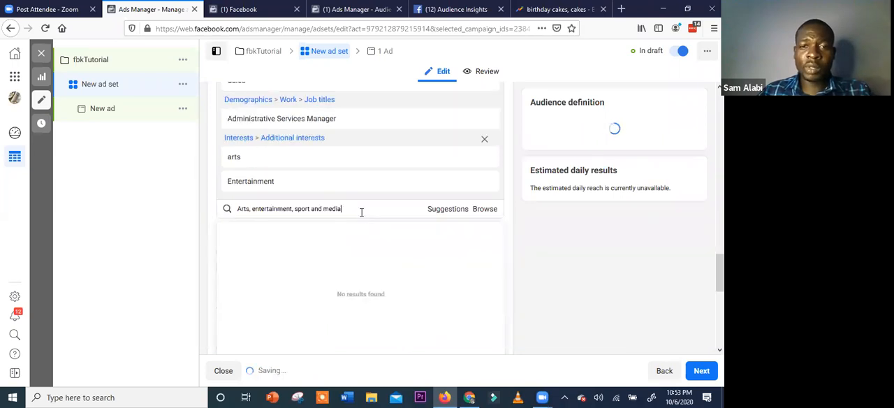
pyautogui.tripleClick(361, 210)
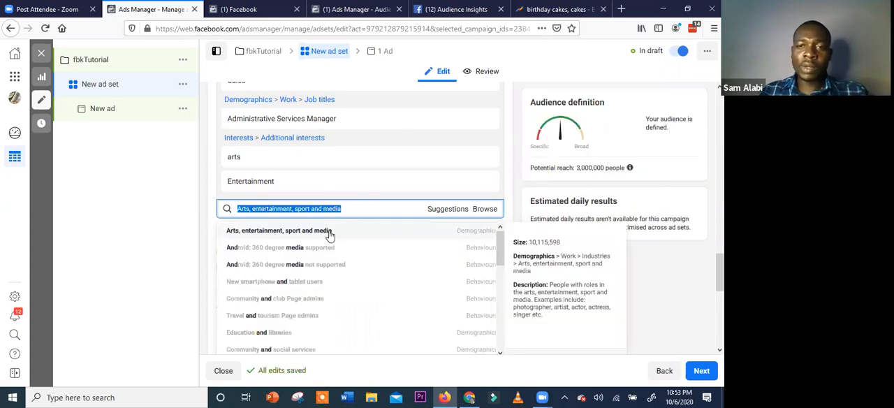
pyautogui.click(329, 233)
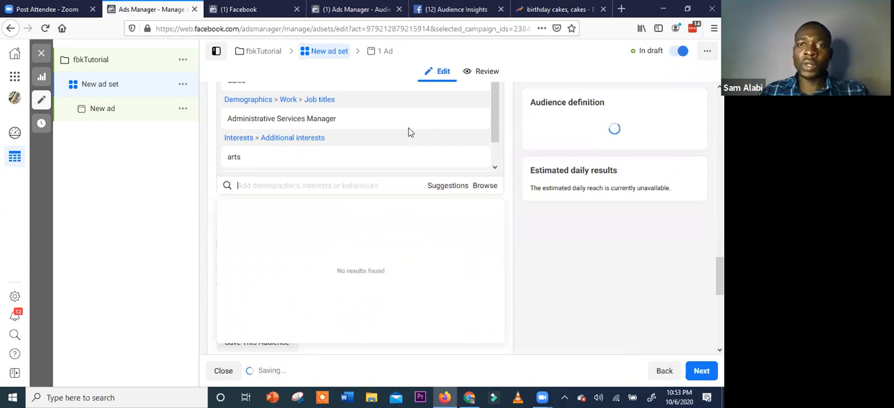
# Expand the full job title list in Audience Insights and review how the birthday cake audience compares across all job titles
pyautogui.hotkey('ctrl', 'Tab')
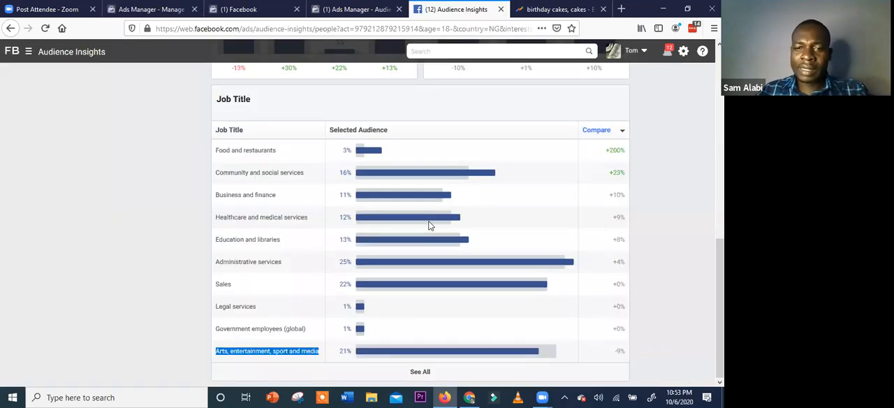
pyautogui.click(436, 372)
pyautogui.scroll(-2, 448, 281)
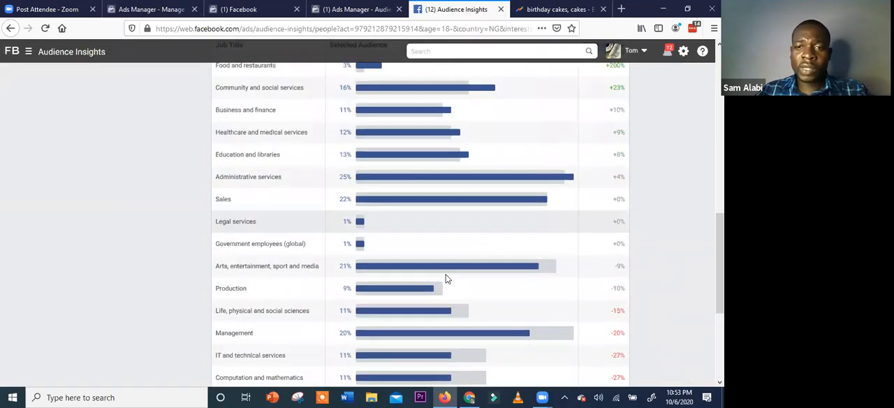
pyautogui.scroll(-3, 445, 278)
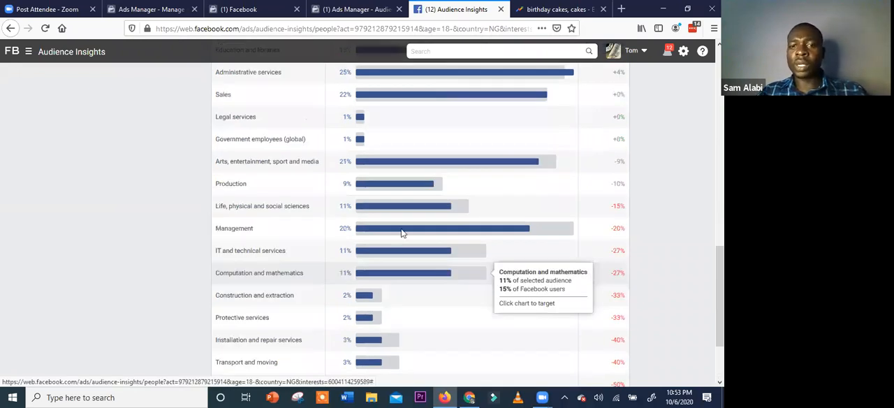
pyautogui.scroll(-3, 455, 280)
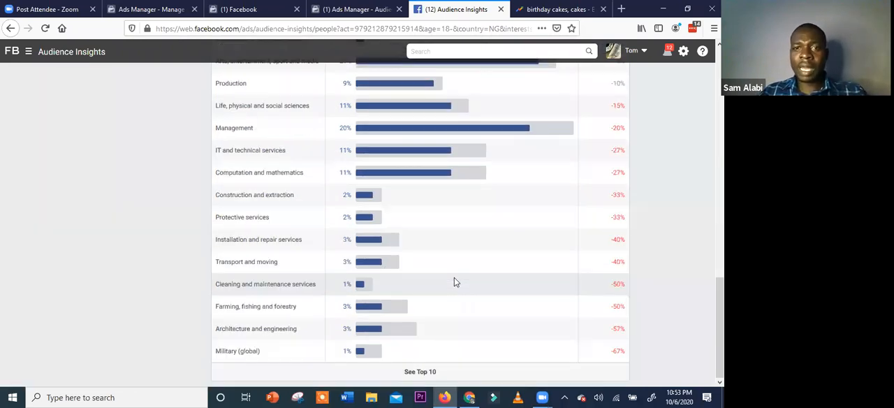
pyautogui.scroll(15, 461, 250)
pyautogui.scroll(5, 377, 142)
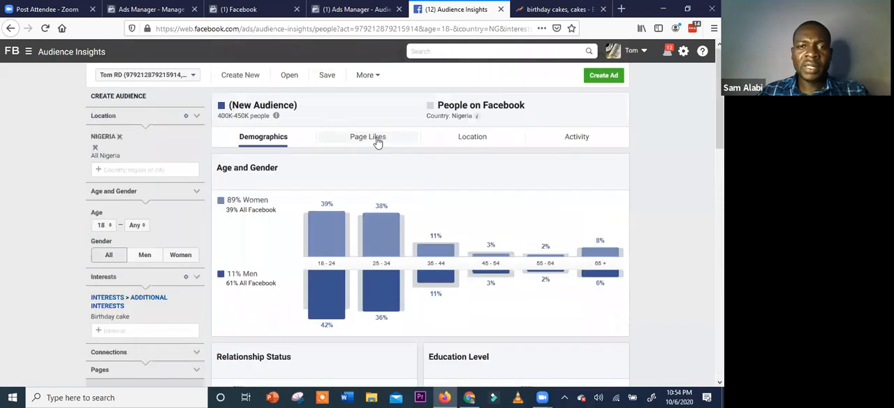
# View the audience's Page Likes in Audience Insights, copy the Gidicakes bakery page name and search the ad set's detailed targeting for it
pyautogui.click(377, 140)
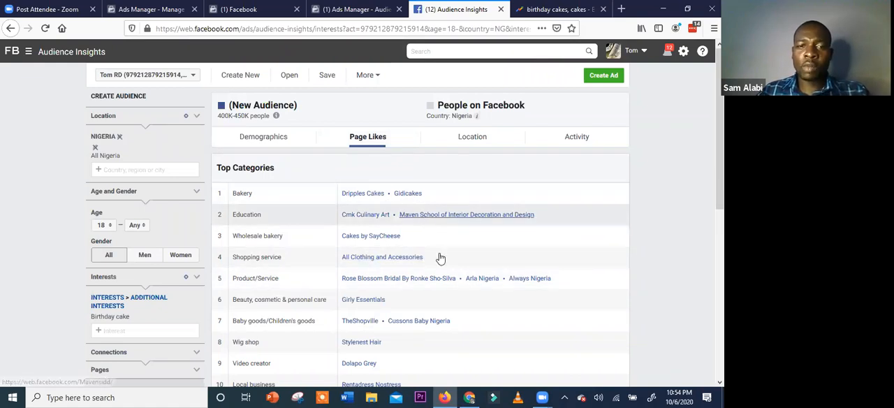
pyautogui.scroll(-3, 440, 259)
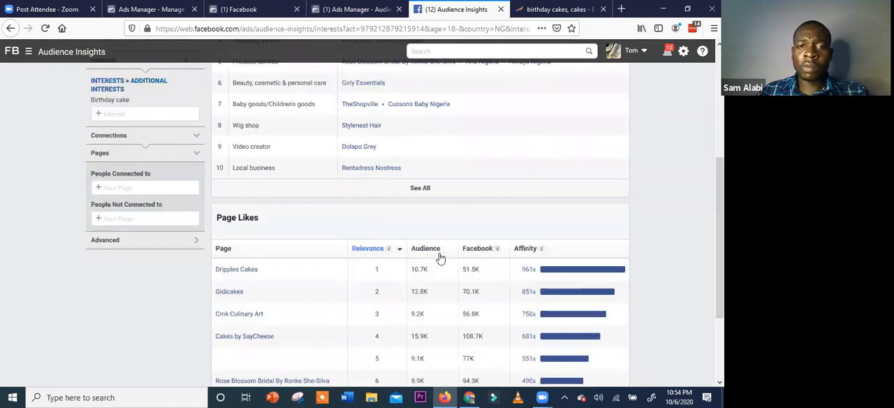
pyautogui.scroll(3, 392, 197)
pyautogui.doubleClick(405, 193)
pyautogui.hotkey('ctrl', 'c')
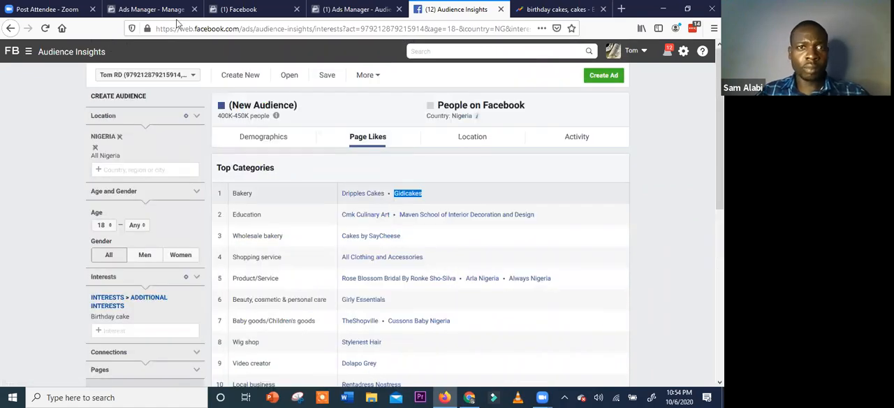
pyautogui.click(177, 18)
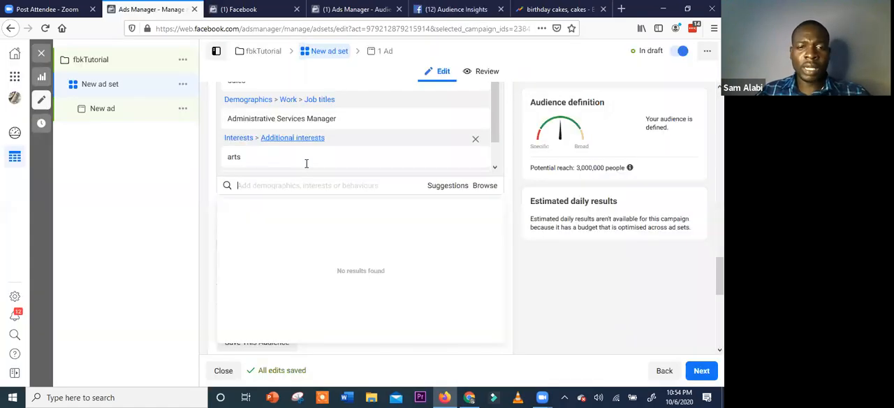
pyautogui.hotkey('ctrl', 'v')
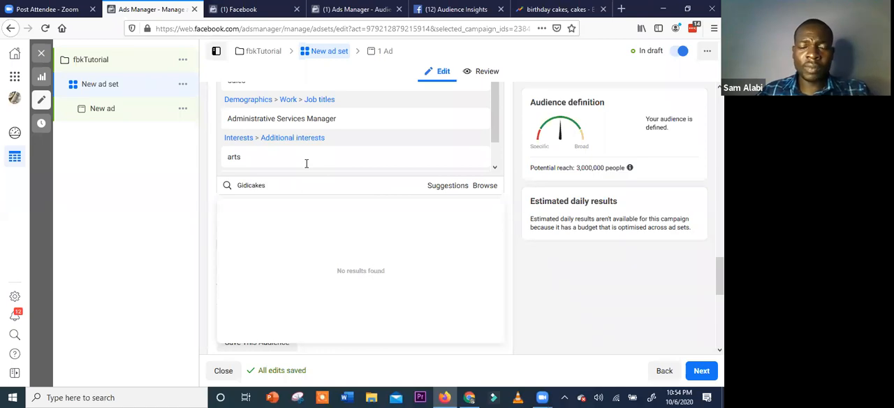
# Copy the Dripples Cakes page name from the Bakery category and search the ad set's detailed targeting for it
pyautogui.click(476, 19)
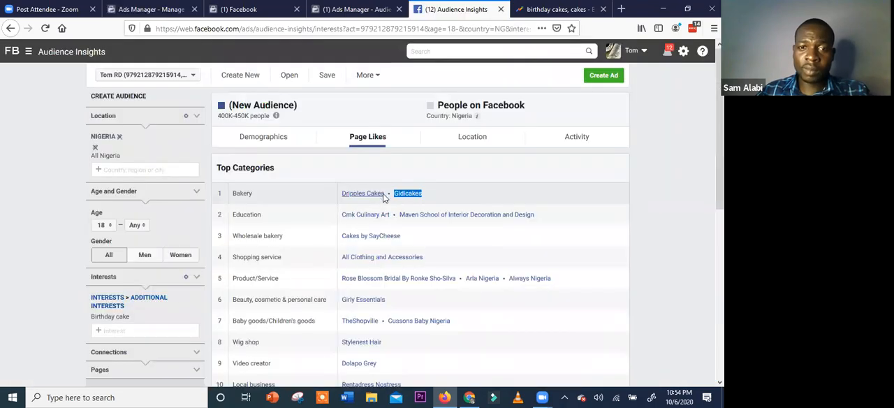
pyautogui.moveTo(384, 197); pyautogui.dragTo(339, 190)
pyautogui.hotkey('ctrl', 'c')
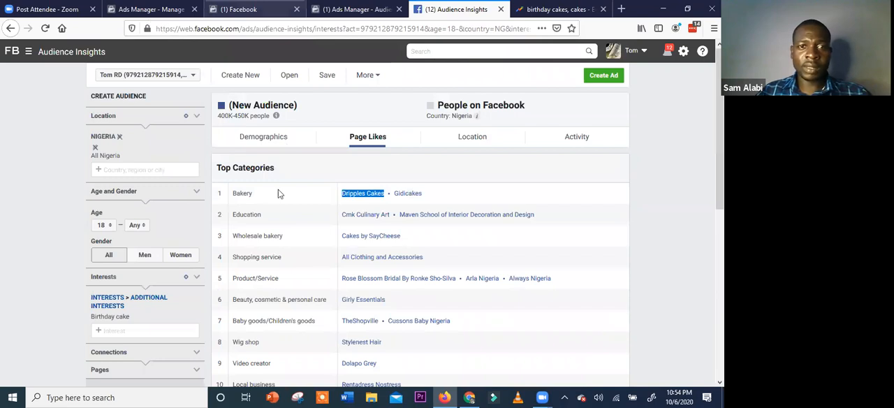
pyautogui.hotkey('ctrl', 'shift', 'Tab')
pyautogui.hotkey('ctrl', 'shift', 'Tab')
pyautogui.hotkey('ctrl', 'shift', 'Tab')
pyautogui.hotkey('ctrl', 'v')
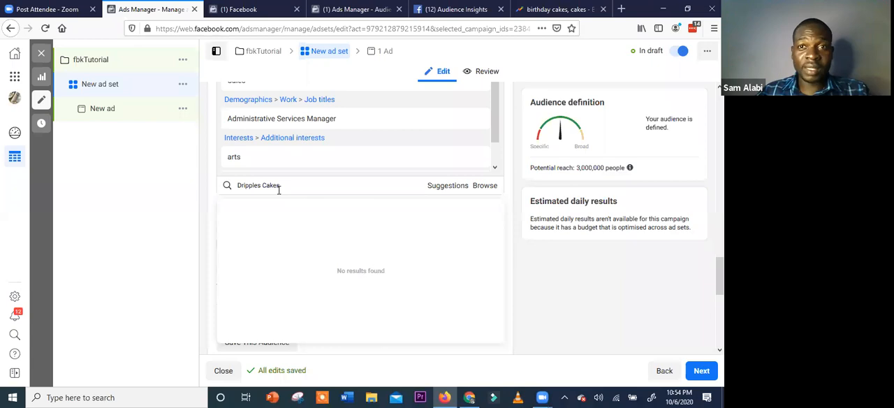
# Copy Cussons Baby Nigeria from the Baby goods/Children's goods category and search the ad set's detailed targeting for it
pyautogui.hotkey('ctrl', 'Tab')
pyautogui.hotkey('ctrl', 'Tab')
pyautogui.hotkey('ctrl', 'Tab')
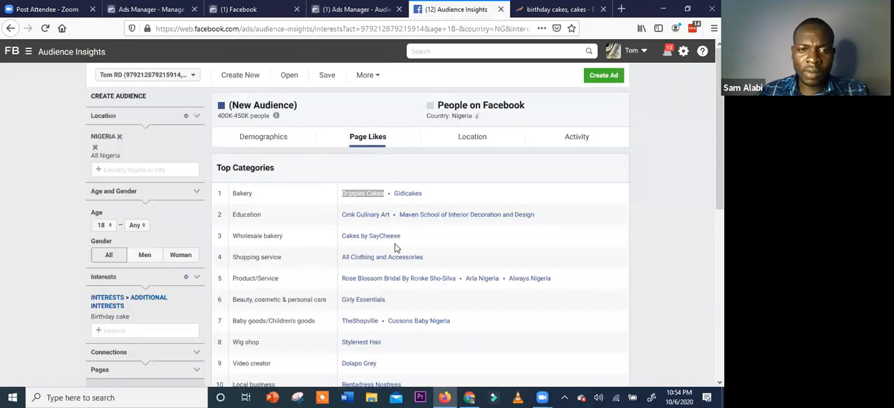
pyautogui.scroll(-3, 377, 264)
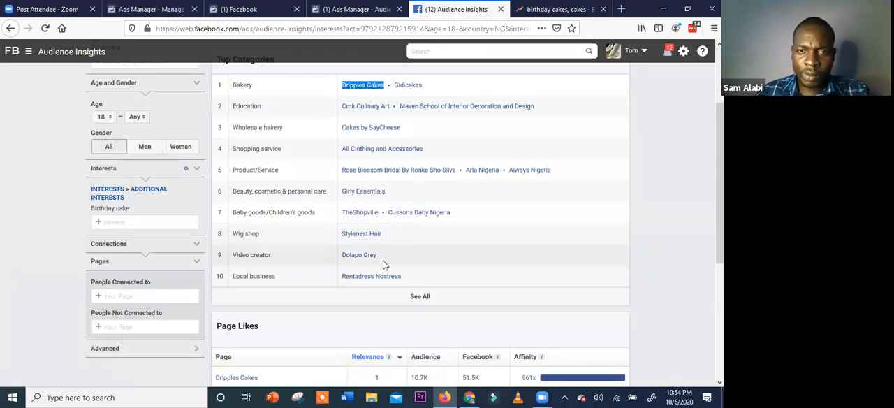
pyautogui.click(456, 215)
pyautogui.moveTo(381, 221); pyautogui.dragTo(380, 221)
pyautogui.hotkey('ctrl', 'c')
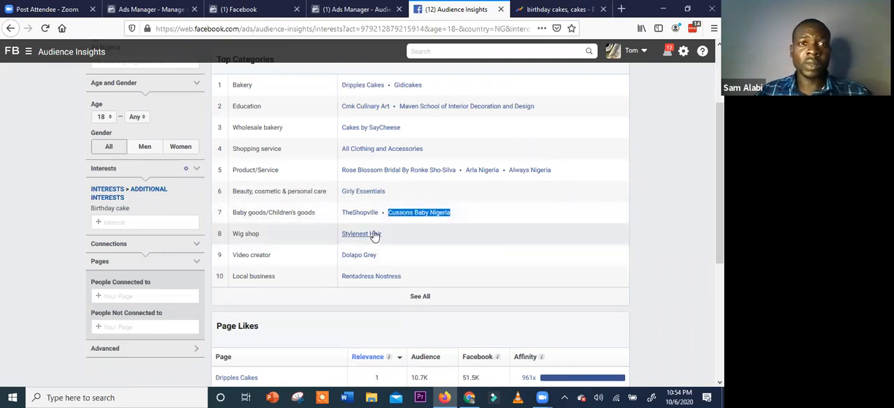
pyautogui.click(151, 10)
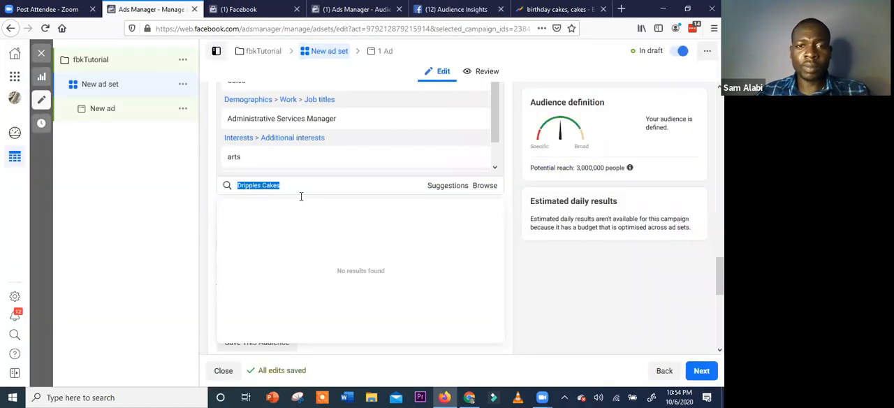
pyautogui.hotkey('ctrl', 'v')
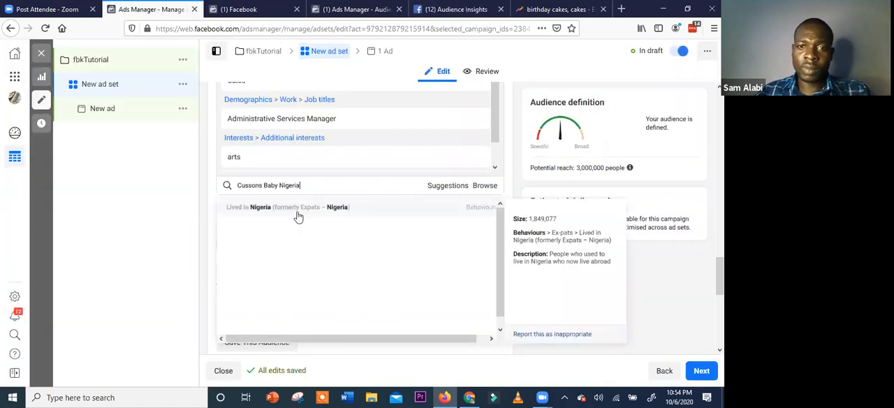
# Copy Always Nigeria from the Product/Service category and search the ad set's detailed targeting for it
pyautogui.hotkey('ctrl', 'Tab')
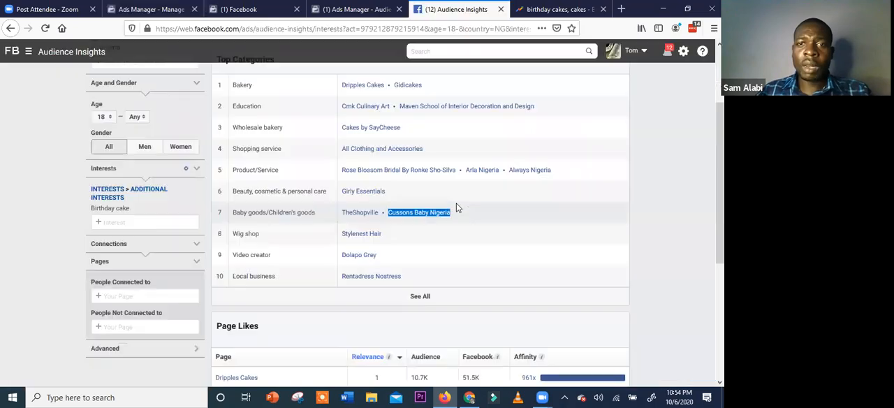
pyautogui.scroll(3, 411, 231)
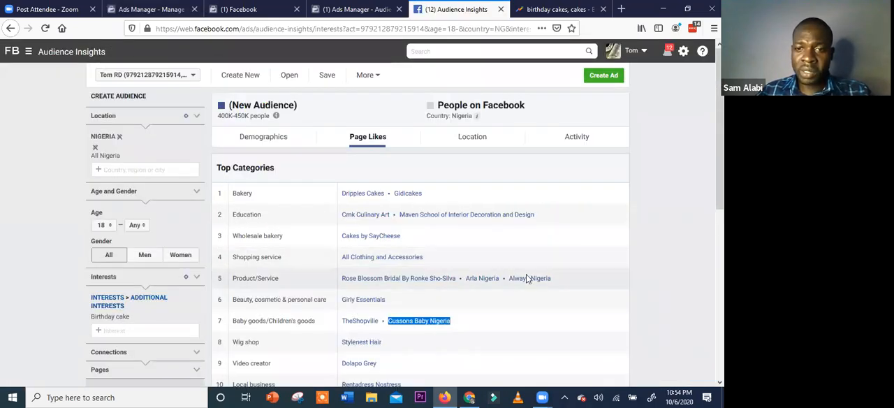
pyautogui.moveTo(552, 279); pyautogui.dragTo(508, 280)
pyautogui.hotkey('ctrl', 'c')
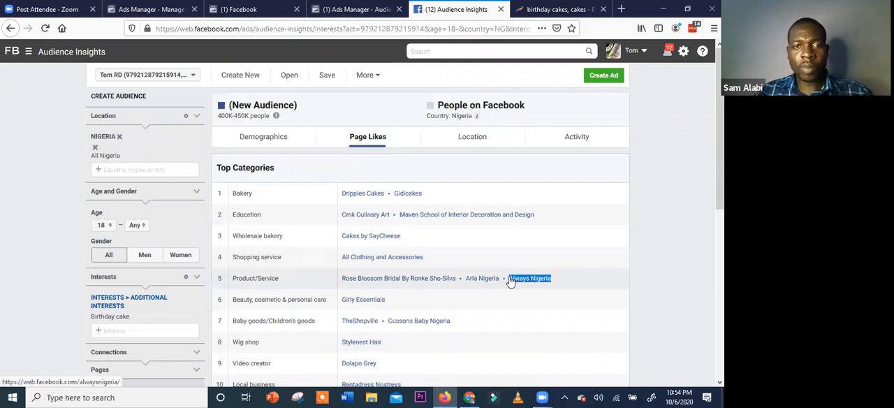
pyautogui.click(255, 10)
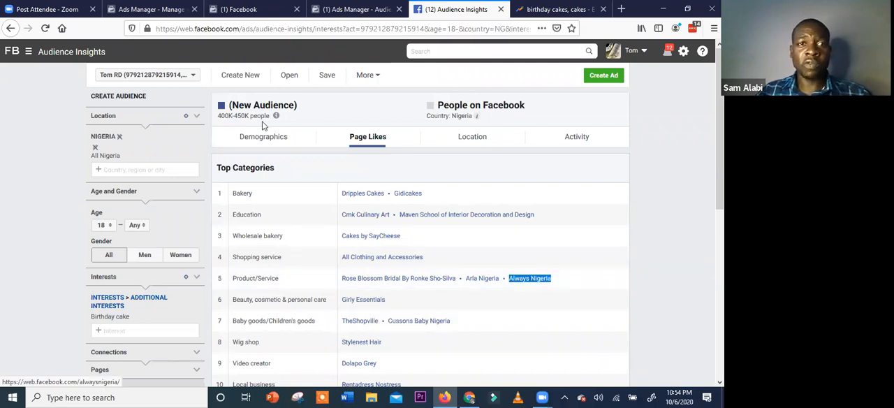
pyautogui.hotkey('ctrl', 'shift', 'Tab')
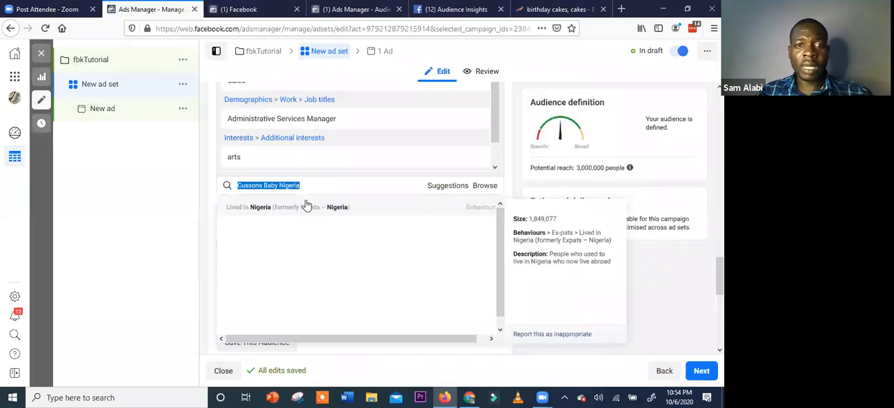
pyautogui.hotkey('ctrl', 'v')
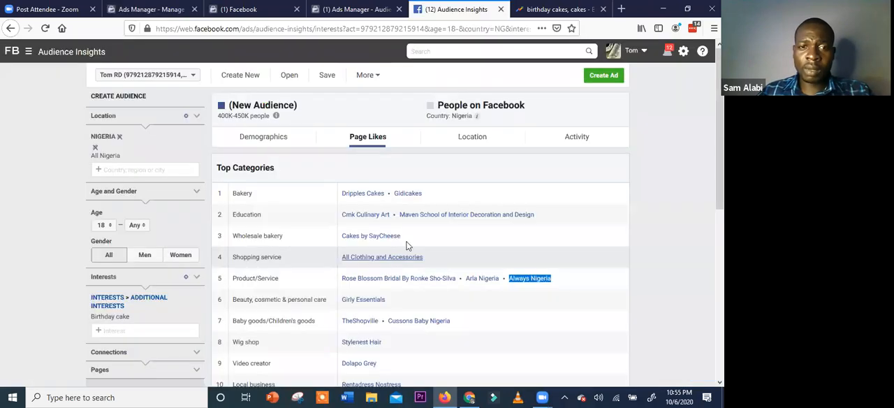
# Open the audience's Location insights and copy the Port Harcourt, Rivers State, Nigeria entry from the top towns/cities
pyautogui.scroll(-3, 405, 248)
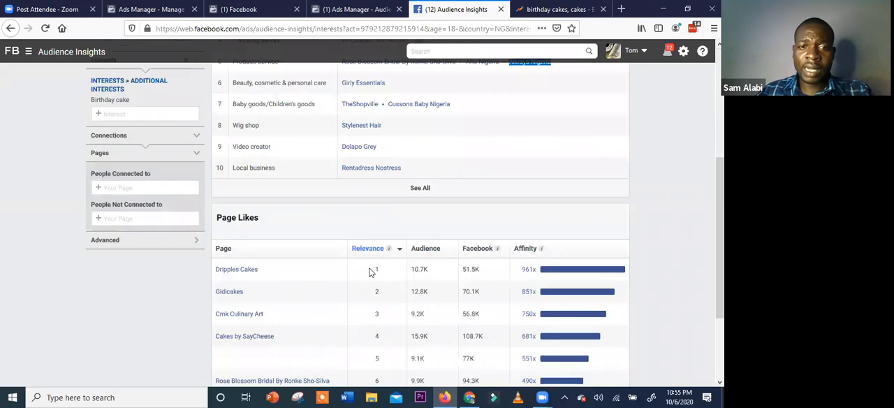
pyautogui.scroll(3, 371, 272)
pyautogui.scroll(1, 462, 146)
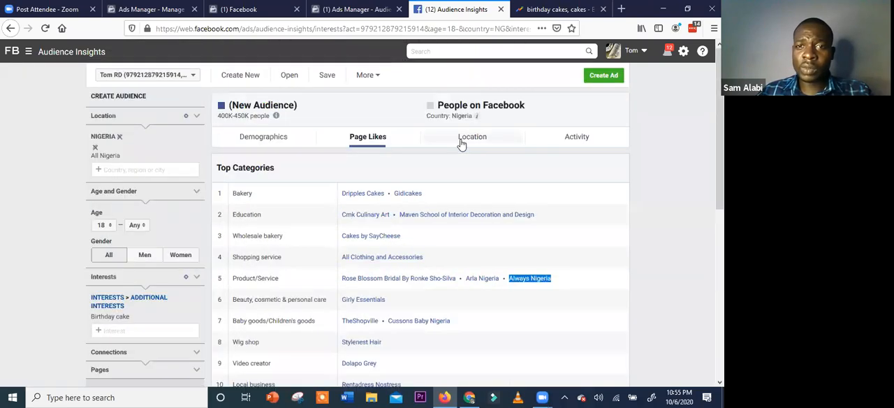
pyautogui.click(463, 140)
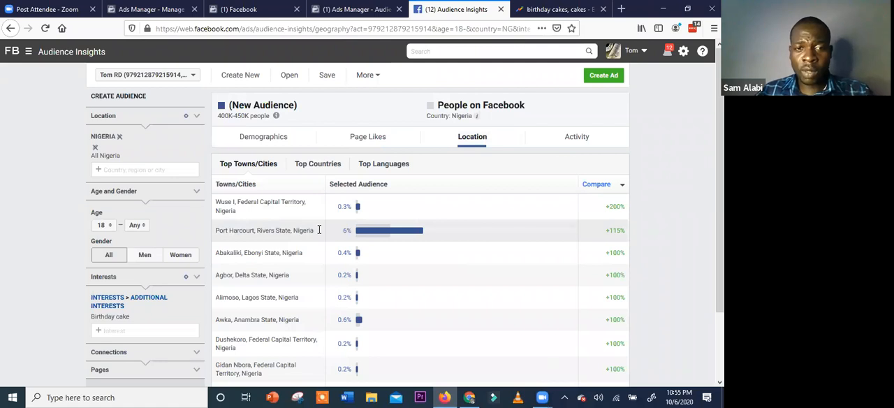
pyautogui.tripleClick(217, 231)
pyautogui.hotkey('ctrl', 'c')
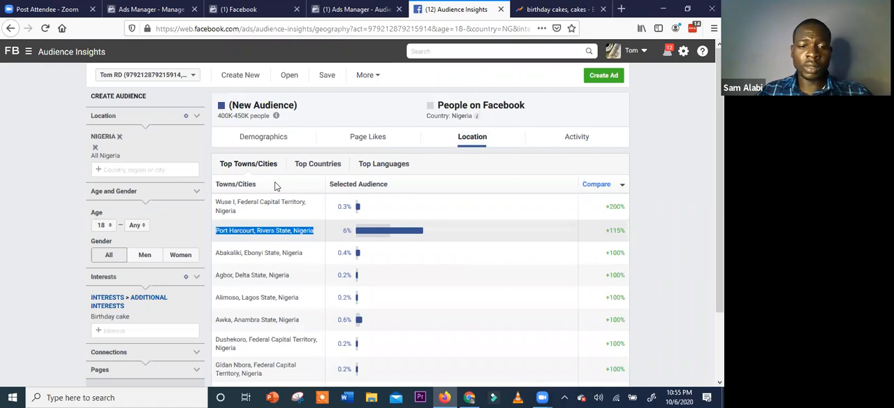
# Clear the ad set's detailed targeting search and add Port Harcourt, Rivers State, Nigeria to the included locations
pyautogui.hotkey('ctrl', 'Tab')
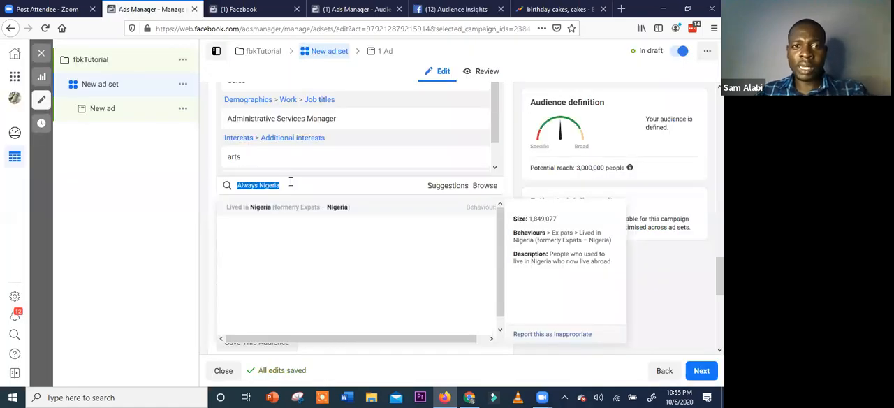
pyautogui.press('BackSpace')
pyautogui.scroll(6, 313, 163)
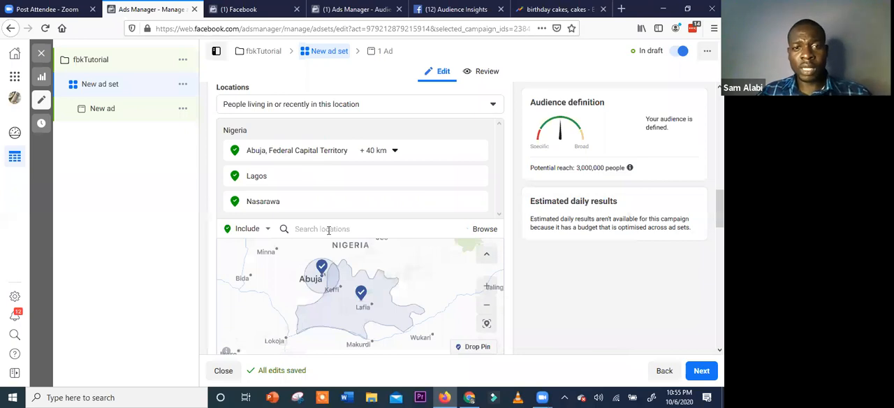
pyautogui.click(329, 231)
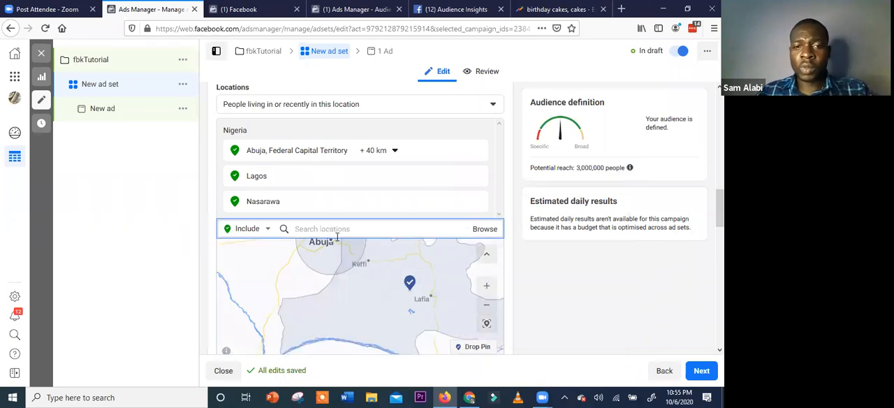
pyautogui.hotkey('ctrl', 'v')
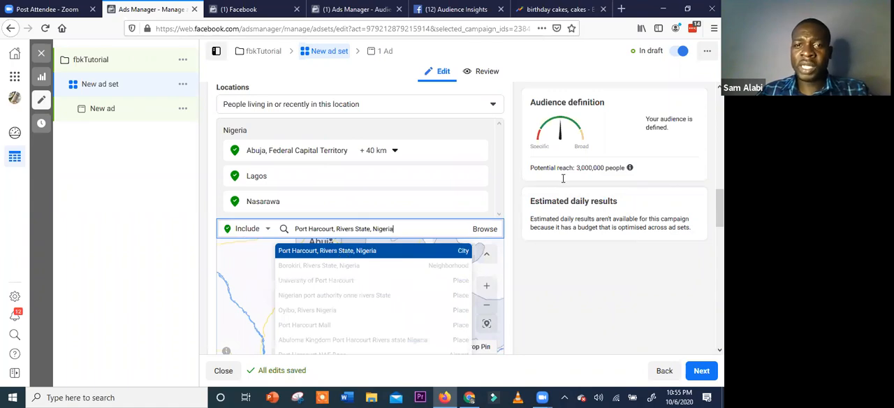
pyautogui.press('Return')
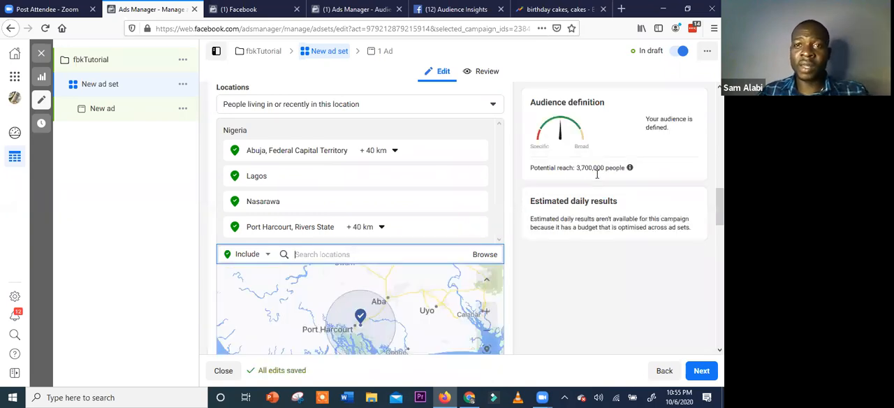
# Expand the full towns/cities list in Audience Insights and examine each location's share of the selected audience
pyautogui.click(456, 9)
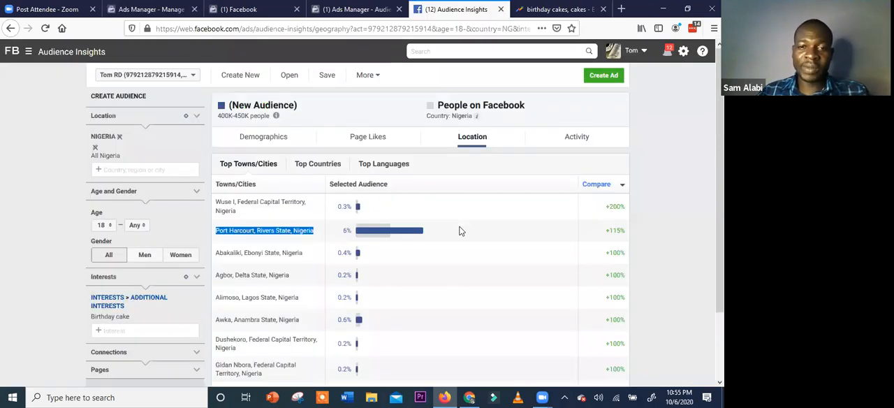
pyautogui.scroll(-2, 431, 292)
pyautogui.scroll(2, 434, 282)
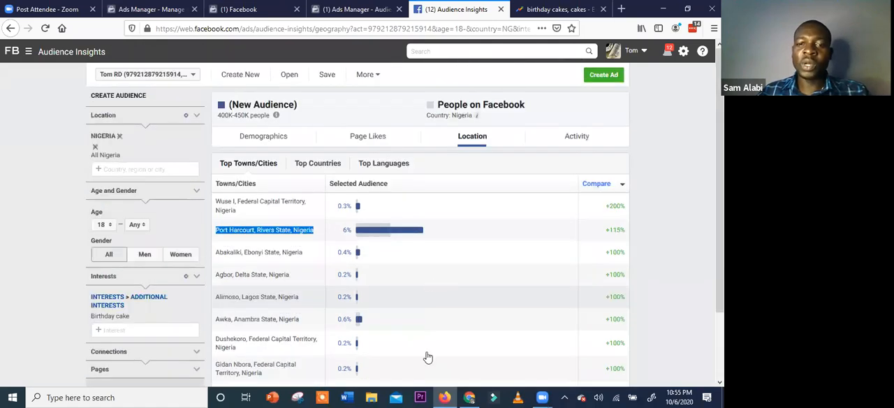
pyautogui.scroll(-2, 431, 353)
pyautogui.click(431, 357)
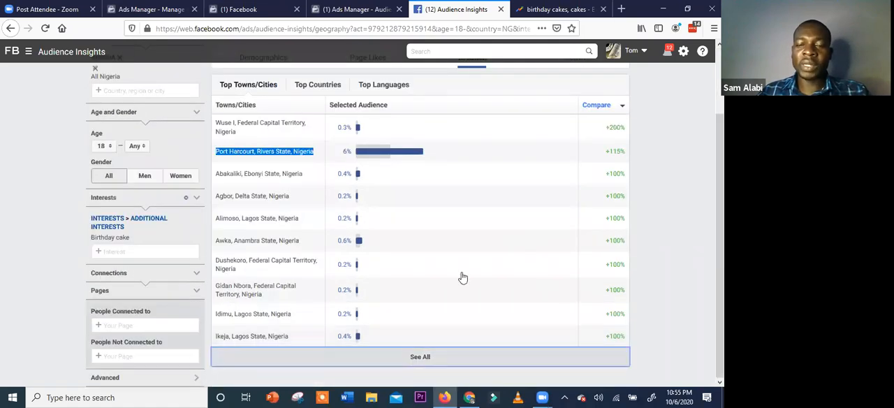
pyautogui.scroll(-3, 461, 276)
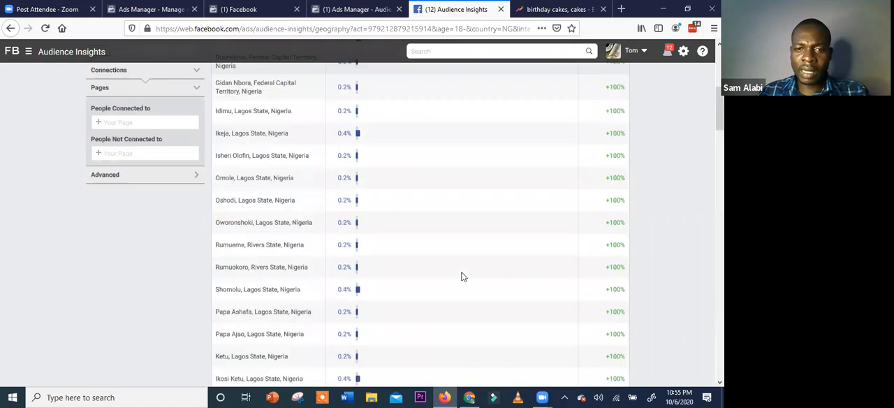
pyautogui.scroll(-5, 461, 276)
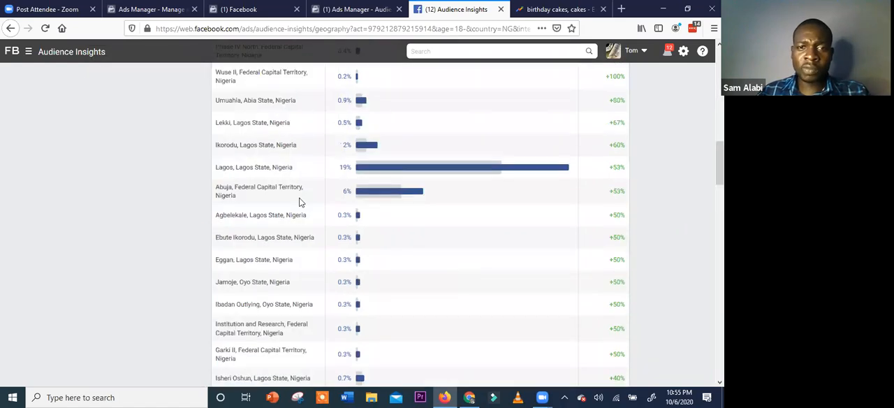
pyautogui.scroll(-3, 300, 208)
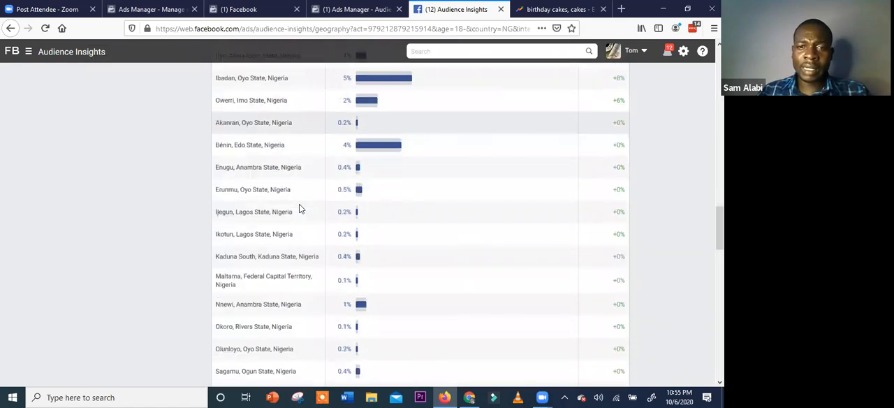
pyautogui.scroll(-3, 301, 208)
pyautogui.scroll(-3, 390, 230)
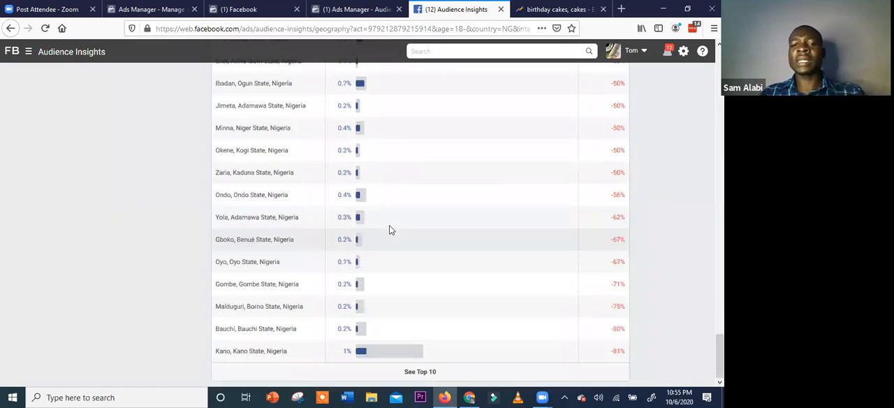
pyautogui.scroll(10, 389, 225)
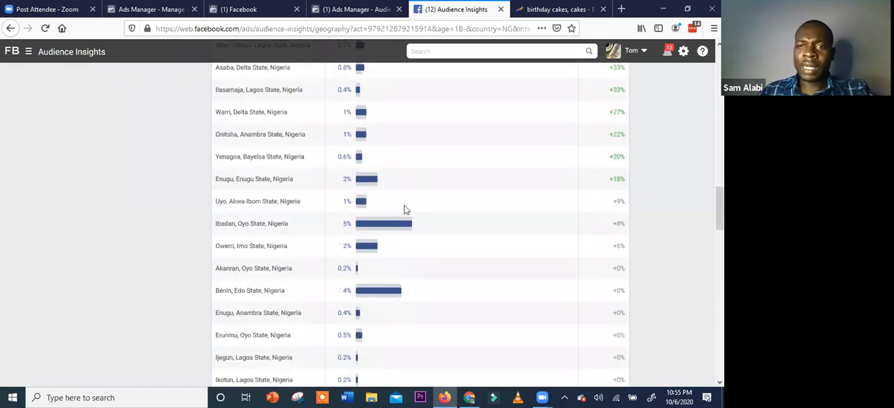
pyautogui.scroll(5, 405, 210)
pyautogui.scroll(10, 570, 141)
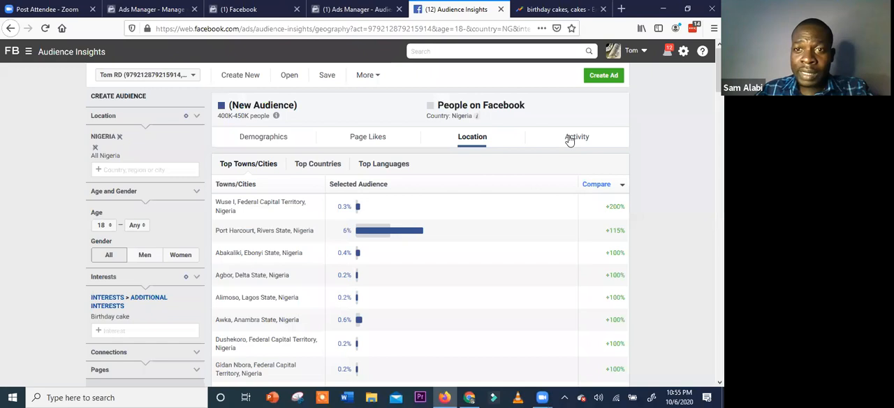
# Open the audience's Activity insights and copy the Mobile Only label from the Device Users chart
pyautogui.click(570, 139)
pyautogui.scroll(-2, 410, 253)
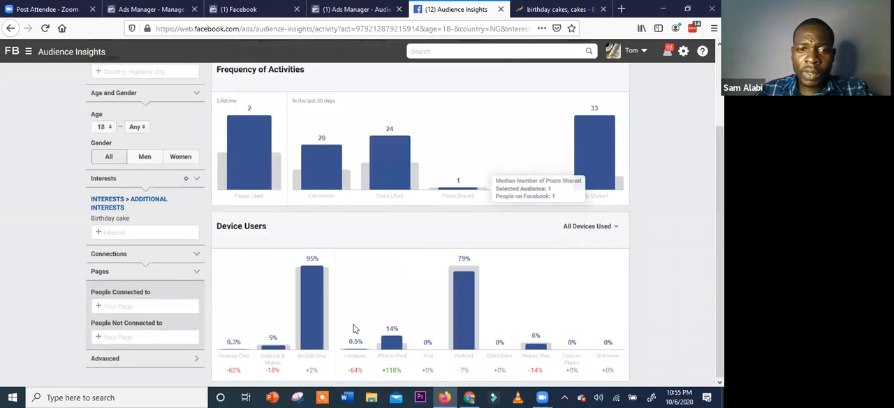
pyautogui.doubleClick(318, 356)
pyautogui.click(320, 355)
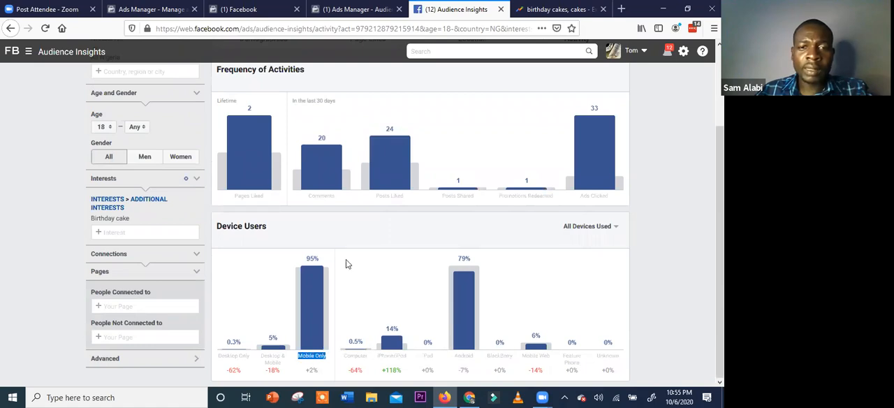
pyautogui.rightClick(346, 259)
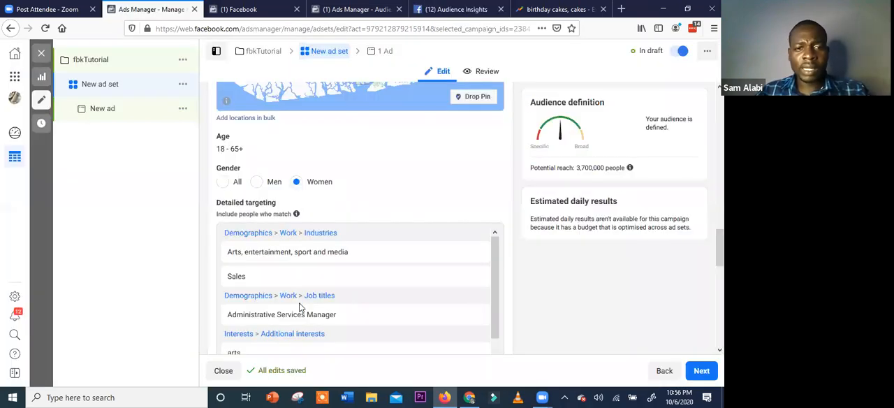
# Search the ad set's detailed targeting for Mobile Only and look through the suggested mobile device behaviours
pyautogui.scroll(-2, 281, 284)
pyautogui.scroll(-2, 282, 280)
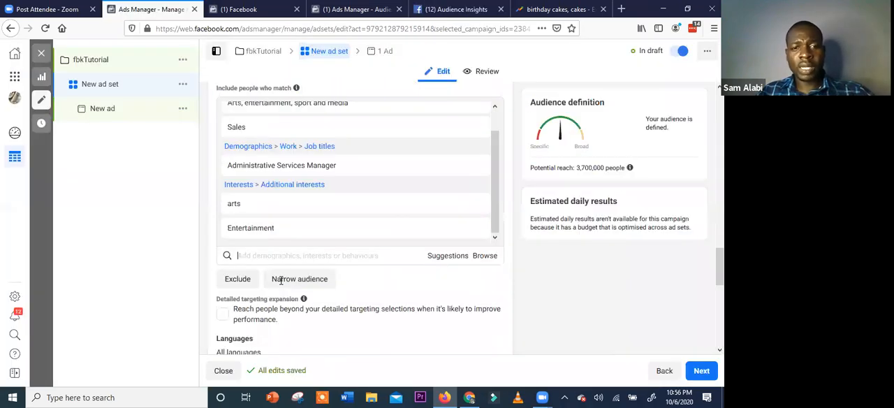
pyautogui.write('Mobile Only')
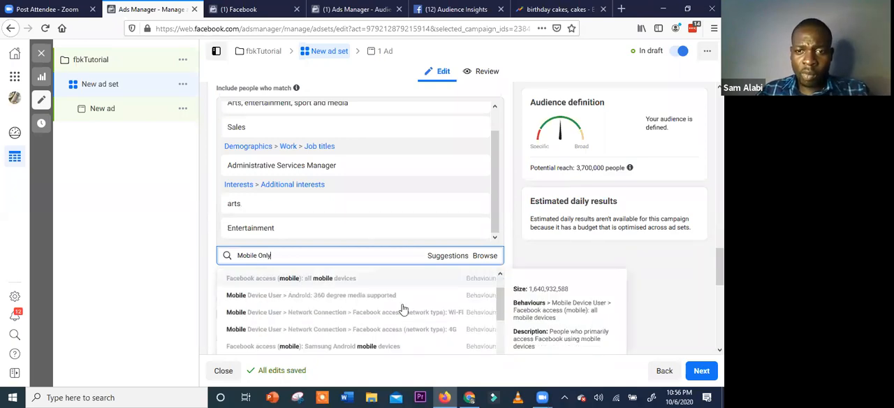
pyautogui.scroll(-5, 426, 308)
pyautogui.scroll(-3, 443, 216)
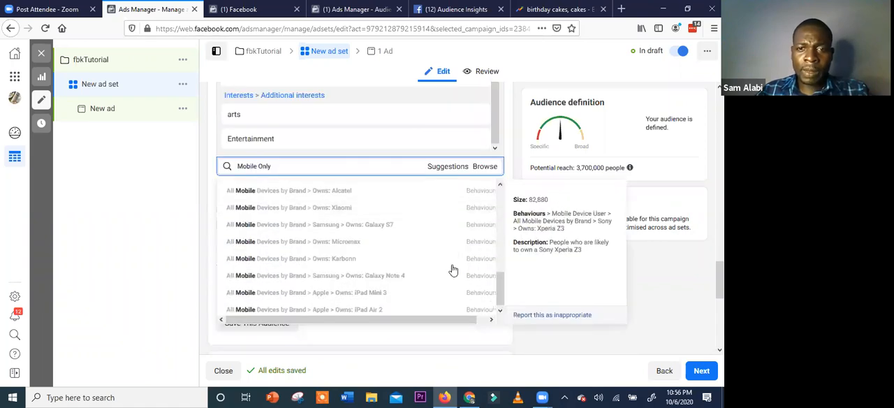
# Review the ad set's placements, optimisation and delivery, location, and detailed targeting settings
pyautogui.scroll(-4, 419, 284)
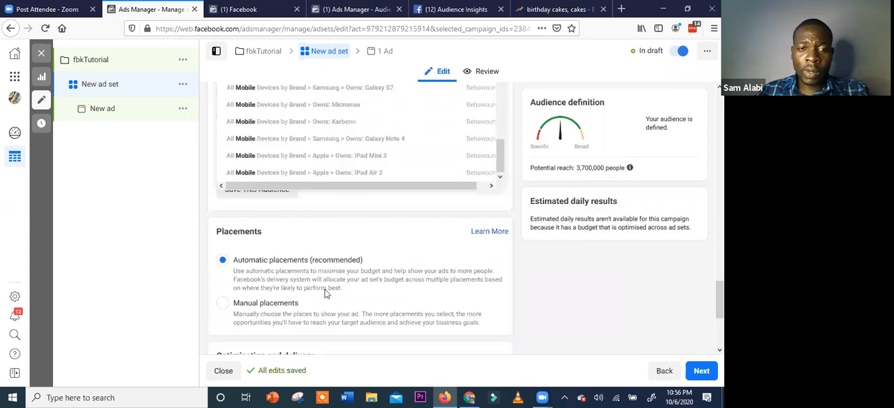
pyautogui.scroll(-4, 378, 283)
pyautogui.scroll(-1, 387, 280)
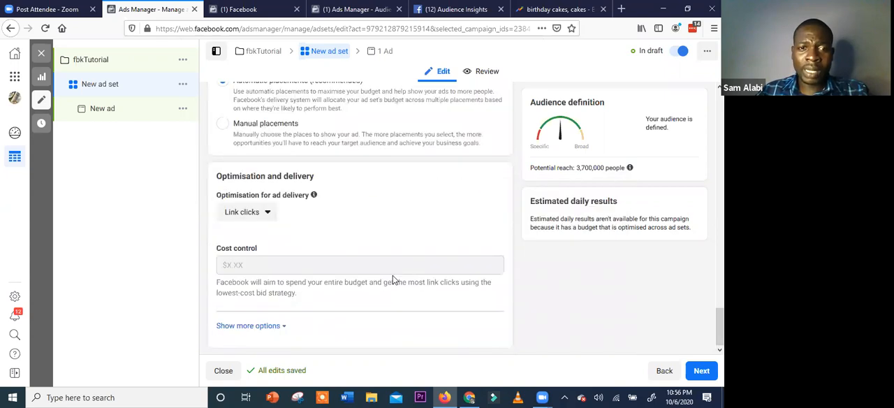
pyautogui.scroll(5, 393, 275)
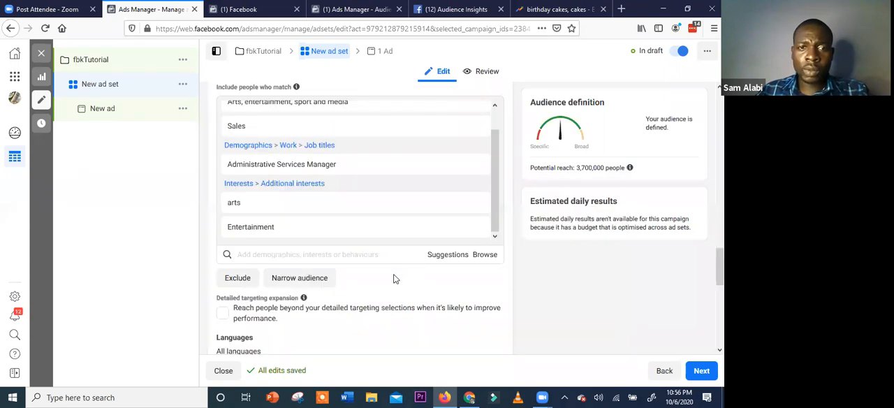
pyautogui.scroll(3, 394, 279)
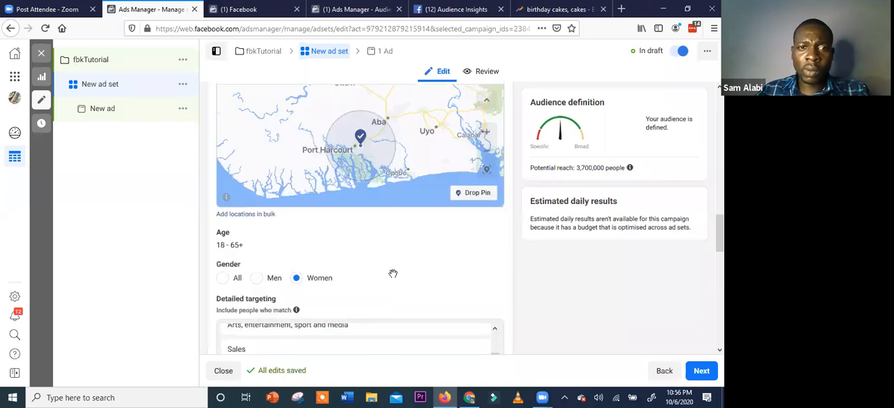
pyautogui.scroll(3, 394, 276)
pyautogui.scroll(-3, 393, 278)
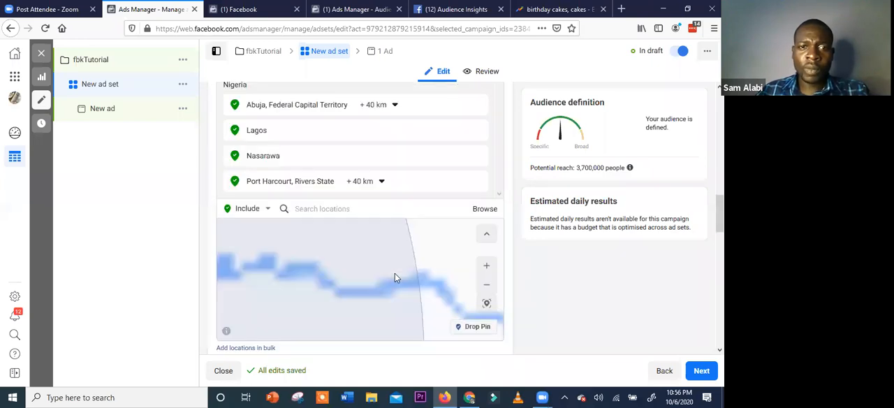
pyautogui.scroll(-5, 313, 229)
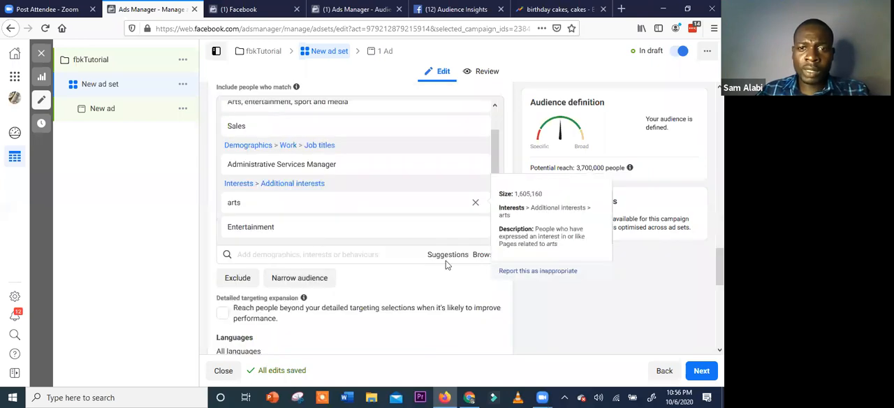
# Browse the ad set's detailed targeting behaviours and look through the options under Mobile Device User
pyautogui.click(483, 256)
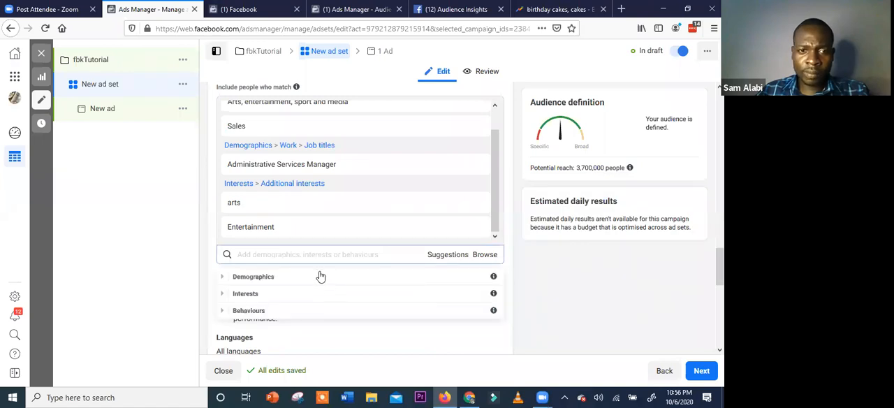
pyautogui.scroll(-2, 315, 222)
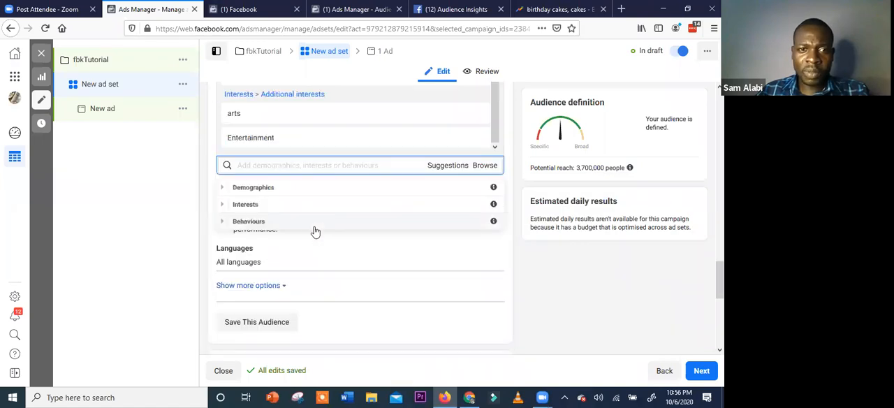
pyautogui.click(314, 225)
pyautogui.scroll(-1, 302, 253)
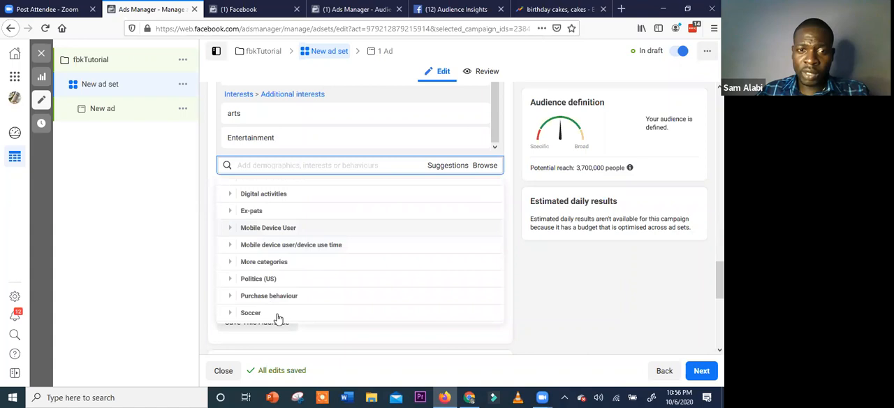
pyautogui.click(273, 232)
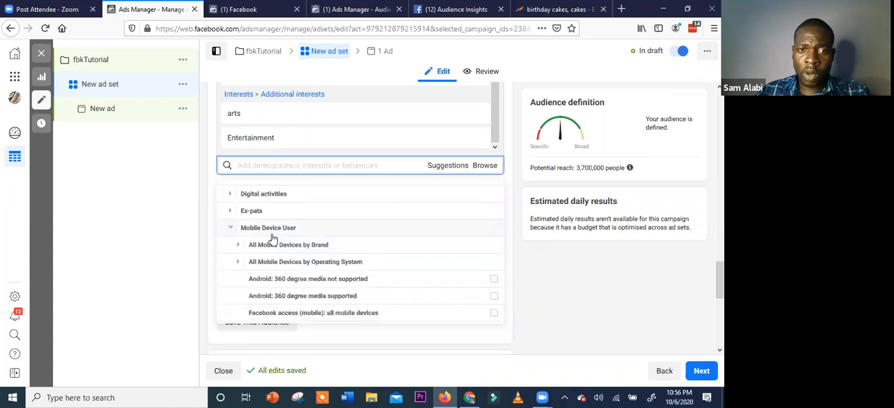
pyautogui.scroll(-1, 433, 224)
pyautogui.moveTo(428, 245)
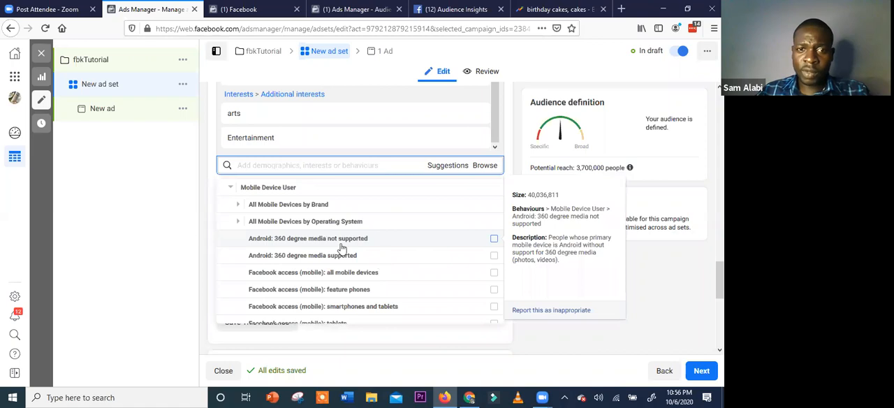
pyautogui.scroll(-1, 343, 269)
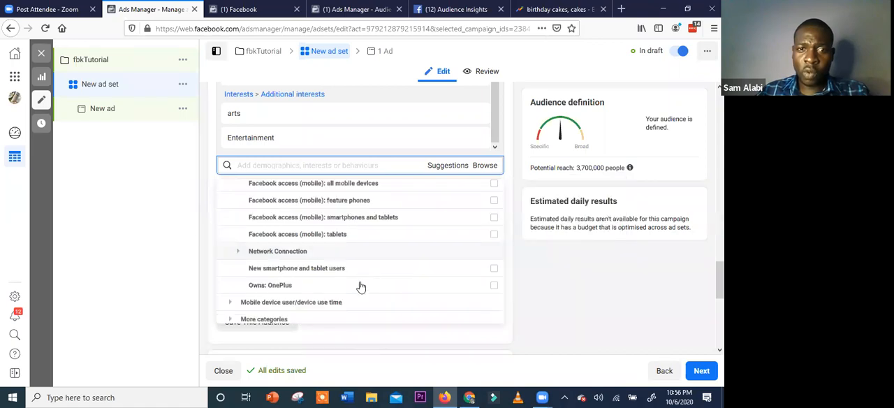
pyautogui.moveTo(349, 285)
pyautogui.scroll(-1, 346, 266)
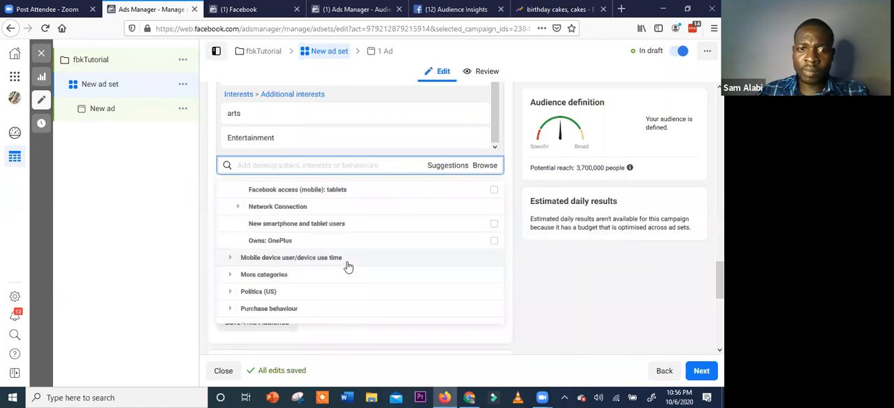
# Expand the Mobile device user/device use time behaviours and examine the usage-duration options
pyautogui.click(340, 263)
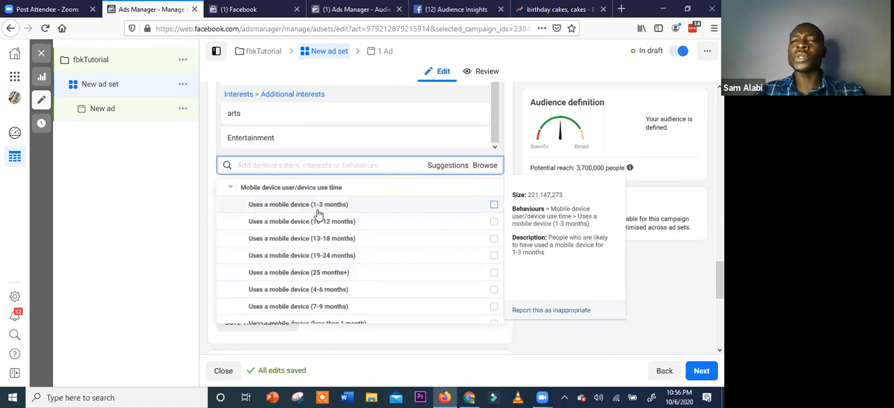
pyautogui.scroll(-1, 329, 224)
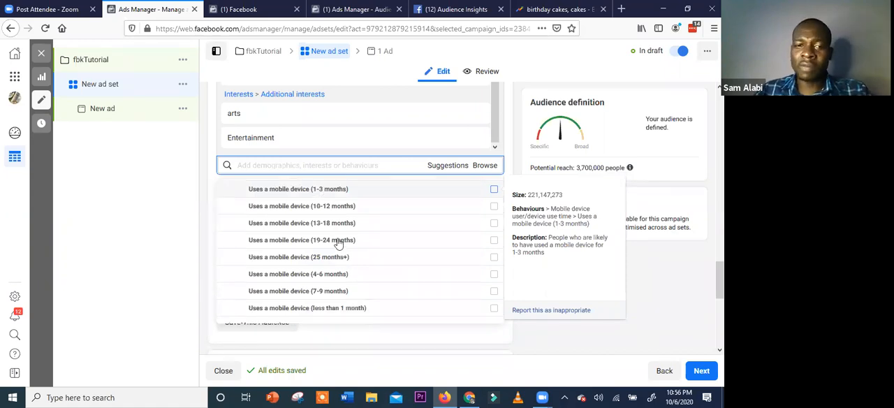
pyautogui.scroll(-2, 343, 255)
pyautogui.scroll(-2, 360, 217)
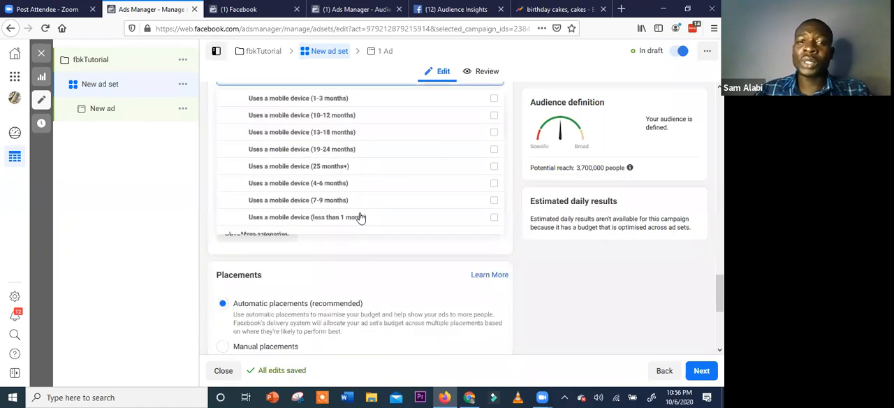
pyautogui.scroll(2, 360, 218)
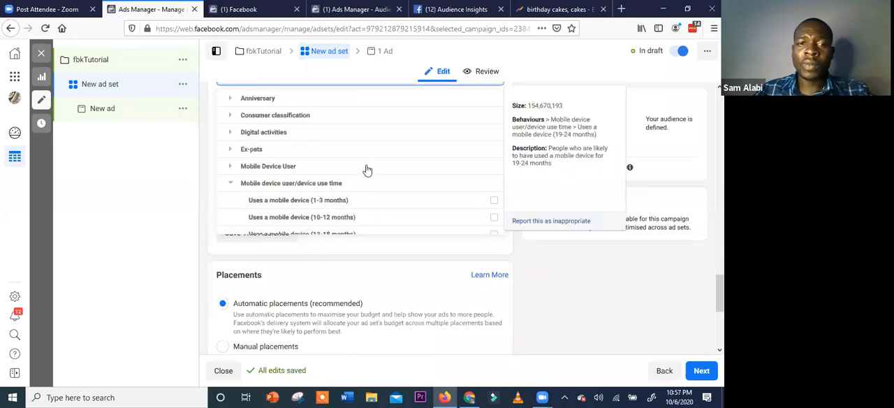
# Look through the All Mobile Devices by Brand options under Mobile Device User, then collapse the brand list
pyautogui.scroll(-2, 325, 120)
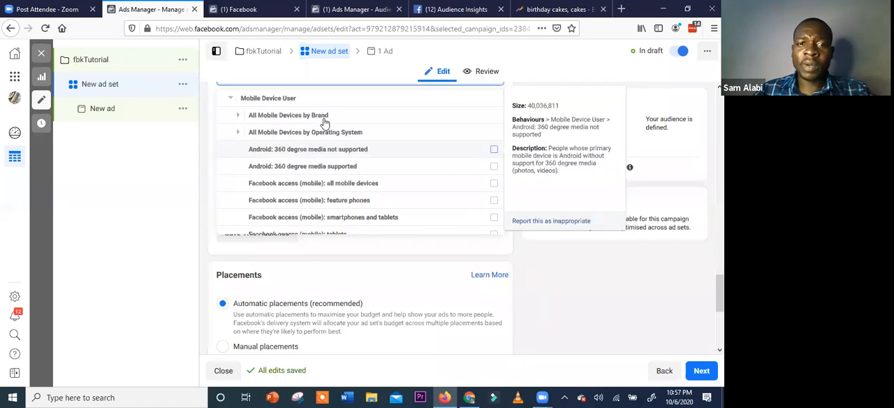
pyautogui.click(324, 117)
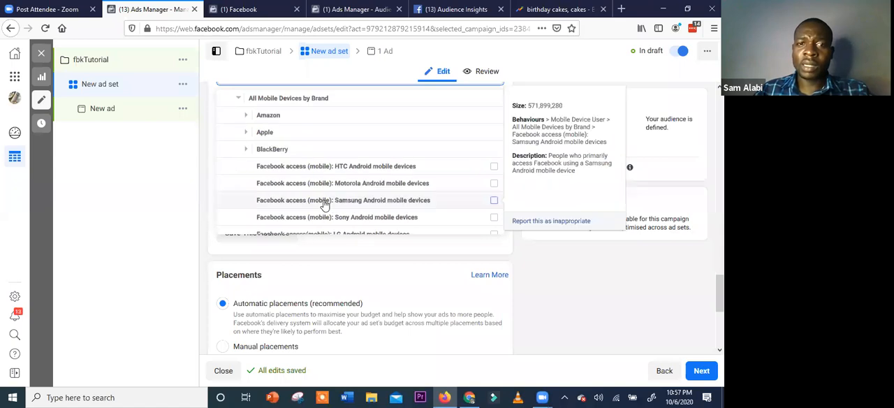
pyautogui.click(302, 104)
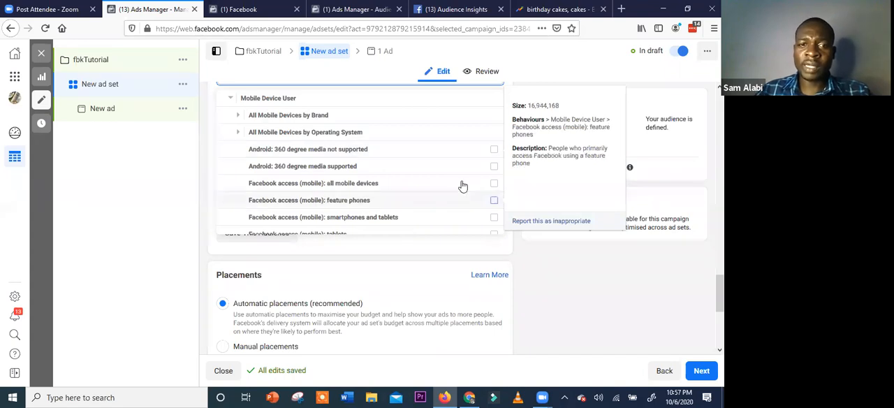
# Add Facebook access (mobile) for all mobile devices, feature phones, and smartphones and tablets to the detailed targeting
pyautogui.click(496, 204)
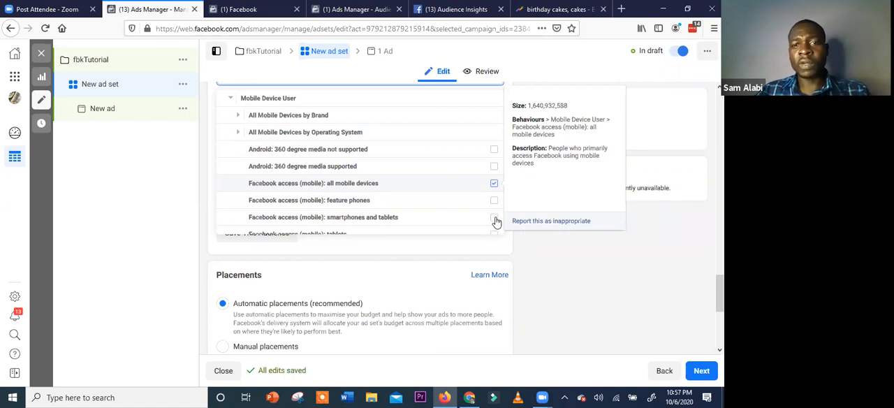
pyautogui.click(495, 220)
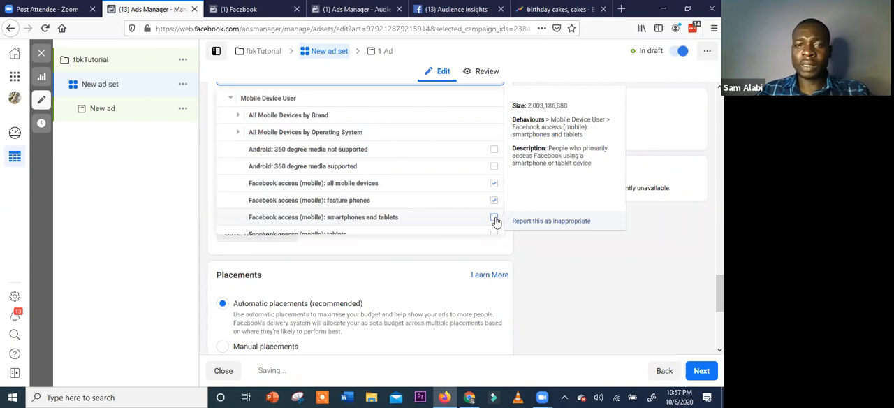
pyautogui.click(517, 253)
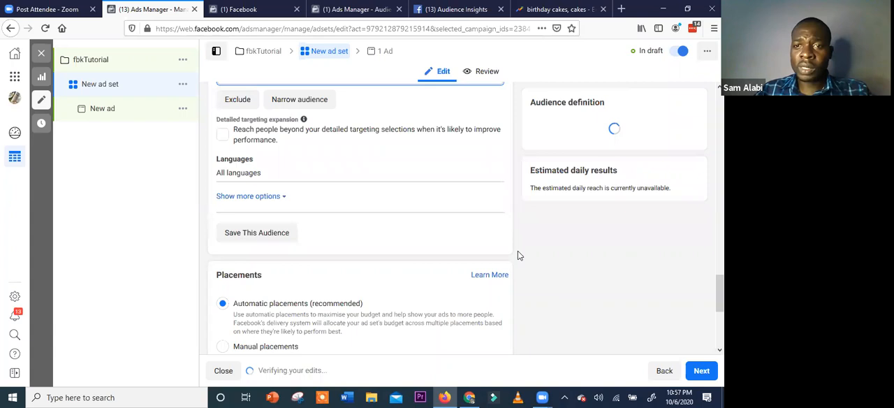
# Switch to Audience Insights and examine the Device Users chart for the audience's device types
pyautogui.click(456, 9)
pyautogui.scroll(-1, 529, 294)
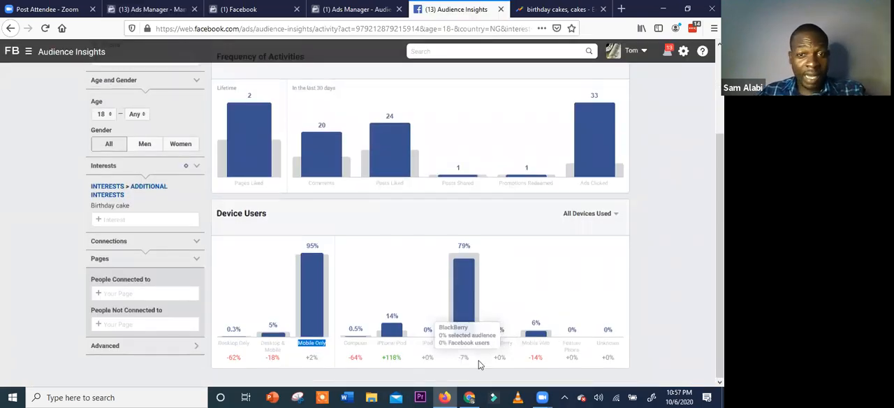
pyautogui.scroll(1, 478, 323)
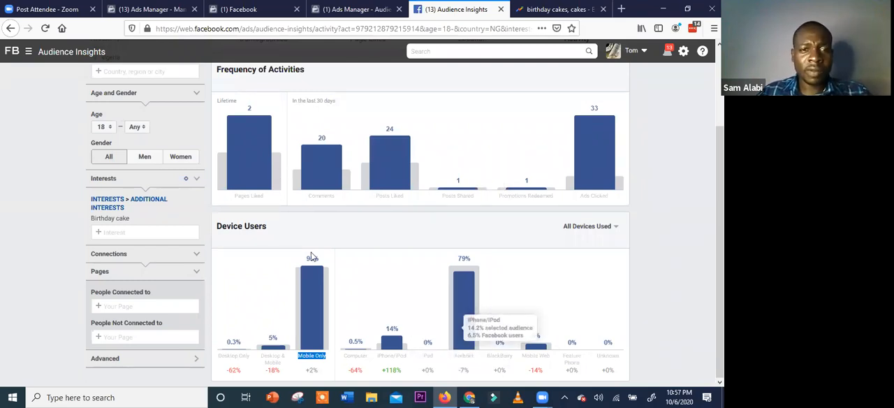
# Return to Ads Manager and review the ad set's placements, gender, detailed targeting and included locations
pyautogui.click(152, 10)
pyautogui.scroll(-1, 297, 201)
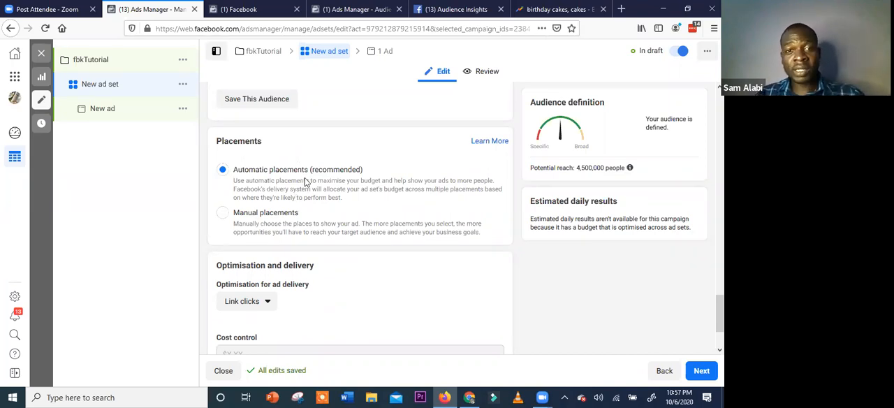
pyautogui.scroll(5, 307, 180)
pyautogui.scroll(3, 343, 199)
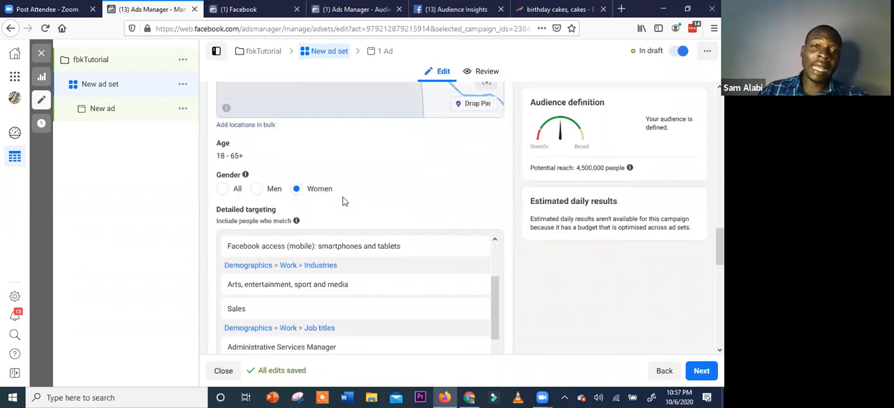
pyautogui.moveTo(340, 297)
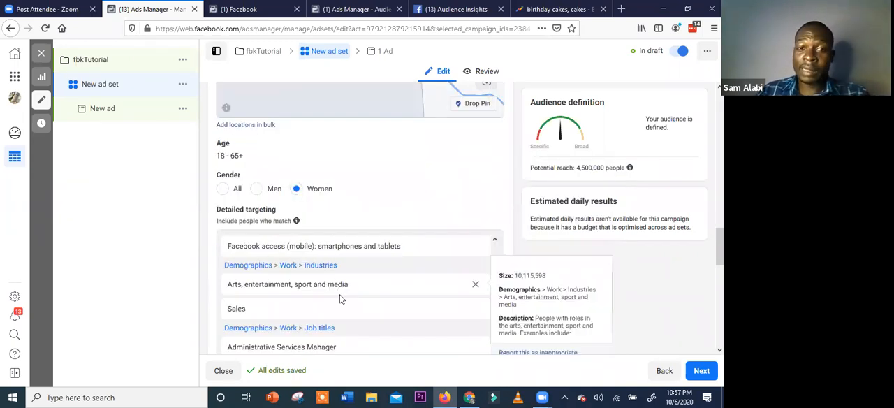
pyautogui.scroll(1, 357, 234)
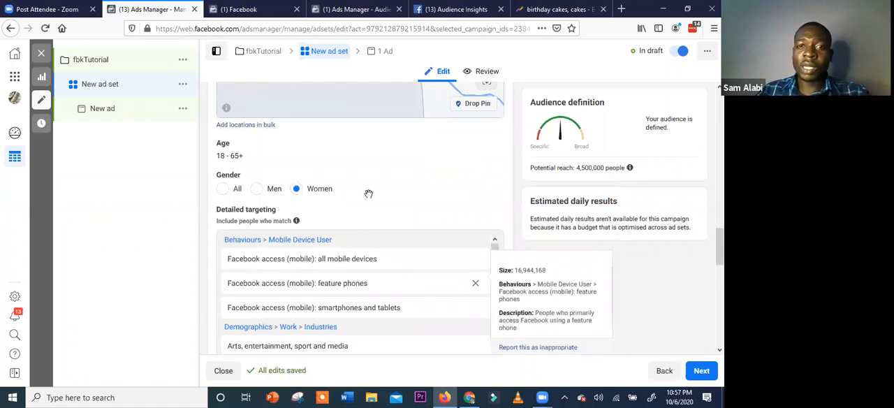
pyautogui.scroll(2, 369, 193)
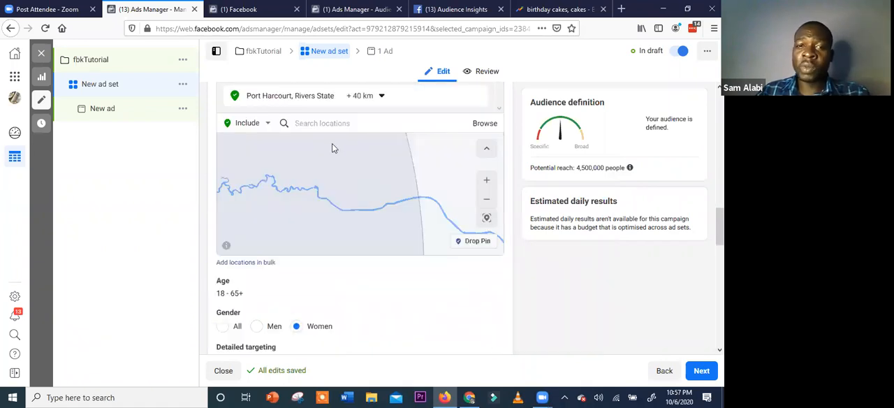
pyautogui.scroll(1, 353, 204)
pyautogui.scroll(2, 354, 198)
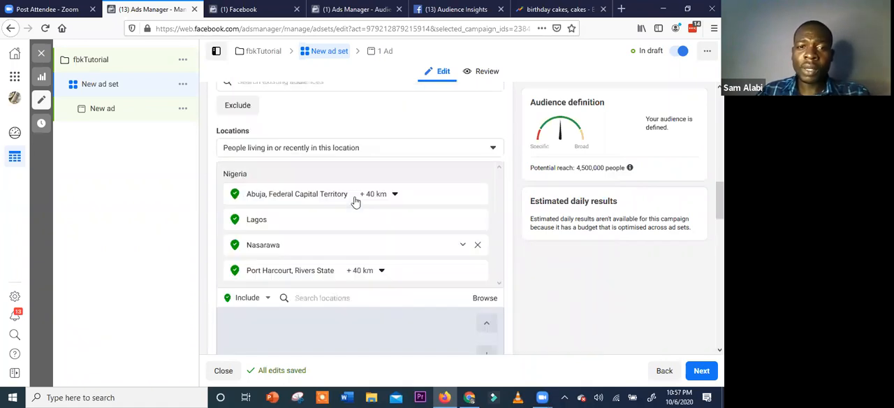
# Add an exclusion section for people who match to the ad set's detailed targeting
pyautogui.scroll(-3, 329, 289)
pyautogui.scroll(-2, 355, 246)
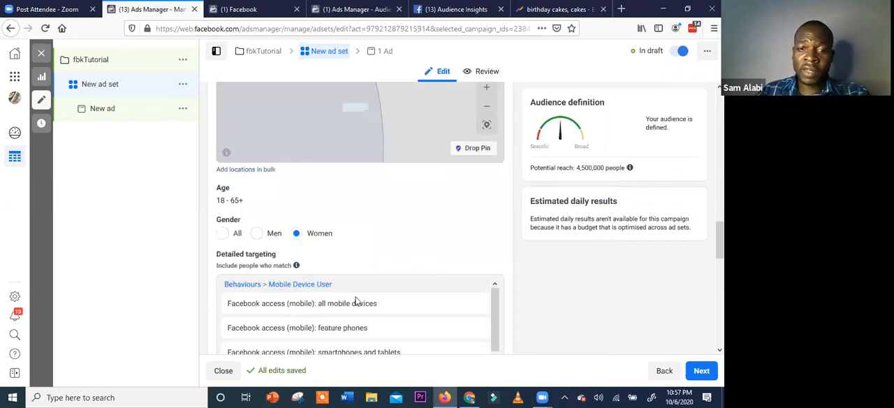
pyautogui.scroll(-3, 392, 286)
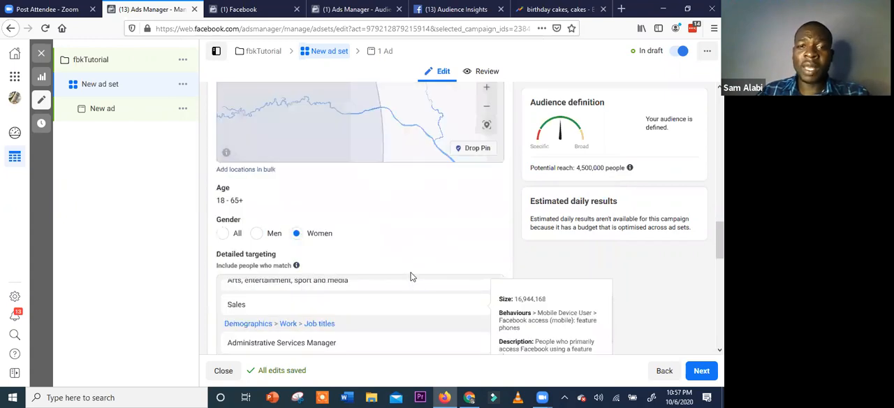
pyautogui.scroll(-3, 412, 271)
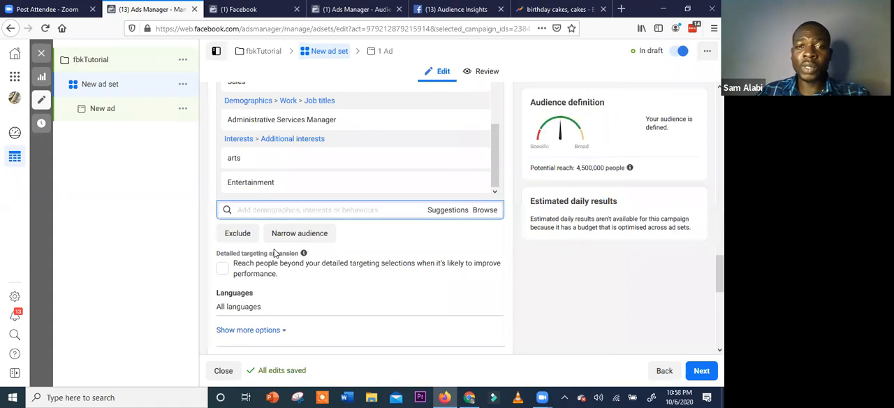
pyautogui.click(239, 237)
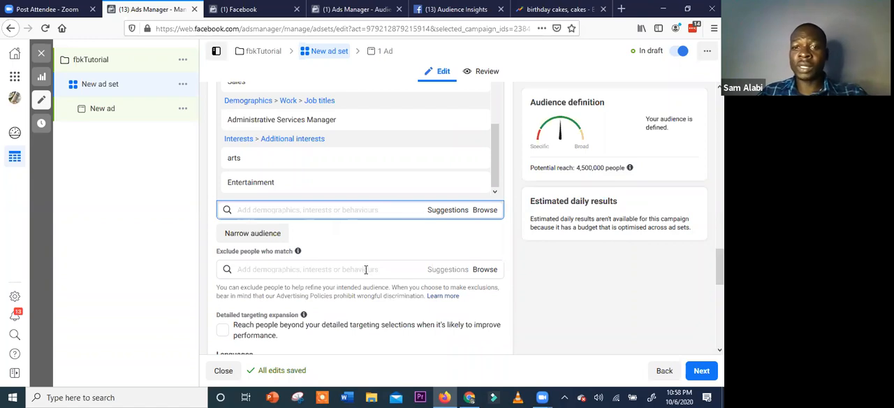
# Review the ad set's targeting expansion, languages, placements, locations and exclusion settings
pyautogui.scroll(-2, 375, 237)
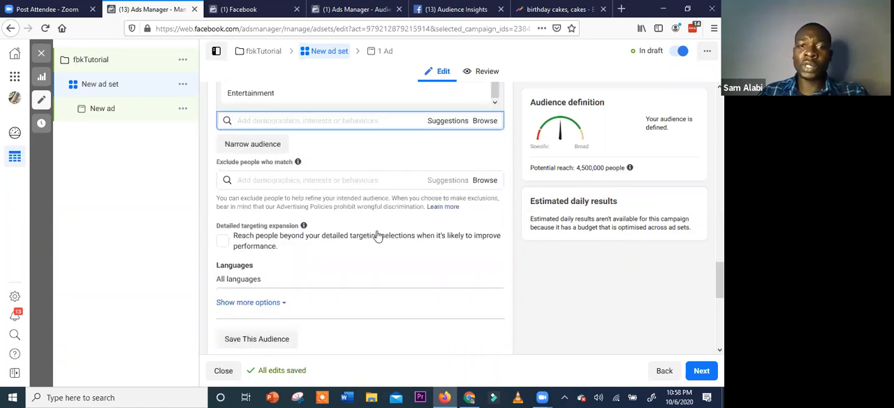
pyautogui.scroll(-2, 314, 217)
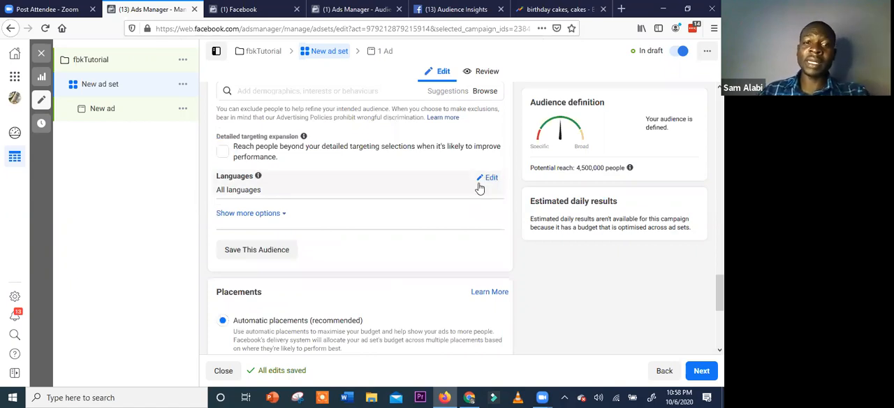
pyautogui.scroll(-1, 452, 213)
pyautogui.scroll(-1, 349, 234)
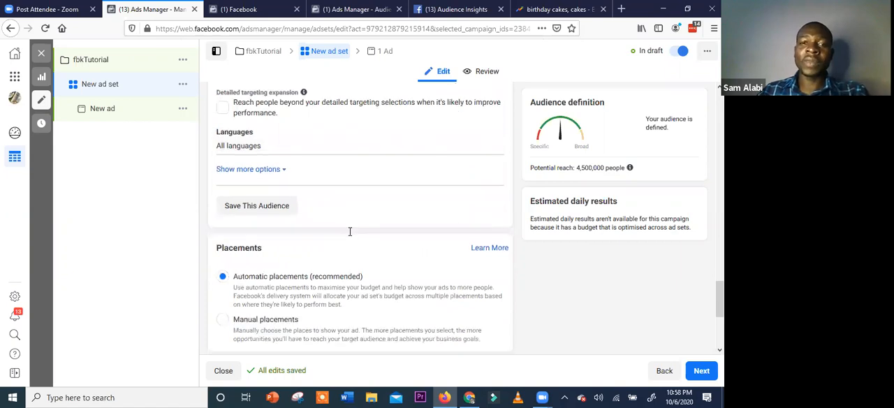
pyautogui.scroll(5, 350, 231)
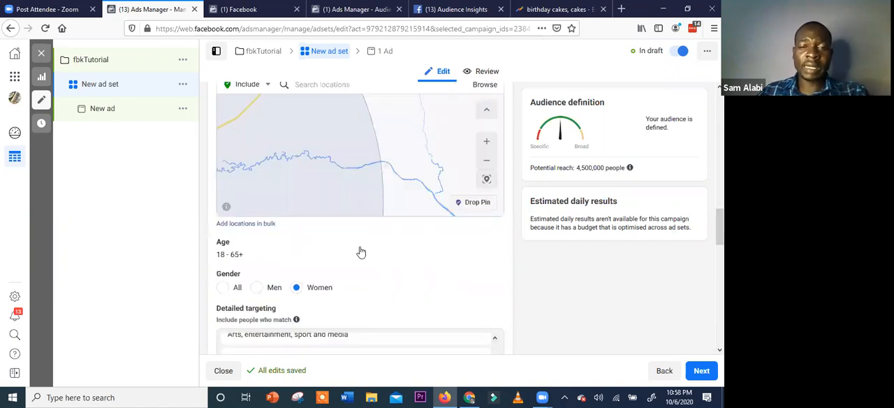
pyautogui.scroll(4, 360, 251)
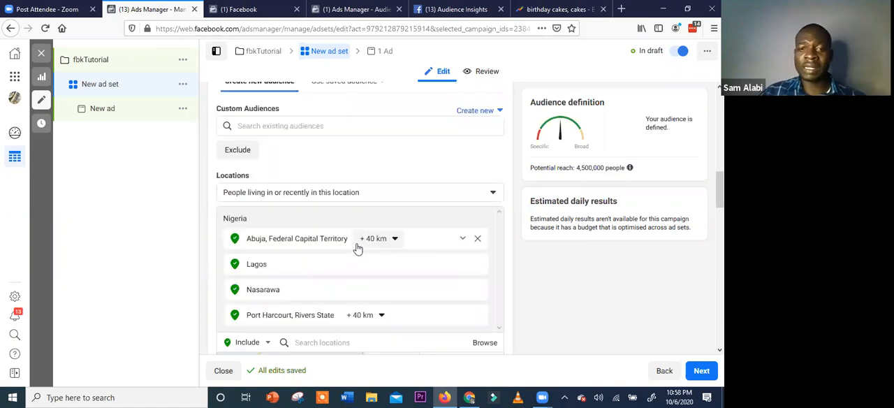
pyautogui.scroll(-3, 357, 252)
pyautogui.scroll(-4, 357, 252)
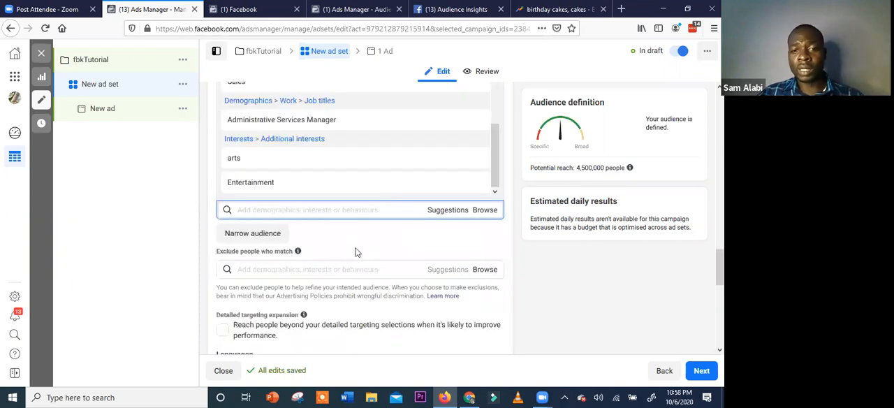
# Save the ad set's current targeting as a reusable audience named "cake audience"
pyautogui.scroll(-2, 266, 299)
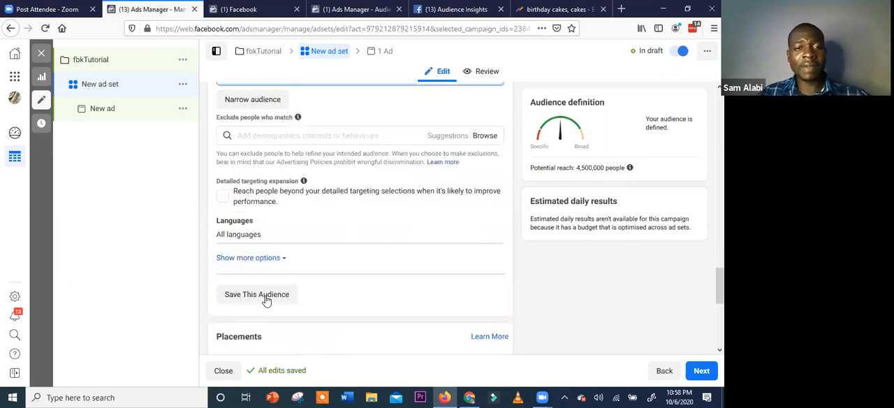
pyautogui.click(265, 300)
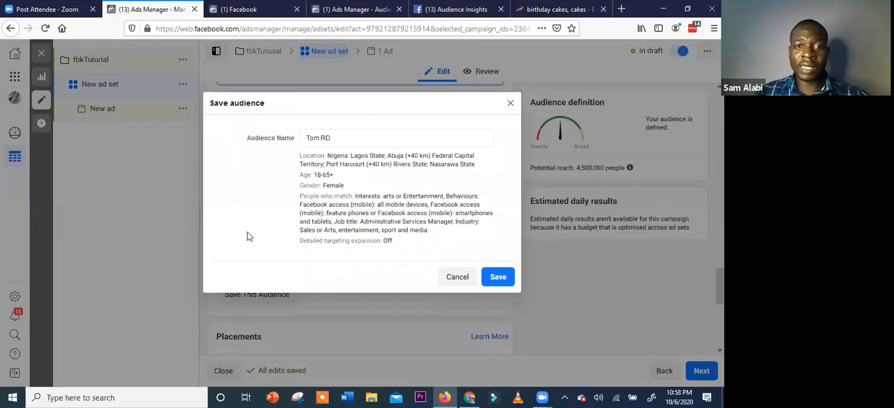
pyautogui.tripleClick(305, 137)
pyautogui.write('a')
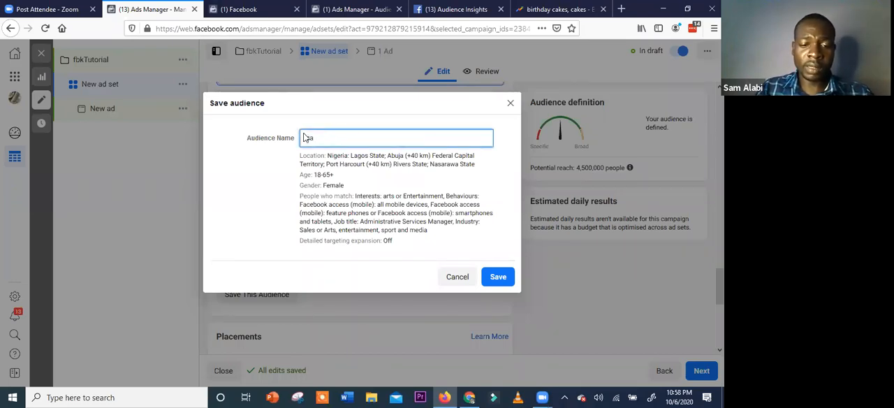
pyautogui.write('ke audei')
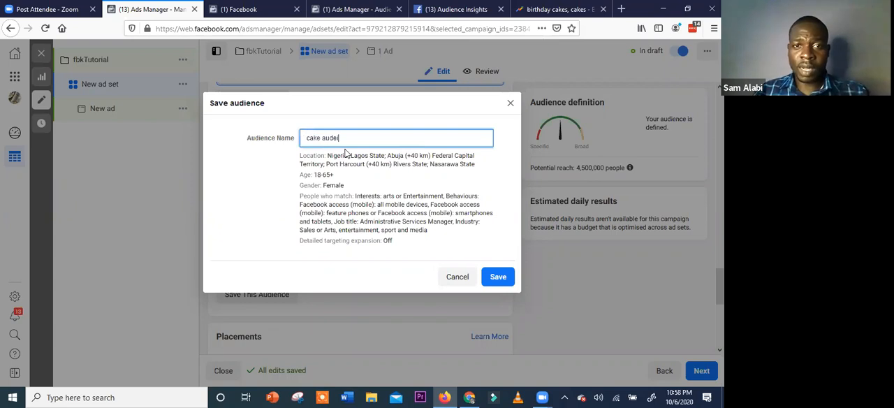
pyautogui.write('nce')
pyautogui.rightClick(350, 137)
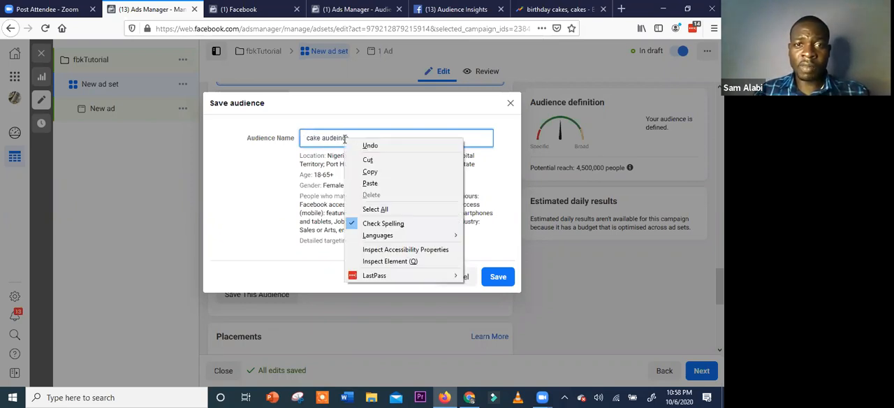
pyautogui.press('Escape')
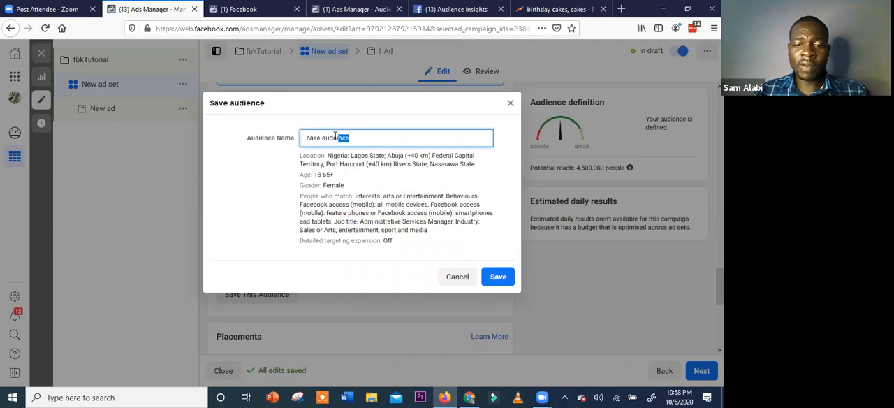
pyautogui.click(336, 136)
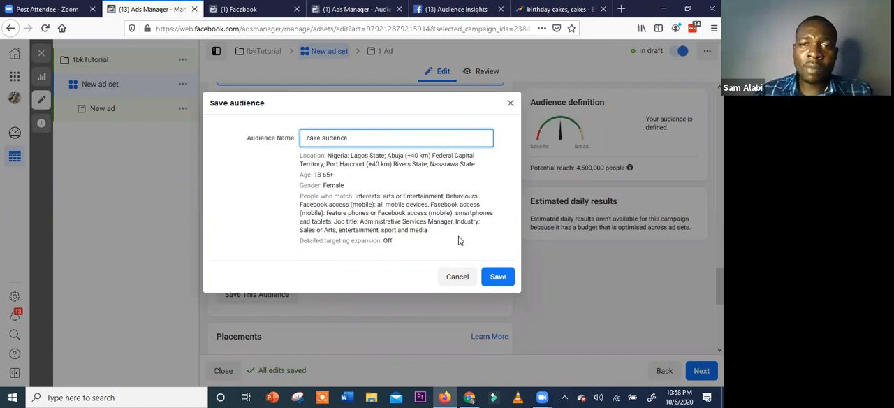
pyautogui.click(499, 275)
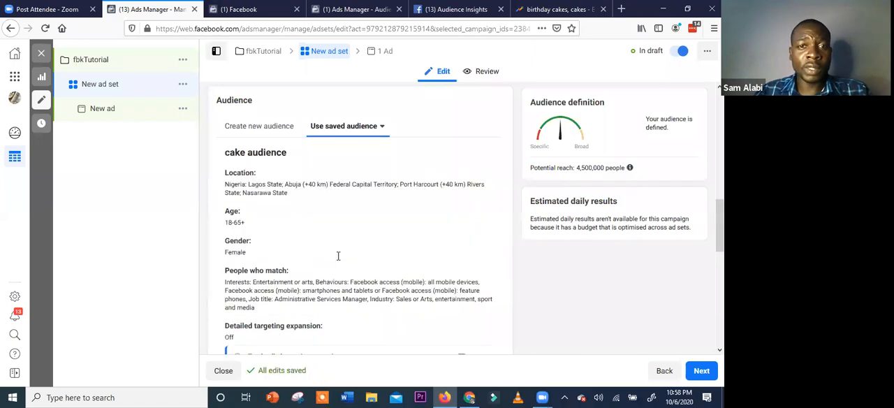
# Dismiss the detailed targeting expansion suggestion shown under the saved audience's summary
pyautogui.scroll(-2, 338, 260)
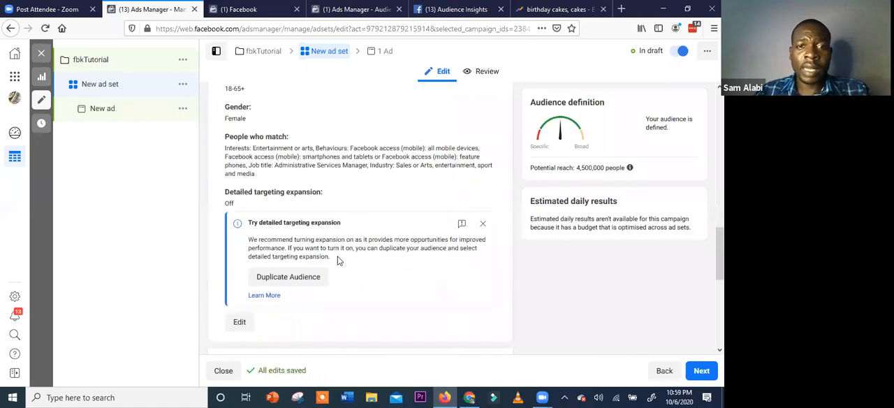
pyautogui.scroll(-1, 338, 261)
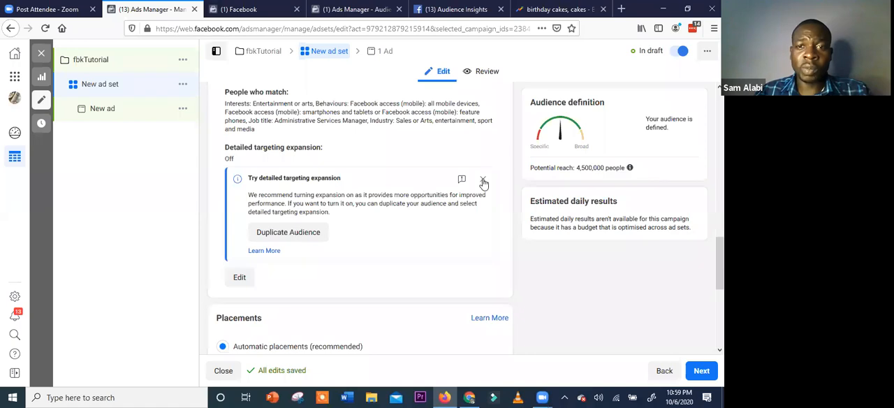
pyautogui.click(483, 182)
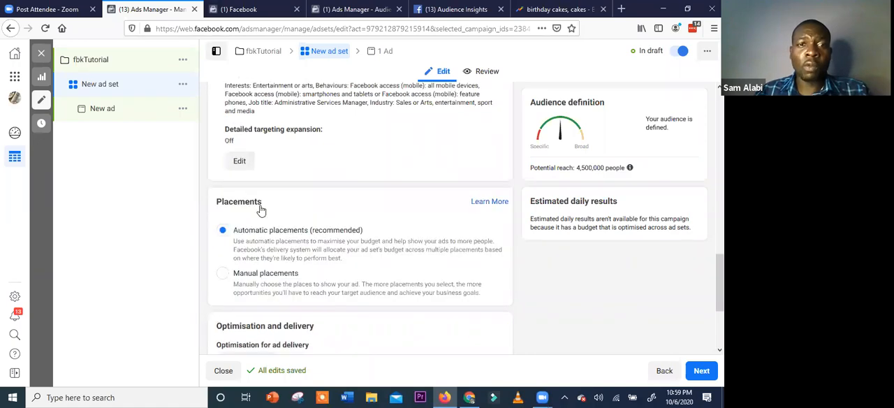
# Switch the ad set from automatic to manual placements and dismiss the tip about selecting multiple placements
pyautogui.scroll(-2, 305, 160)
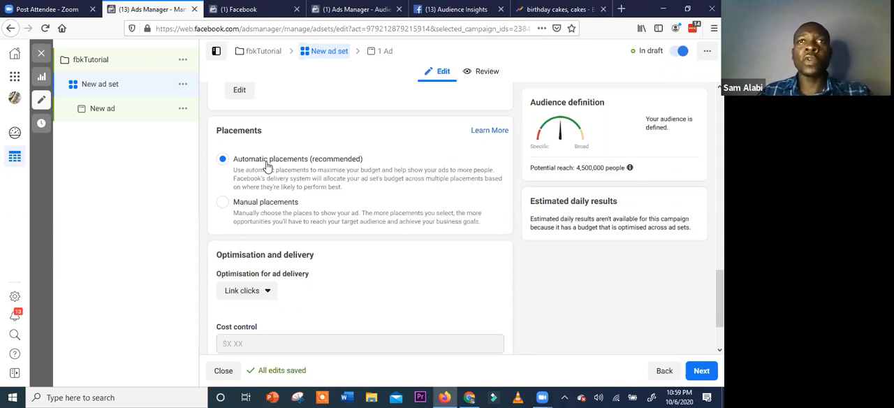
pyautogui.click(257, 204)
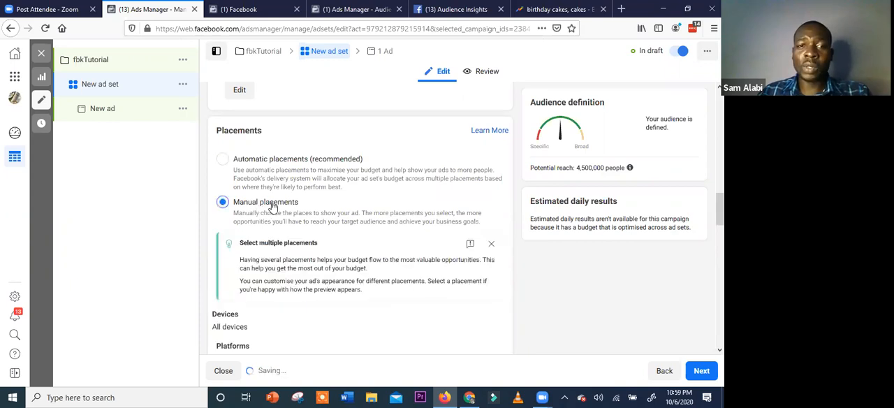
pyautogui.click(491, 246)
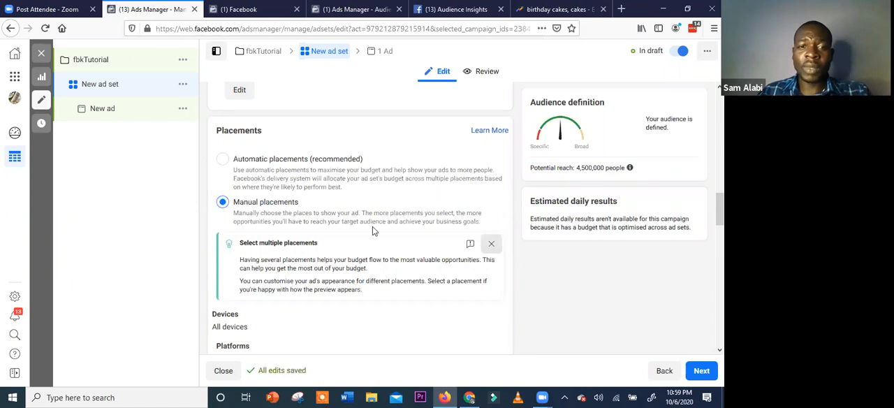
pyautogui.scroll(-1, 225, 267)
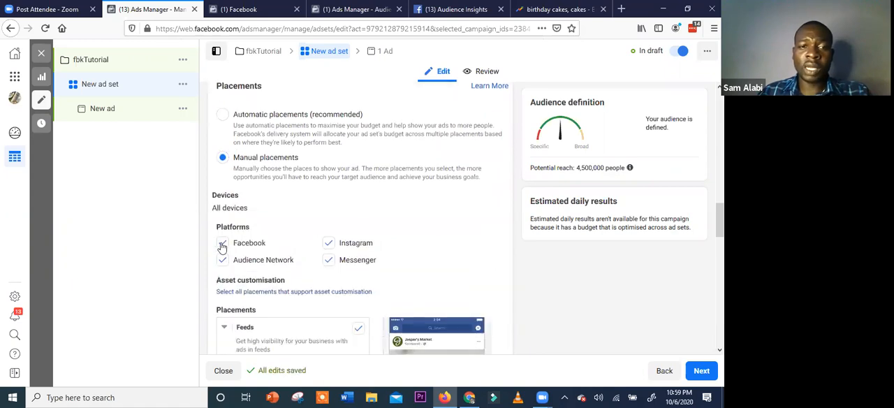
# Try clearing platforms such as Facebook and Audience Network from the manual placements, and reselect all four platforms
pyautogui.click(222, 259)
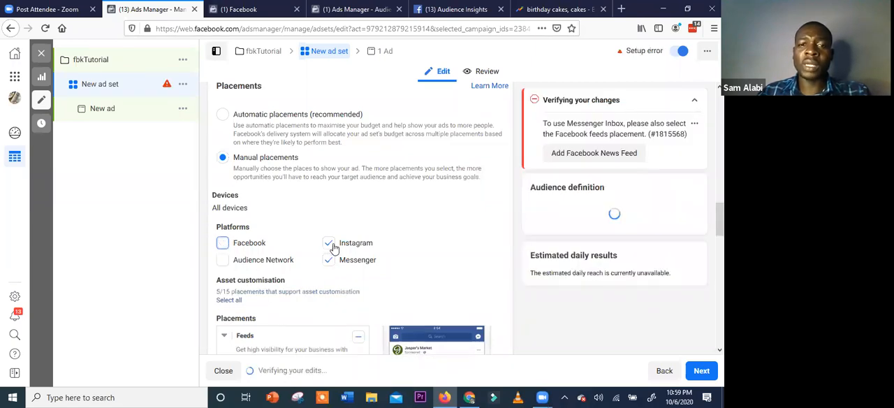
pyautogui.click(333, 259)
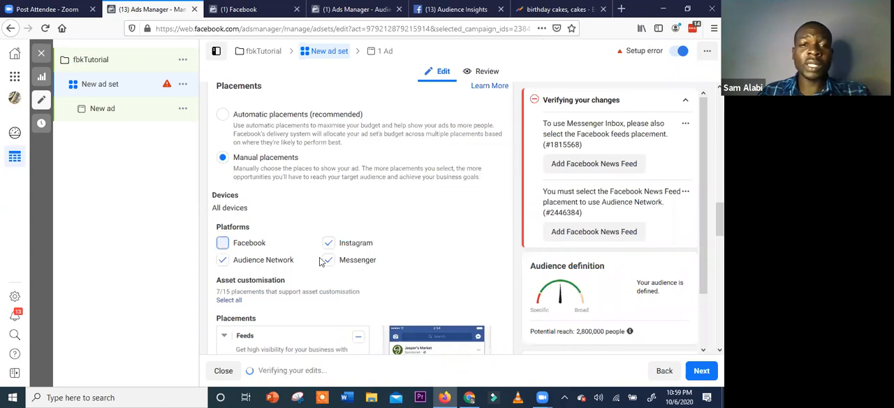
pyautogui.click(331, 248)
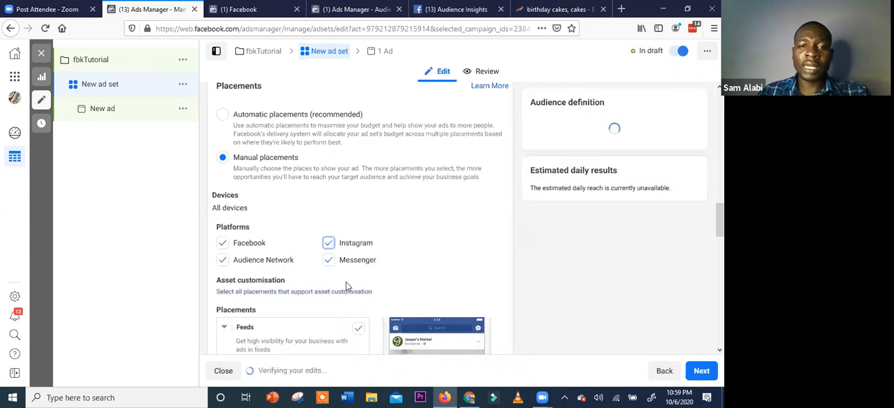
# Exclude the Facebook right column and Messenger inbox from the ad set's Feeds placements
pyautogui.scroll(-2, 347, 283)
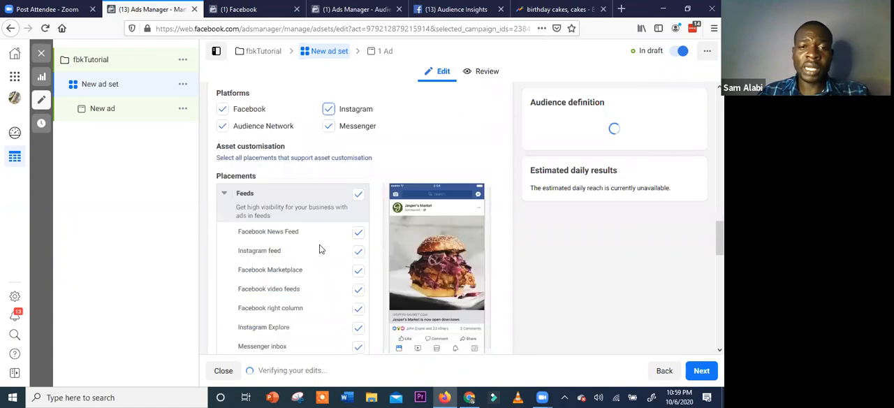
pyautogui.scroll(-1, 308, 241)
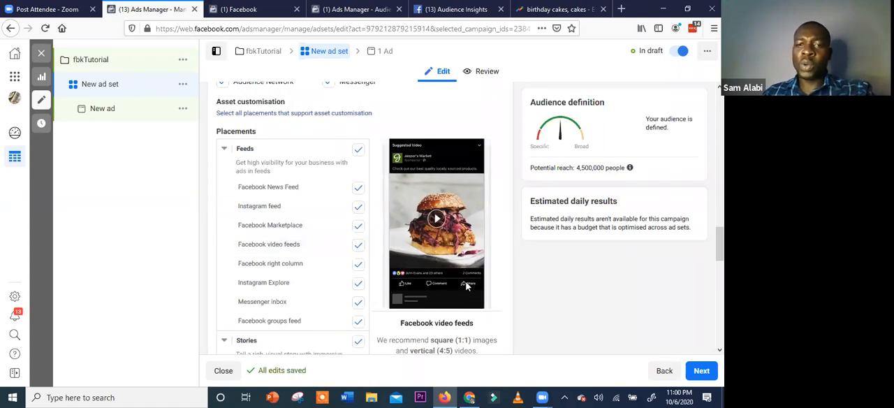
pyautogui.click(357, 266)
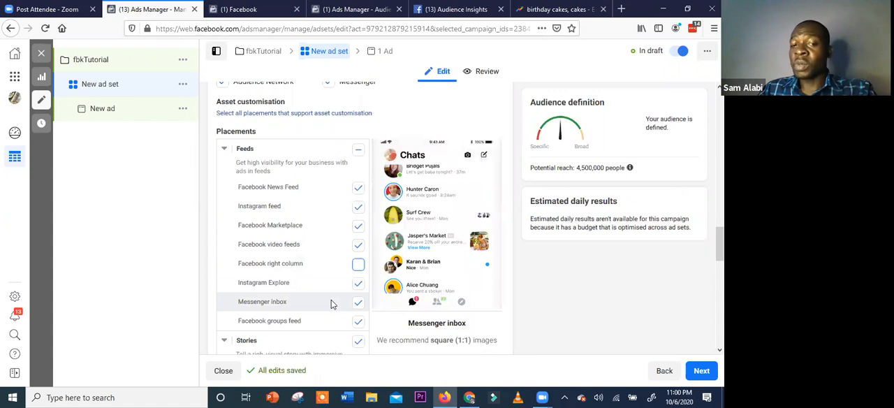
pyautogui.scroll(-1, 358, 260)
pyautogui.click(358, 260)
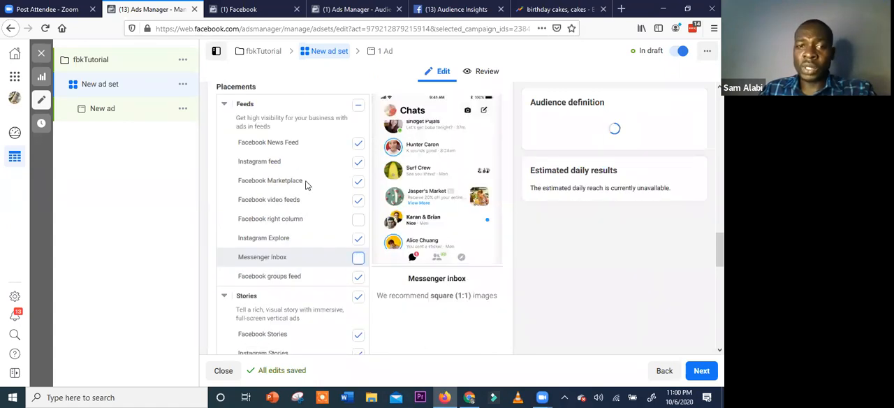
pyautogui.scroll(1, 338, 228)
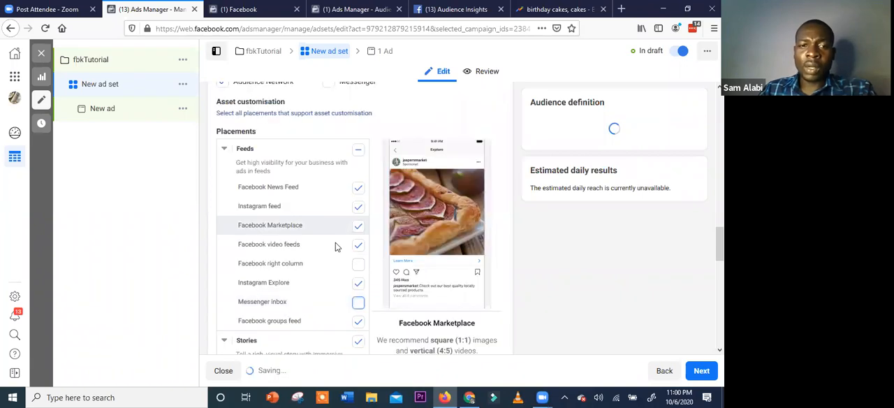
# Exclude the In-stream placement group, including Facebook in-stream videos, from the ad set
pyautogui.scroll(-3, 290, 230)
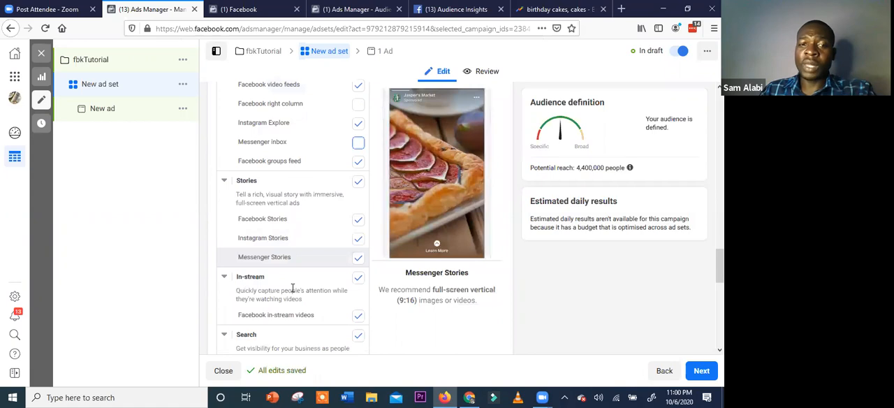
pyautogui.scroll(-2, 292, 229)
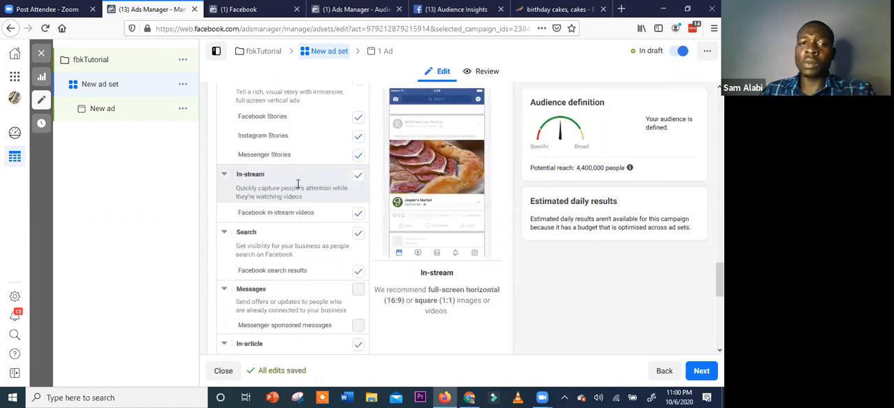
pyautogui.scroll(-1, 308, 179)
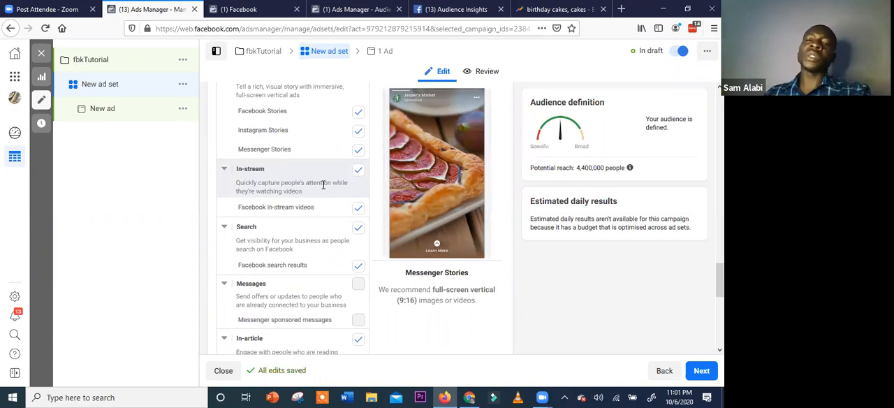
pyautogui.click(359, 173)
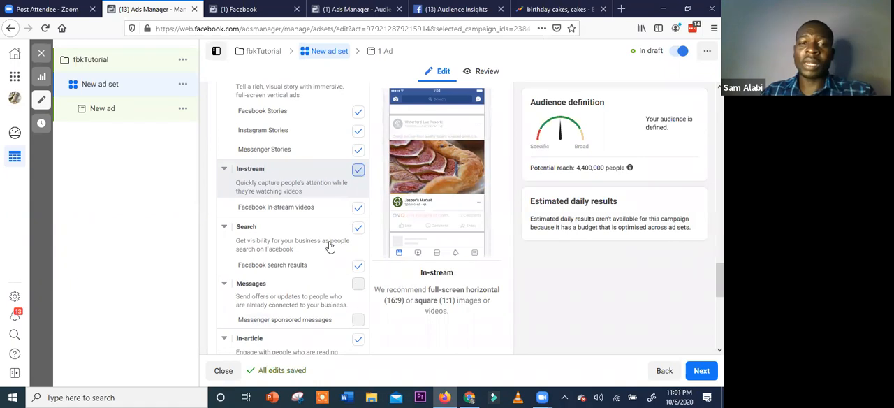
# Review the search, messages, in-article, and apps and sites placements, along with the selected devices and platforms
pyautogui.scroll(-1, 312, 253)
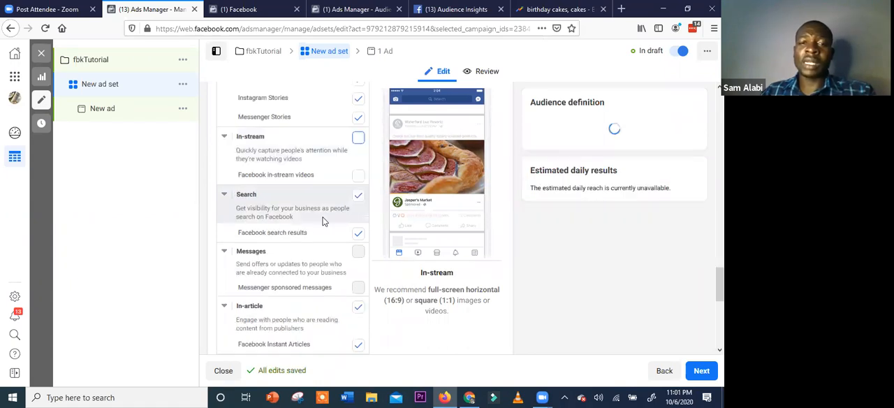
pyautogui.scroll(-1, 324, 227)
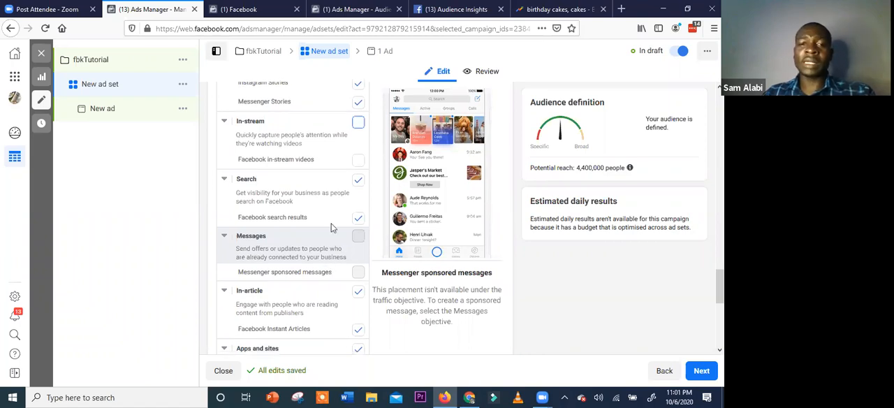
pyautogui.scroll(-2, 331, 225)
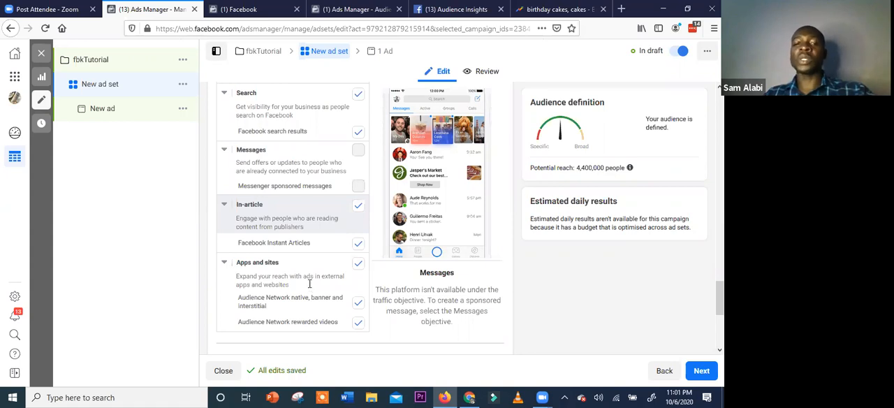
pyautogui.scroll(-2, 334, 218)
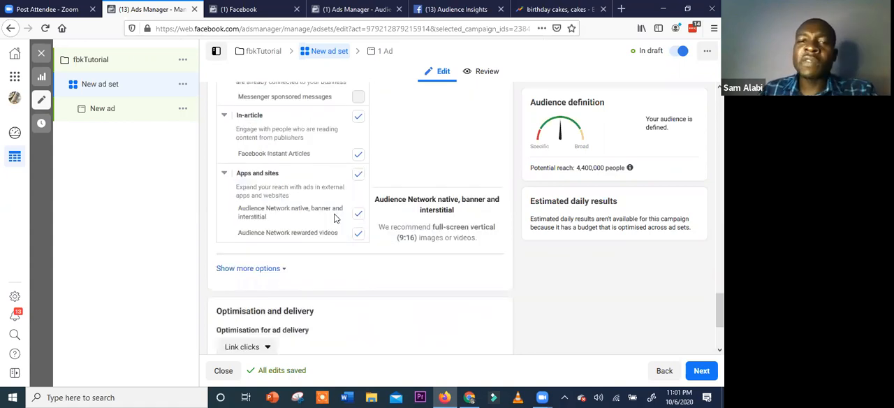
pyautogui.scroll(5, 334, 218)
pyautogui.scroll(8, 335, 217)
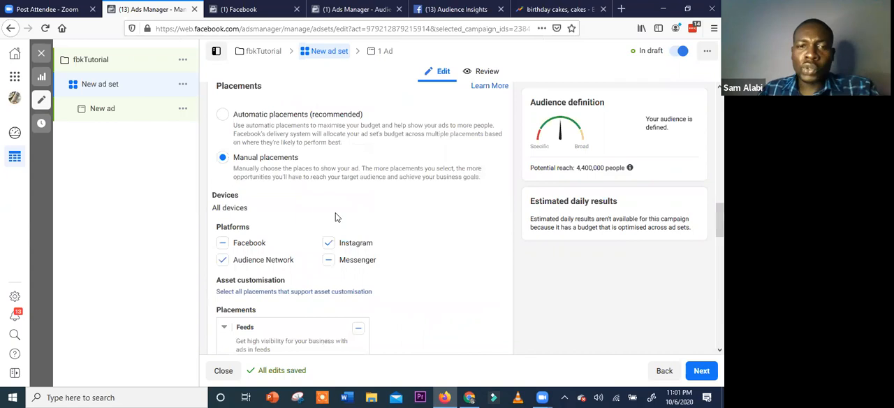
pyautogui.scroll(-3, 335, 217)
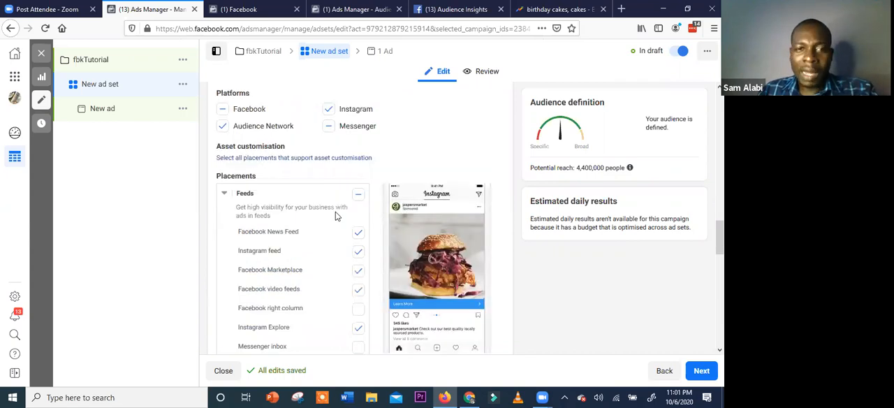
pyautogui.scroll(2, 335, 217)
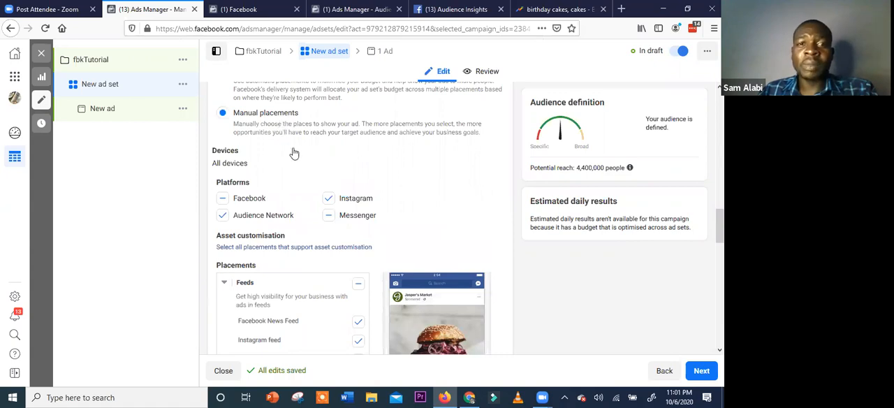
pyautogui.scroll(2, 294, 153)
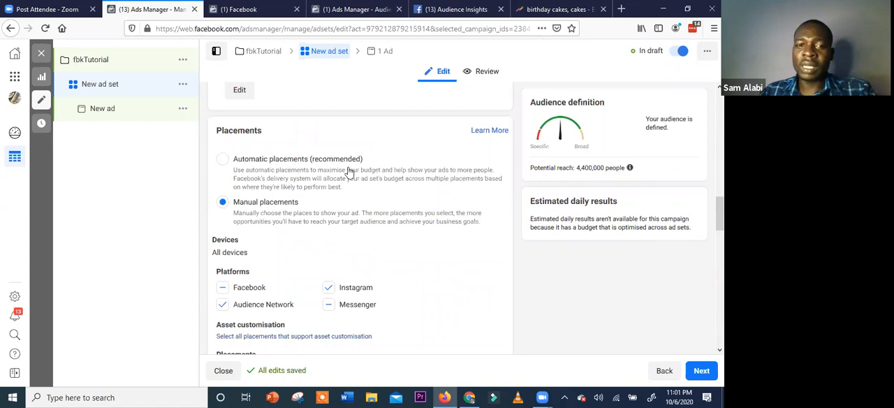
# Review the ad set's manual placements, from the platforms and Feeds through Stories, In-stream, Search, Messages, and Apps and sites
pyautogui.scroll(-2, 334, 223)
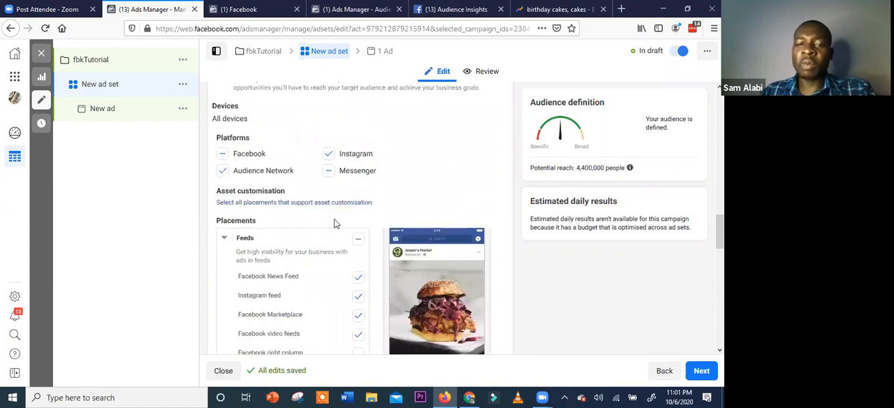
pyautogui.scroll(1, 334, 223)
pyautogui.scroll(-1, 334, 223)
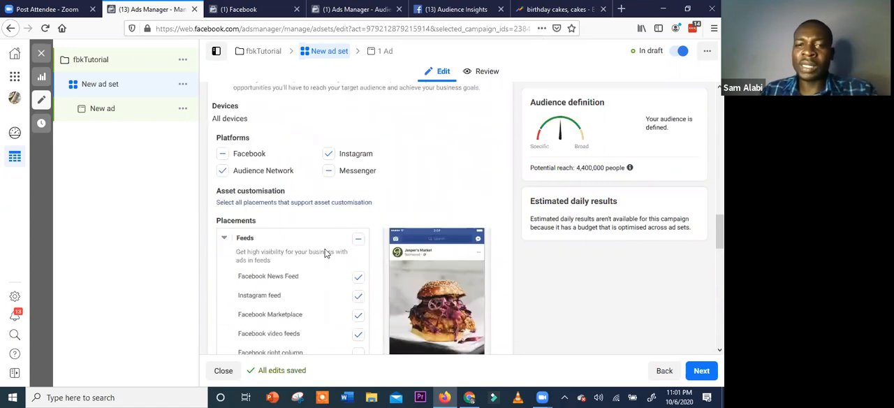
pyautogui.scroll(-2, 358, 225)
pyautogui.scroll(-1, 353, 285)
pyautogui.click(357, 264)
pyautogui.scroll(-2, 357, 258)
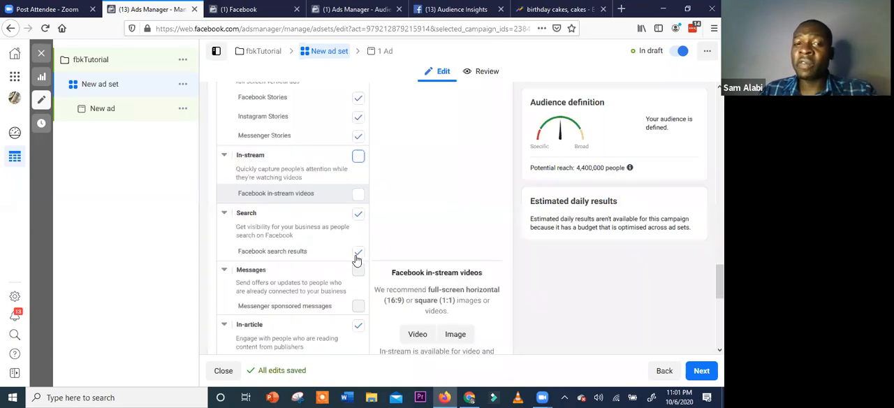
pyautogui.scroll(-1, 354, 209)
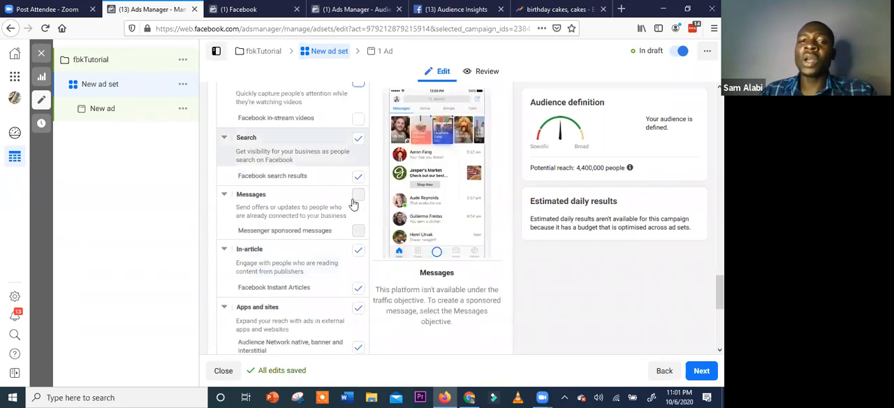
pyautogui.scroll(2, 355, 201)
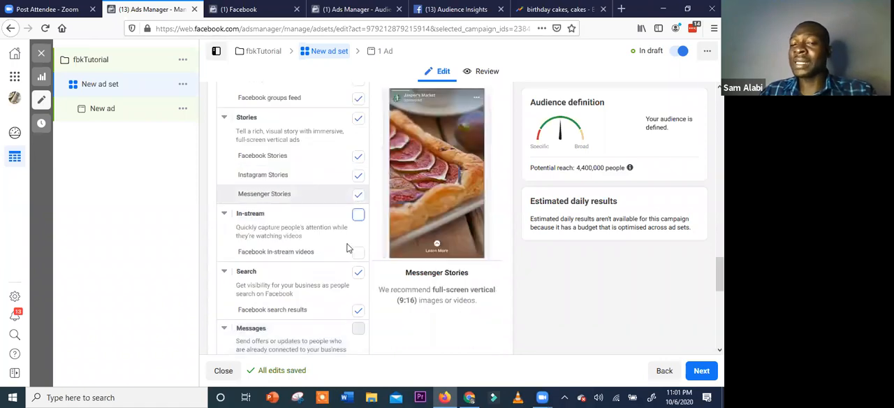
pyautogui.scroll(-3, 350, 252)
pyautogui.scroll(-3, 350, 255)
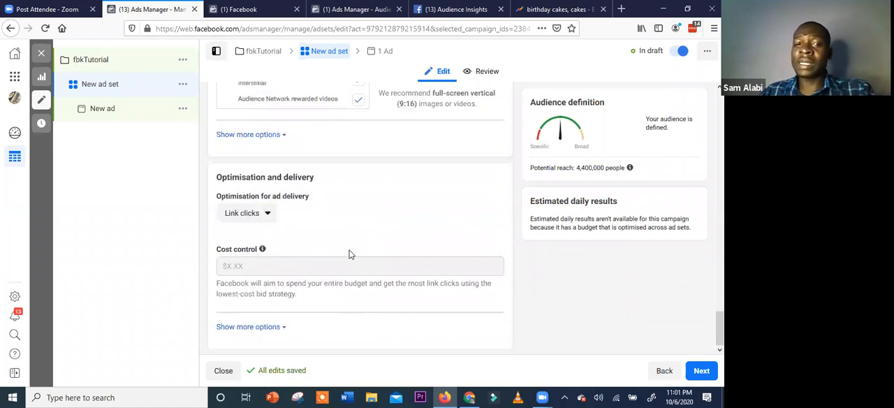
# Examine the available optimisation options for the ad set's delivery, keeping Link clicks
pyautogui.click(267, 214)
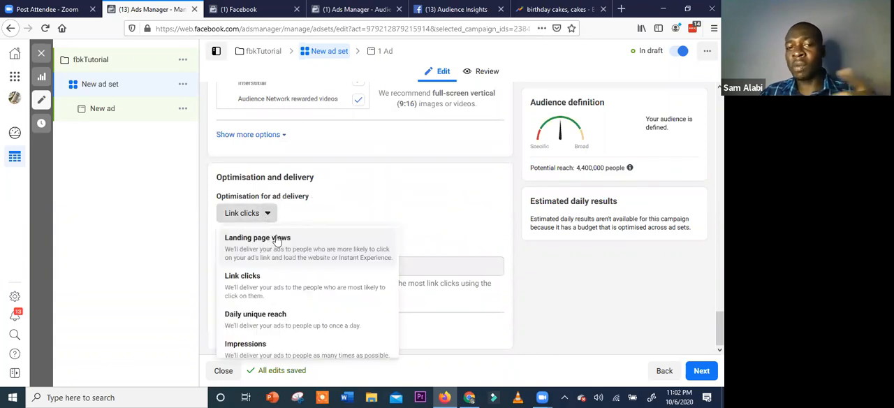
pyautogui.scroll(-1, 277, 240)
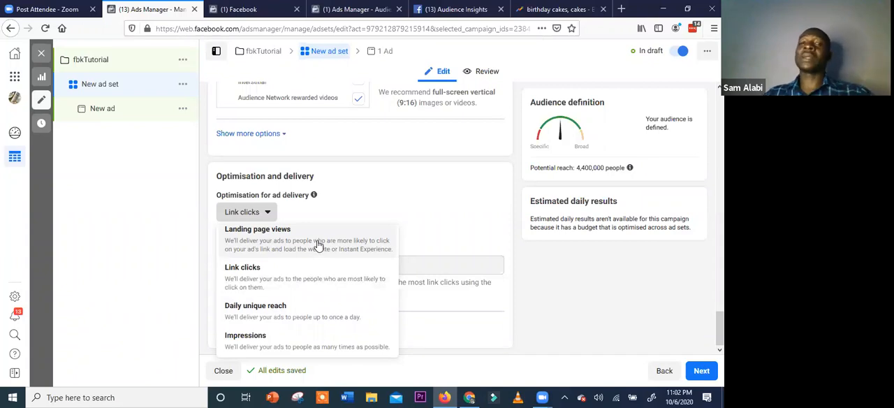
pyautogui.click(368, 195)
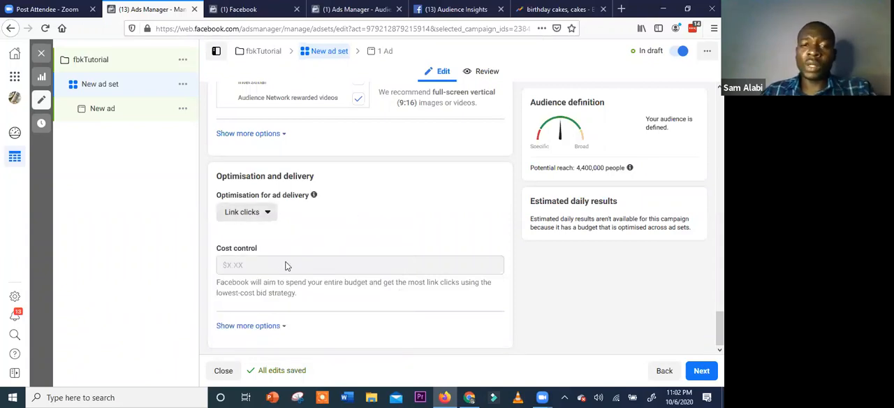
# Check the ad set's placements once more and proceed to the setup of the new ad
pyautogui.scroll(2, 394, 254)
pyautogui.scroll(2, 395, 252)
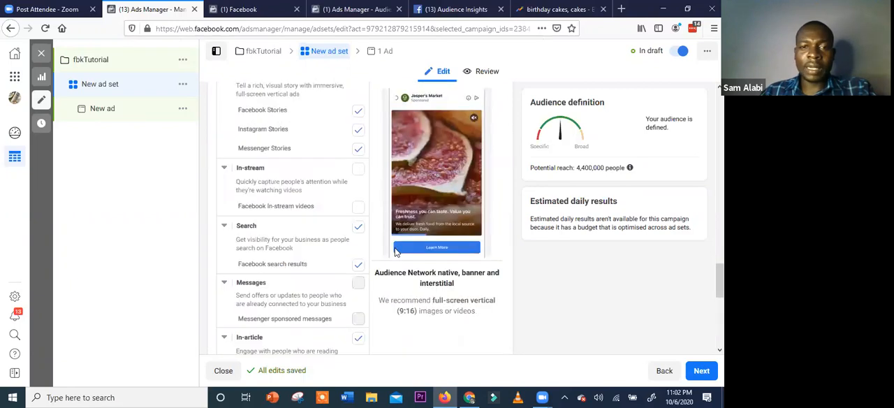
pyautogui.scroll(3, 398, 217)
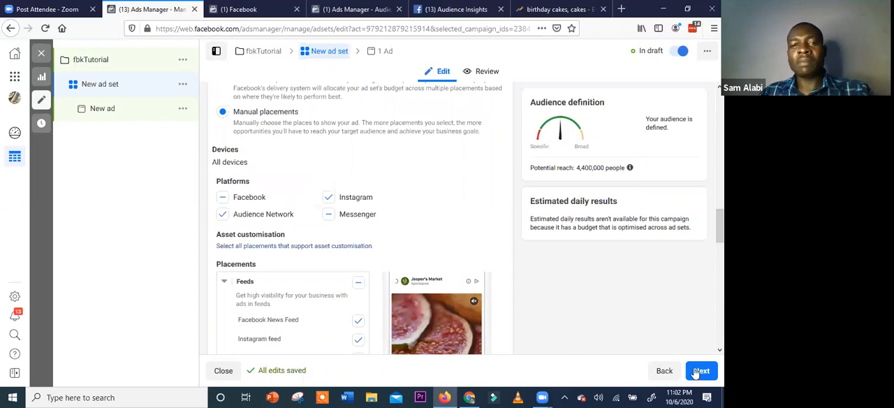
pyautogui.scroll(3, 697, 373)
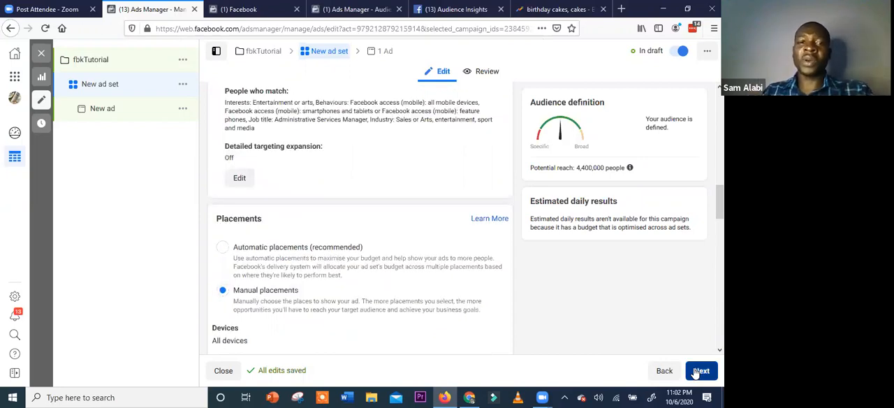
pyautogui.click(701, 371)
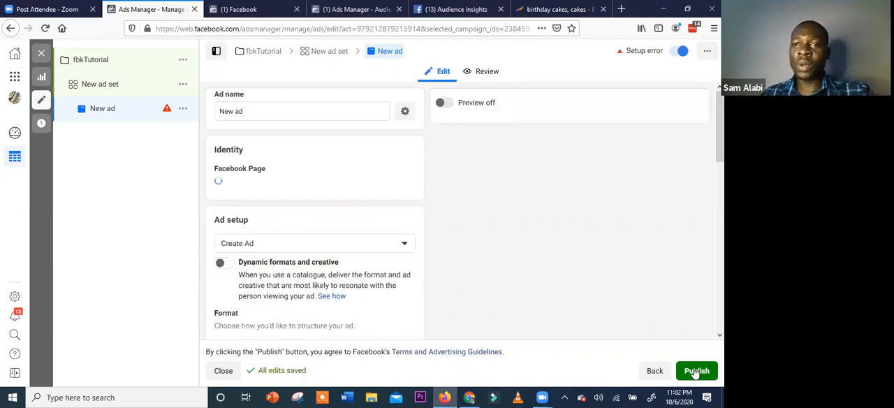
pyautogui.click(696, 371)
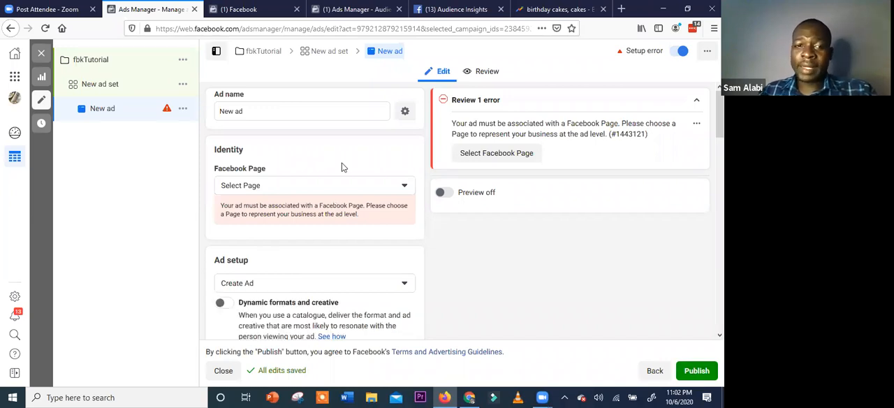
# Set the ad's Facebook Page to Weight loss Healthcare Shop, with weightloss_abujashop as its Instagram account
pyautogui.scroll(-5, 334, 261)
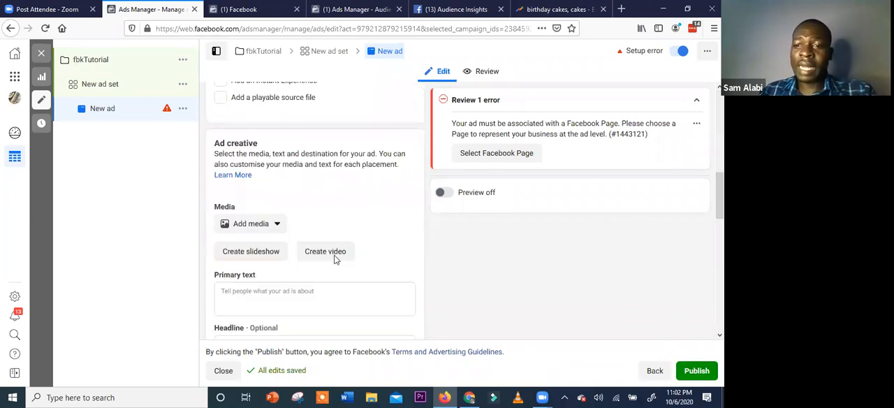
pyautogui.scroll(-5, 335, 259)
pyautogui.scroll(10, 336, 258)
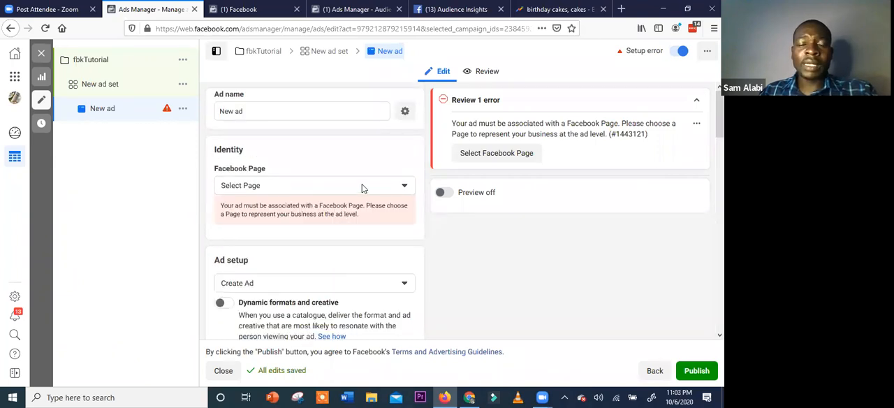
pyautogui.click(405, 187)
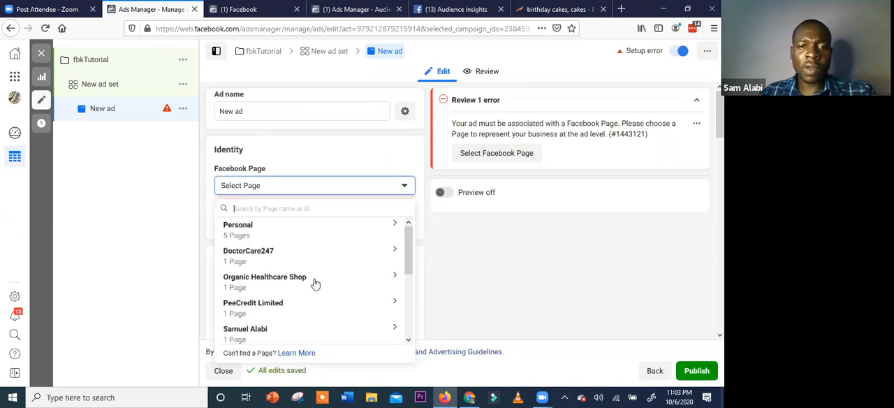
pyautogui.click(316, 282)
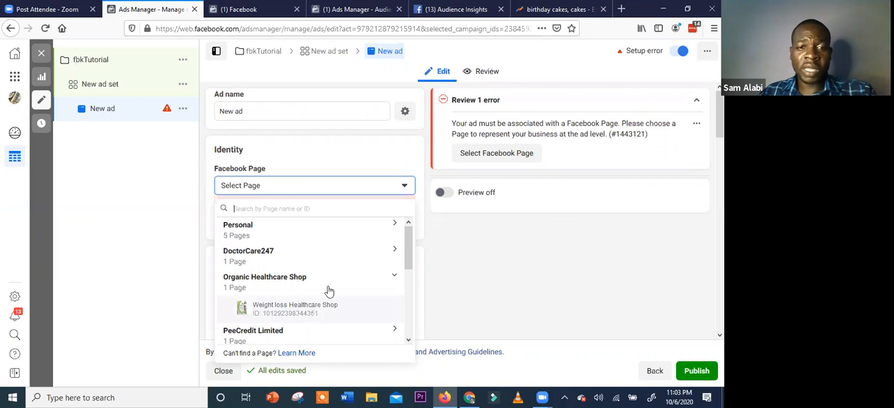
pyautogui.scroll(-4, 331, 306)
pyautogui.scroll(4, 313, 304)
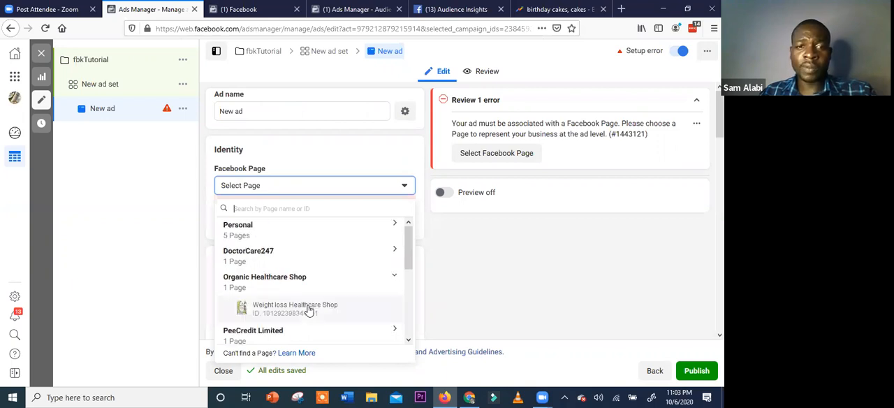
pyautogui.click(309, 310)
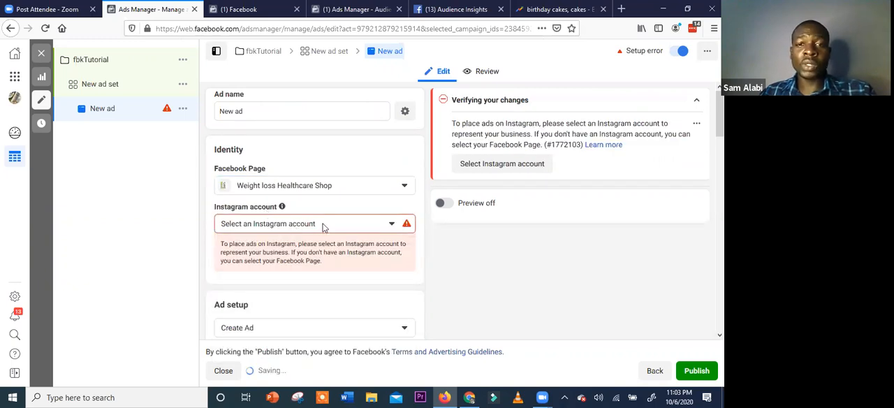
pyautogui.click(323, 225)
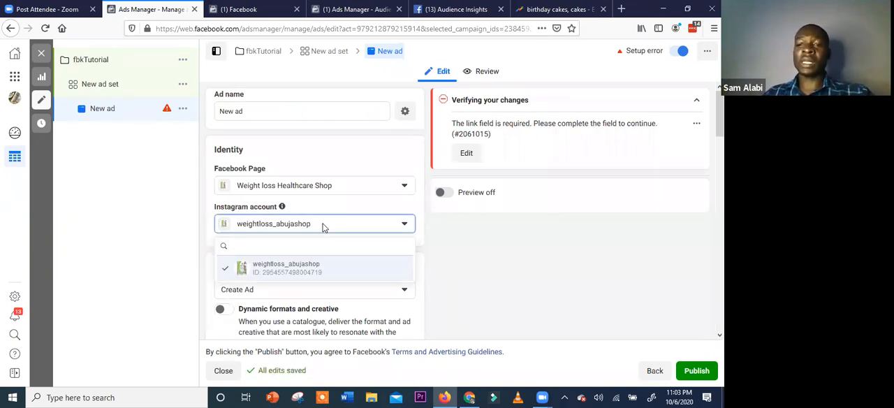
pyautogui.click(434, 257)
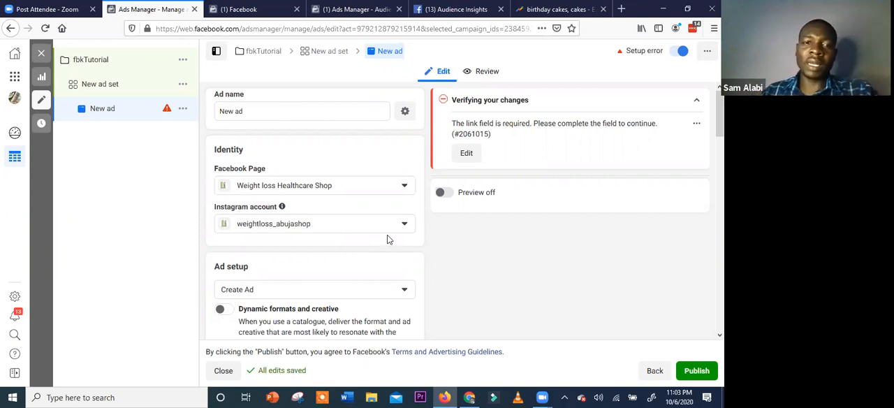
# Examine the new ad's identity, ad setup, format choices and full-screen mobile experience options
pyautogui.scroll(-2, 369, 248)
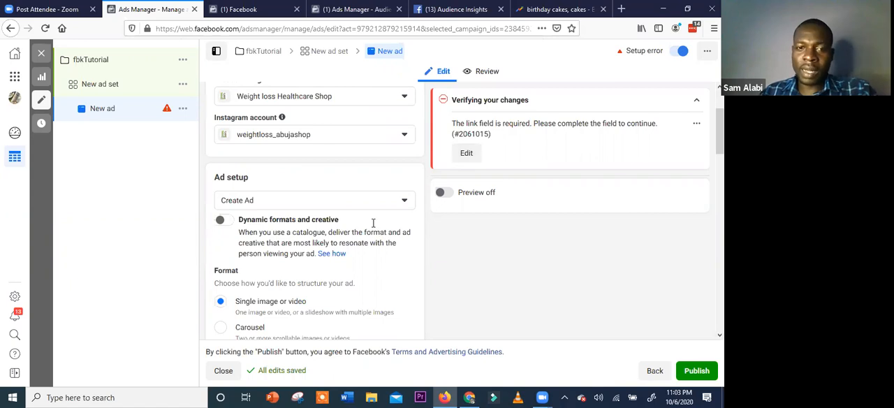
pyautogui.scroll(2, 373, 222)
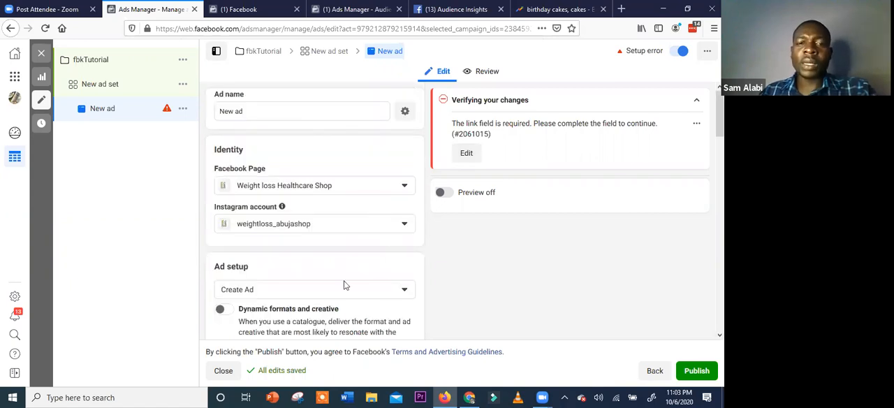
pyautogui.scroll(-2, 339, 243)
pyautogui.scroll(-3, 340, 236)
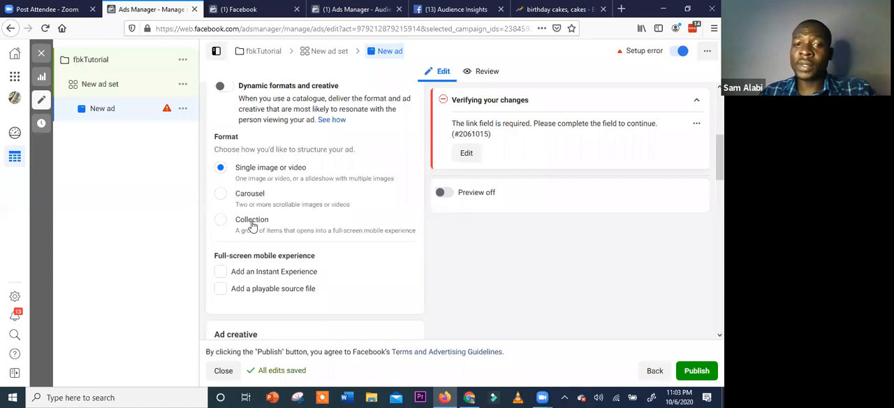
pyautogui.scroll(-2, 277, 187)
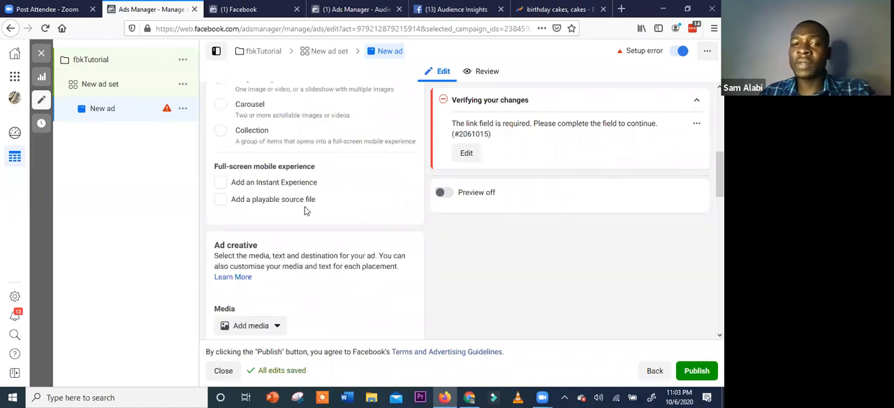
pyautogui.scroll(-3, 304, 242)
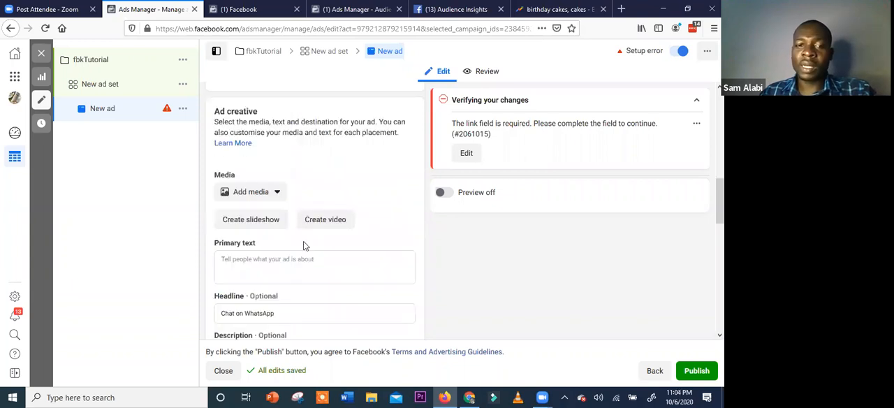
pyautogui.scroll(5, 276, 248)
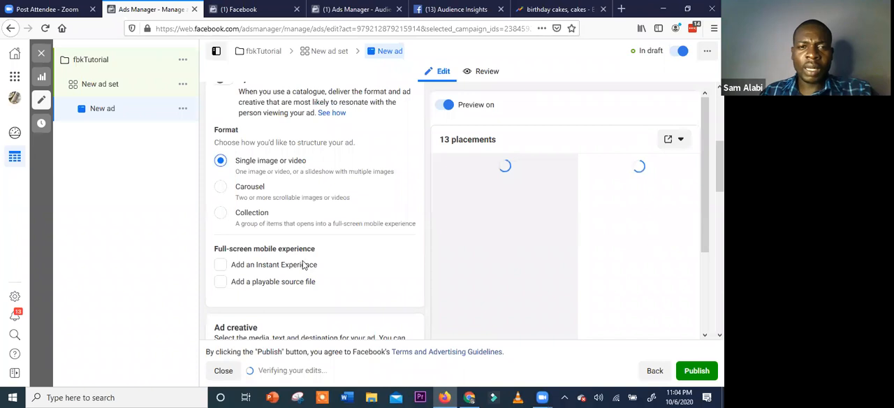
pyautogui.scroll(-3, 293, 139)
pyautogui.scroll(3, 276, 237)
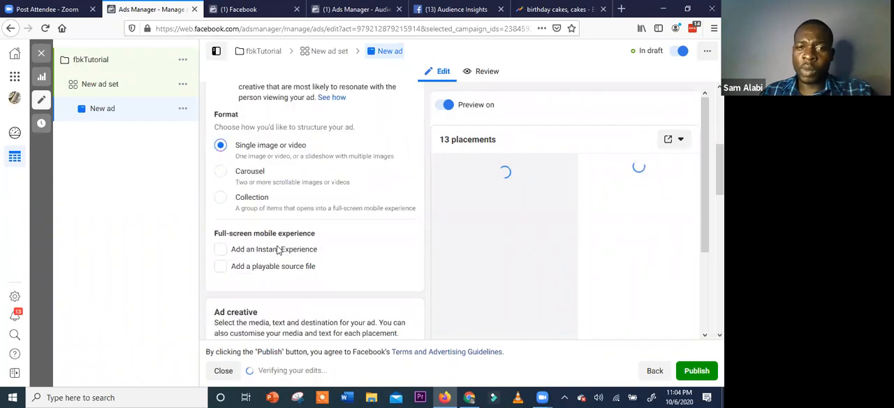
# Review the ad creative settings, including media, slideshow and video creation, primary text, headline and description
pyautogui.scroll(-2, 286, 266)
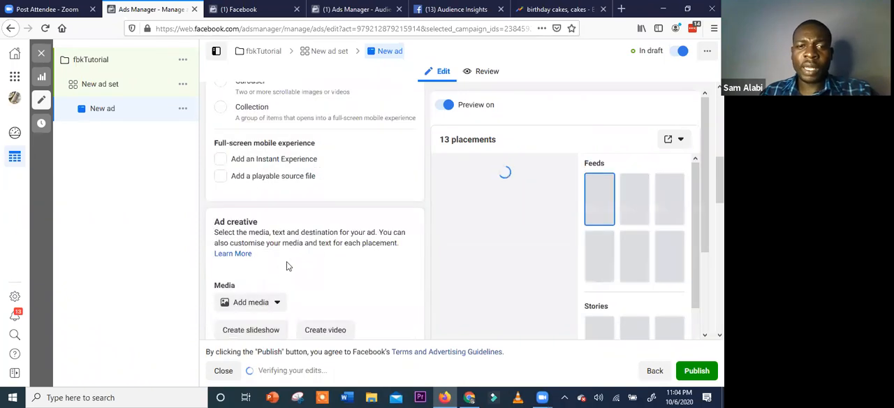
pyautogui.scroll(-2, 257, 155)
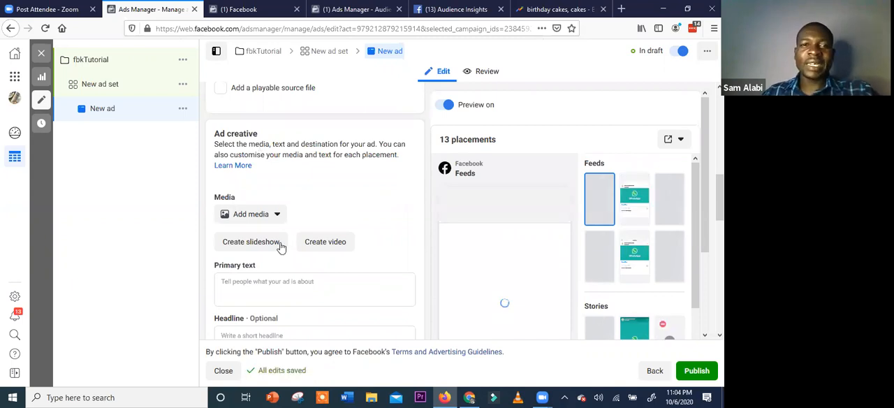
pyautogui.scroll(-2, 276, 167)
pyautogui.scroll(1, 276, 178)
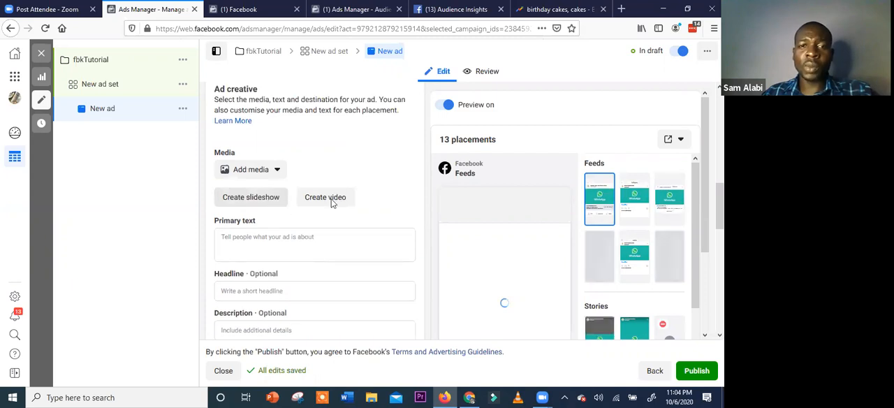
pyautogui.scroll(1, 351, 182)
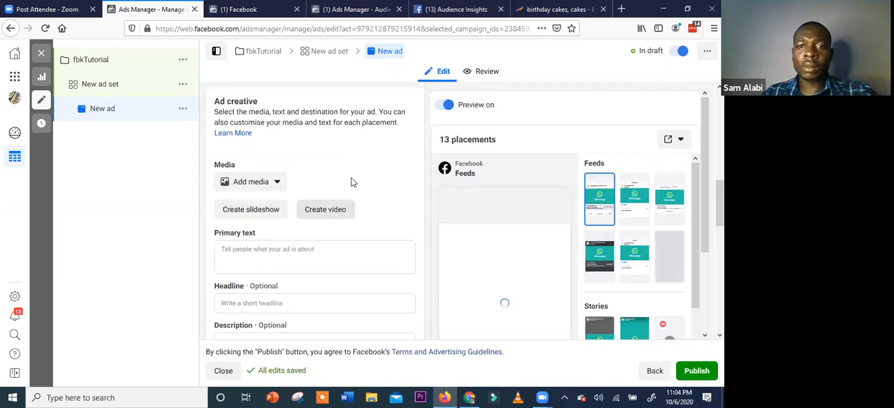
pyautogui.scroll(5, 351, 181)
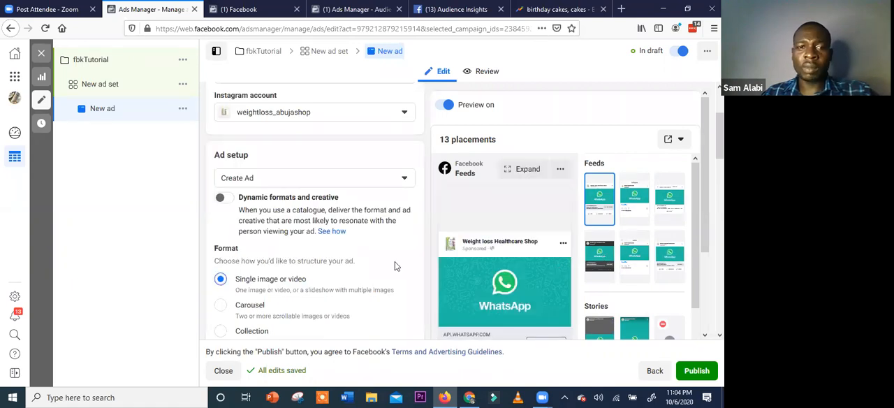
pyautogui.scroll(-2, 363, 262)
pyautogui.scroll(-3, 323, 260)
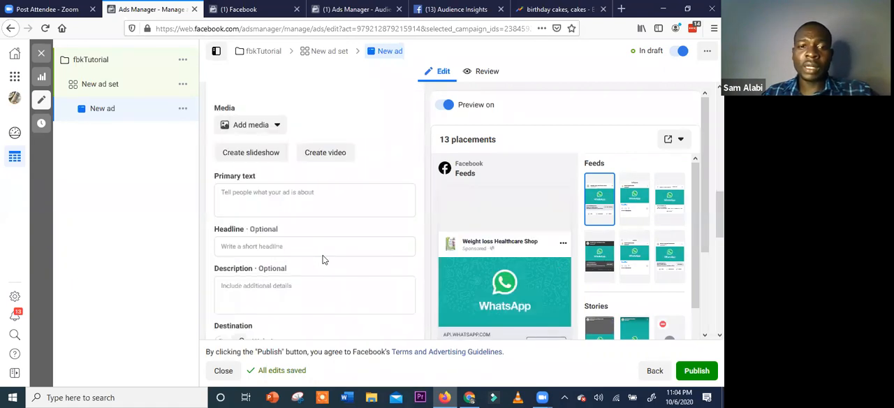
# Start adding an image to the new ad's media and browse the account images and the available image sources
pyautogui.scroll(-3, 322, 259)
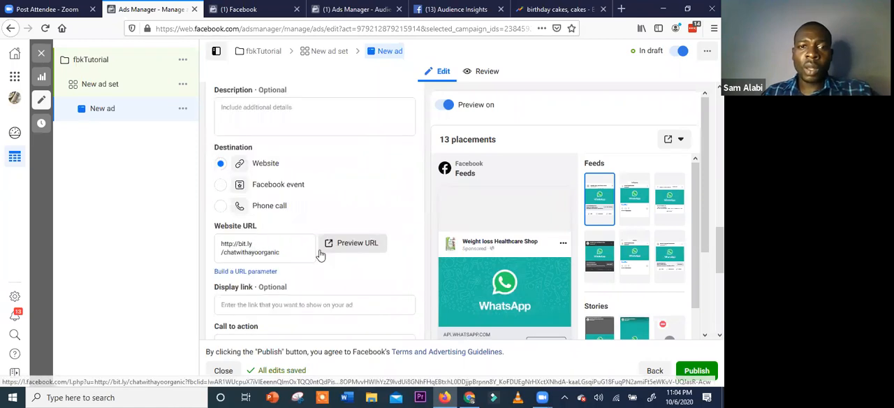
pyautogui.scroll(-3, 321, 255)
pyautogui.scroll(6, 320, 254)
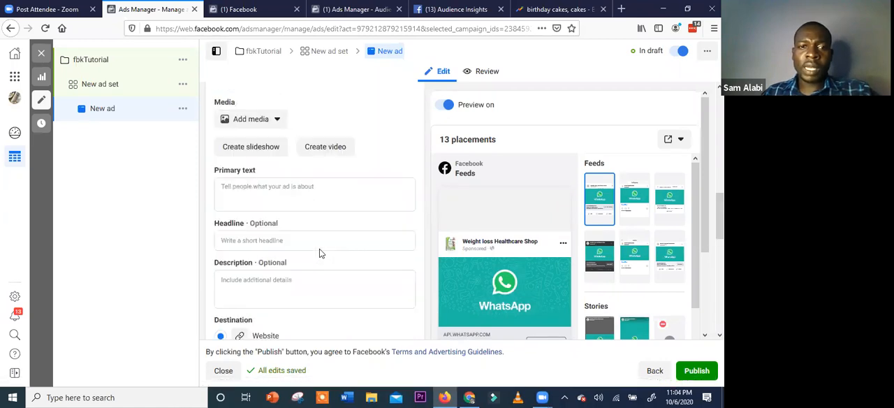
pyautogui.click(276, 127)
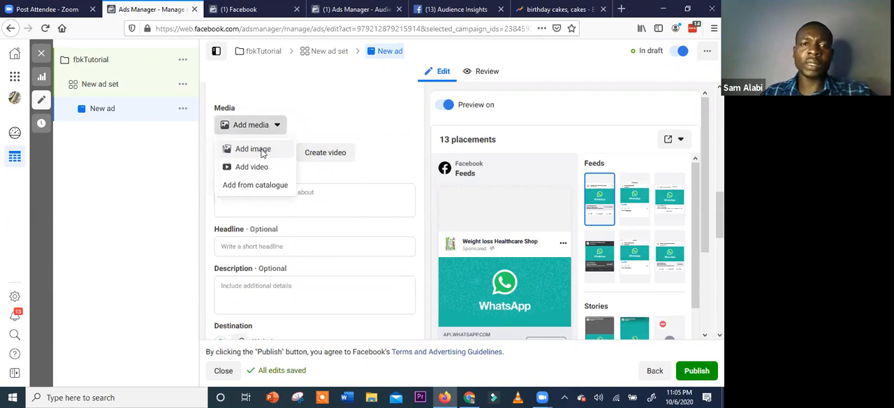
pyautogui.click(262, 153)
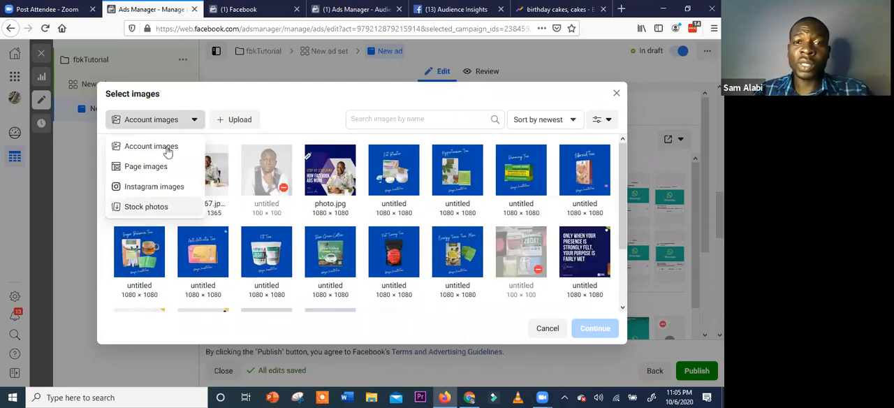
pyautogui.scroll(-3, 447, 237)
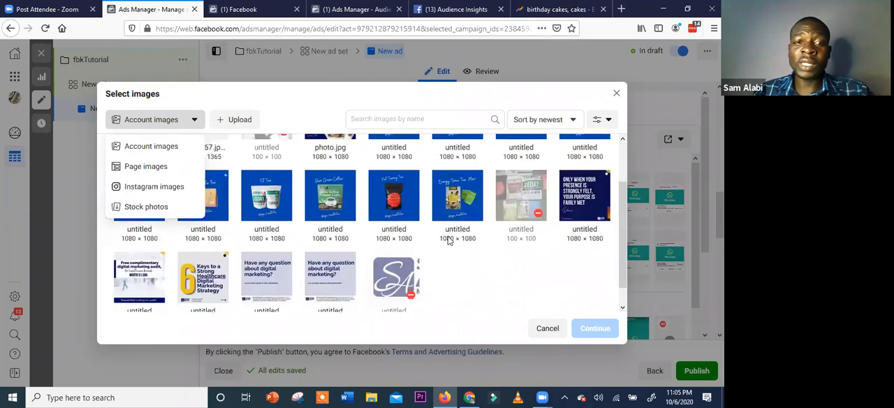
pyautogui.scroll(2, 185, 226)
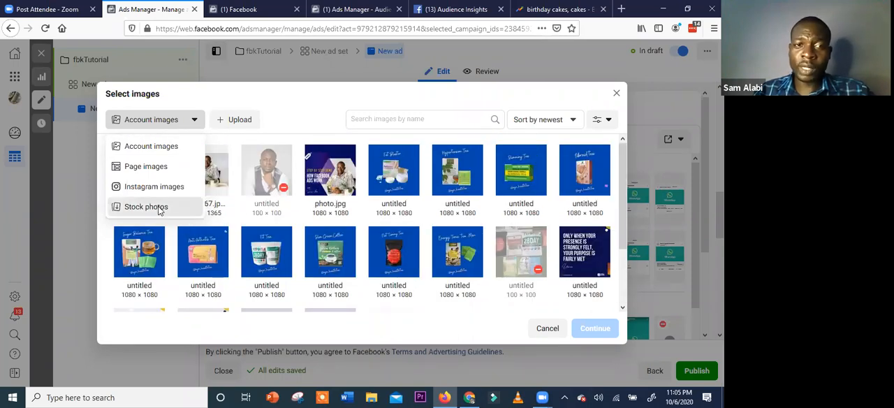
# Search the free stock photos for "cakes" and add the fifth result, a cake with candles on a blue background, as the ad's image
pyautogui.click(160, 209)
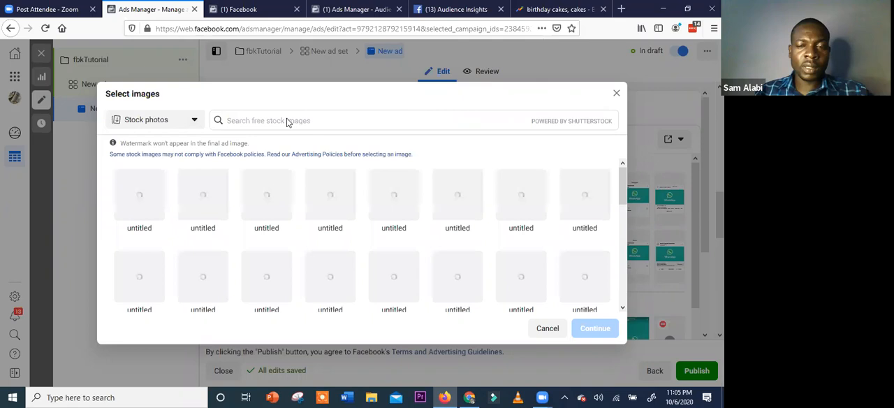
pyautogui.click(354, 123)
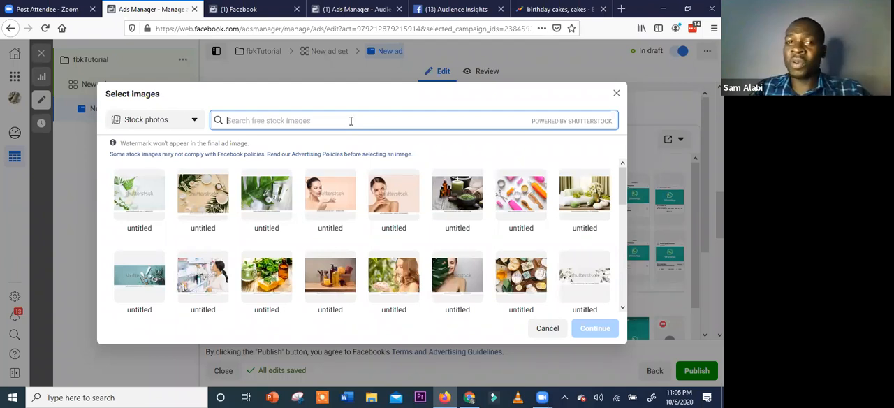
pyautogui.write('cakes')
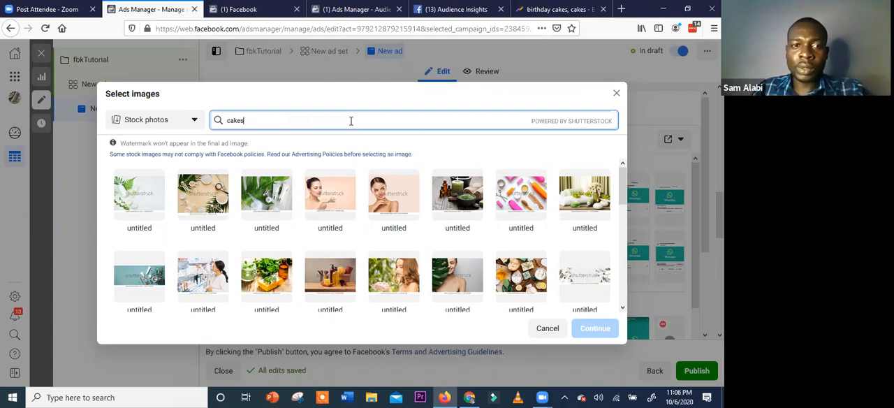
pyautogui.press('Return')
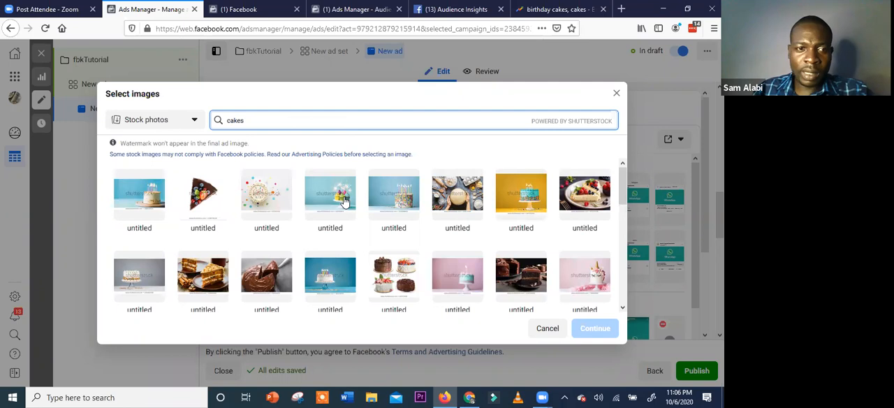
pyautogui.click(395, 193)
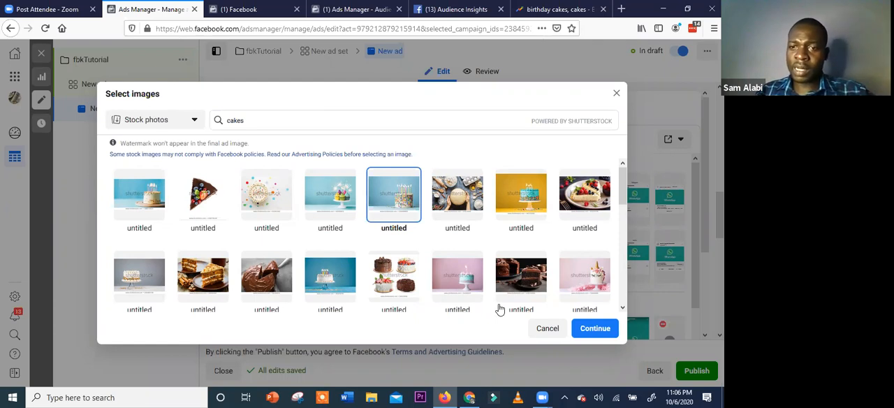
pyautogui.click(592, 330)
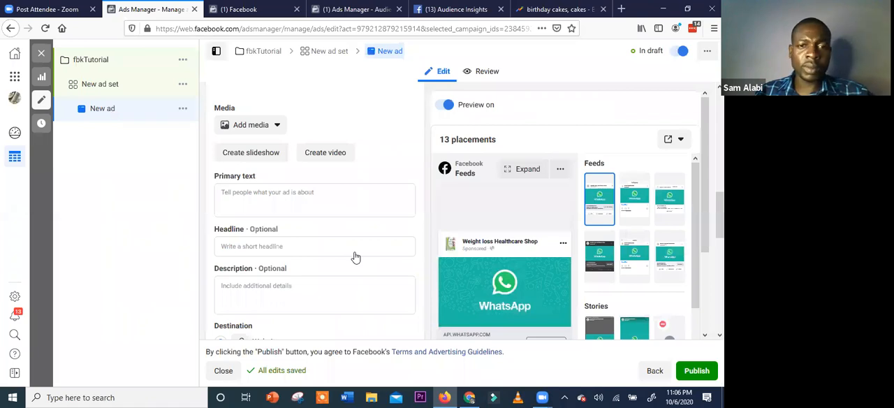
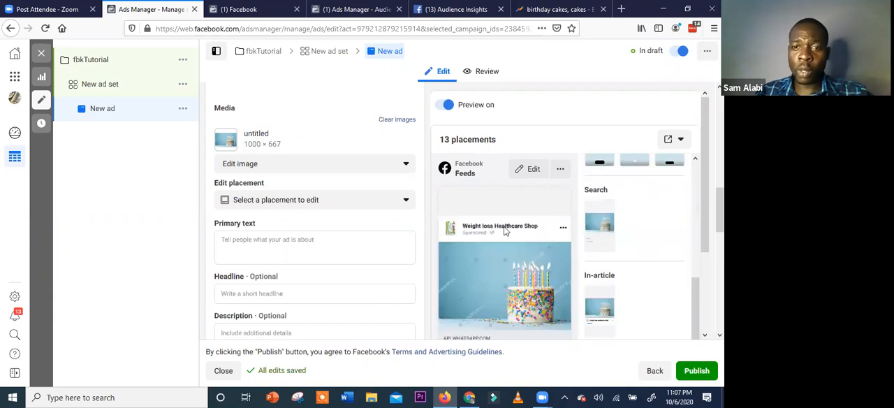
# Examine the ad preview in Facebook Feeds and in the Stories, Search and In-article placements
pyautogui.scroll(-2, 496, 213)
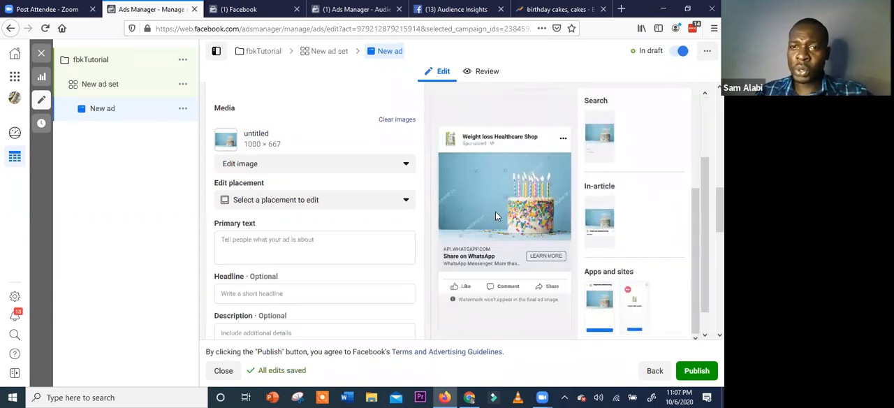
pyautogui.scroll(2, 589, 192)
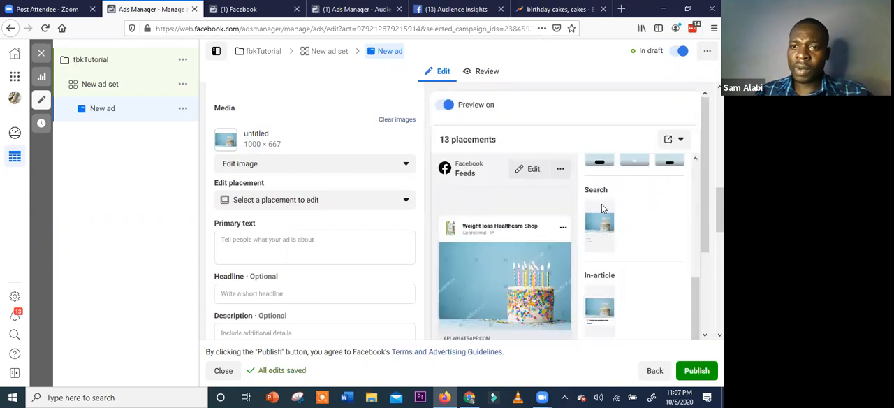
pyautogui.scroll(1, 610, 230)
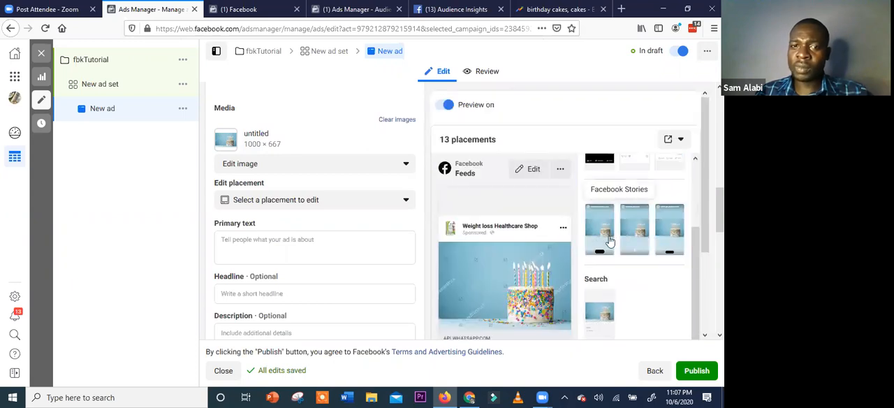
pyautogui.scroll(-1, 610, 236)
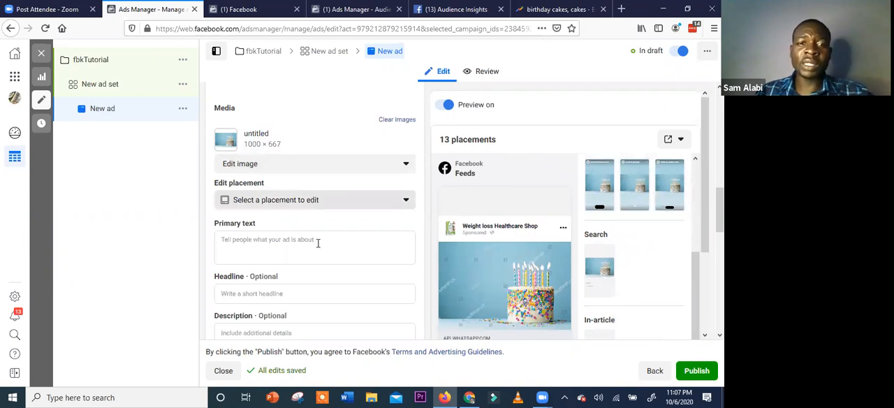
# Write the ad's primary text, offering 30% off on all new cup cake orders this month and ending with "Hurry Now"
pyautogui.click(318, 243)
pyautogui.scroll(-3, 315, 257)
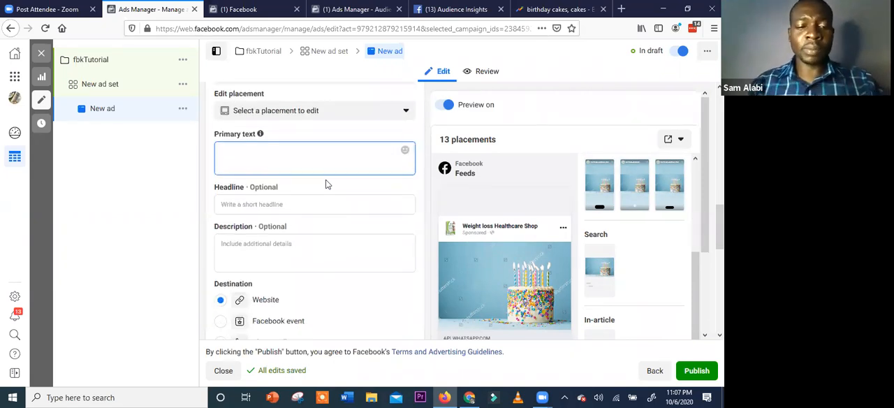
pyautogui.write('3')
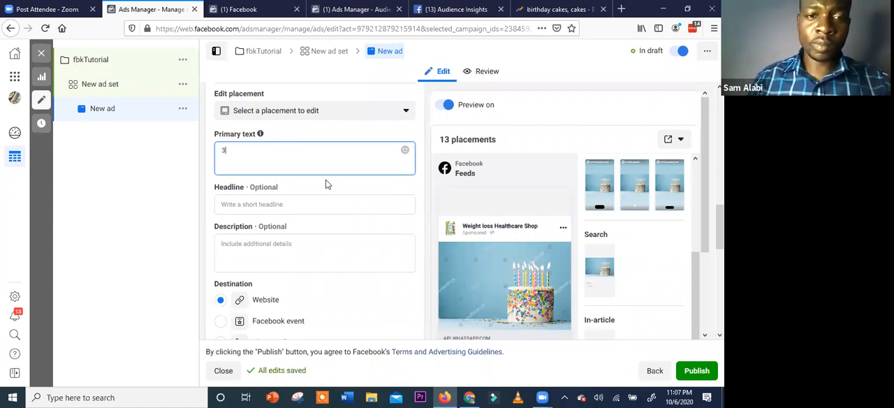
pyautogui.write('0% off on')
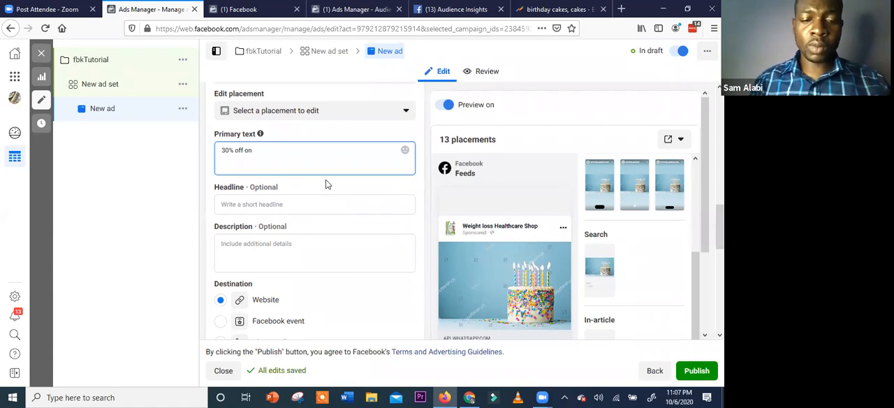
pyautogui.write(' all New ')
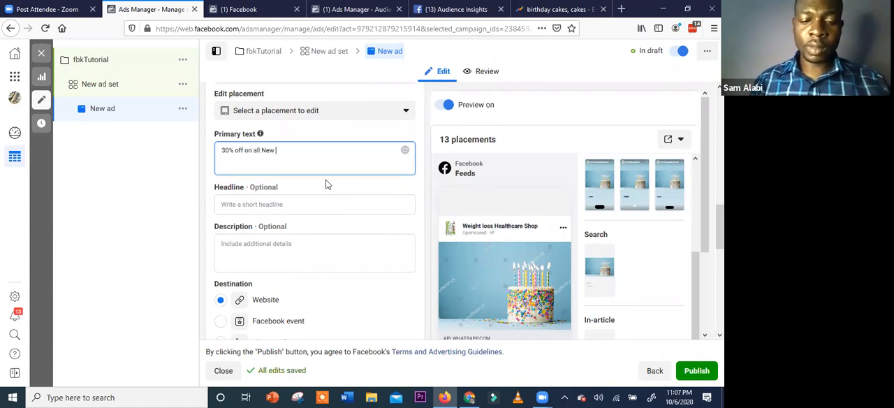
pyautogui.write('Cup cake ')
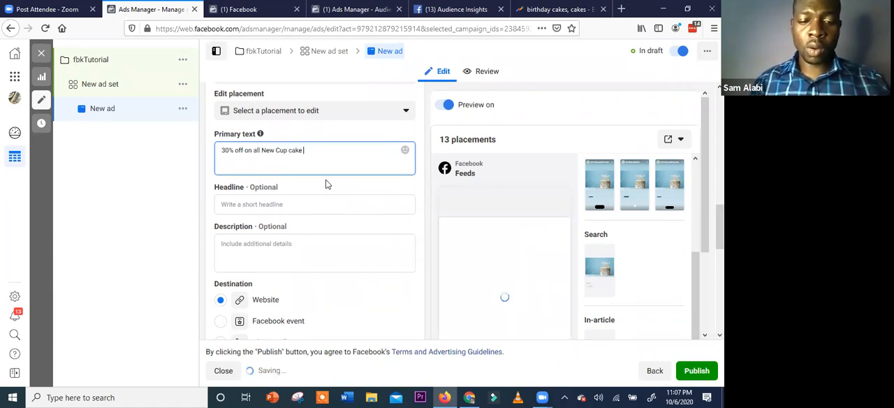
pyautogui.write('sorder')
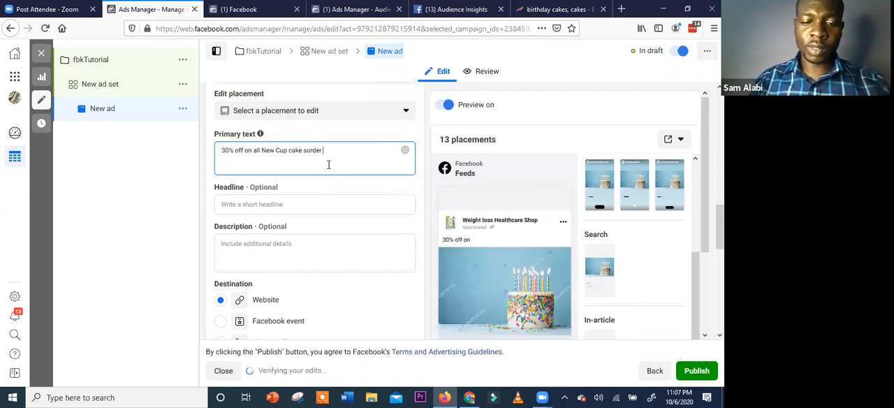
pyautogui.write(' this onth')
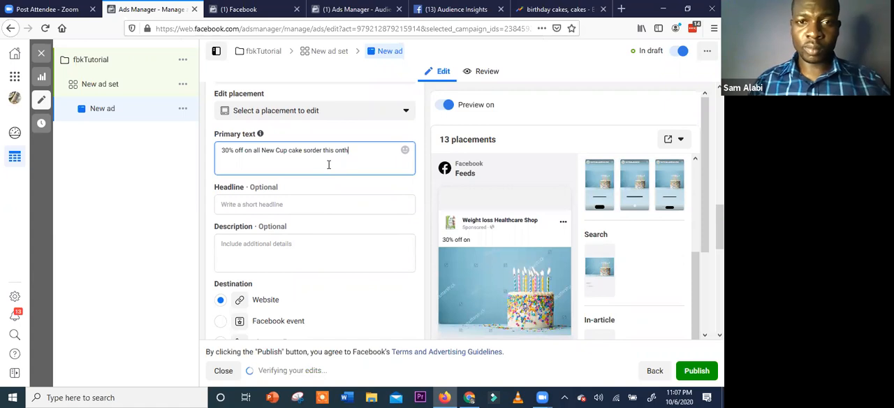
pyautogui.write('.')
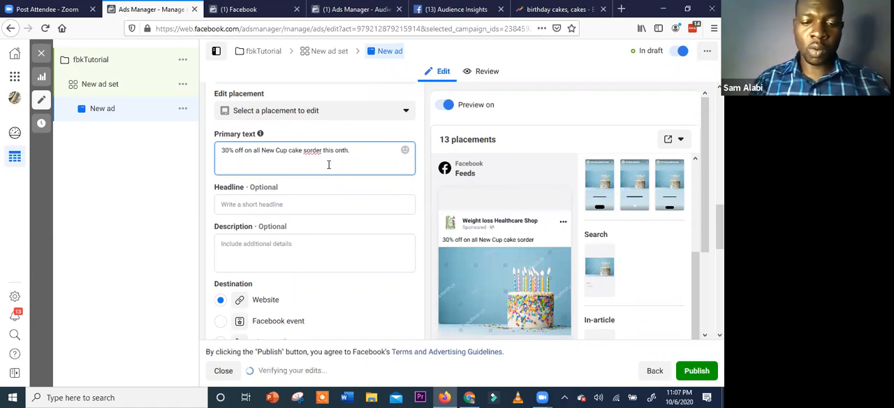
pyautogui.write(' Hurry Now')
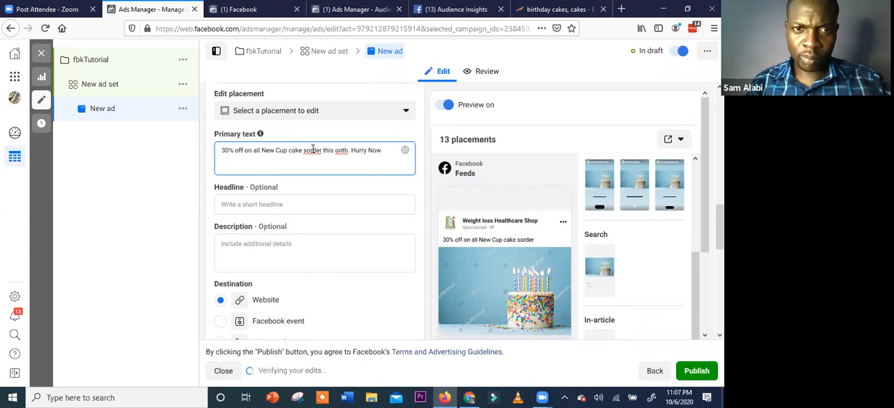
# Correct the misspelled words in the primary text to "order" and "month"
pyautogui.rightClick(312, 150)
pyautogui.press('Escape')
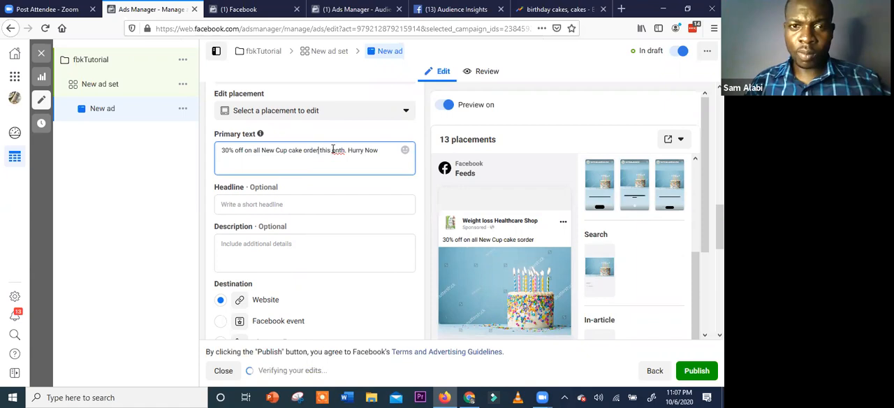
pyautogui.click(332, 149)
pyautogui.write('m')
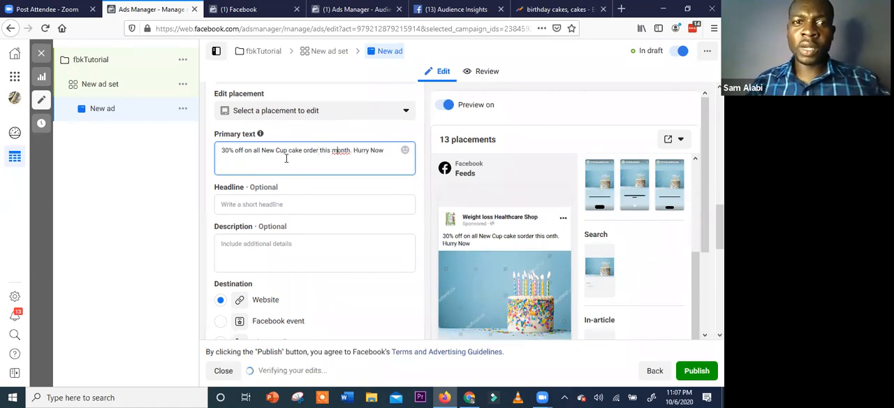
pyautogui.click(385, 151)
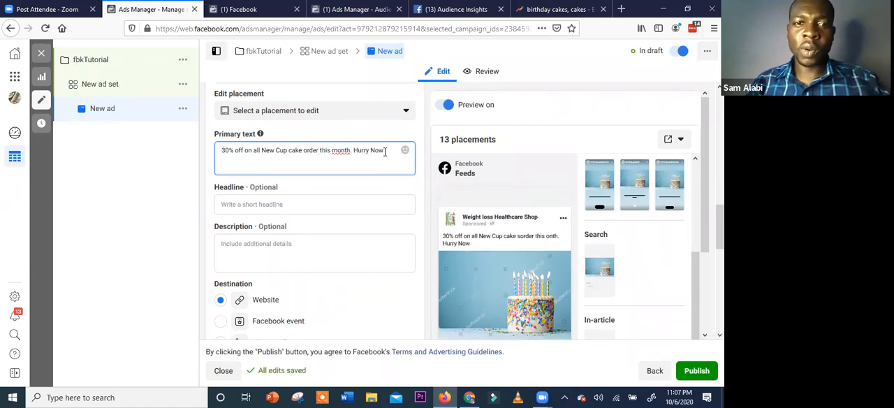
# Review the "Hurry Now" wording, the headline and description fields, the feed preview and the destination options
pyautogui.moveTo(352, 149); pyautogui.dragTo(341, 200)
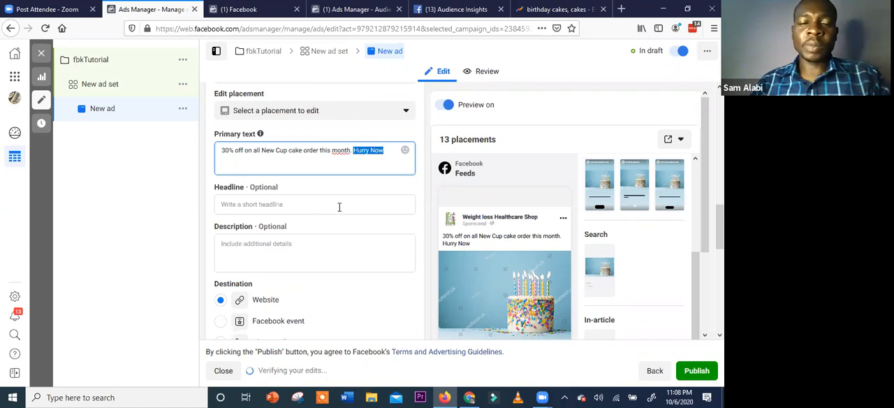
pyautogui.click(339, 207)
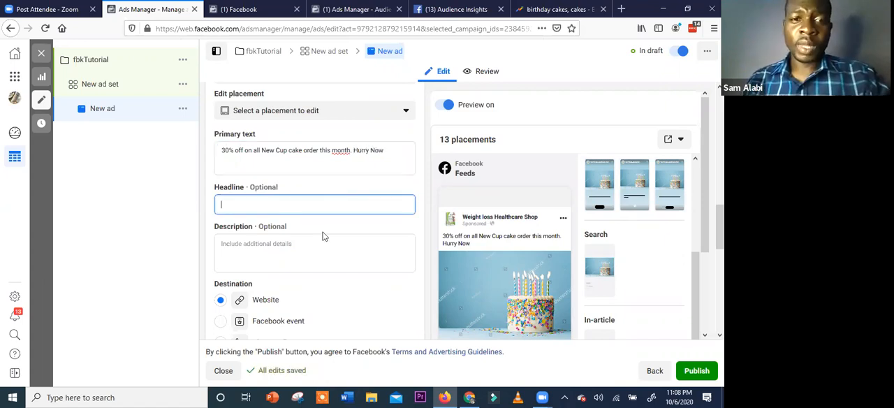
pyautogui.scroll(-1, 304, 160)
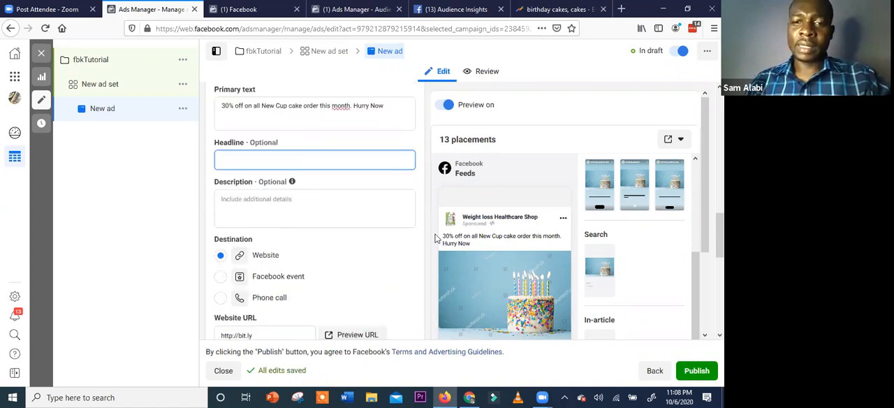
pyautogui.scroll(-2, 484, 262)
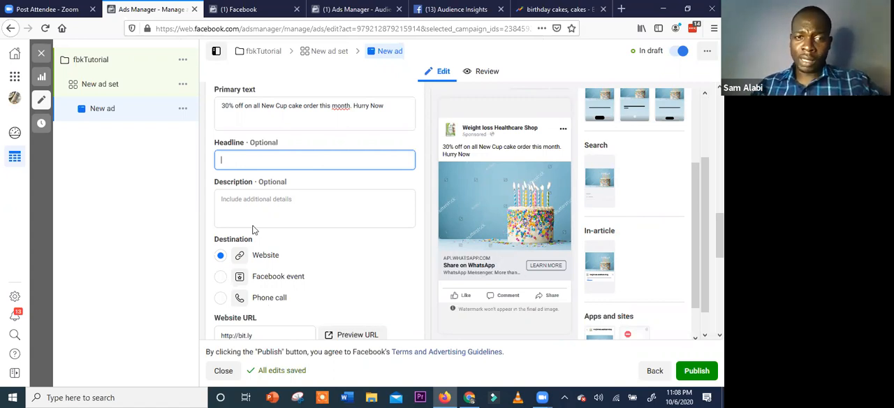
pyautogui.scroll(-1, 256, 225)
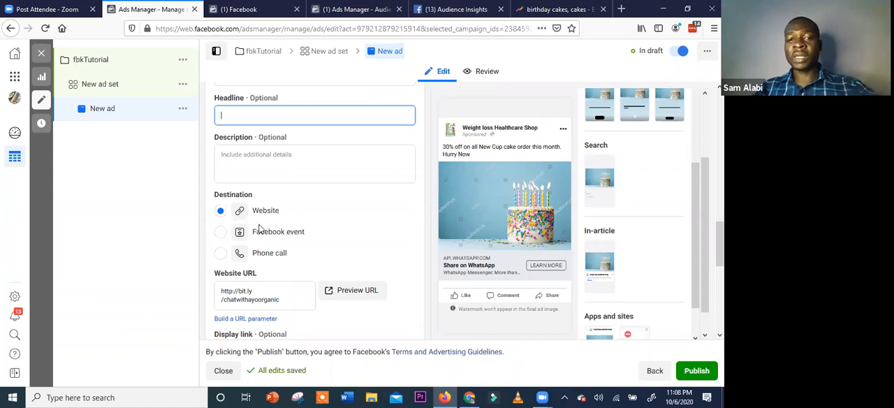
# Try Phone call as the ad's destination and switch it back to Website
pyautogui.click(220, 255)
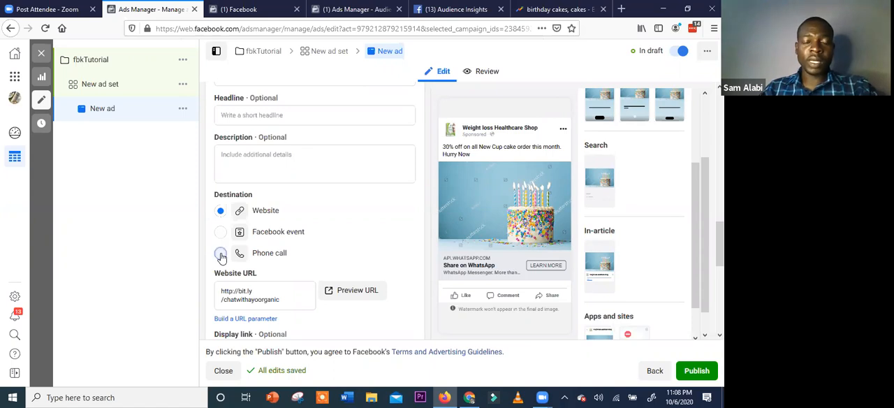
pyautogui.click(221, 253)
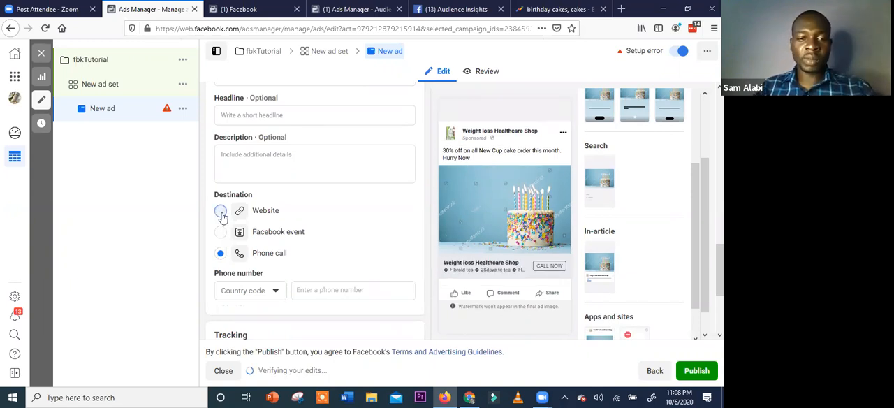
pyautogui.click(221, 213)
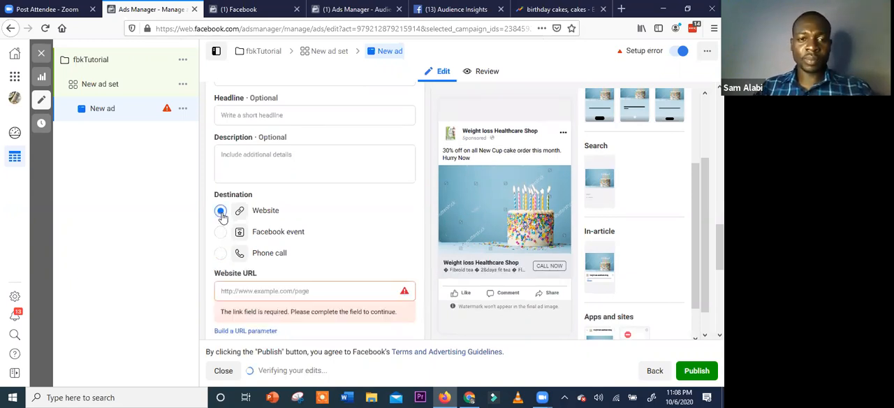
# Enter the advertiser's personal website address as the ad's Website URL
pyautogui.click(283, 292)
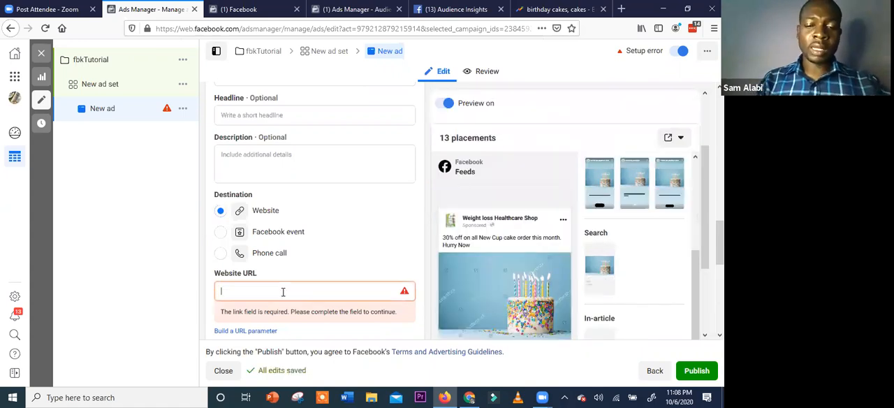
pyautogui.write('https')
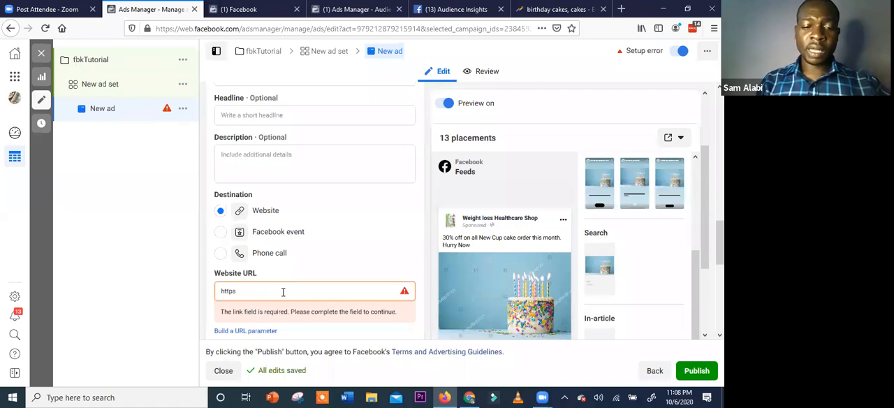
pyautogui.write('://s')
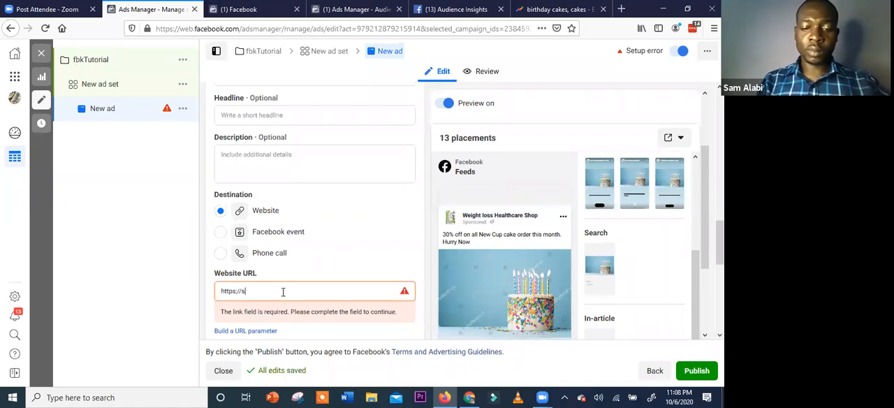
pyautogui.write('amuelalabi.co')
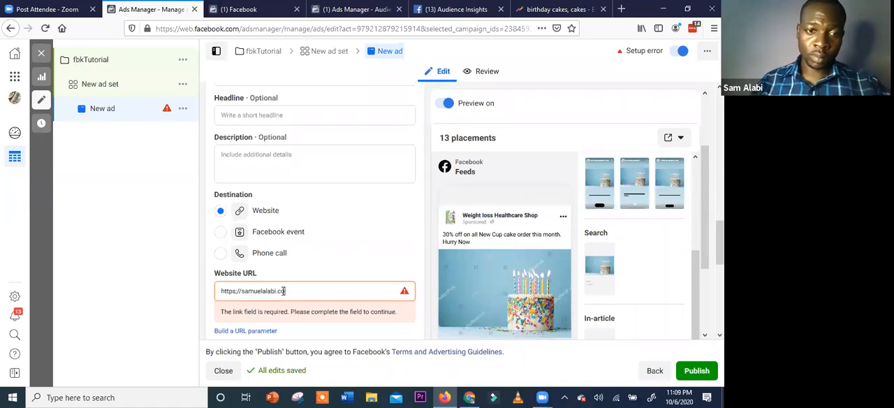
pyautogui.write('m')
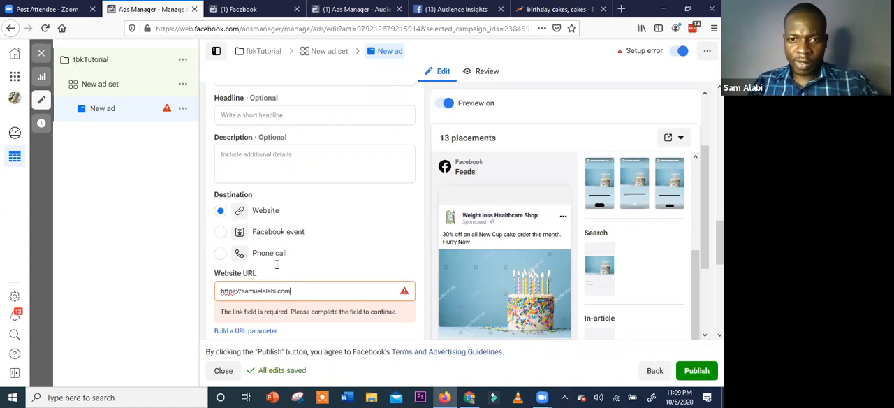
pyautogui.click(323, 272)
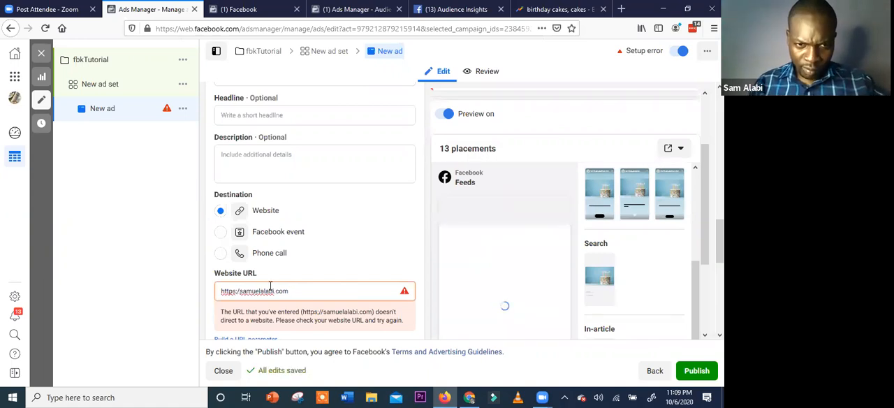
pyautogui.press('BackSpace')
pyautogui.write('/')
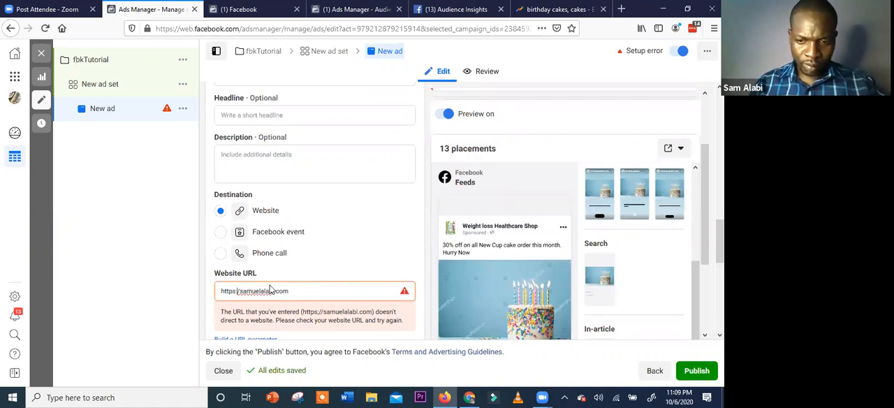
pyautogui.press('BackSpace')
pyautogui.write(':/')
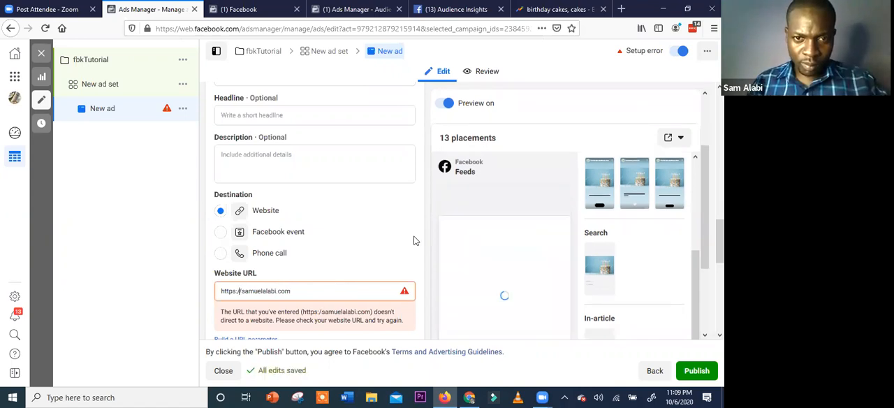
# Review the ad's text, destination, display link and call to action settings alongside the placement previews
pyautogui.scroll(-1, 349, 297)
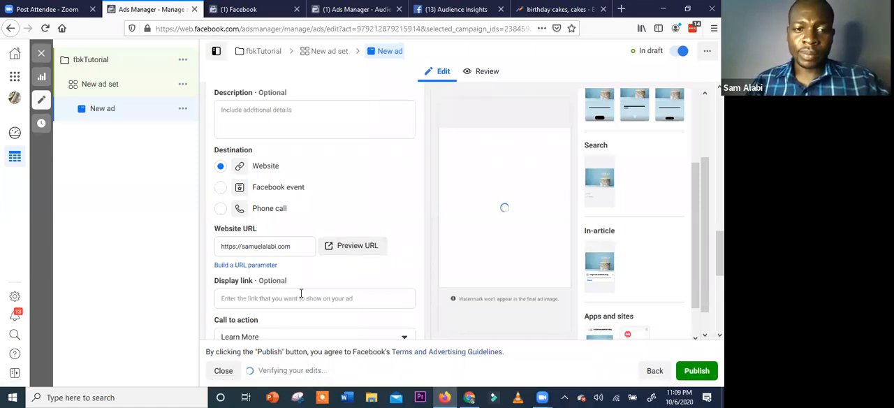
pyautogui.scroll(2, 300, 293)
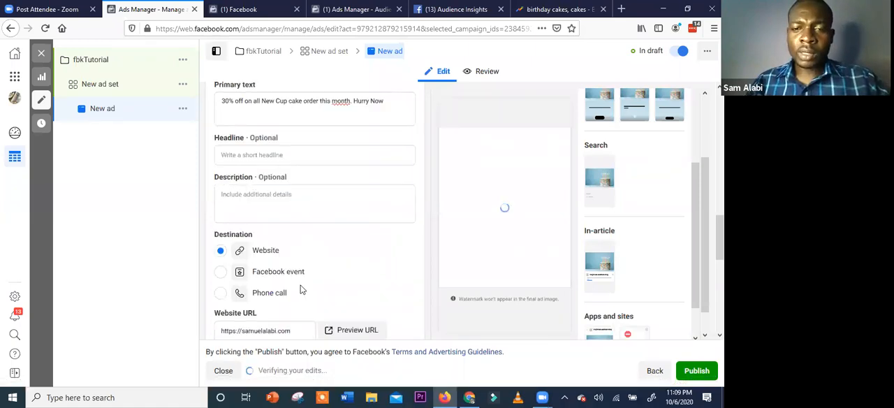
pyautogui.scroll(1, 368, 277)
pyautogui.scroll(-2, 497, 216)
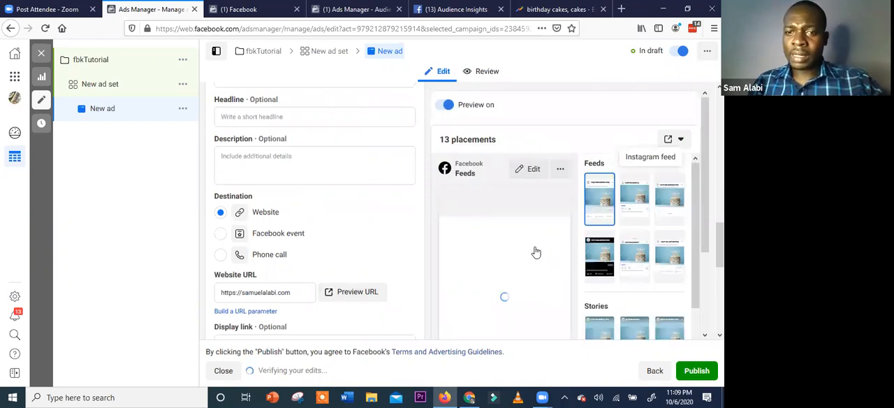
# Set the ad's headline to "Cakes and more September Hurry offer is here"
pyautogui.scroll(-1, 541, 250)
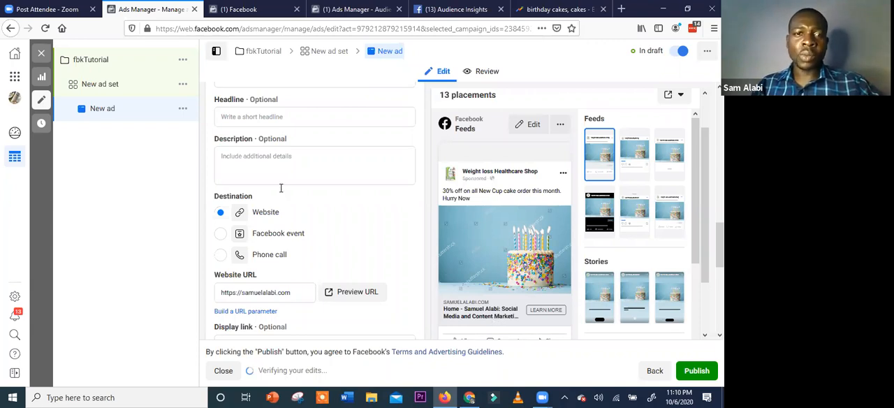
pyautogui.click(264, 118)
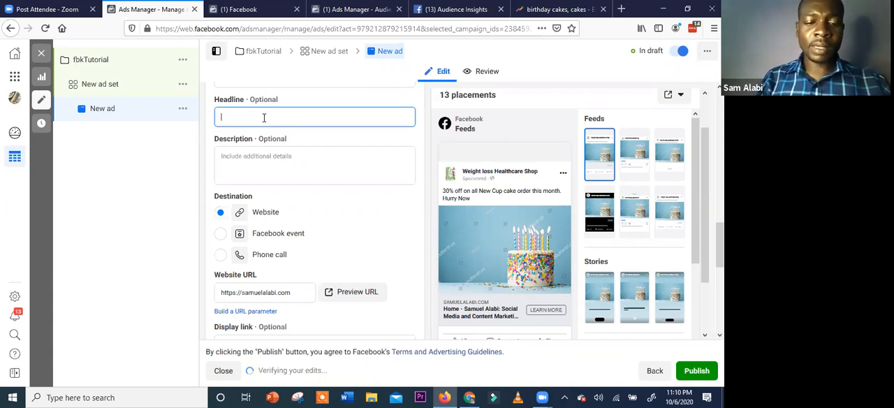
pyautogui.write('Cakes and mor')
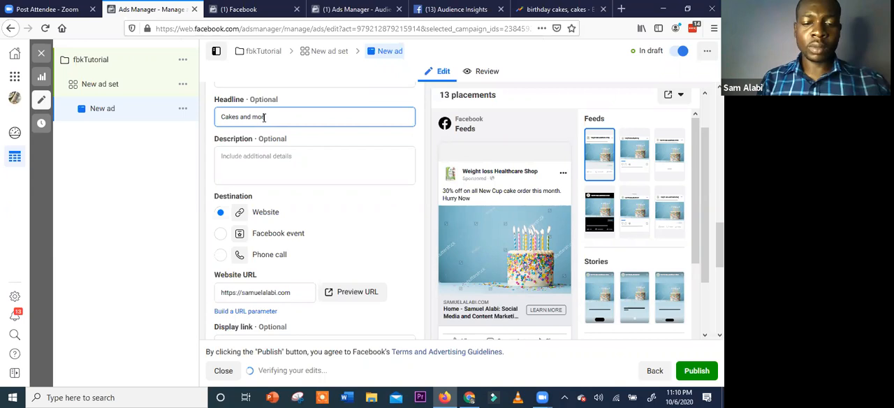
pyautogui.write('e September ')
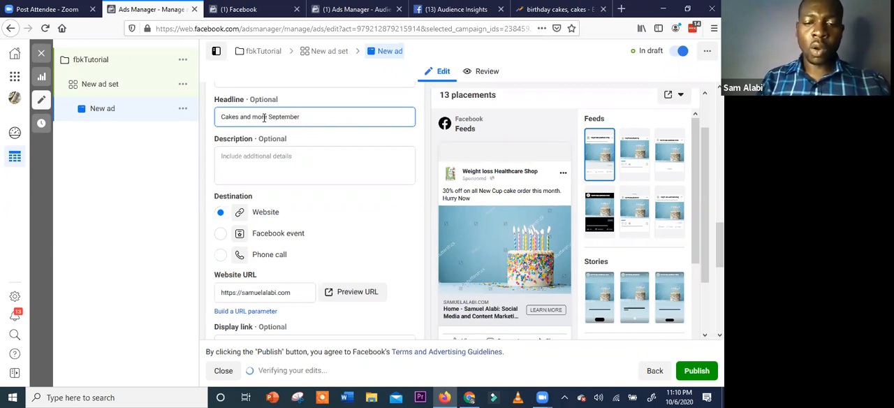
pyautogui.write('Hurry offer is here')
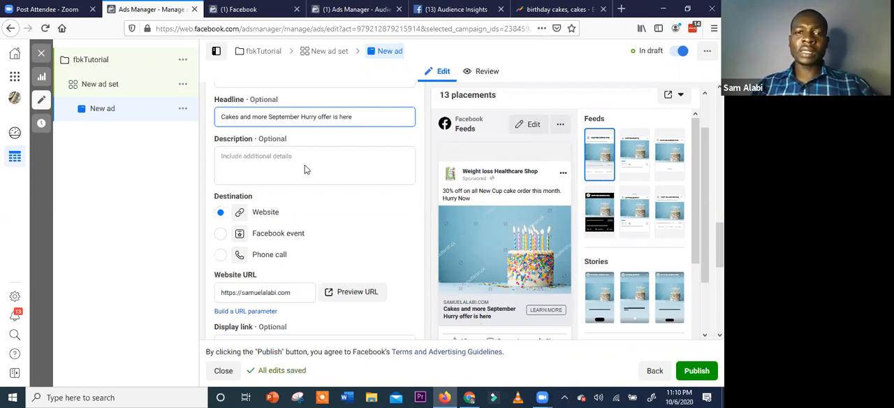
# Enter "We are giving out our full cup cake coombo at low price" as the ad's description
pyautogui.click(259, 158)
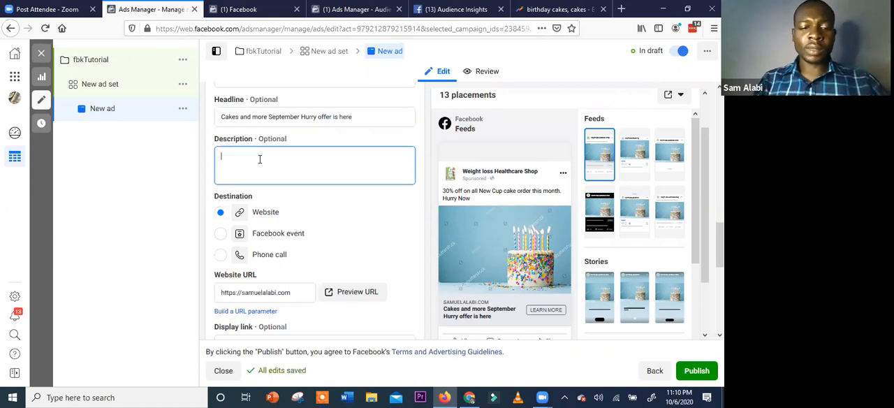
pyautogui.write('We ')
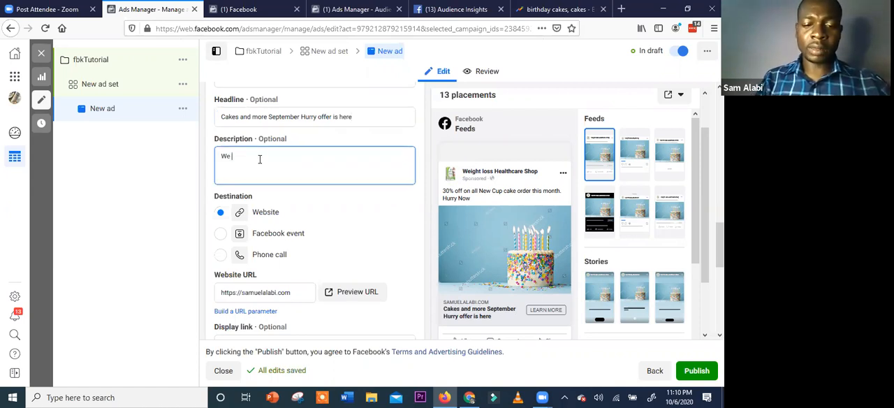
pyautogui.write('are givi')
pyautogui.write('ng out ')
pyautogui.write('our to')
pyautogui.write('tal c')
pyautogui.press('BackSpace')
pyautogui.press('BackSpace')
pyautogui.press('BackSpace')
pyautogui.press('BackSpace')
pyautogui.press('BackSpace')
pyautogui.press('BackSpace')
pyautogui.press('BackSpace')
pyautogui.write('full')
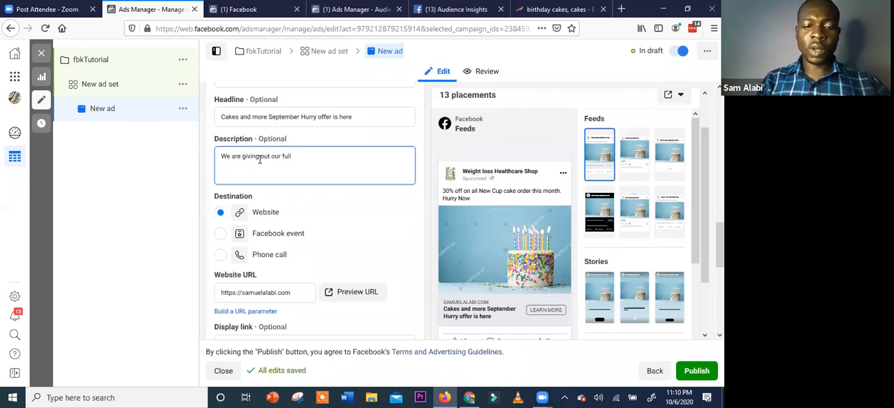
pyautogui.write(' cup cake')
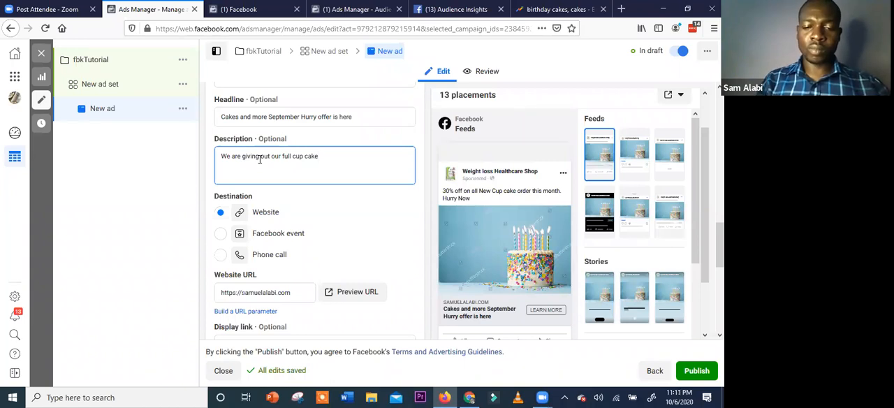
pyautogui.write(' c')
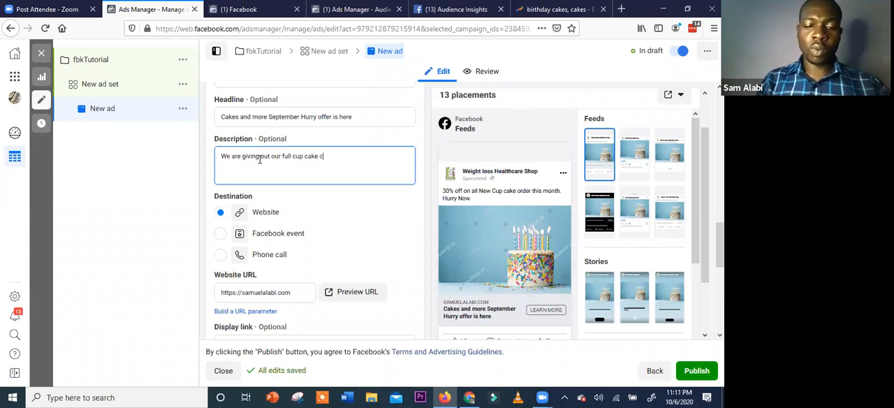
pyautogui.write('oombo at t')
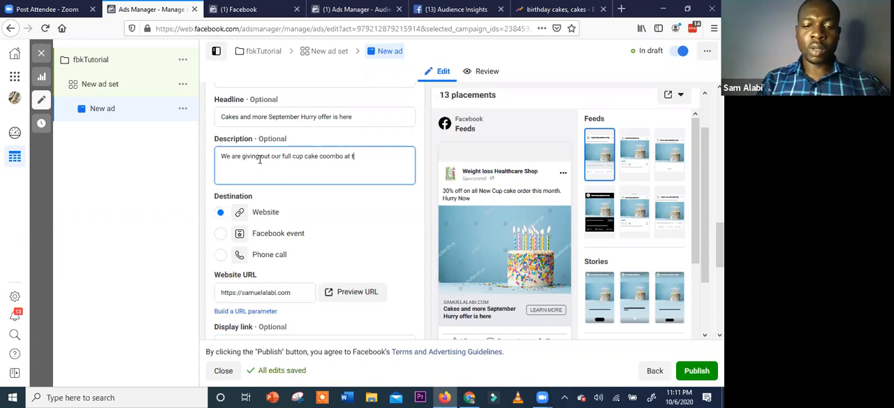
pyautogui.press('BackSpace')
pyautogui.write('low price')
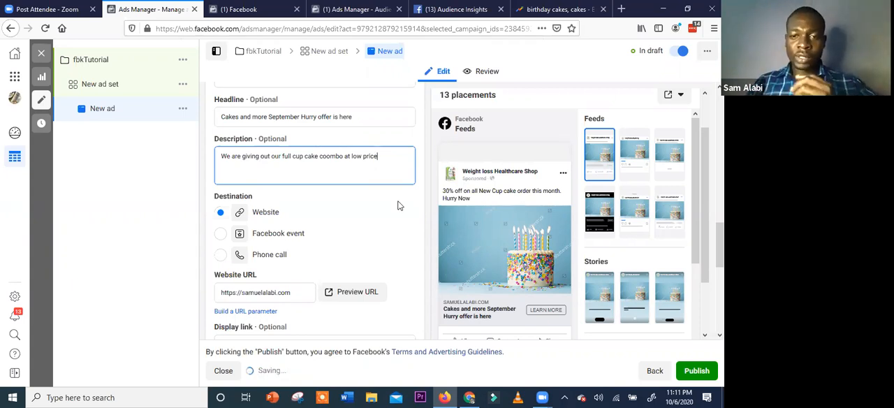
pyautogui.click(349, 266)
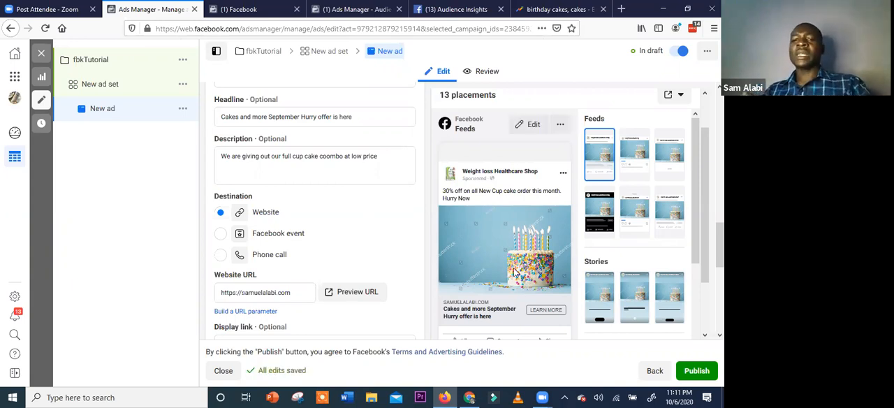
# Compare the ad's text with its feed preview and preview the Instagram Explore, Facebook Groups and Facebook Stories placements
pyautogui.scroll(-1, 546, 219)
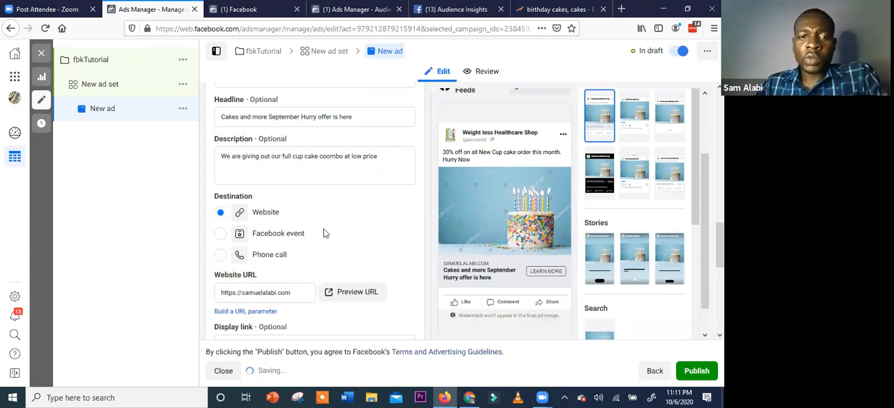
pyautogui.scroll(1, 318, 201)
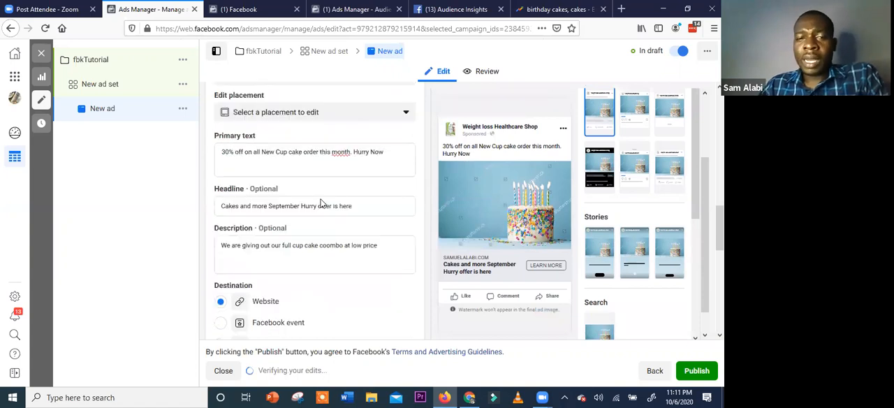
pyautogui.scroll(1, 284, 245)
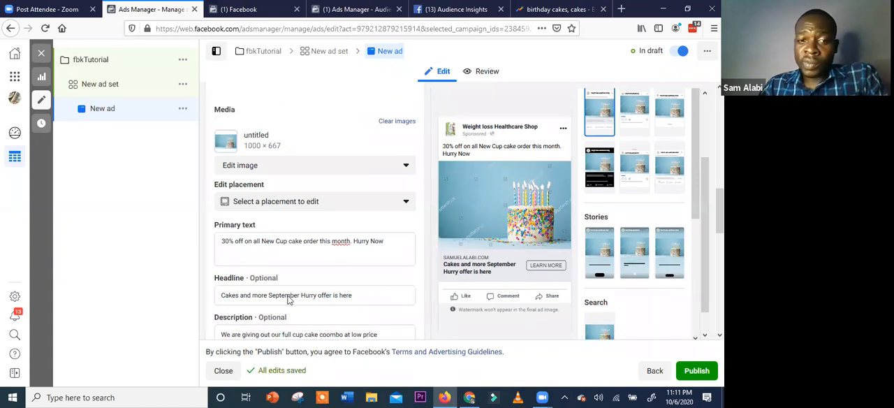
pyautogui.scroll(-2, 286, 297)
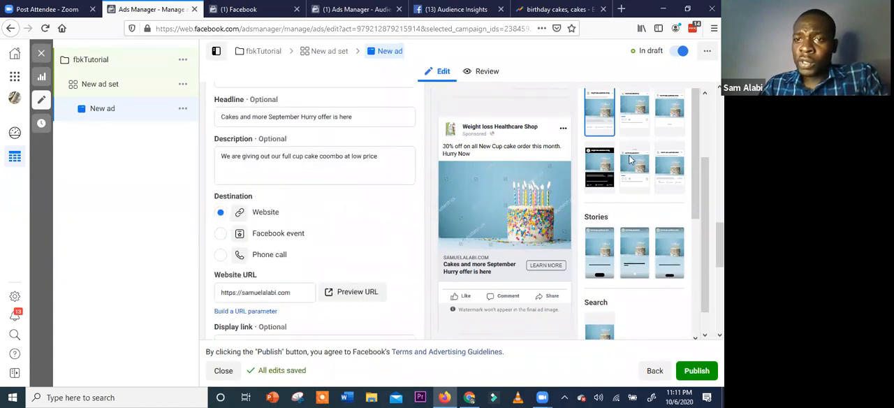
pyautogui.scroll(1, 630, 162)
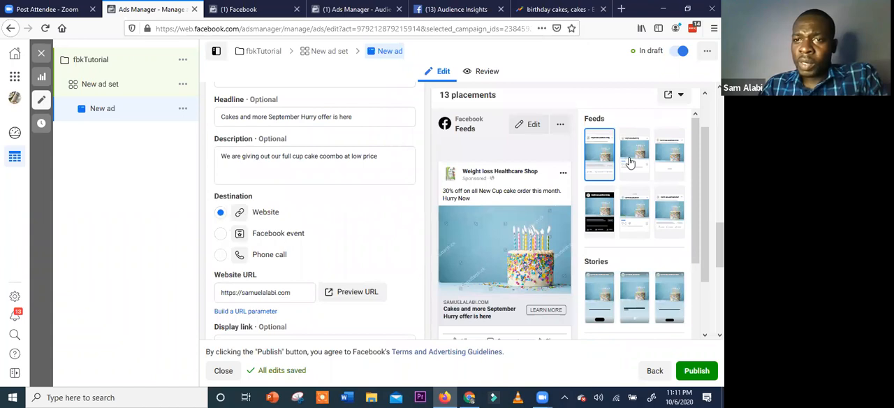
pyautogui.click(587, 162)
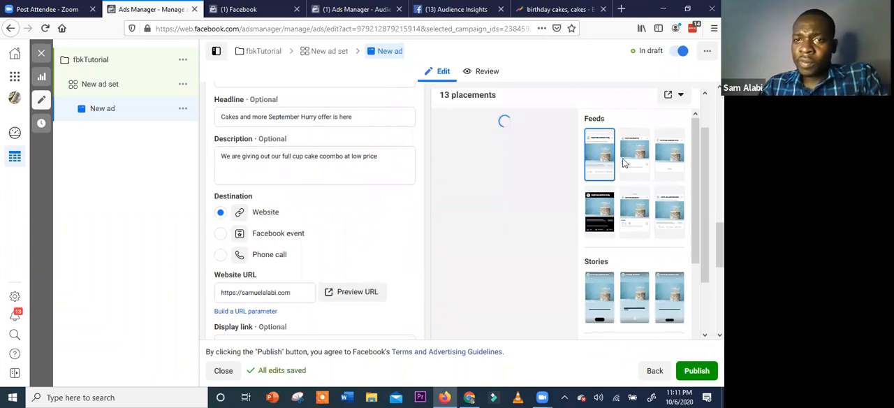
pyautogui.click(641, 211)
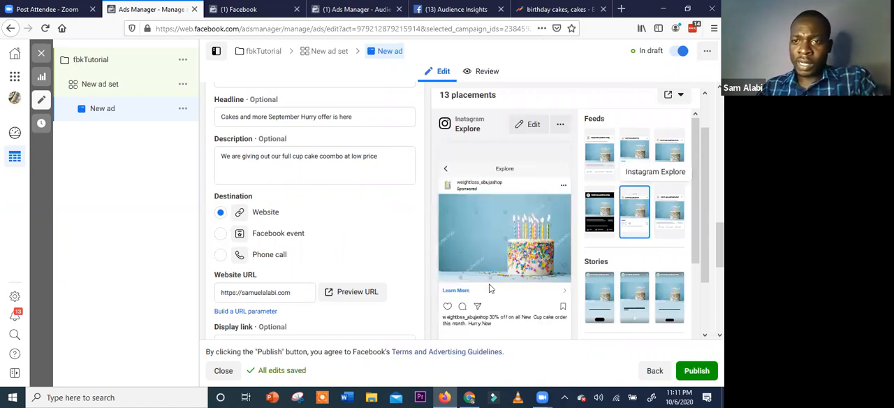
pyautogui.click(669, 213)
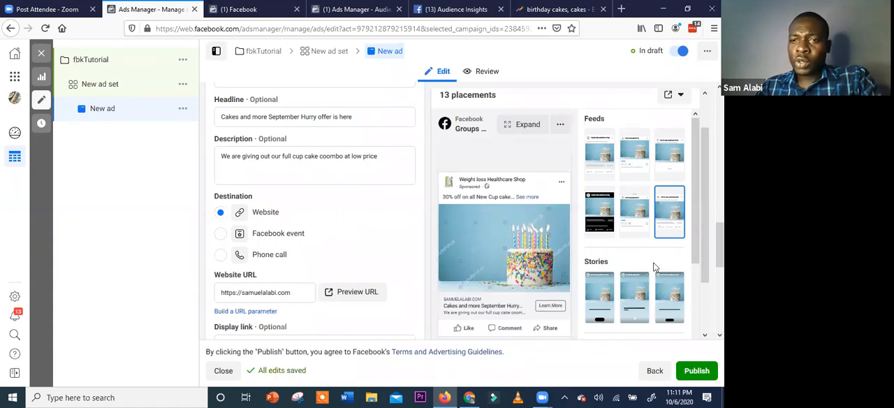
pyautogui.scroll(-3, 655, 267)
pyautogui.scroll(2, 617, 231)
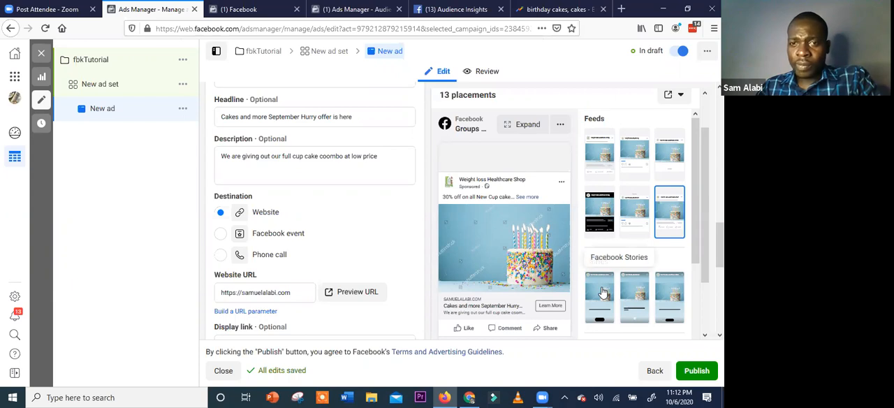
pyautogui.click(604, 292)
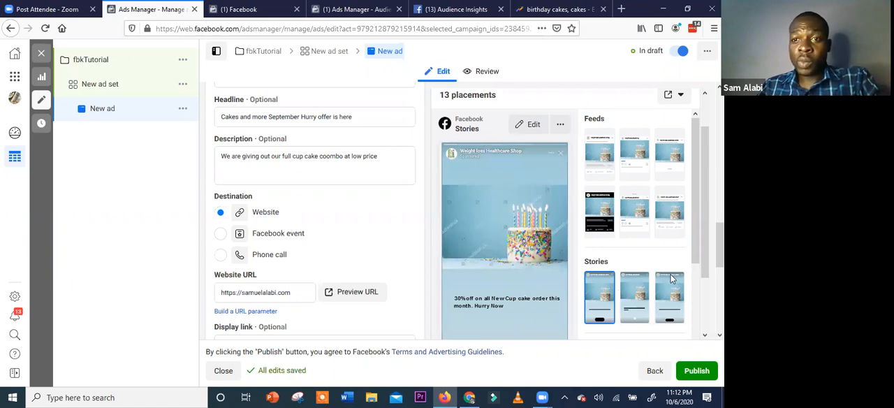
pyautogui.scroll(-2, 618, 301)
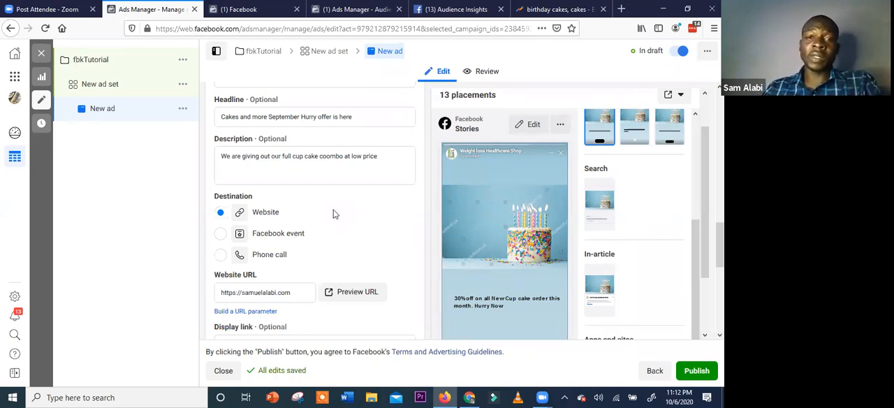
# Review the ad's identity, setup, format, creative, destination and call to action settings
pyautogui.scroll(5, 333, 214)
pyautogui.scroll(5, 333, 214)
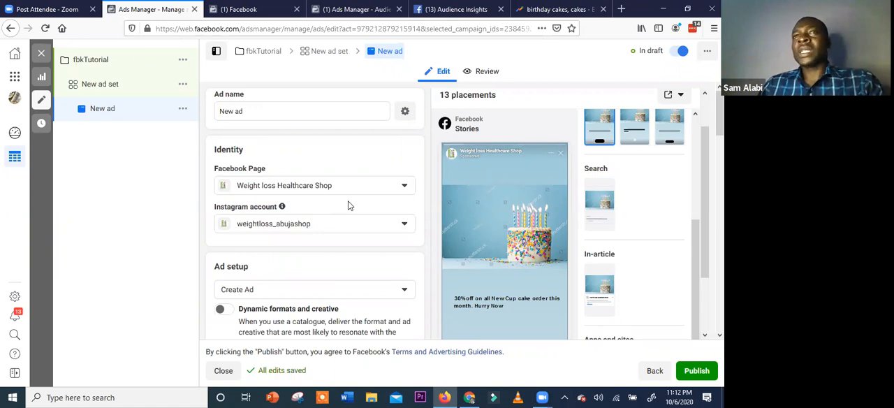
pyautogui.scroll(-2, 349, 205)
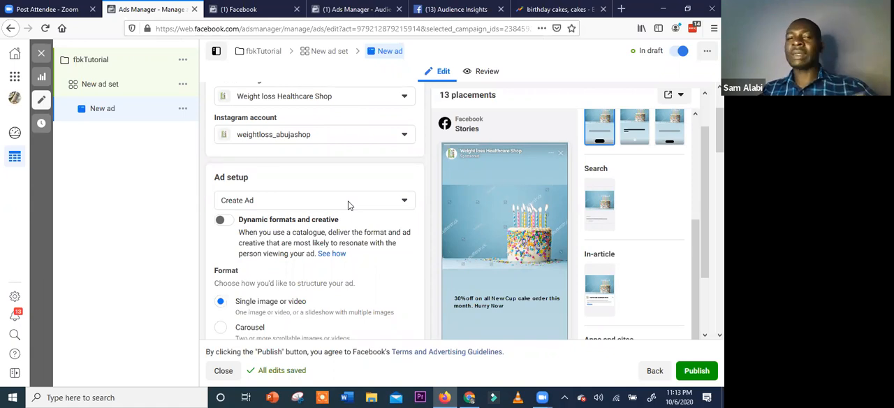
pyautogui.scroll(-1, 354, 251)
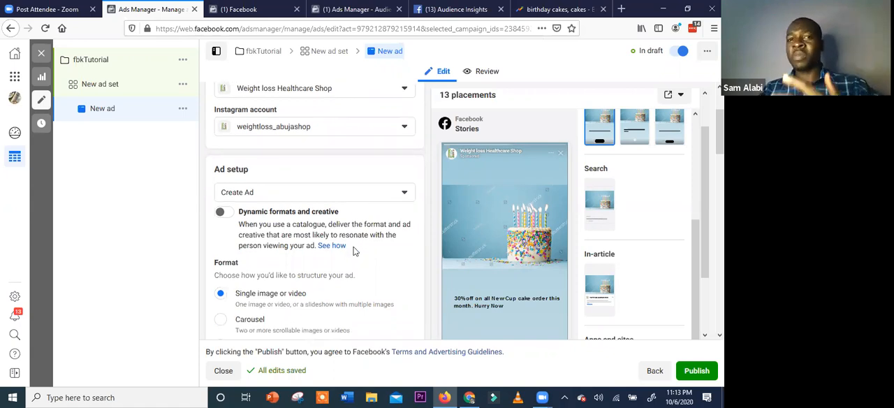
pyautogui.scroll(-3, 354, 251)
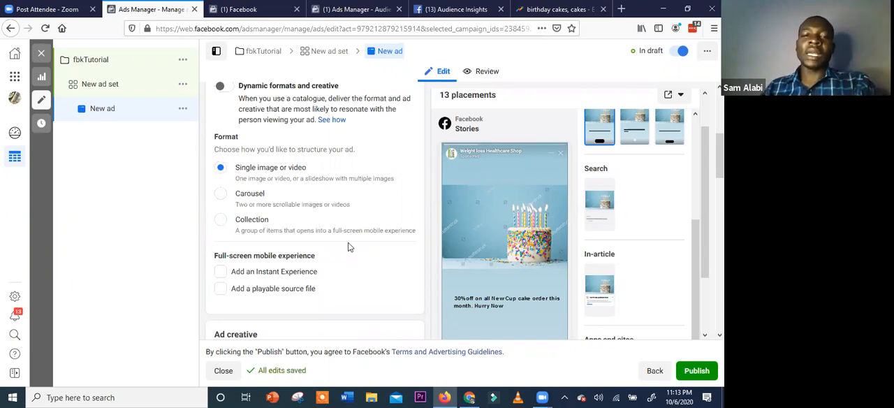
pyautogui.scroll(-3, 362, 231)
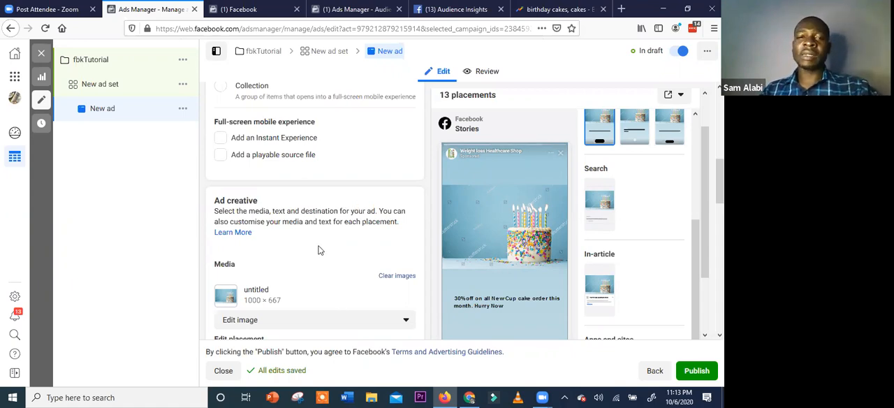
pyautogui.scroll(1, 319, 250)
pyautogui.scroll(4, 319, 248)
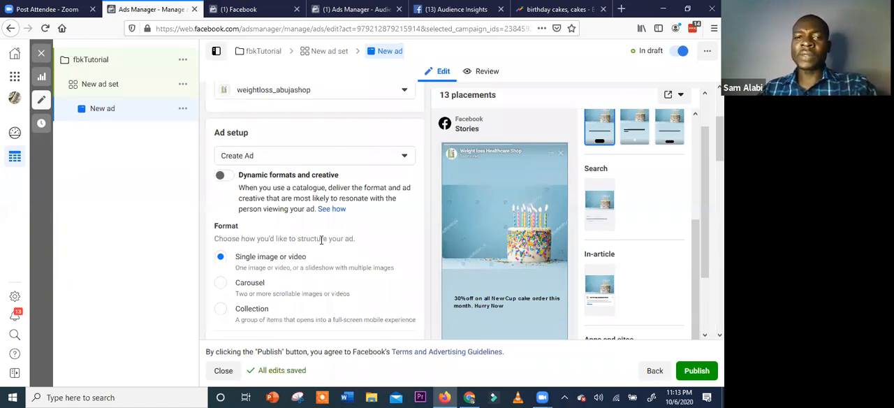
pyautogui.scroll(-5, 320, 241)
pyautogui.scroll(-5, 320, 243)
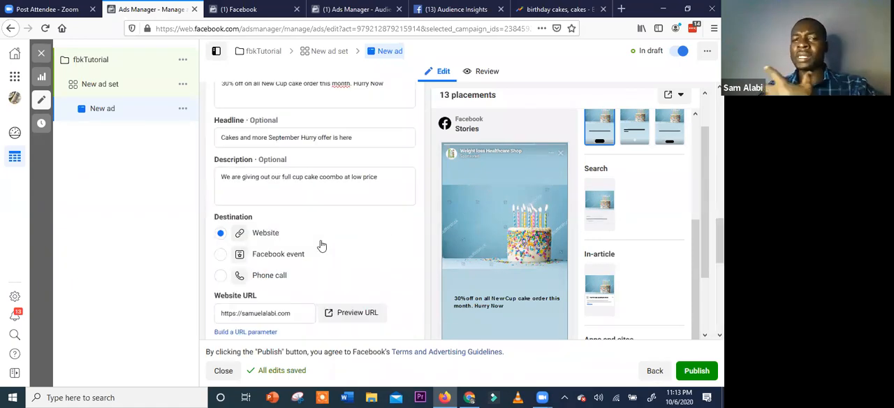
pyautogui.scroll(-5, 321, 246)
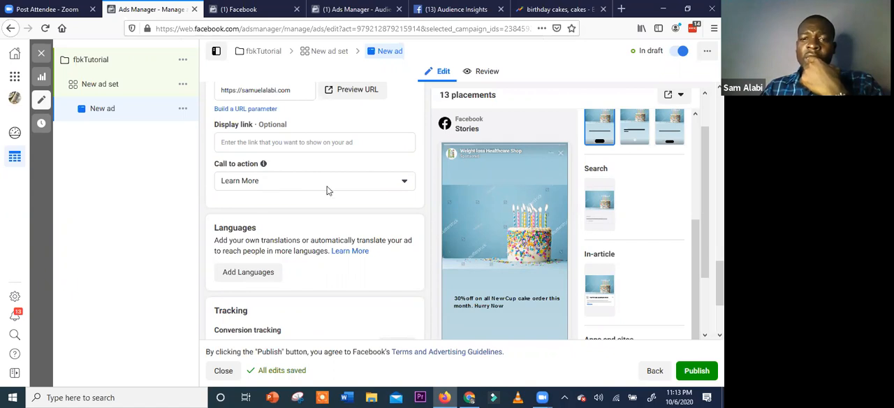
# Switch the ad preview back to the Facebook Feeds placement and examine the whole post
pyautogui.scroll(1, 601, 195)
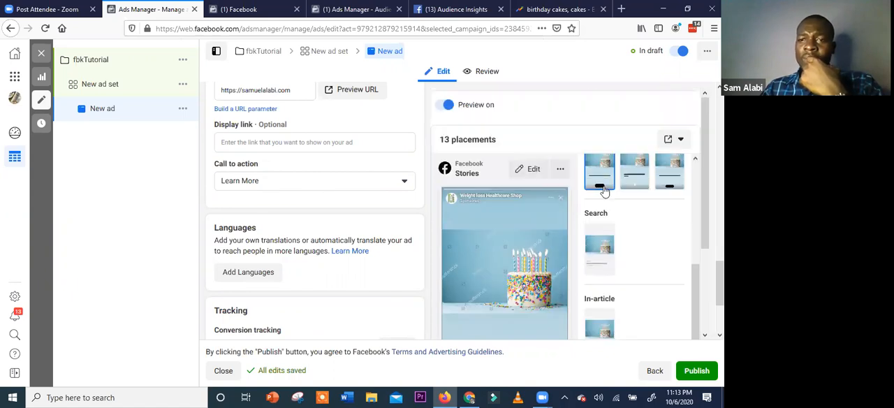
pyautogui.scroll(3, 602, 196)
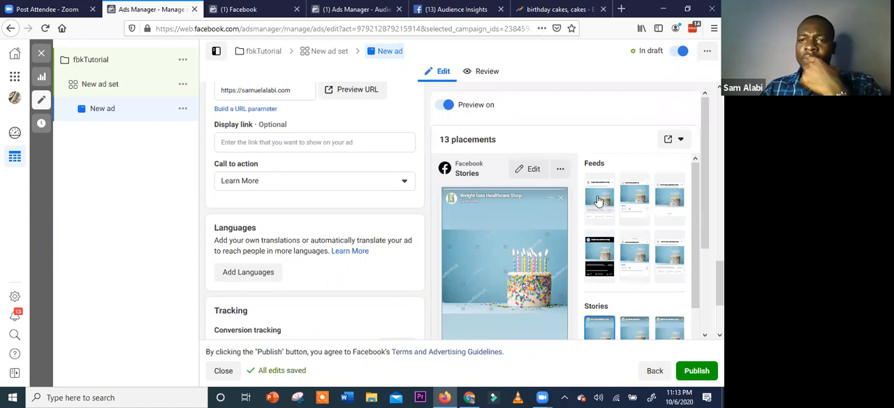
pyautogui.click(598, 202)
pyautogui.scroll(-3, 534, 245)
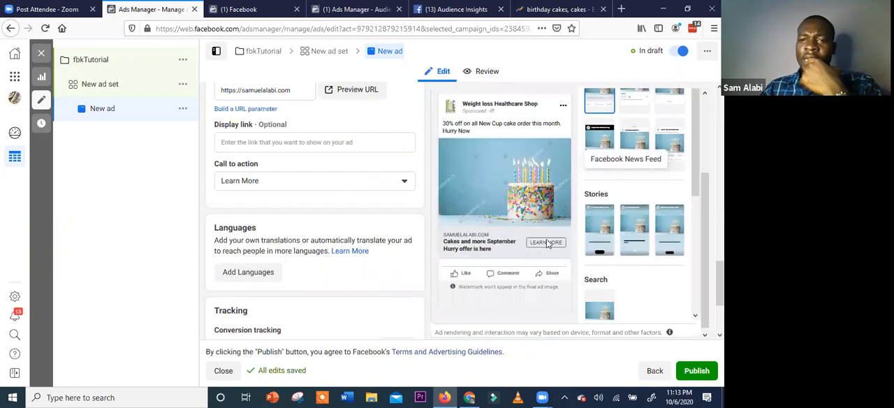
# Look through the ad's call to action options and set the call to action to Shop Now
pyautogui.scroll(-1, 307, 161)
pyautogui.click(297, 136)
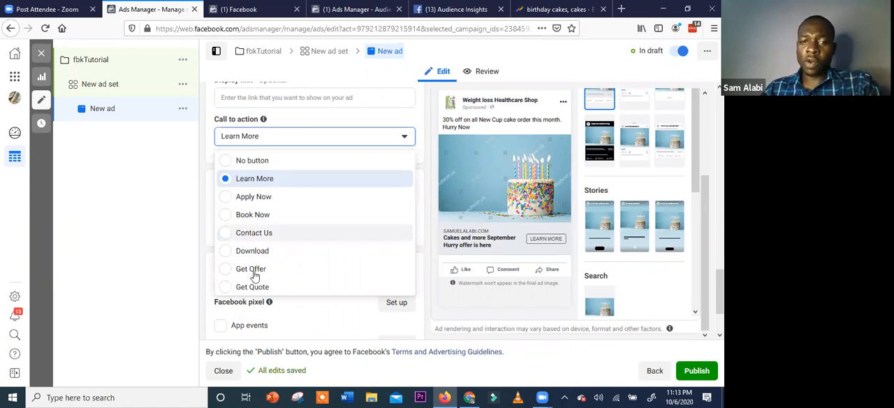
pyautogui.scroll(-2, 268, 271)
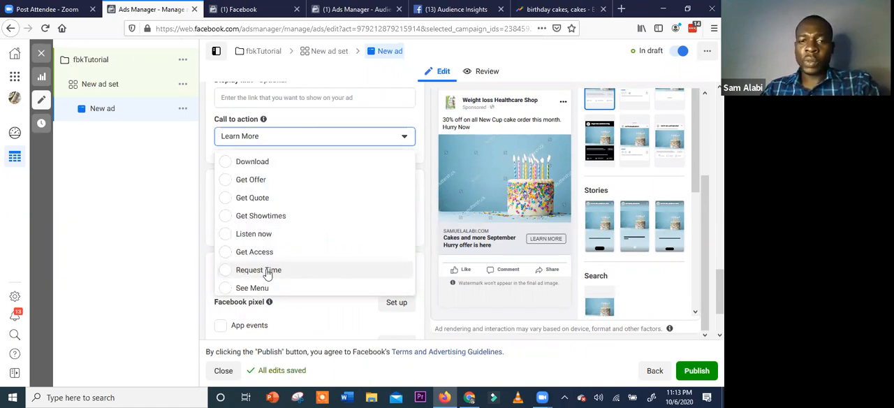
pyautogui.scroll(-3, 276, 262)
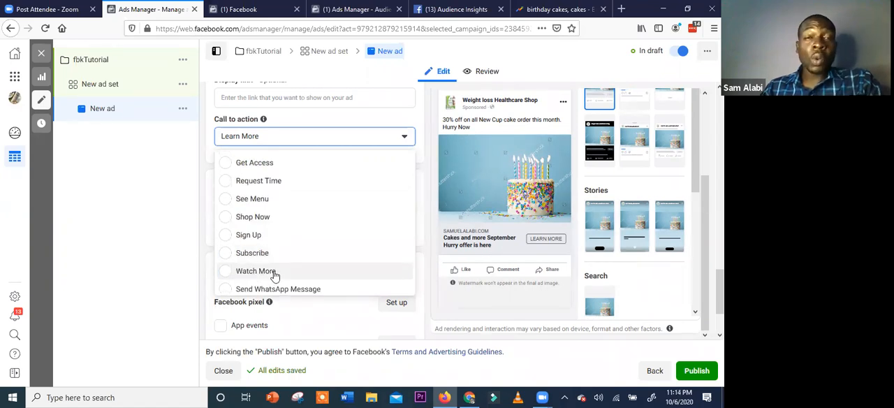
pyautogui.scroll(-1, 273, 287)
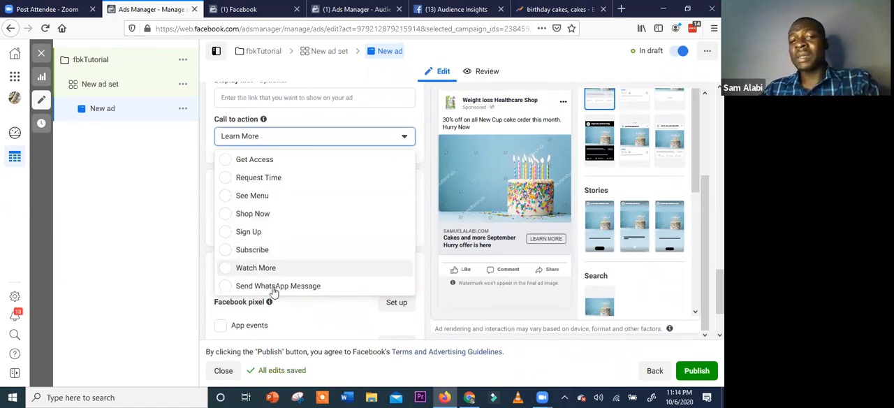
pyautogui.click(263, 218)
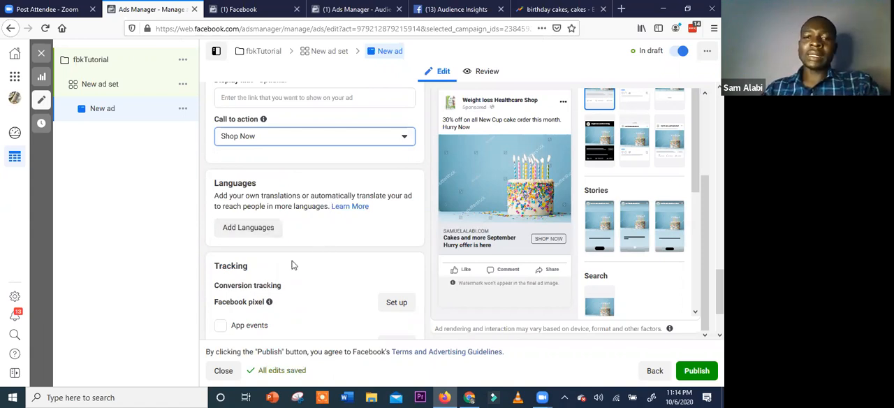
# Check the ad's language and conversion tracking options, including the Facebook pixel and offline events
pyautogui.scroll(-2, 262, 250)
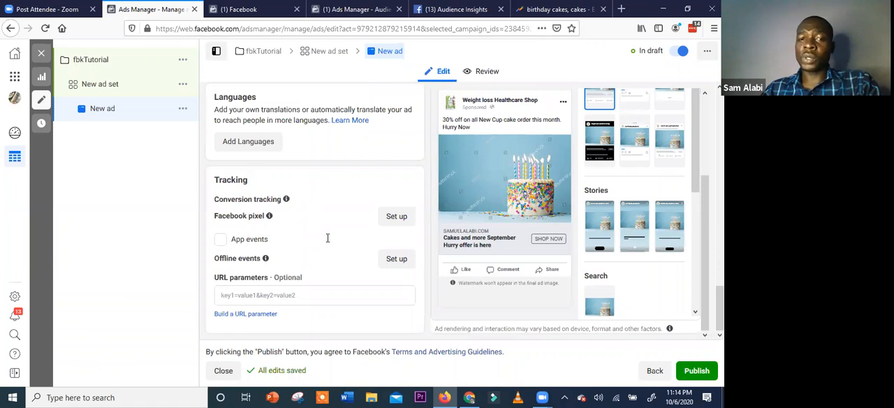
pyautogui.moveTo(271, 219)
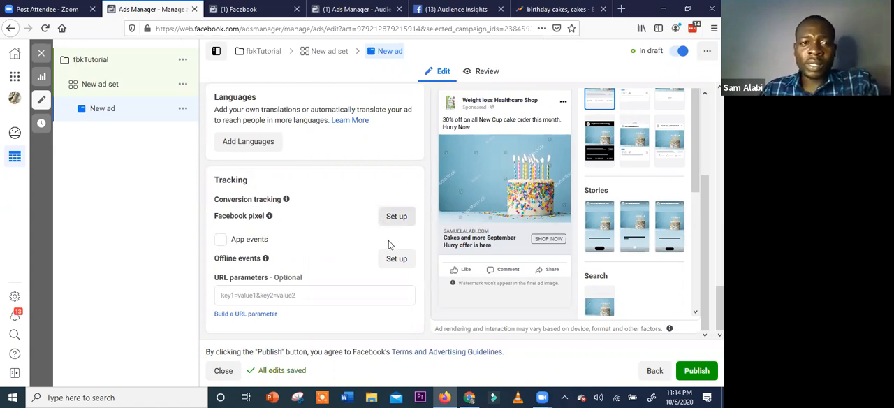
pyautogui.scroll(10, 388, 240)
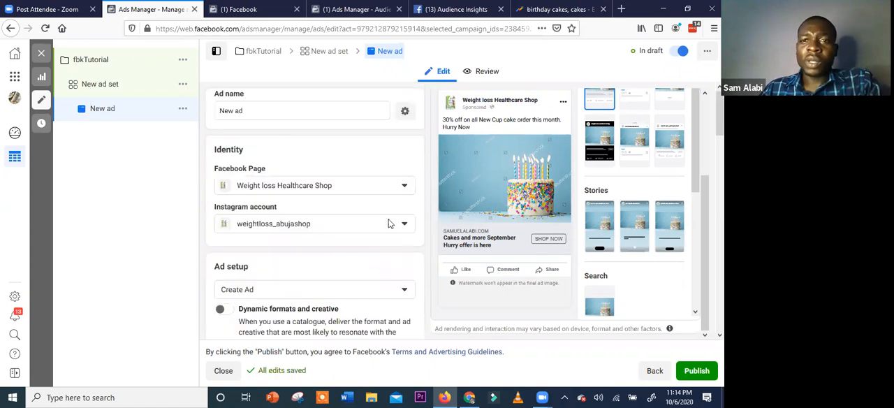
# Open the new ad's review summary and examine its page, account, format, website URL and Mobile News Feed preview
pyautogui.click(484, 74)
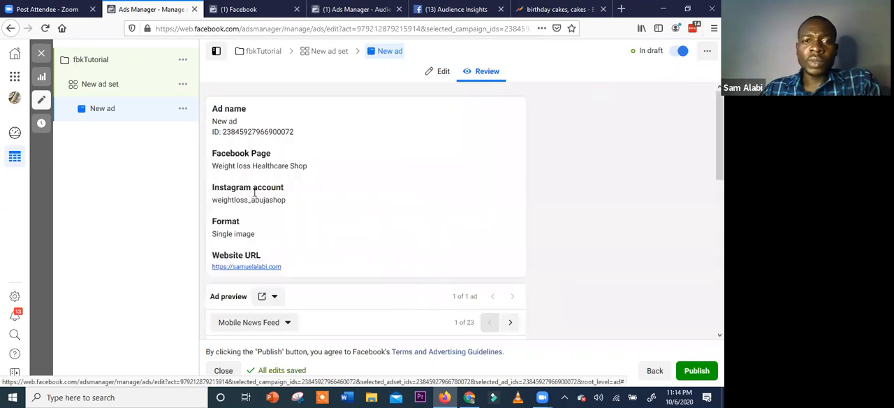
pyautogui.scroll(-1, 308, 197)
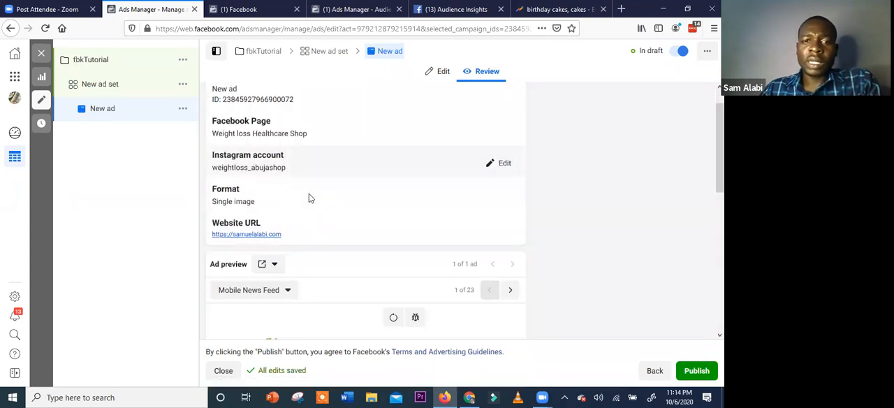
pyautogui.scroll(1, 309, 194)
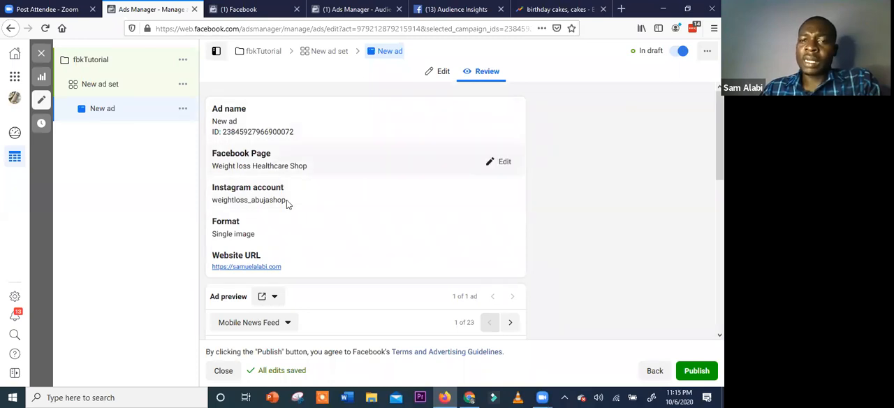
pyautogui.scroll(-2, 323, 183)
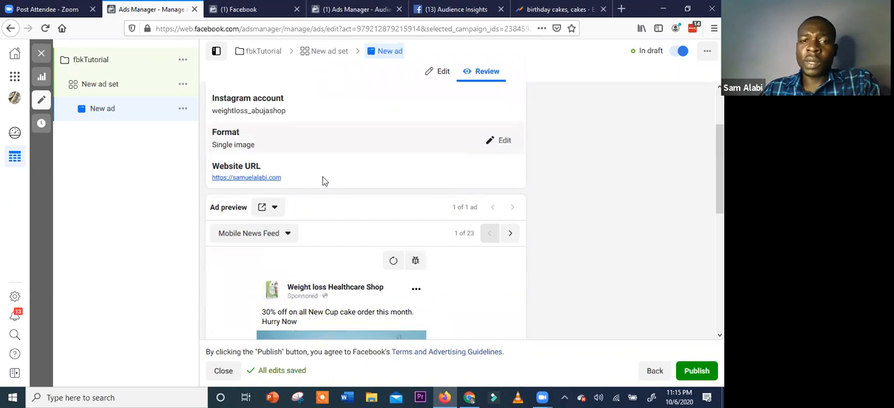
pyautogui.scroll(-3, 332, 204)
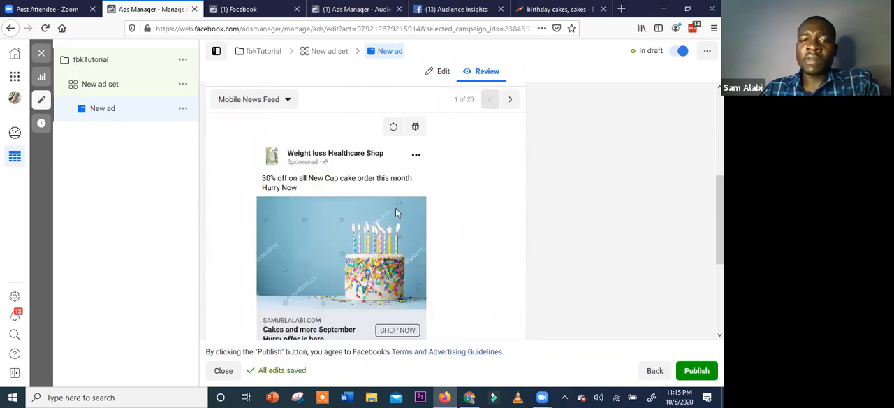
pyautogui.scroll(-4, 396, 211)
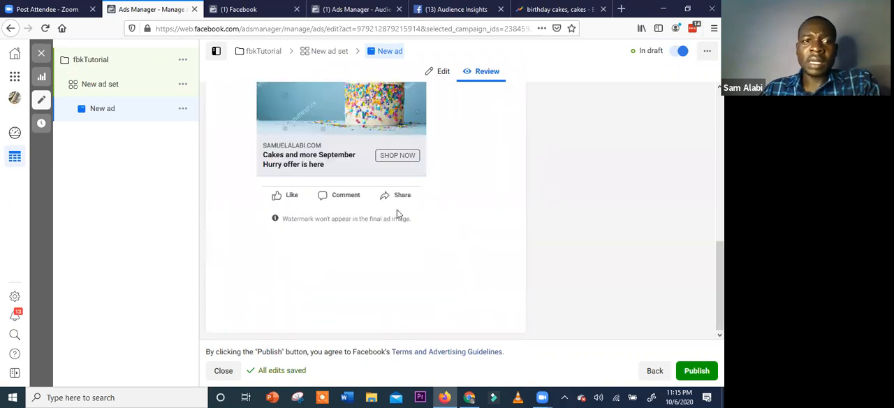
pyautogui.scroll(9, 397, 211)
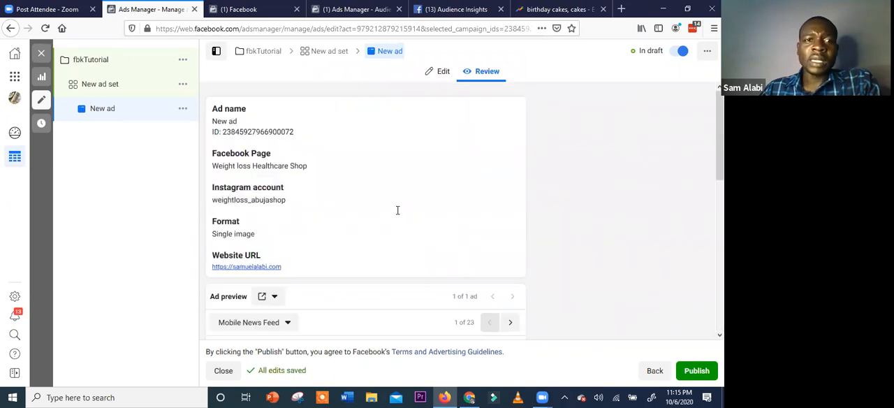
# Open the new ad set and review its traffic destination, placements, and optimisation and delivery settings
pyautogui.click(129, 91)
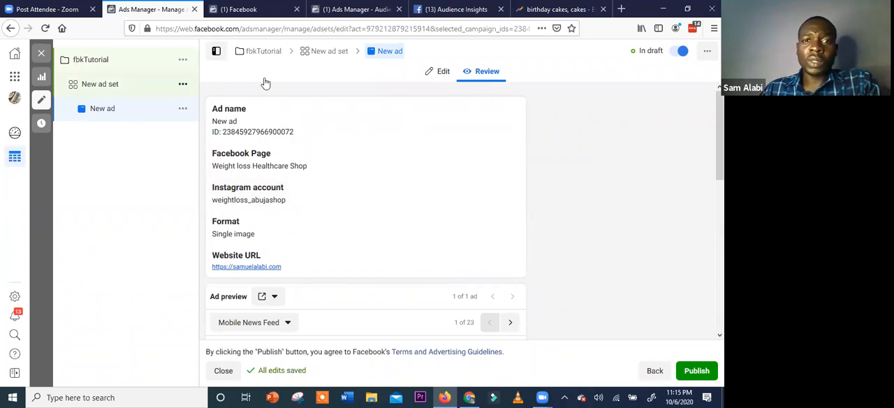
pyautogui.click(327, 53)
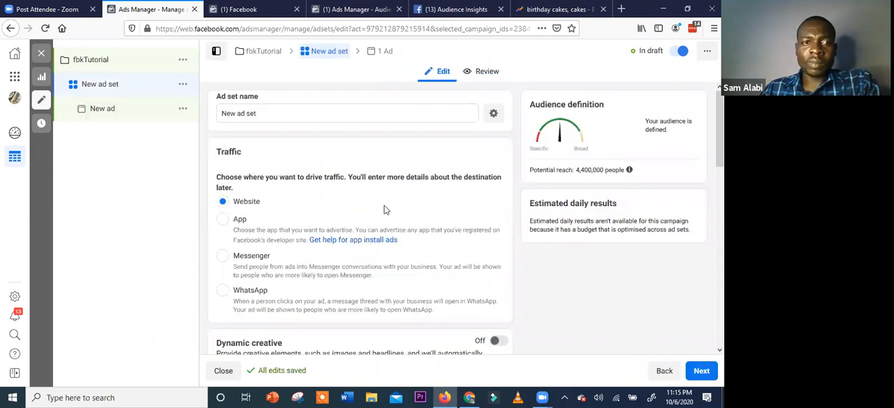
pyautogui.scroll(-5, 384, 209)
pyautogui.scroll(-5, 386, 209)
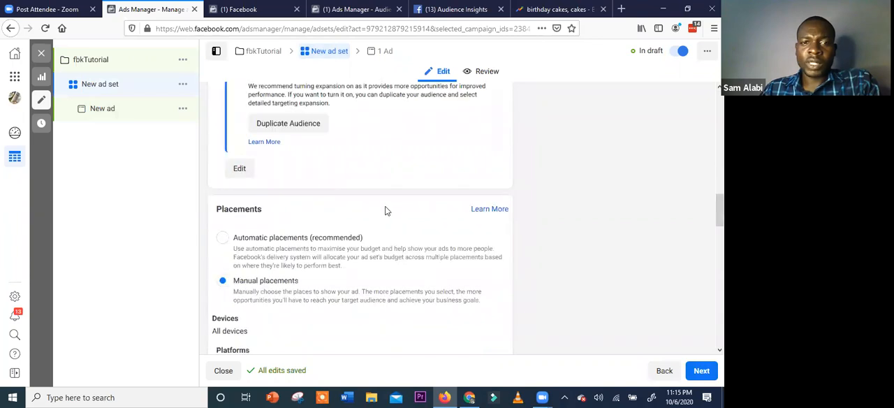
pyautogui.scroll(-3, 387, 210)
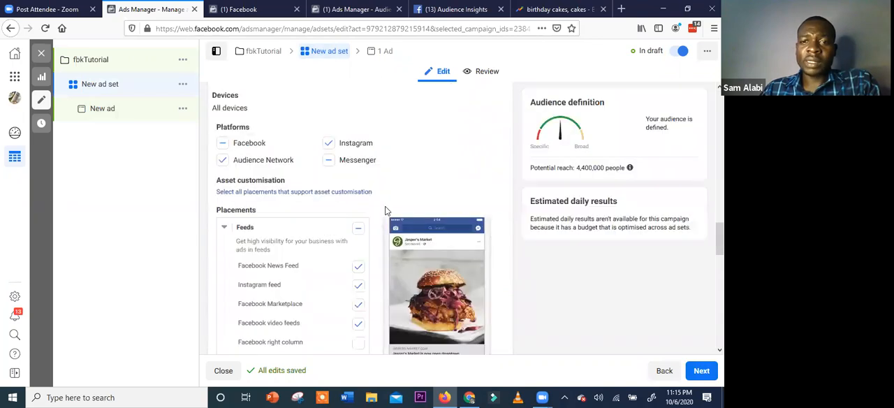
pyautogui.scroll(-5, 399, 245)
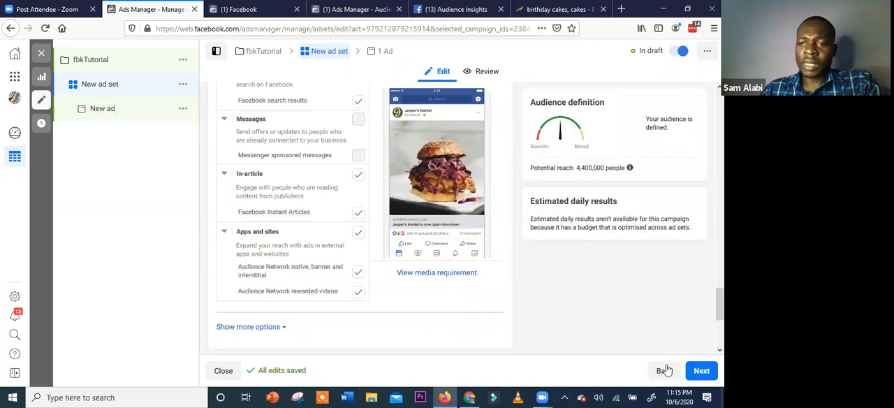
# Return to the new ad's editing form and look over its identity, format, creative and call to action settings
pyautogui.click(701, 371)
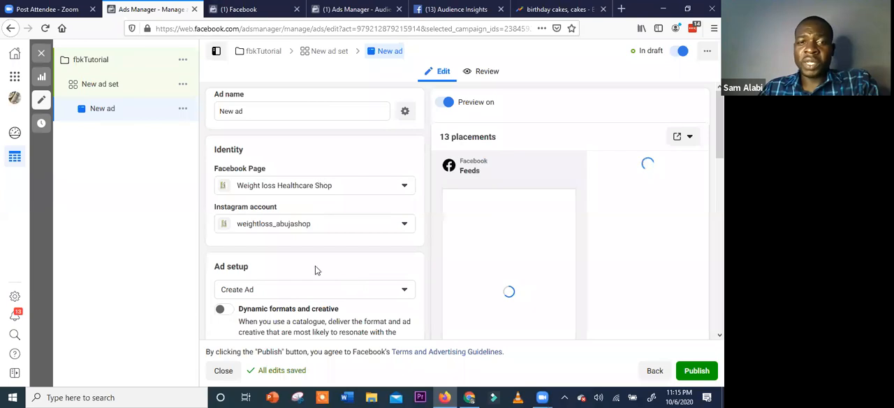
pyautogui.scroll(-2, 318, 271)
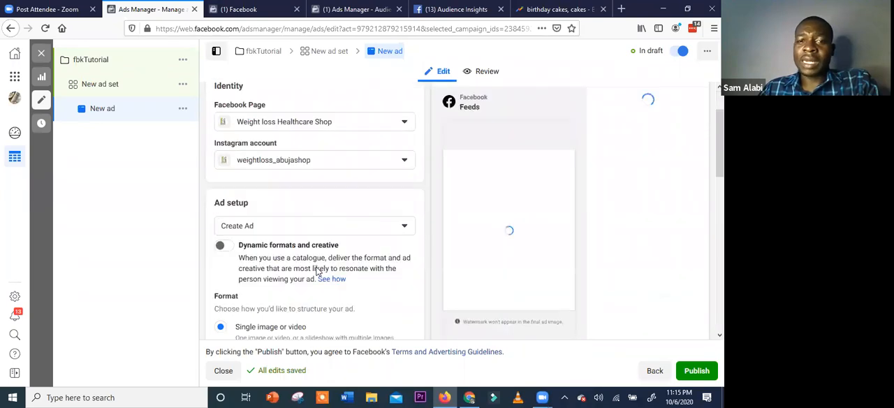
pyautogui.scroll(-5, 318, 271)
pyautogui.scroll(-5, 318, 272)
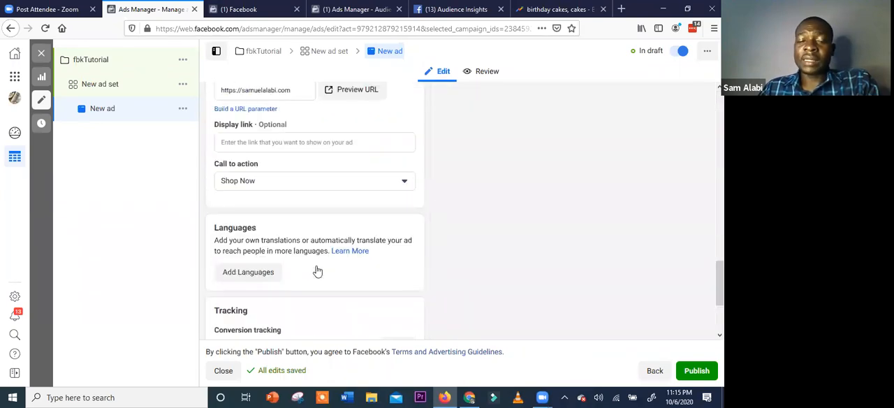
pyautogui.scroll(5, 318, 271)
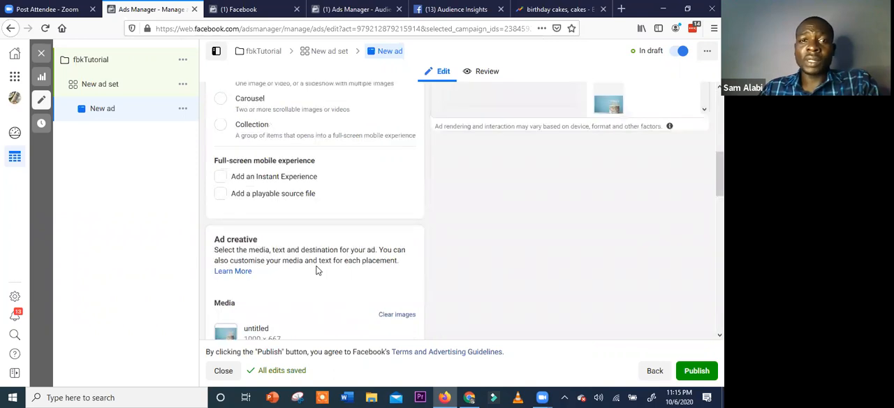
pyautogui.scroll(5, 222, 234)
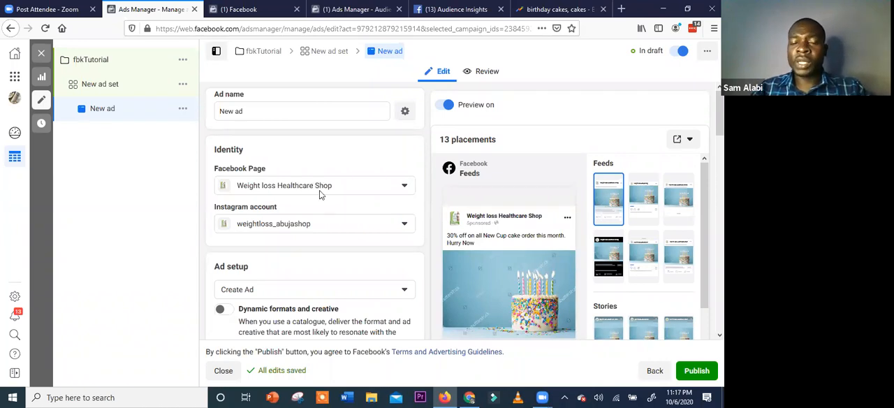
pyautogui.hotkey('ctrl', 'Tab')
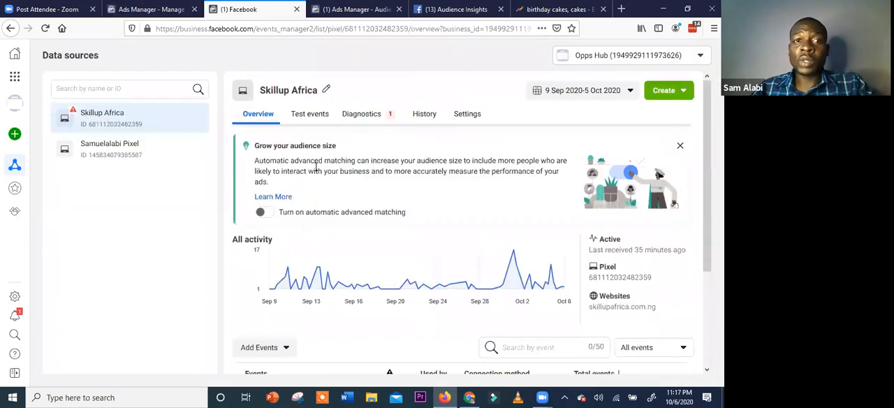
pyautogui.hotkey('ctrl', 'shift', 'Tab')
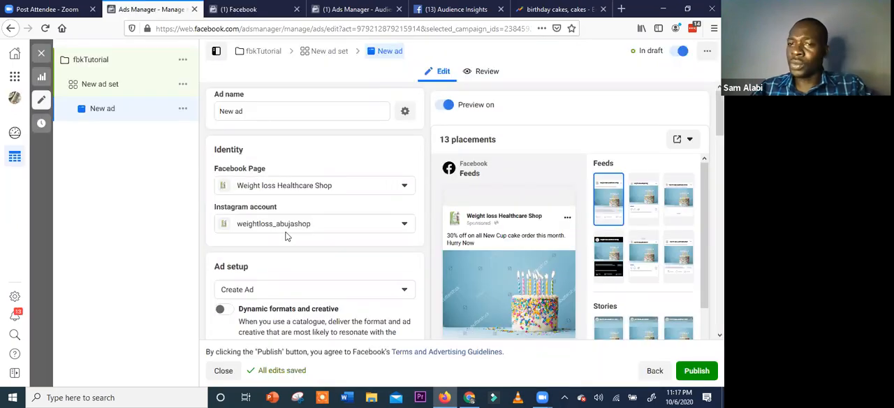
pyautogui.scroll(-5, 286, 237)
pyautogui.scroll(5, 286, 237)
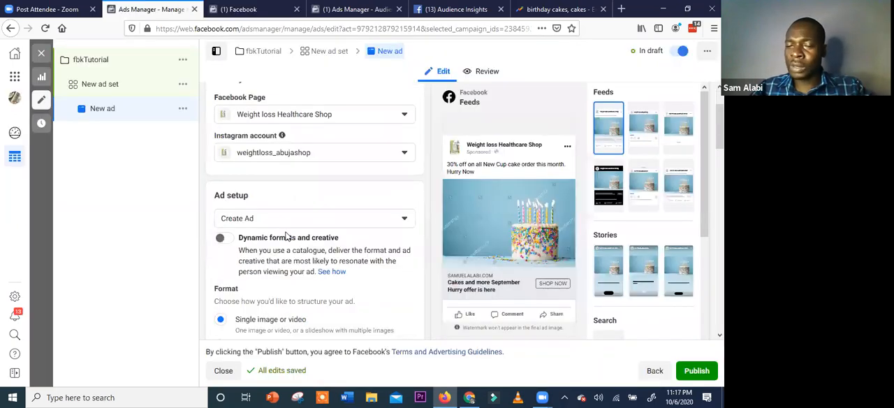
pyautogui.scroll(1, 466, 75)
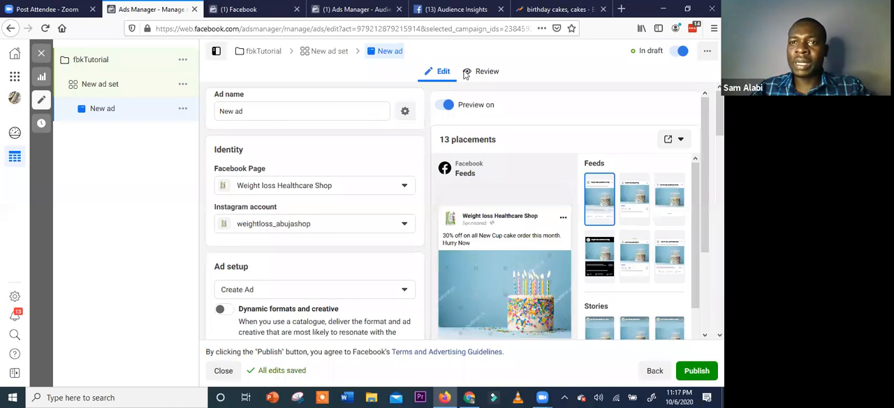
pyautogui.click(561, 10)
pyautogui.scroll(4, 370, 231)
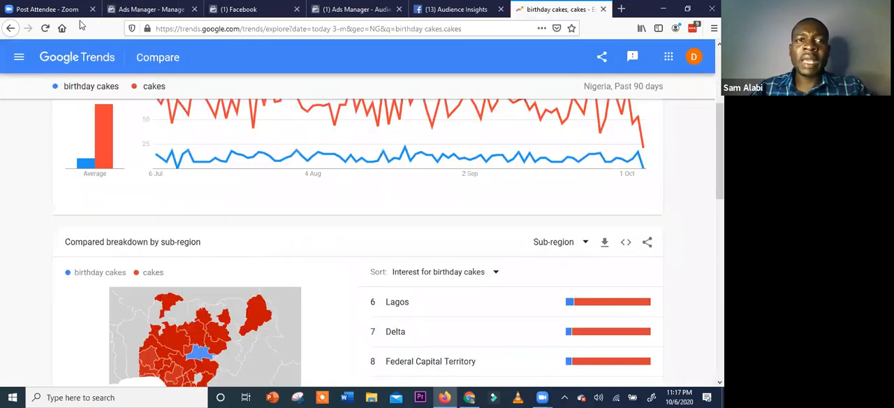
pyautogui.hotkey('ctrl', 'Tab')
pyautogui.hotkey('ctrl', 'Tab')
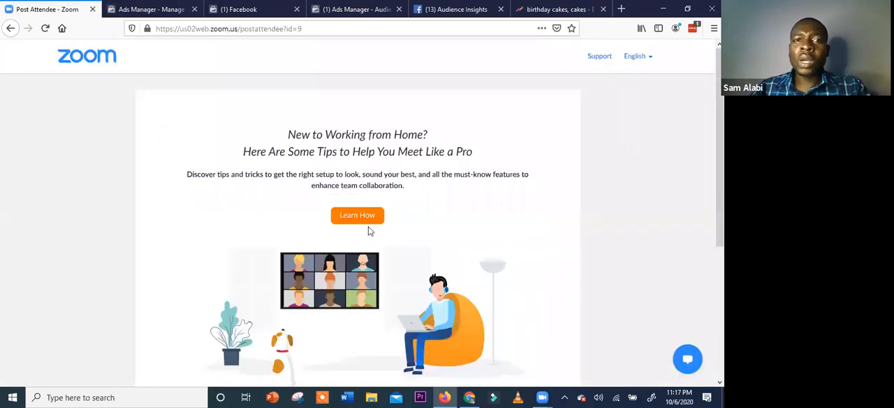